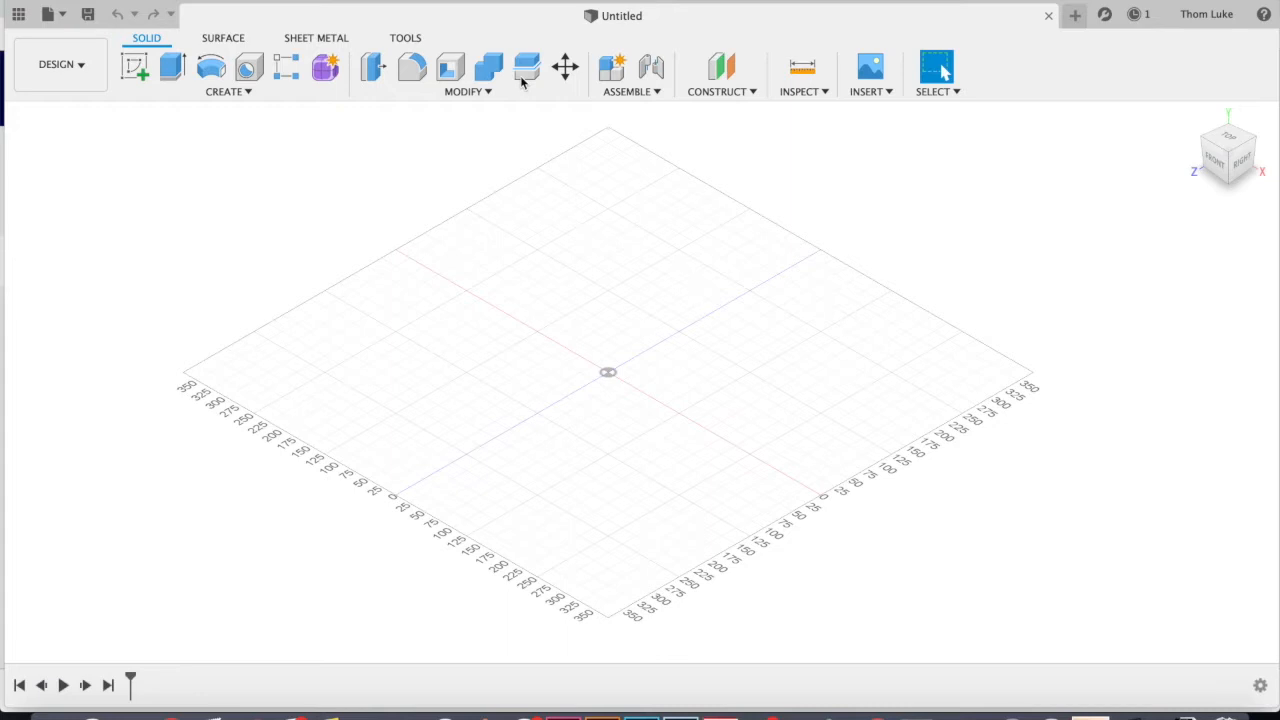
left_click(240, 92)
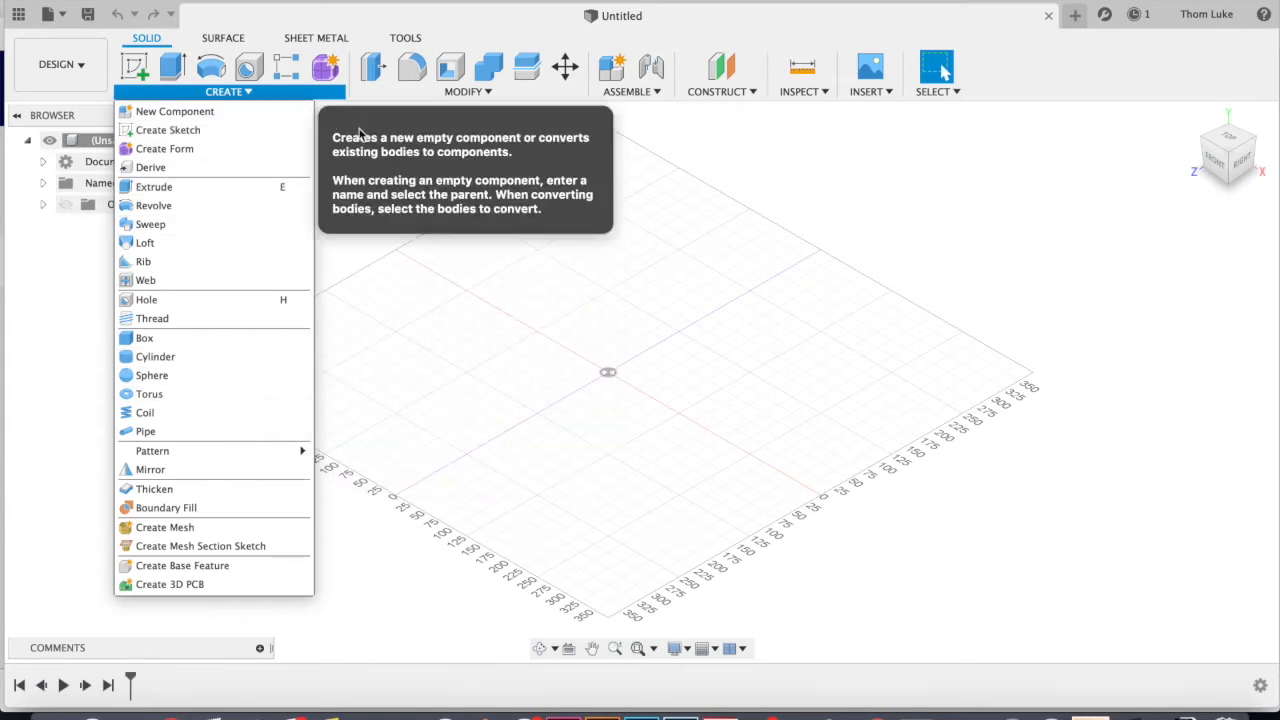
left_click(824, 188)
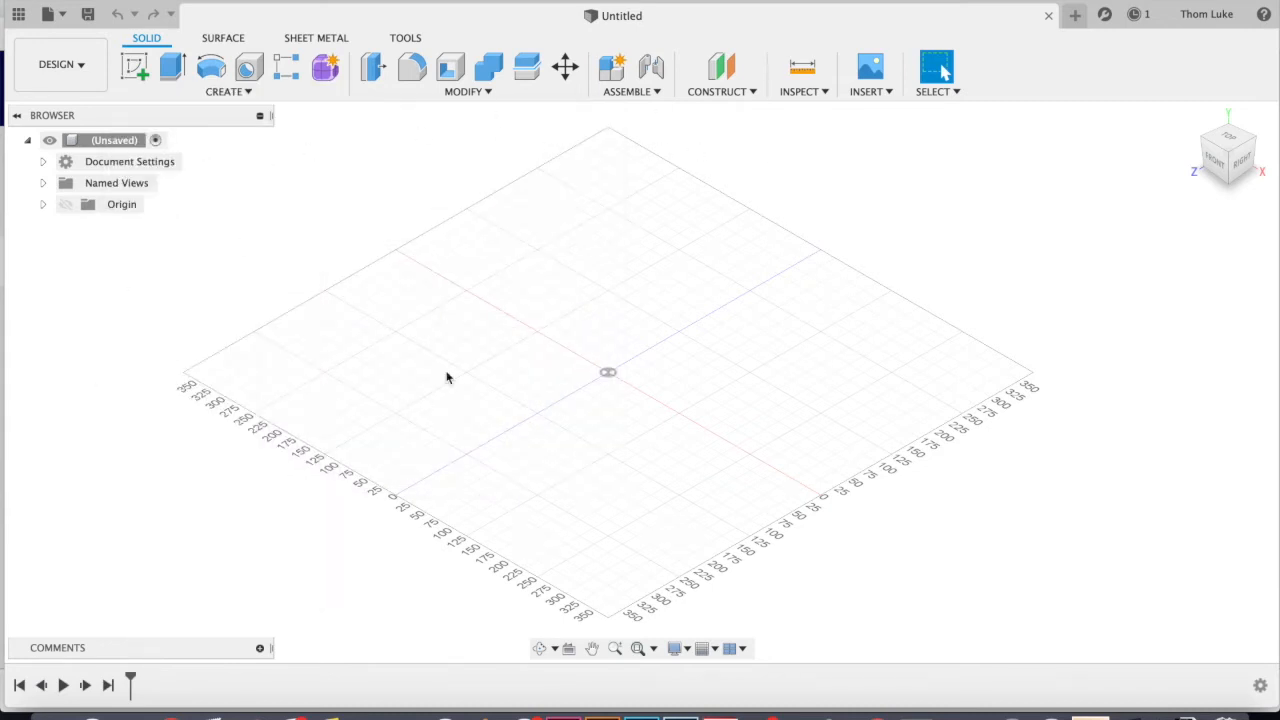
Step: Switch to Chrome, review the Week 1 - Homework announcement and open its Autodesk Introduction to 3D Modeling Lesson 1 link
key("super+Tab")
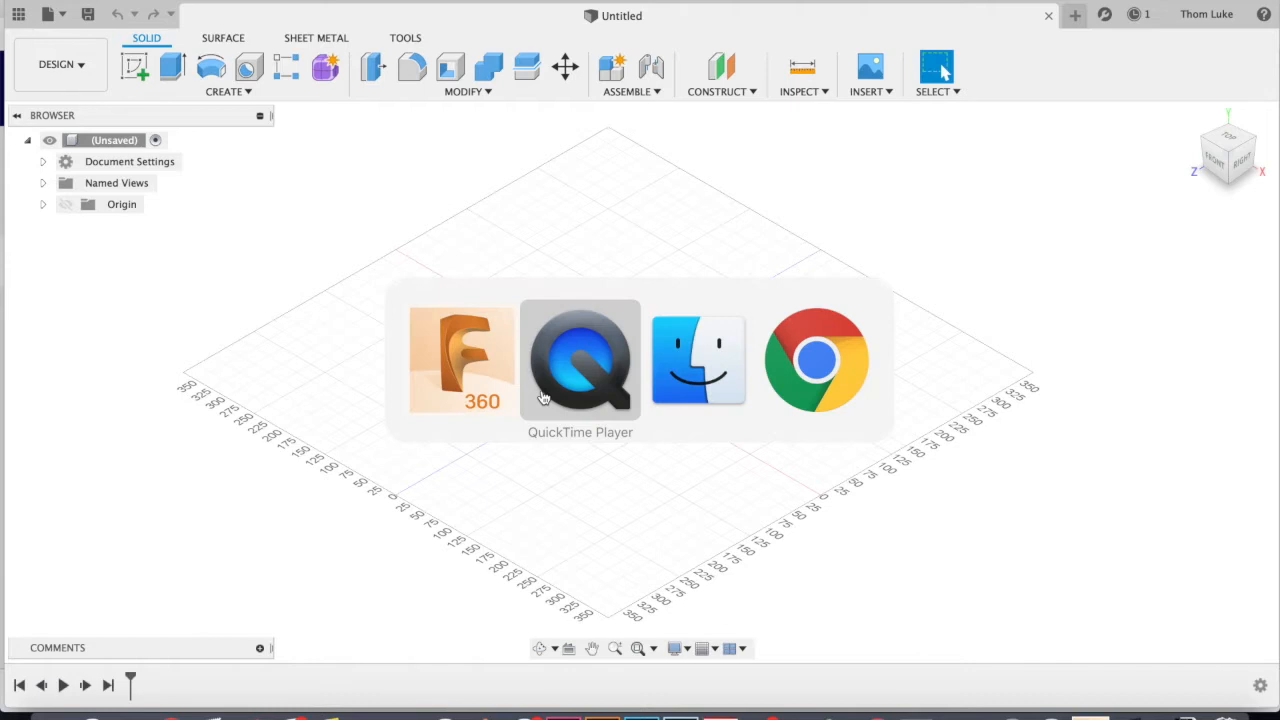
key("super+Tab")
key("super+Tab")
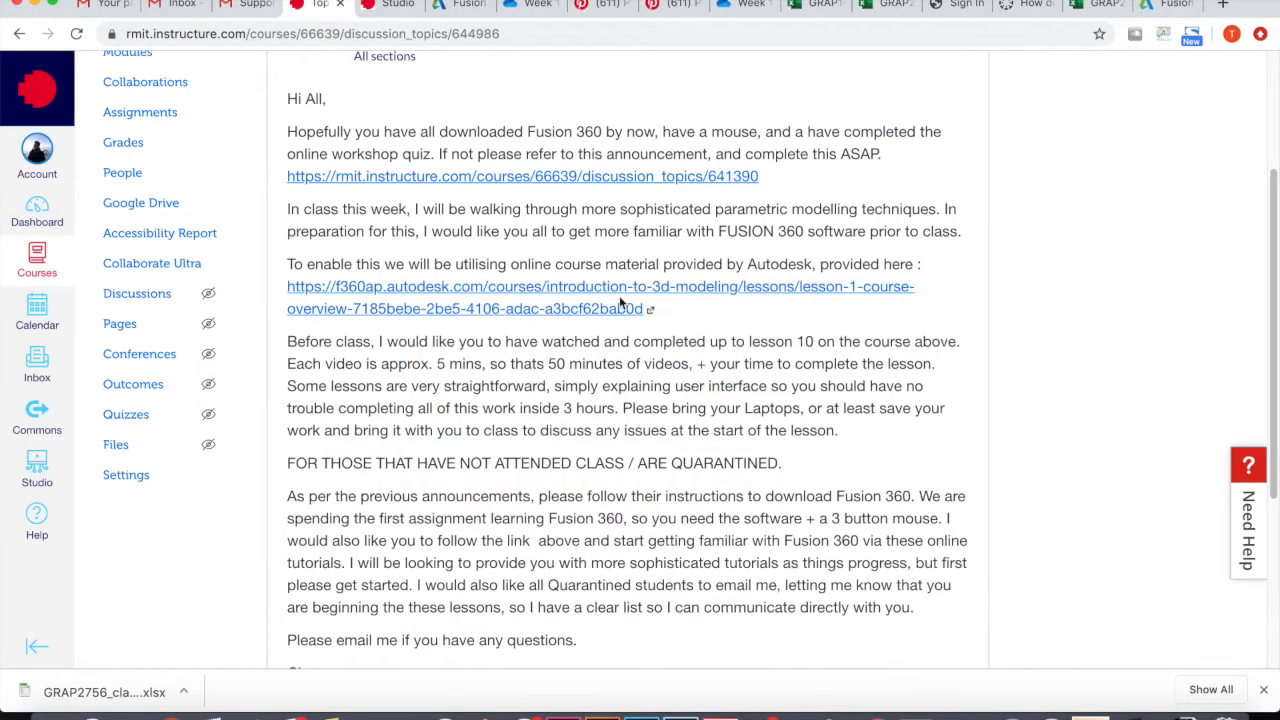
scroll(692, 301, "up", 5)
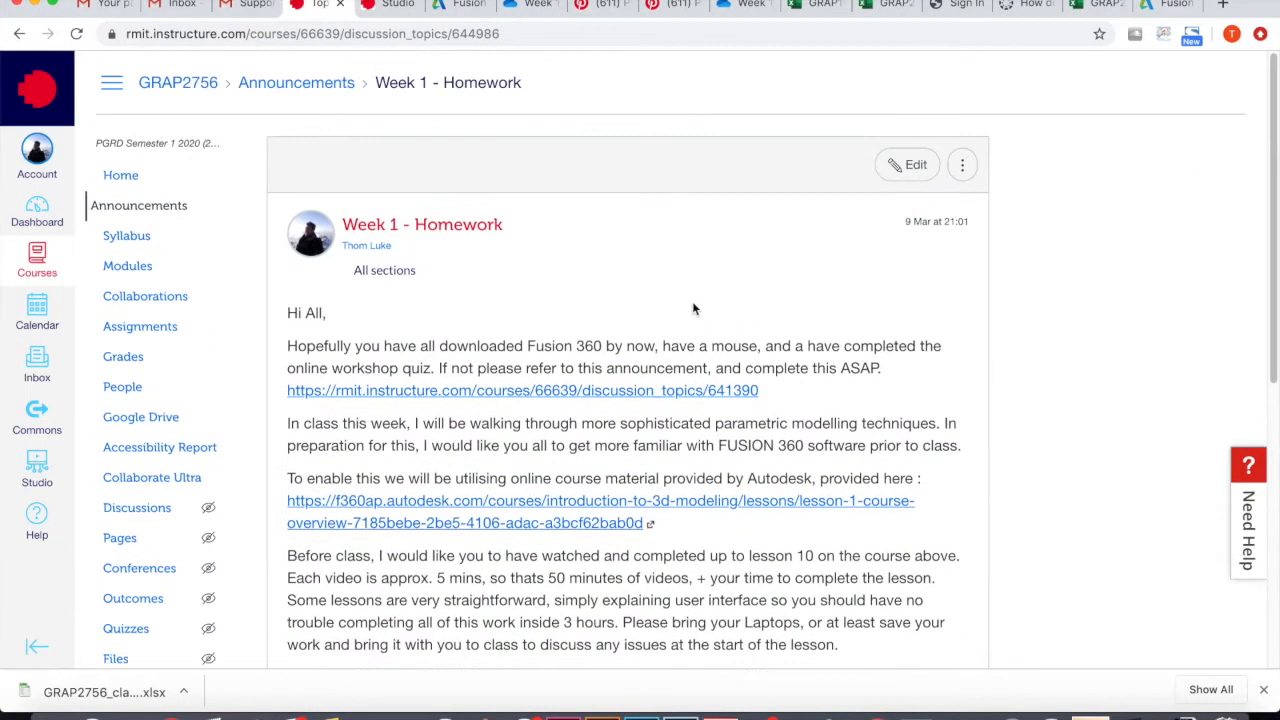
scroll(566, 258, "down", 3)
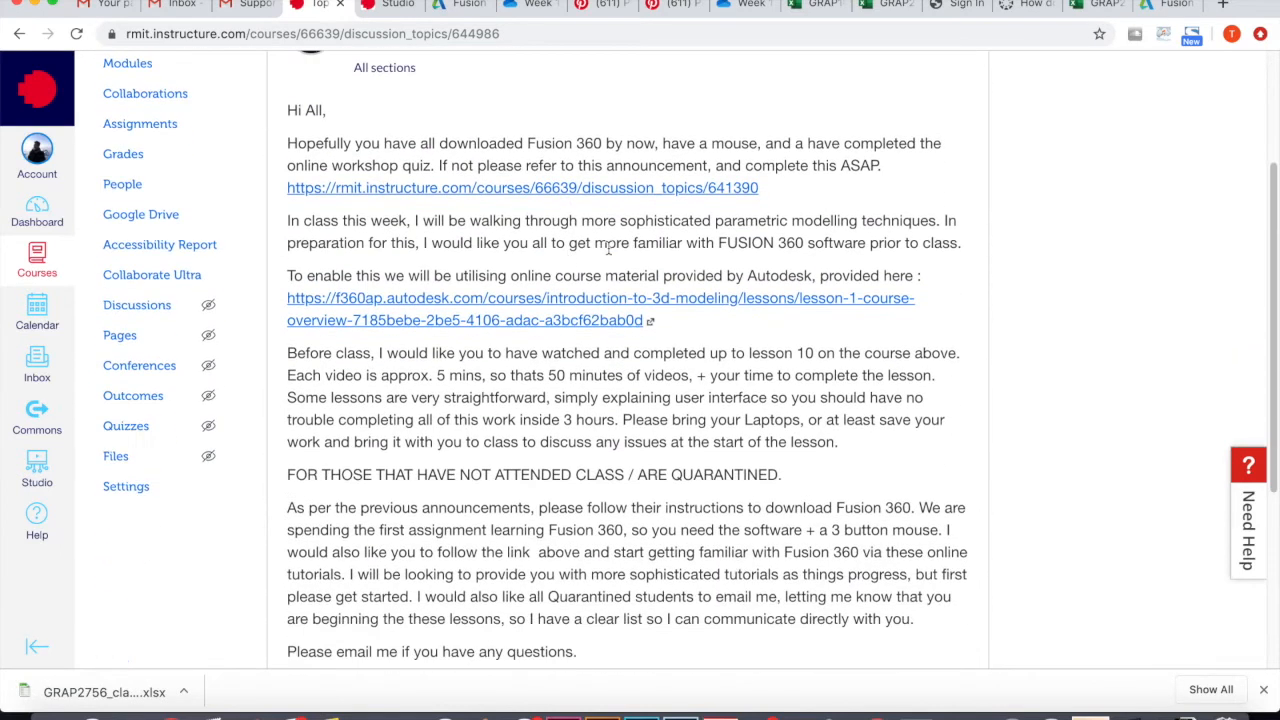
left_click(599, 322)
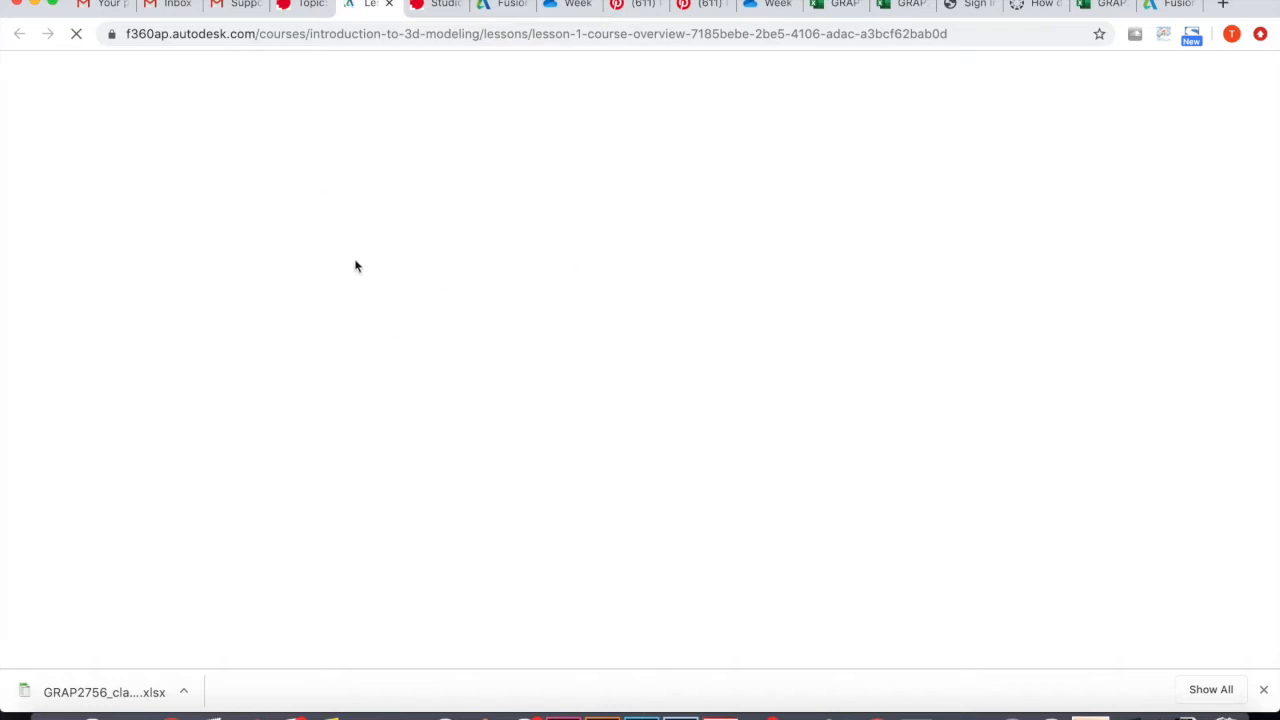
Step: Examine the video, lesson files and Lessons list on the Lesson 1: Course overview page
scroll(624, 324, "down", 2)
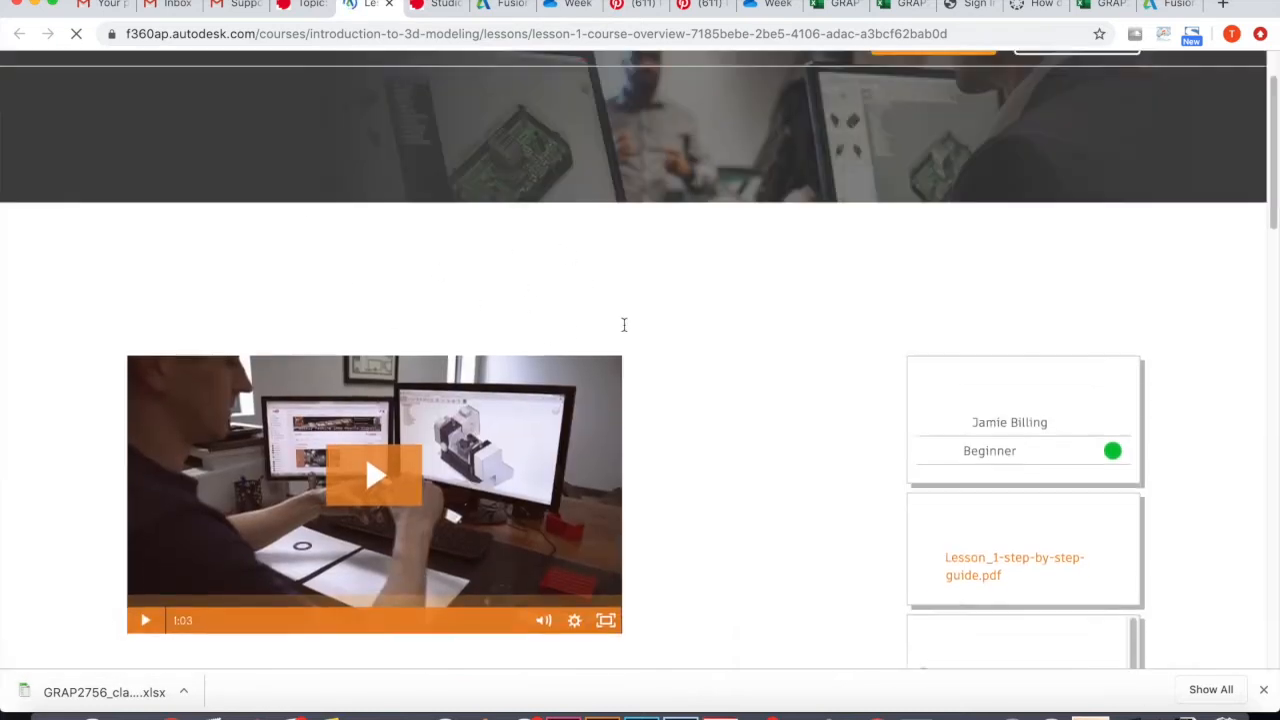
scroll(825, 500, "down", 3)
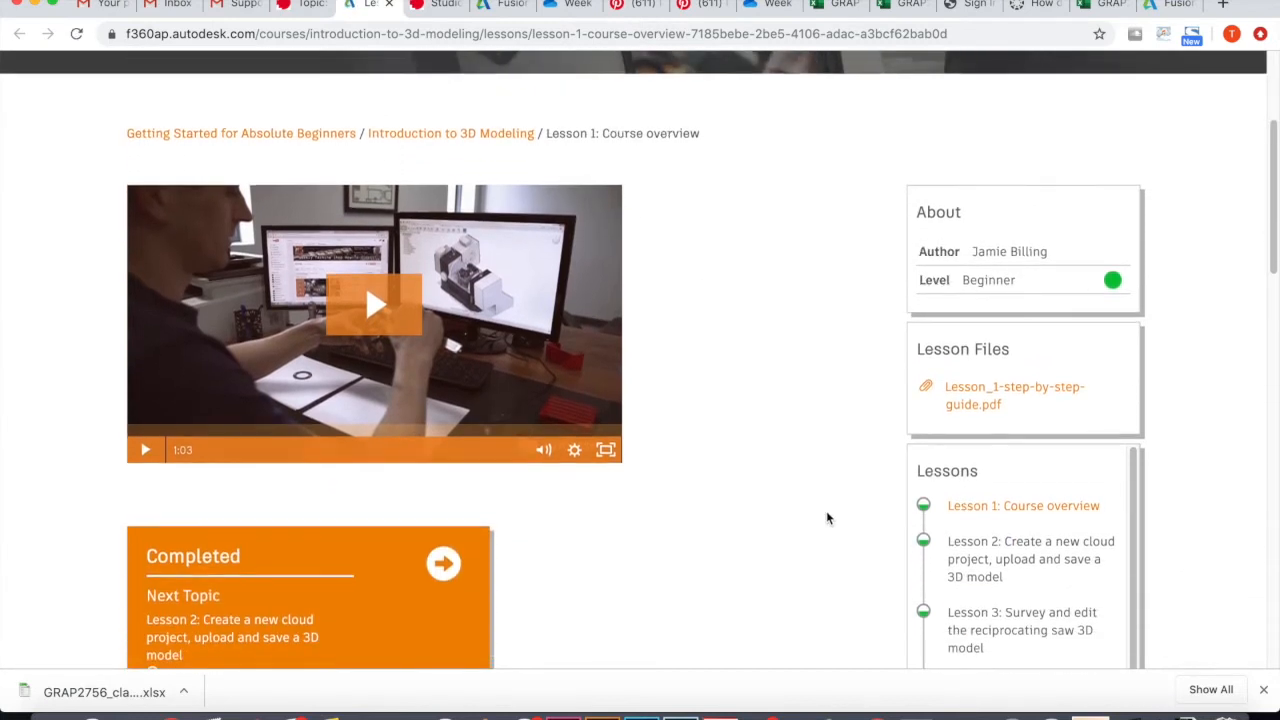
scroll(826, 518, "down", 2)
scroll(826, 519, "down", 1)
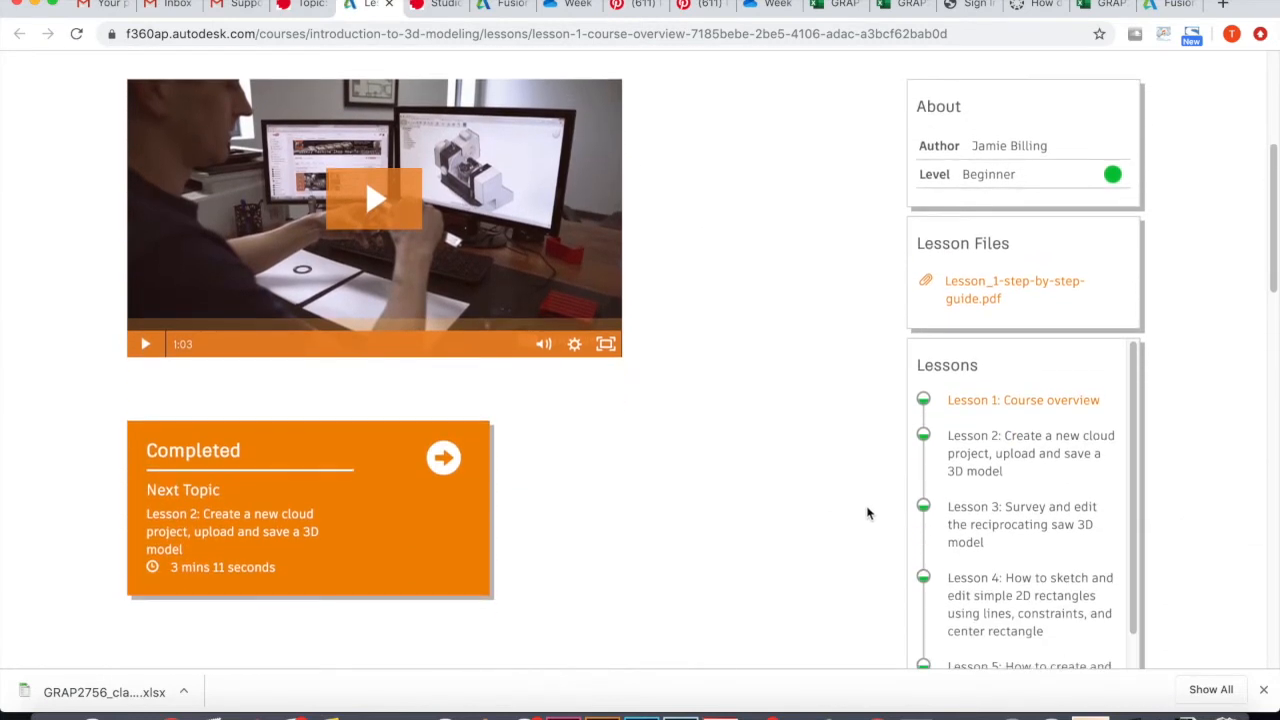
scroll(867, 514, "down", 2)
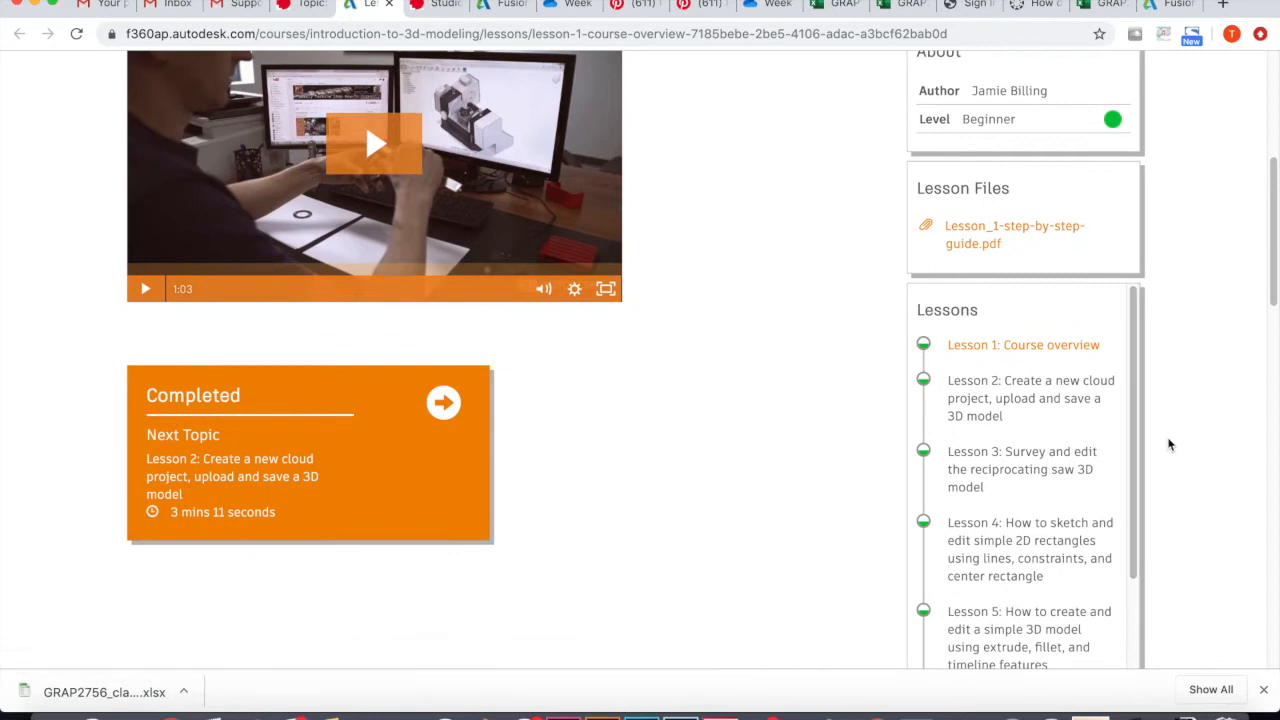
scroll(1165, 430, "down", 1)
left_click_drag(1138, 387, 1138, 550)
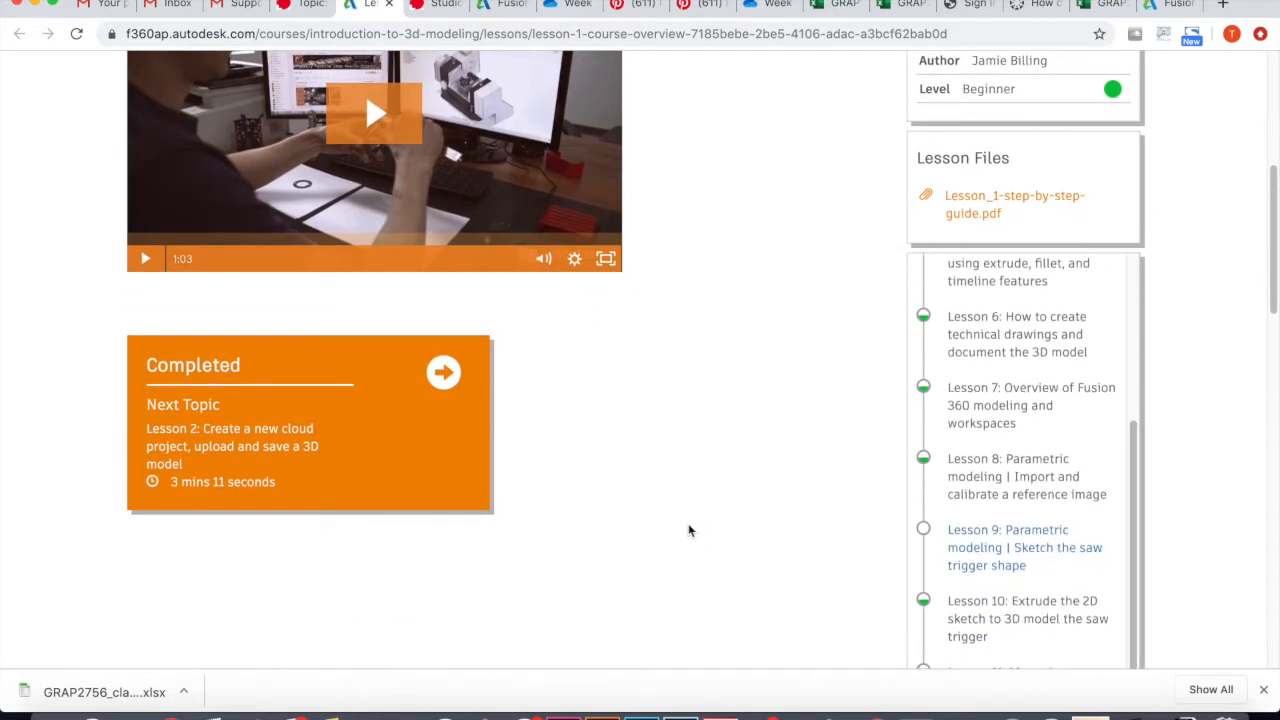
scroll(755, 505, "down", 2)
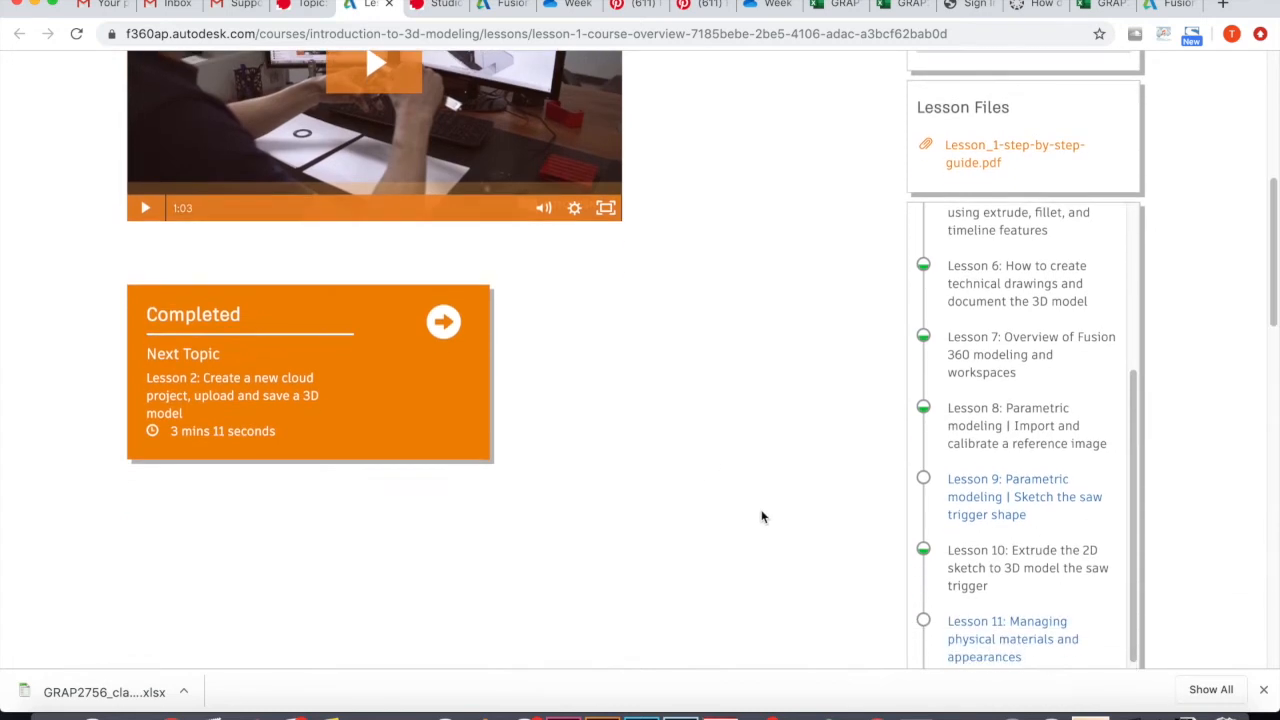
scroll(762, 516, "up", 5)
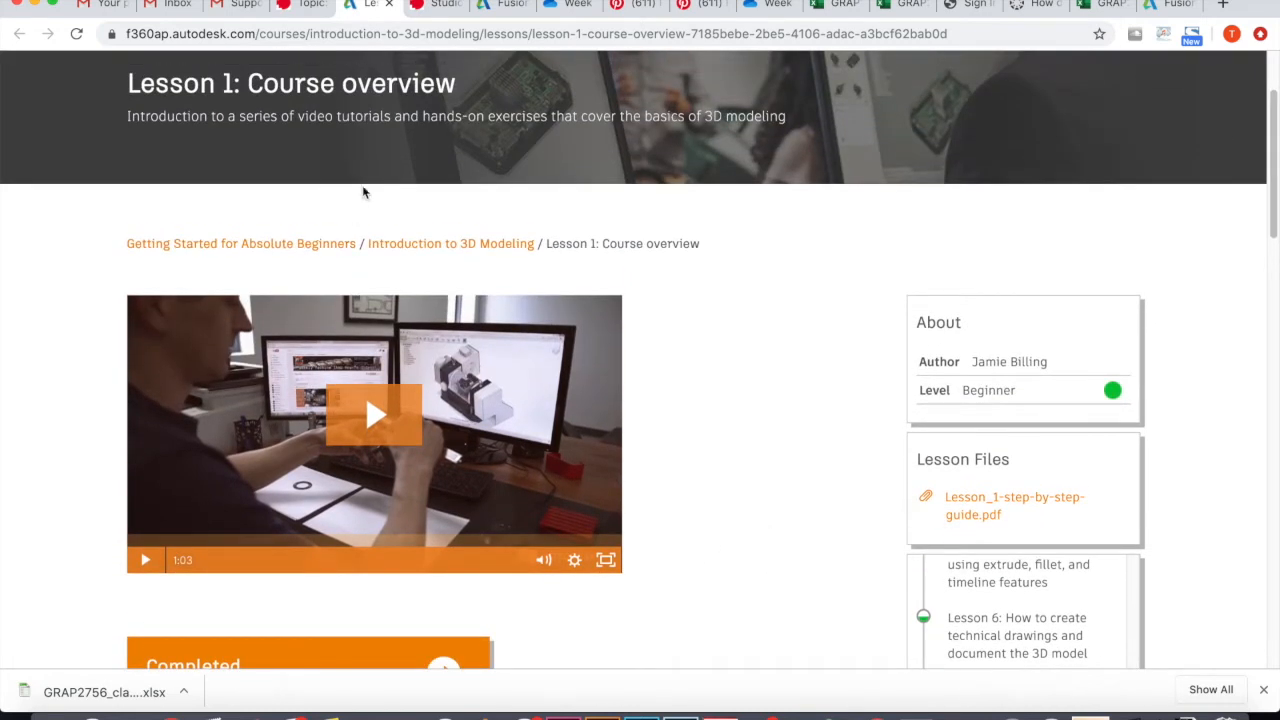
Step: Return to the Week 1 - Homework announcement and check its instructions and course link
left_click(292, 5)
scroll(480, 240, "up", 3)
scroll(473, 272, "down", 1)
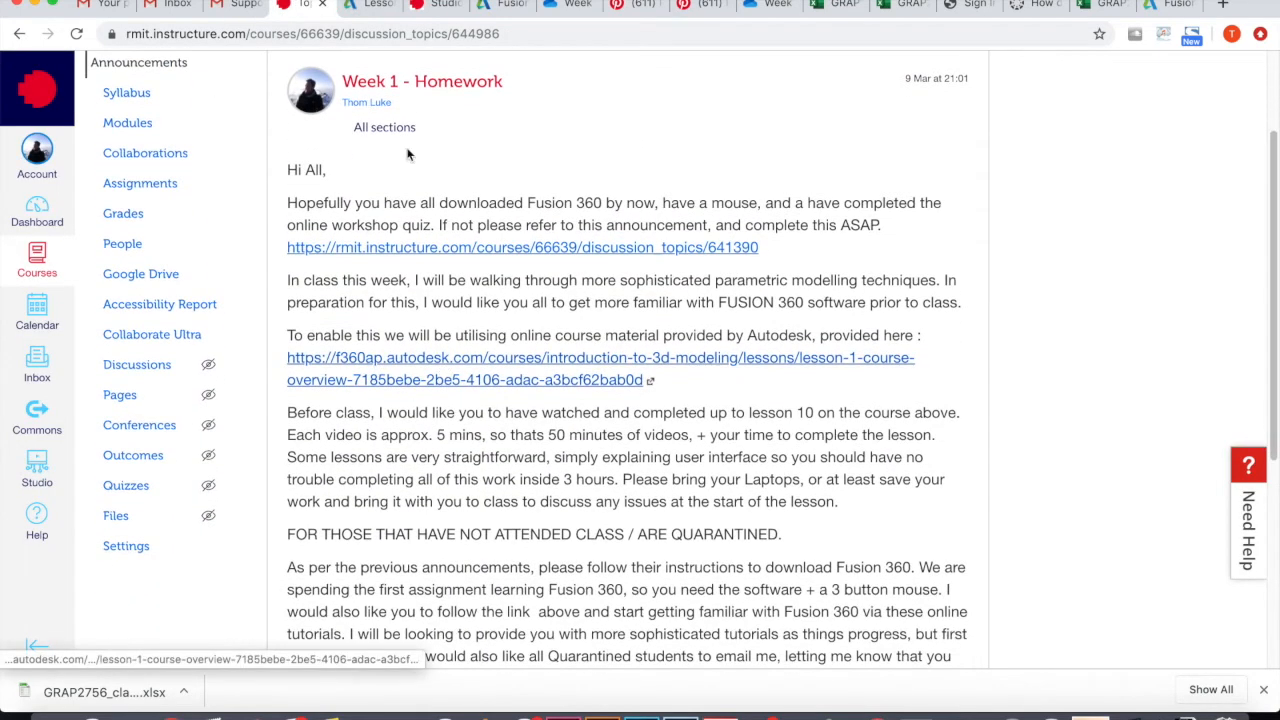
Step: Review the Lessons list on the Autodesk course page through Lesson 12, and go back to the homework announcement
left_click(370, 6)
scroll(950, 565, "down", 3)
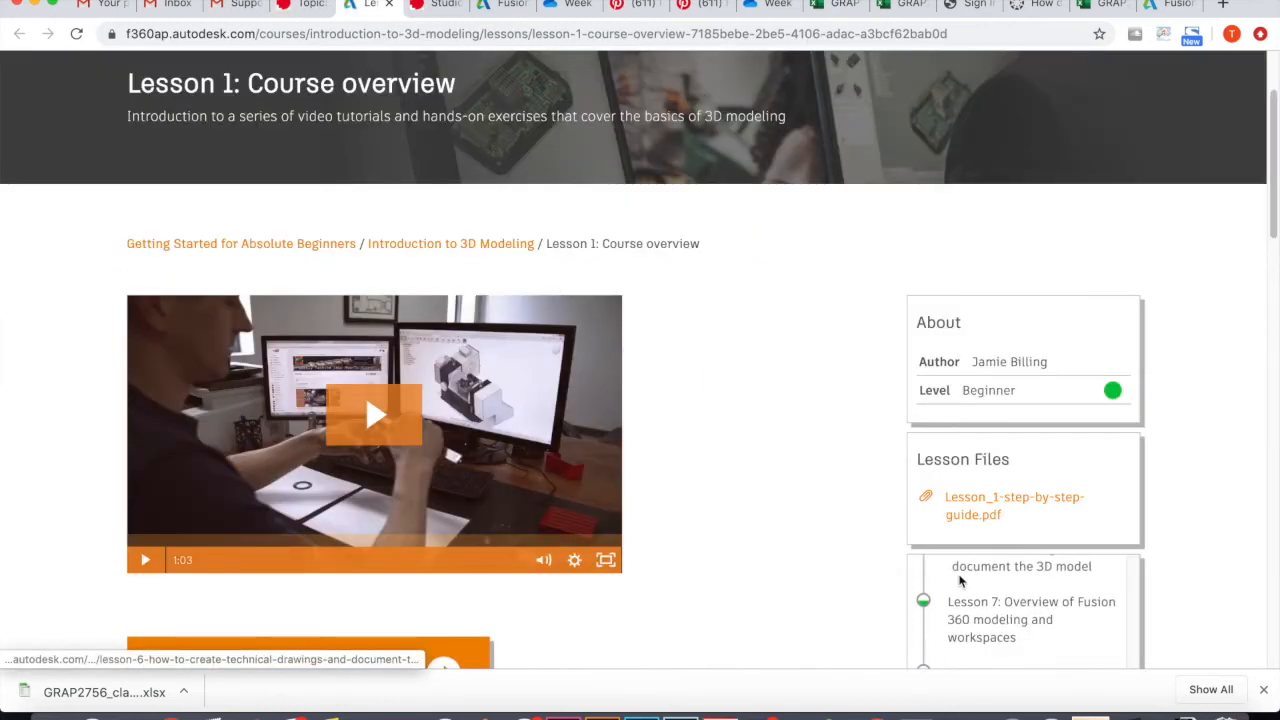
scroll(1223, 429, "down", 5)
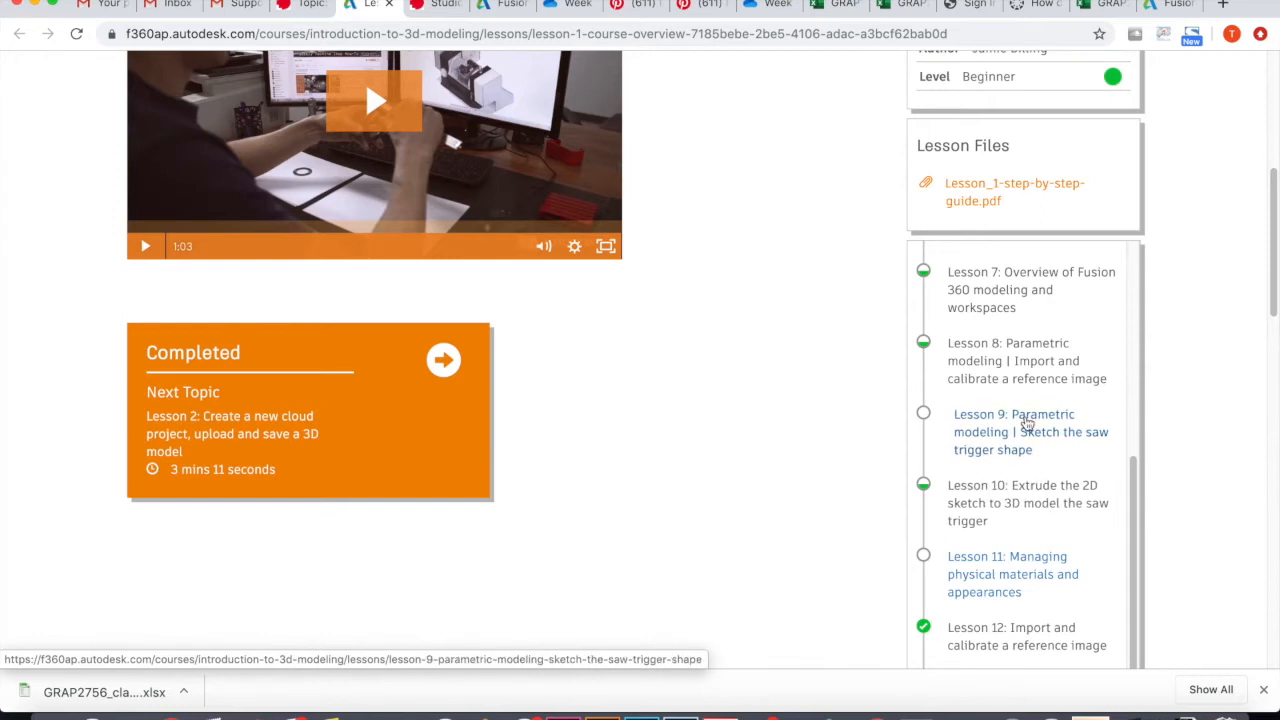
scroll(1026, 386, "up", 10)
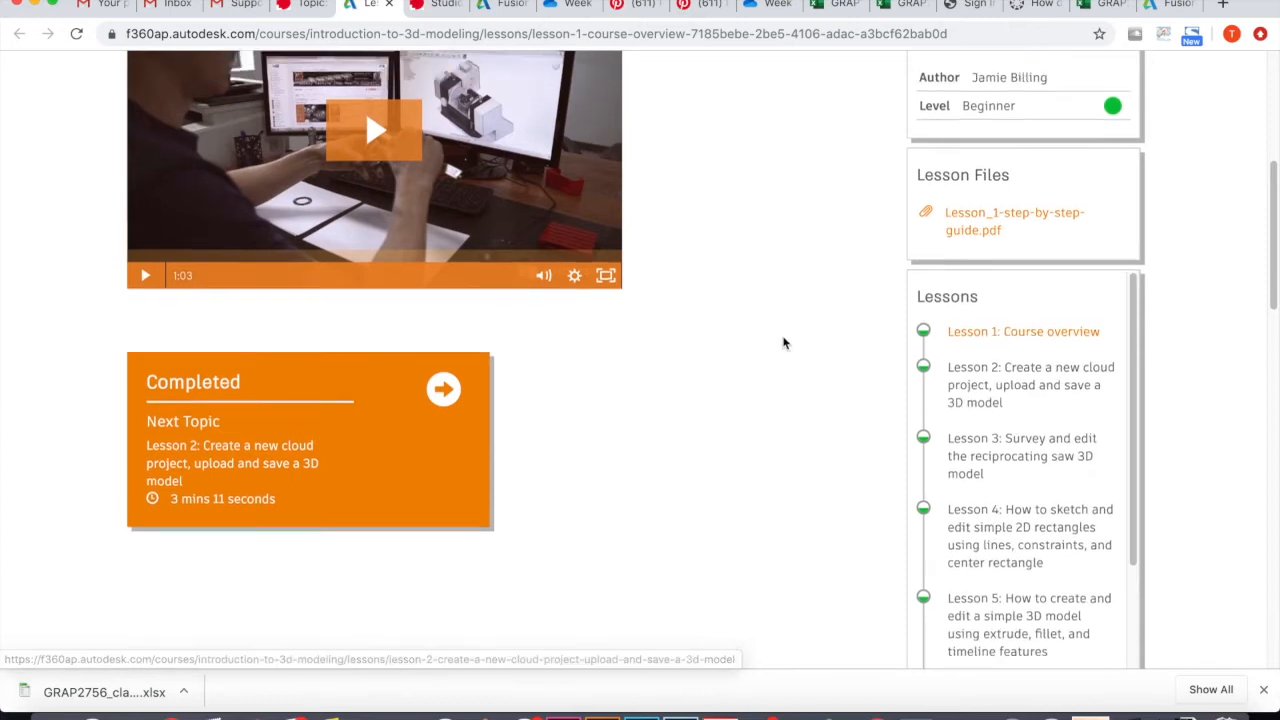
scroll(783, 343, "up", 2)
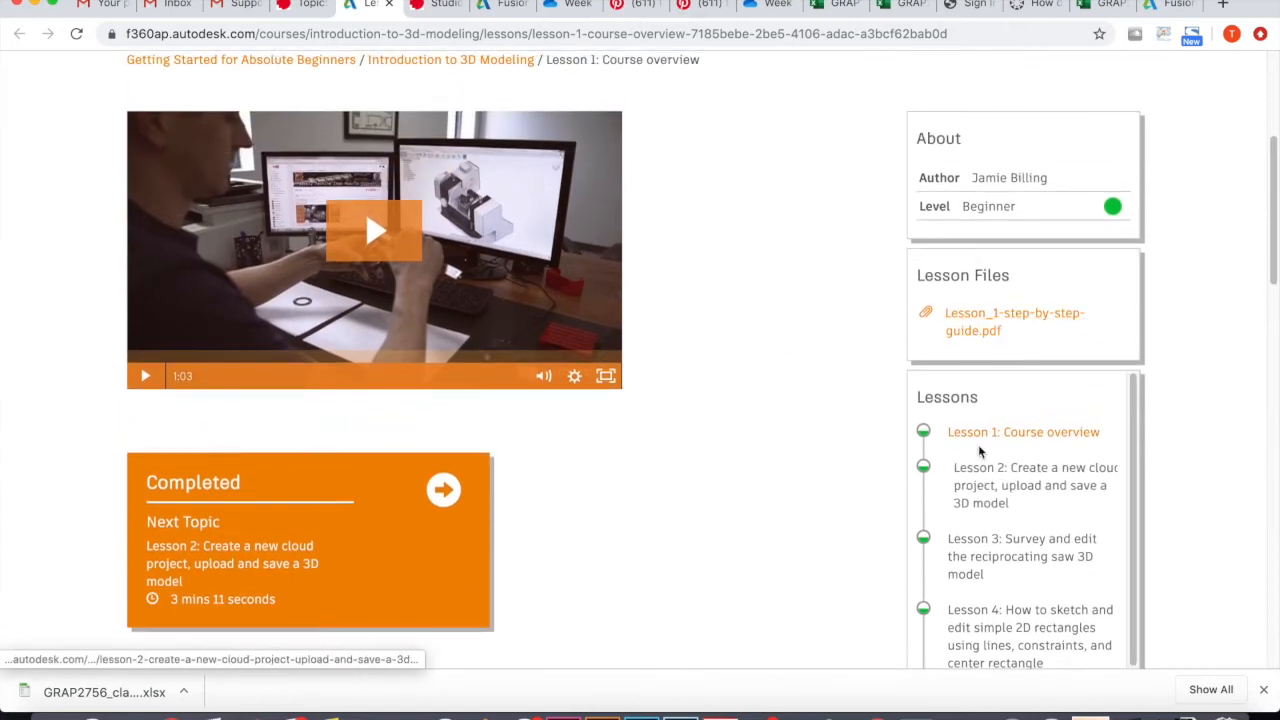
scroll(728, 408, "up", 2)
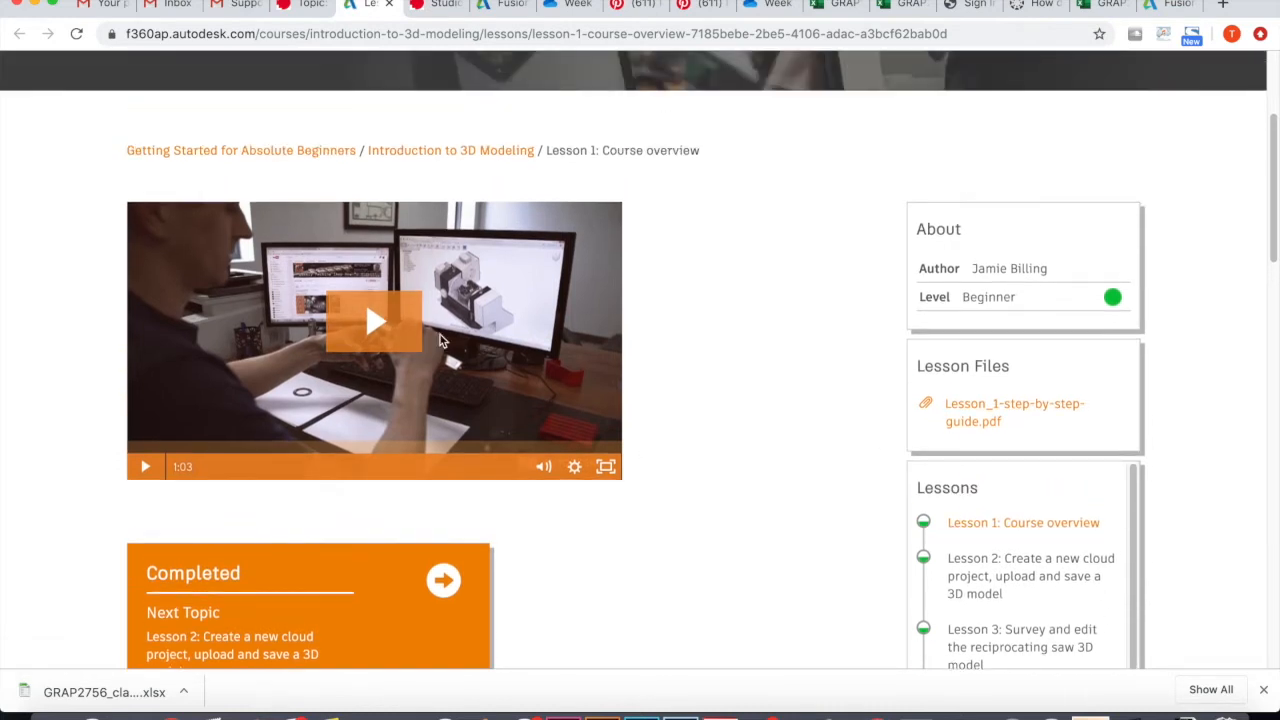
left_click(304, 8)
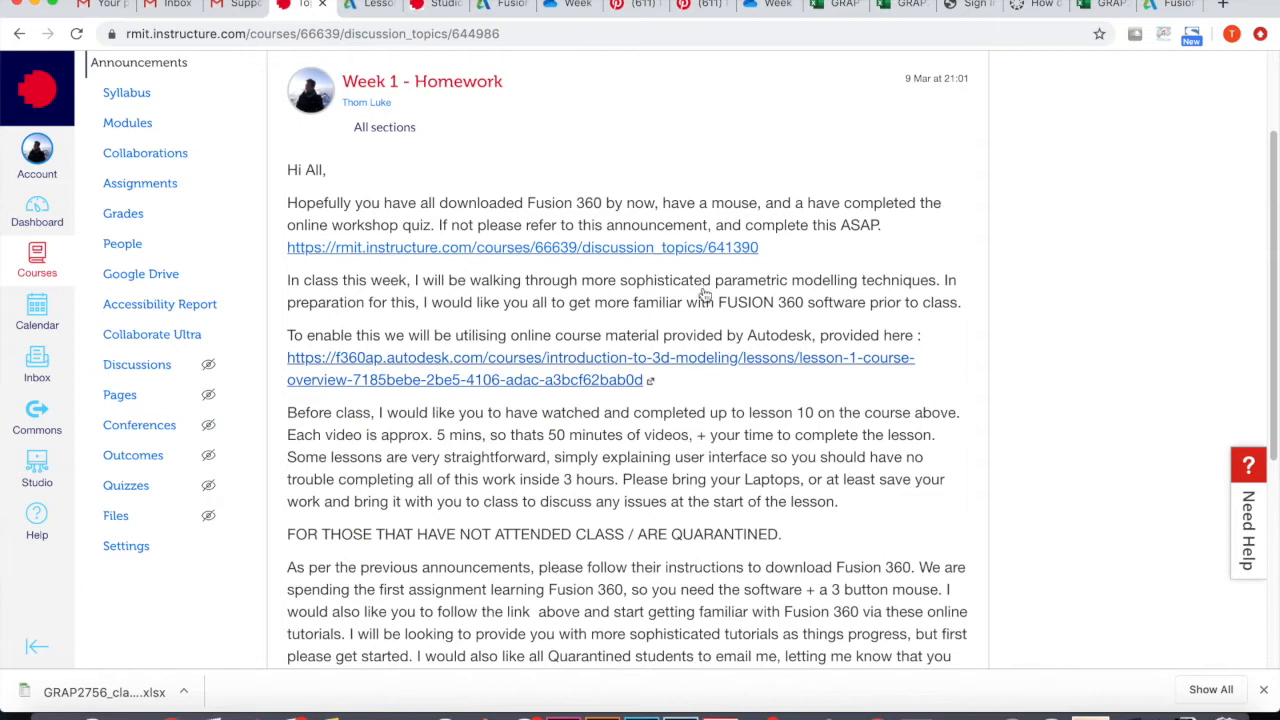
Step: Switch to Fusion 360 and create a new component under the root of the unsaved design
key("super+Tab")
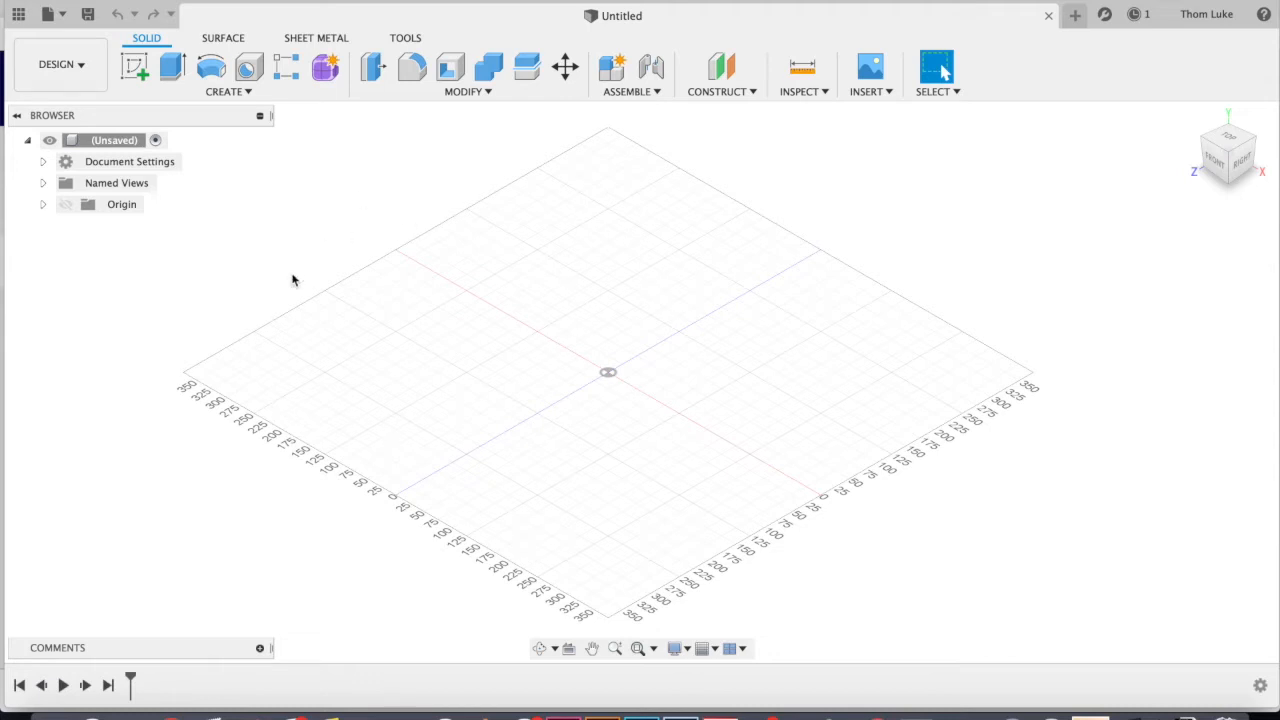
left_click(118, 145)
right_click(120, 148)
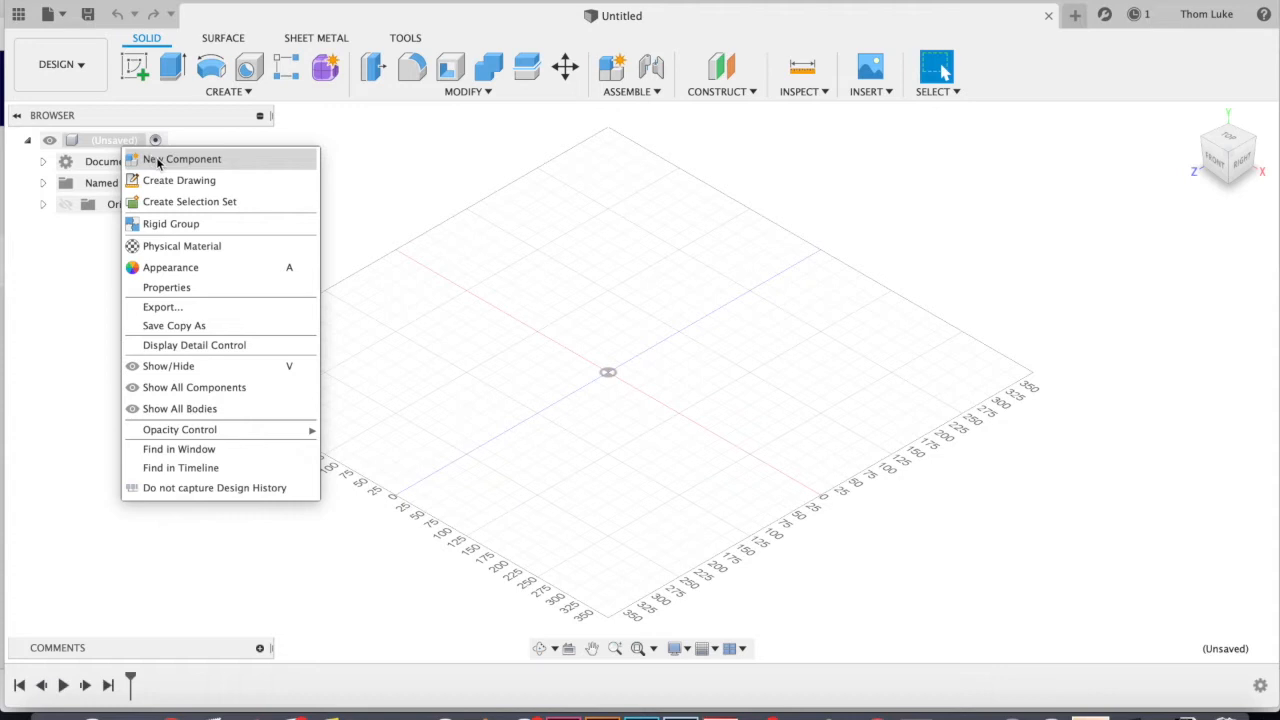
left_click(157, 160)
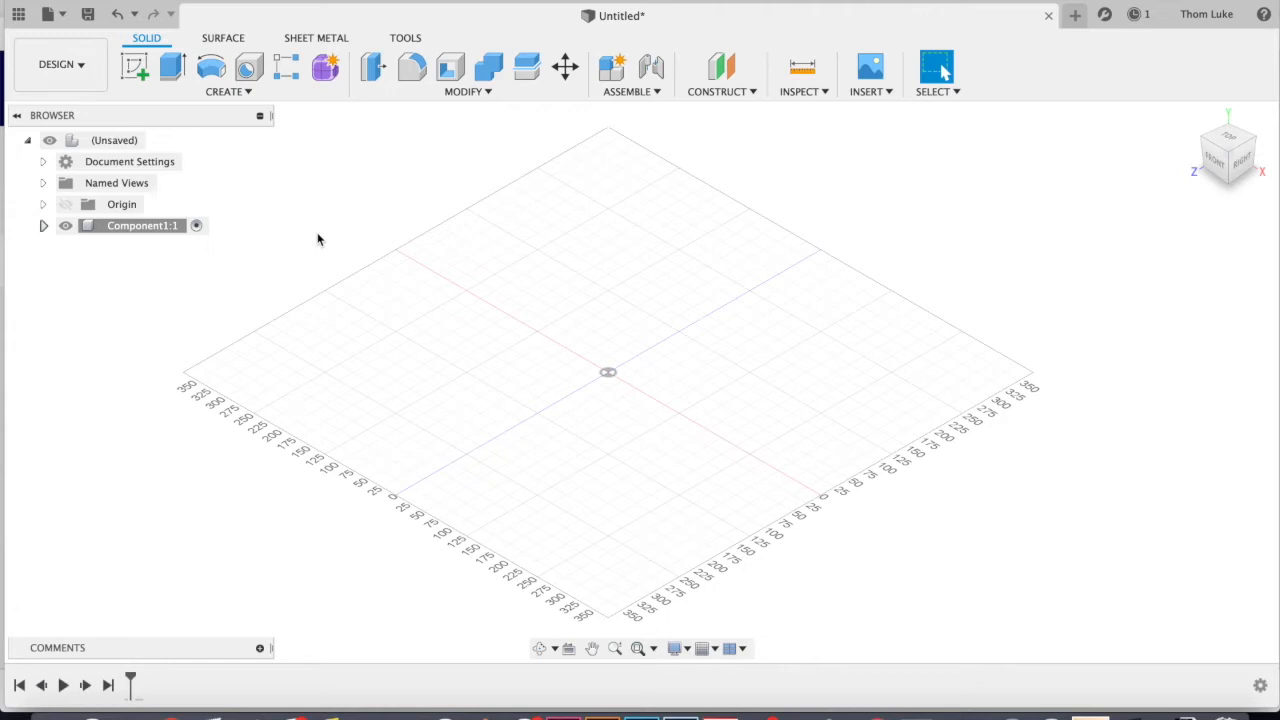
Step: Inspect the new component's contents in the browser tree and collapse it again
left_click(43, 227)
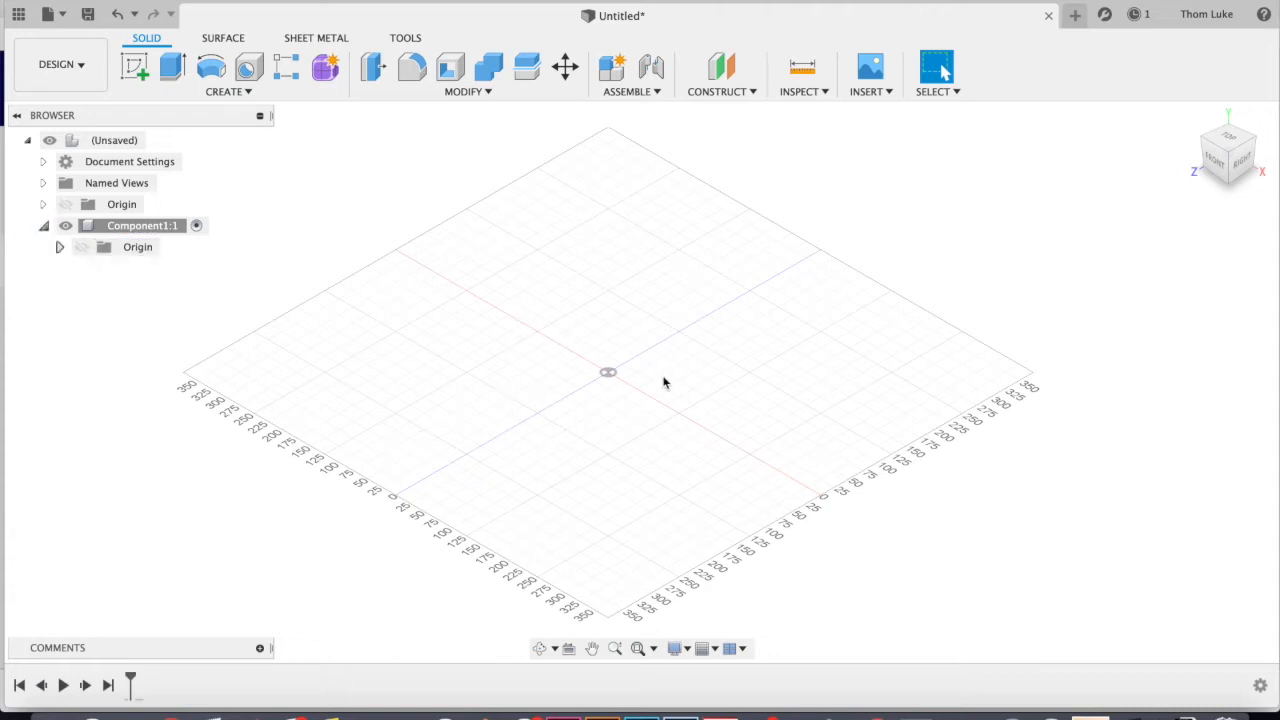
left_click(44, 226)
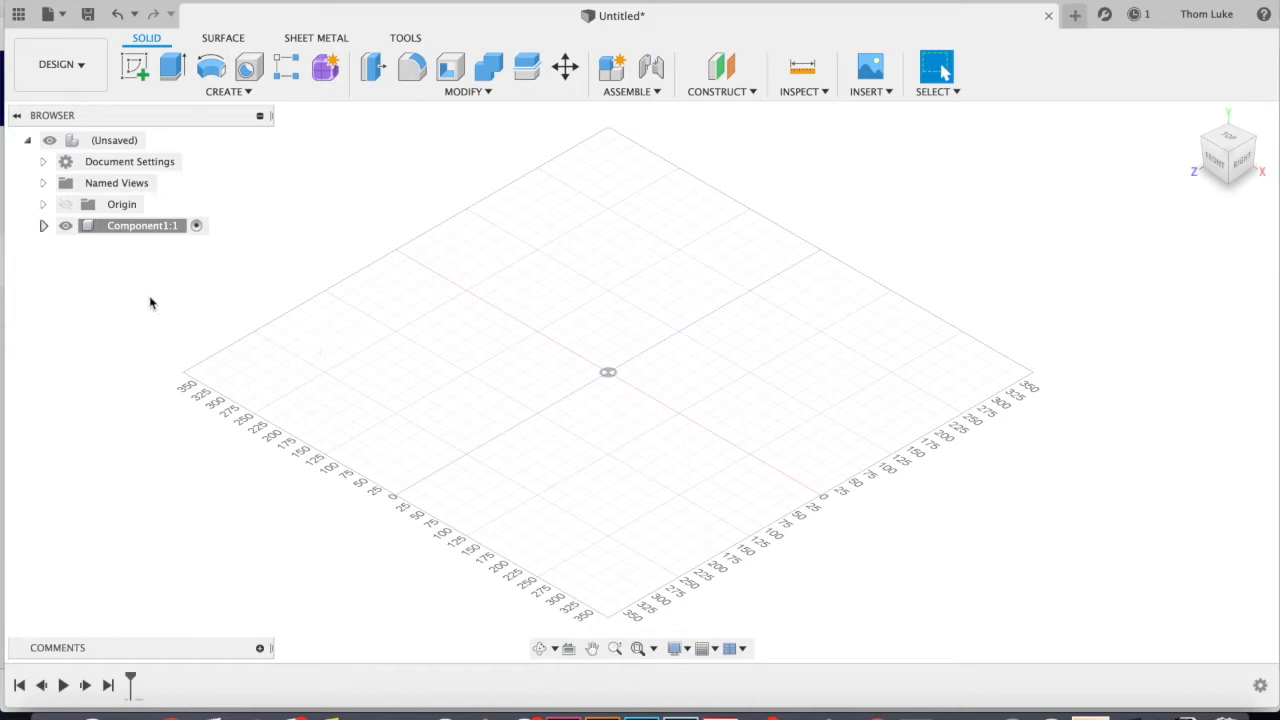
right_click(115, 152)
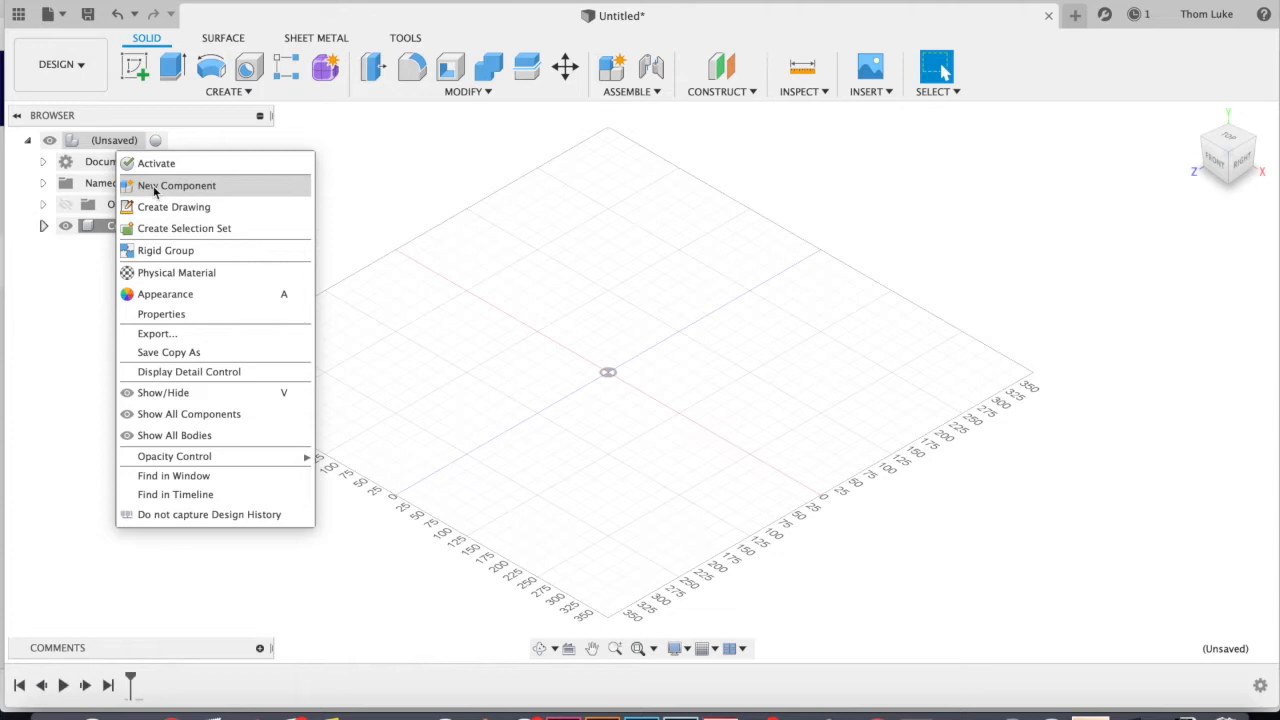
left_click(412, 170)
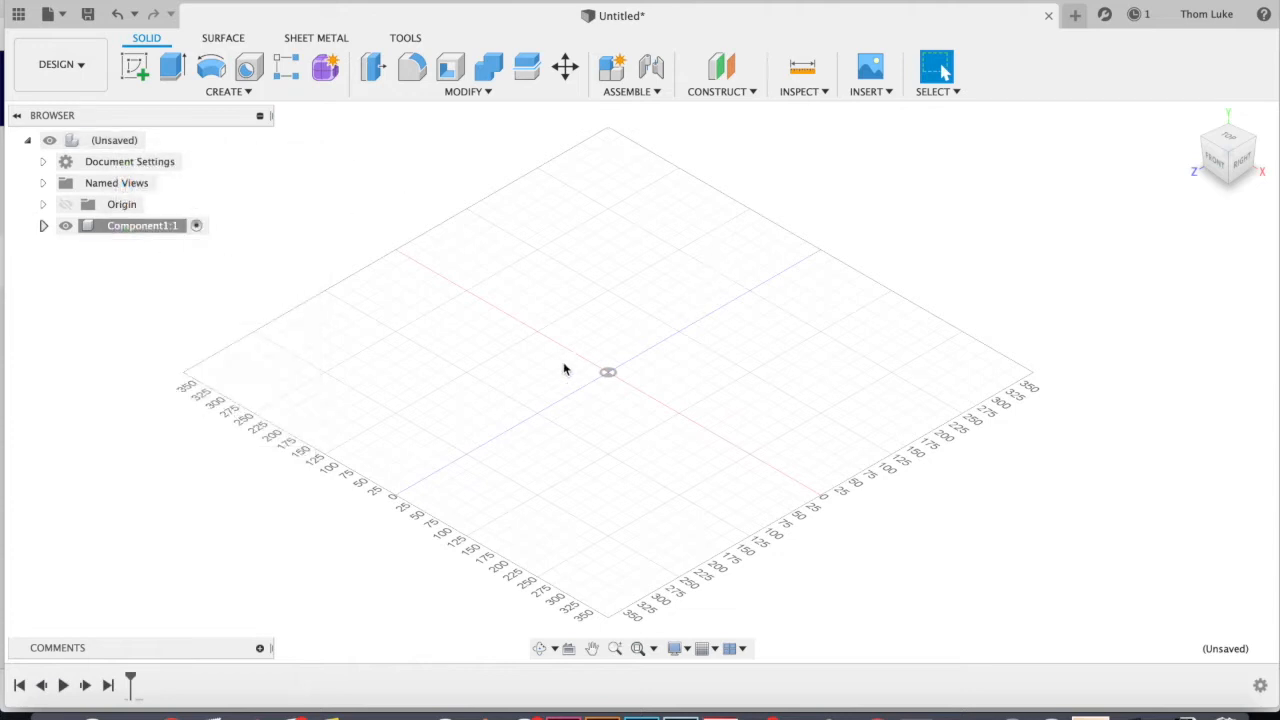
Step: Create a sketch on the horizontal origin plane inside the new component
left_click(246, 93)
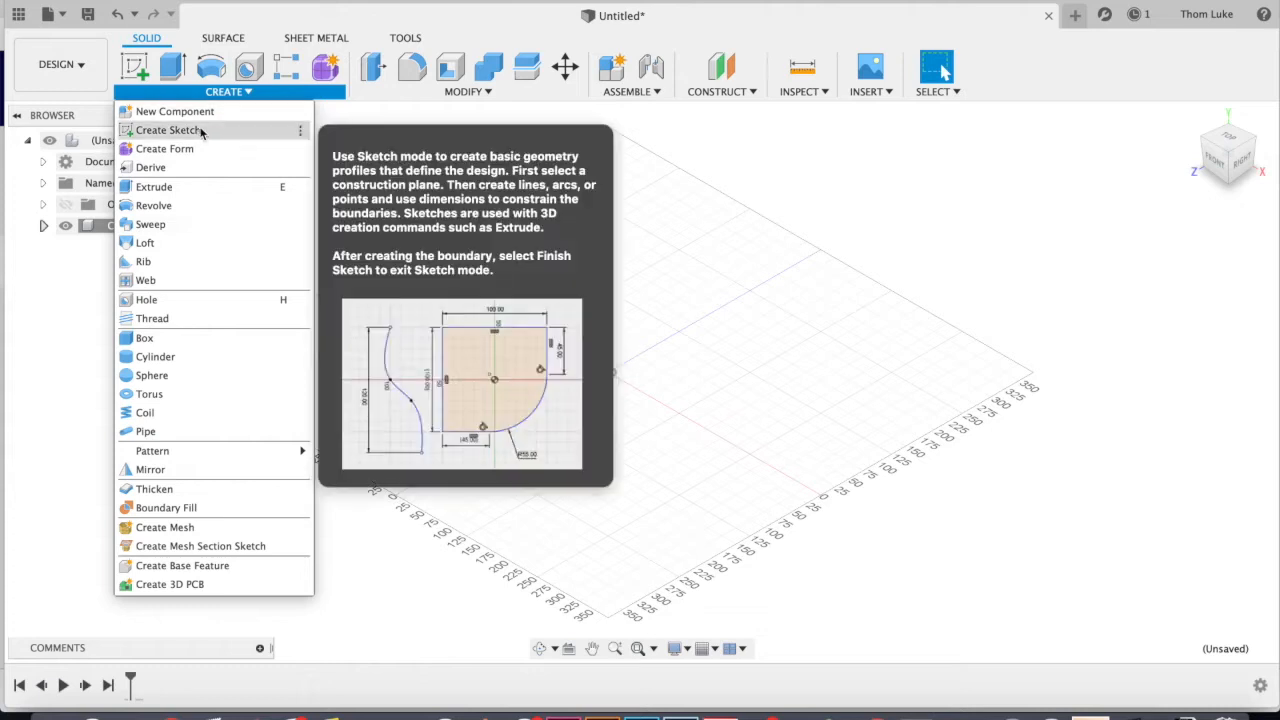
left_click(200, 131)
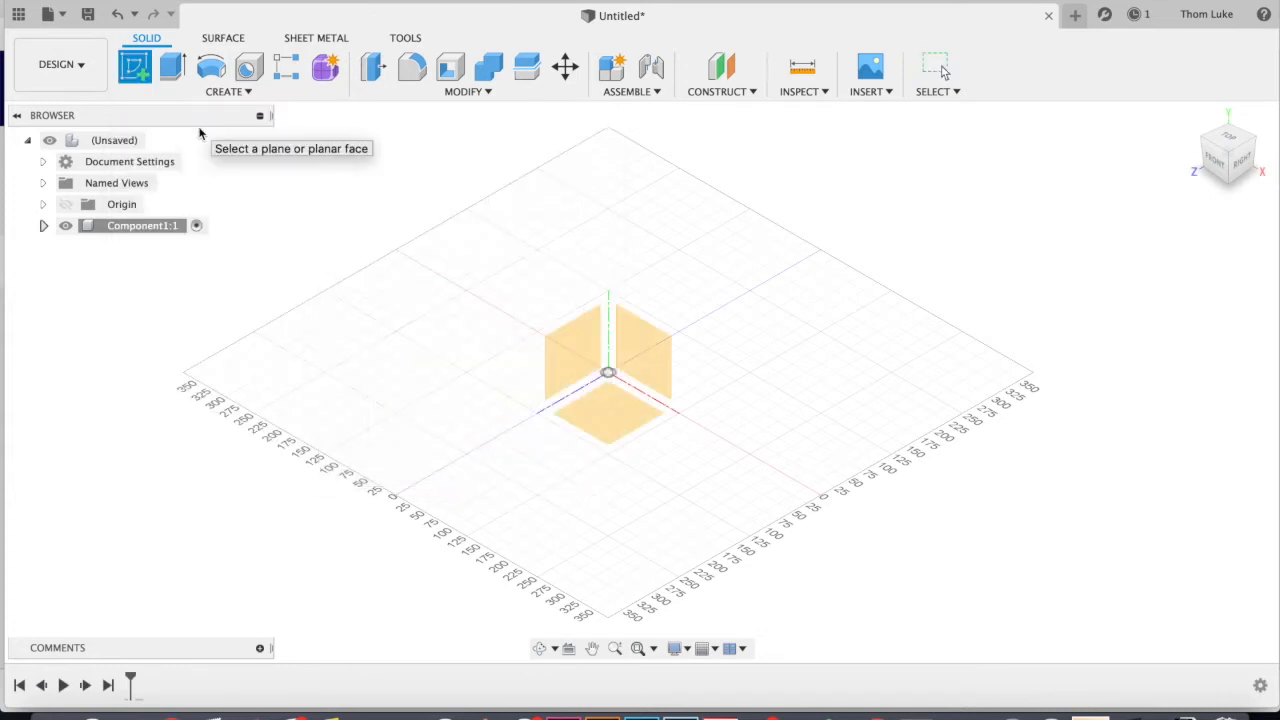
left_click(571, 346)
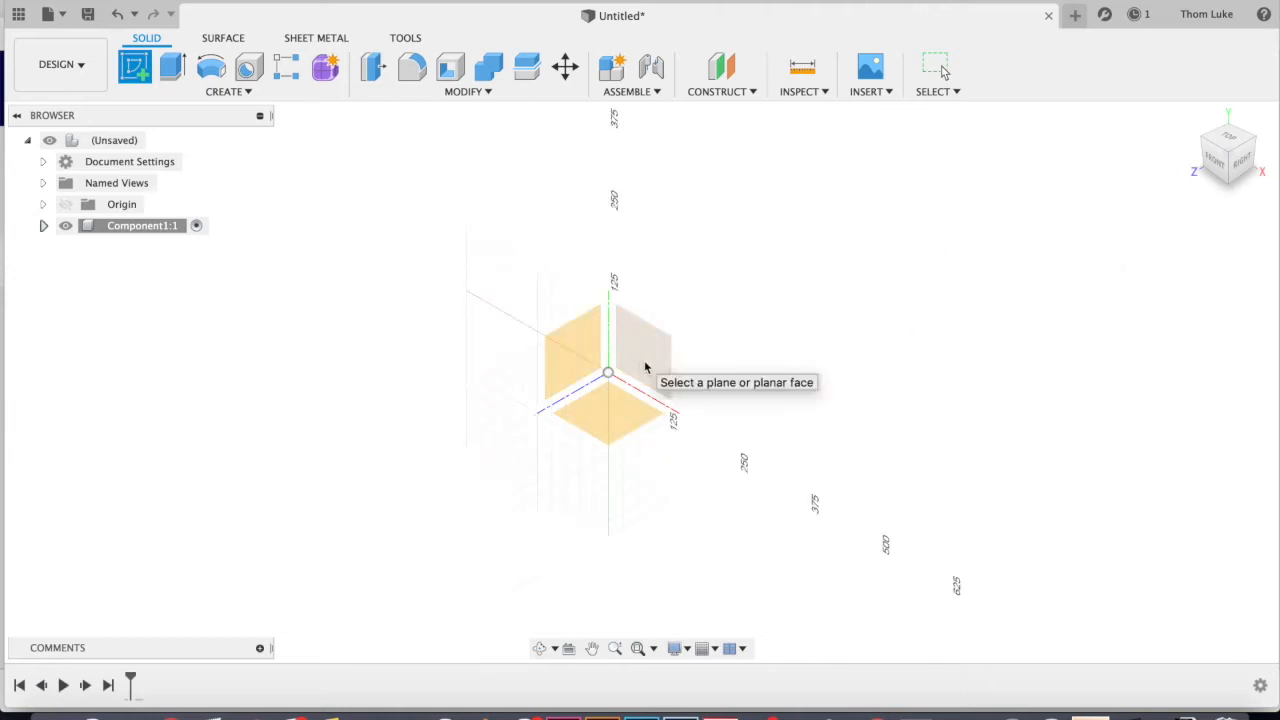
left_click(626, 418)
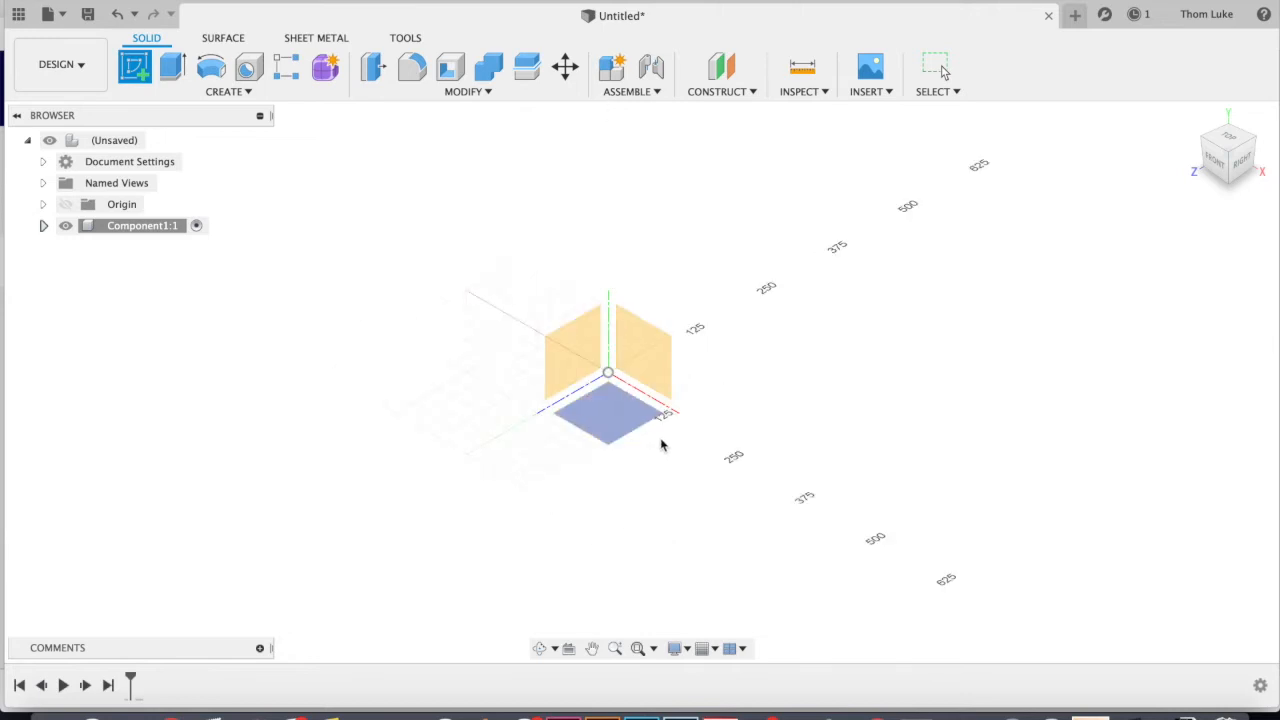
left_click(613, 418)
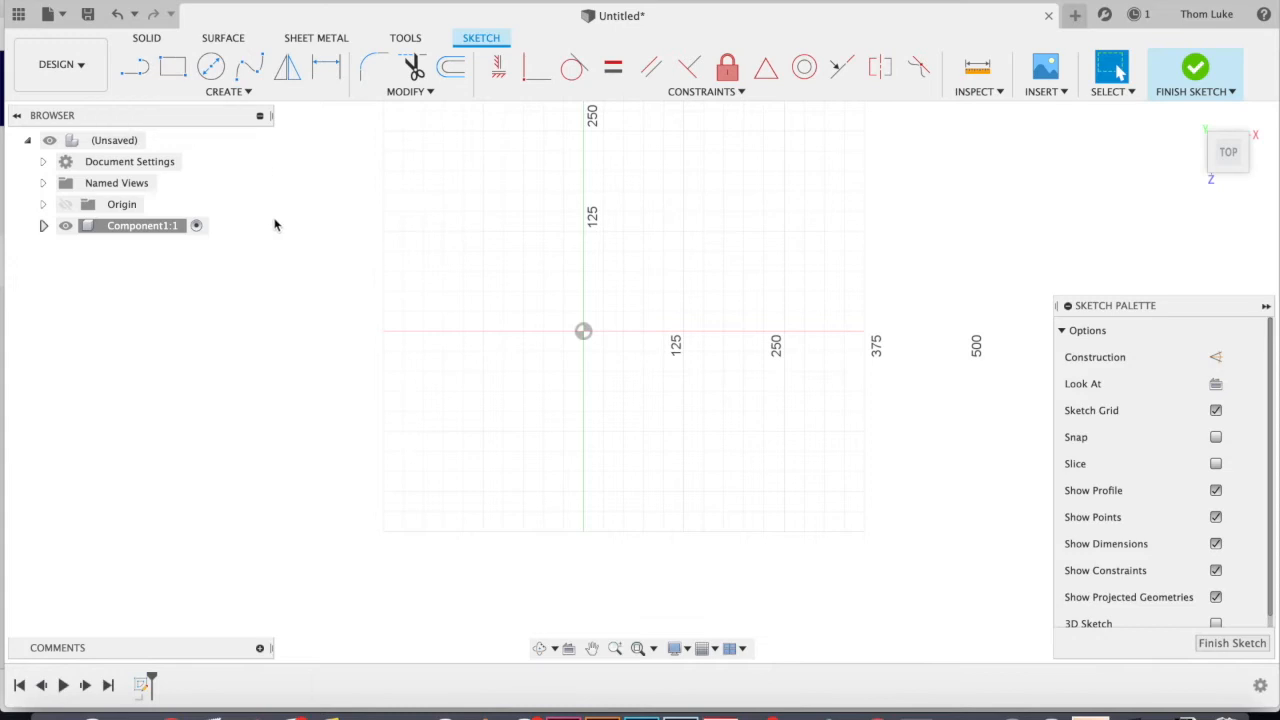
left_click(246, 92)
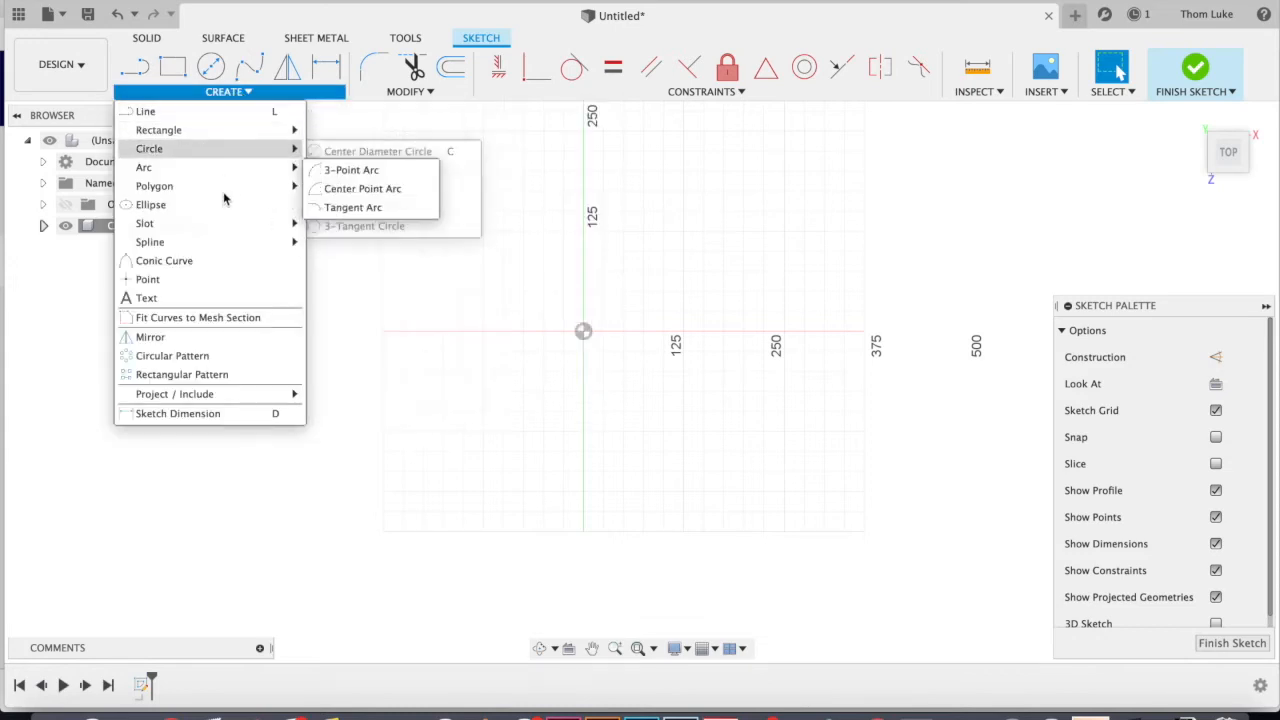
left_click(430, 91)
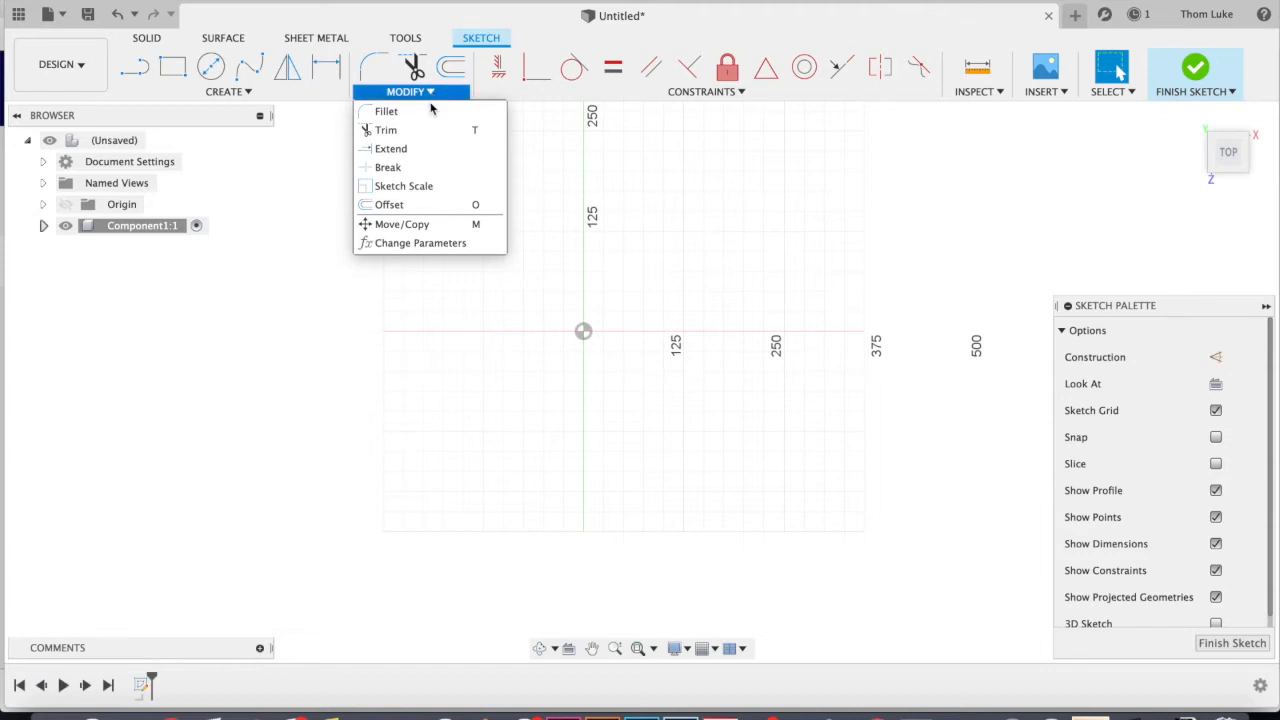
left_click(723, 94)
left_click(741, 93)
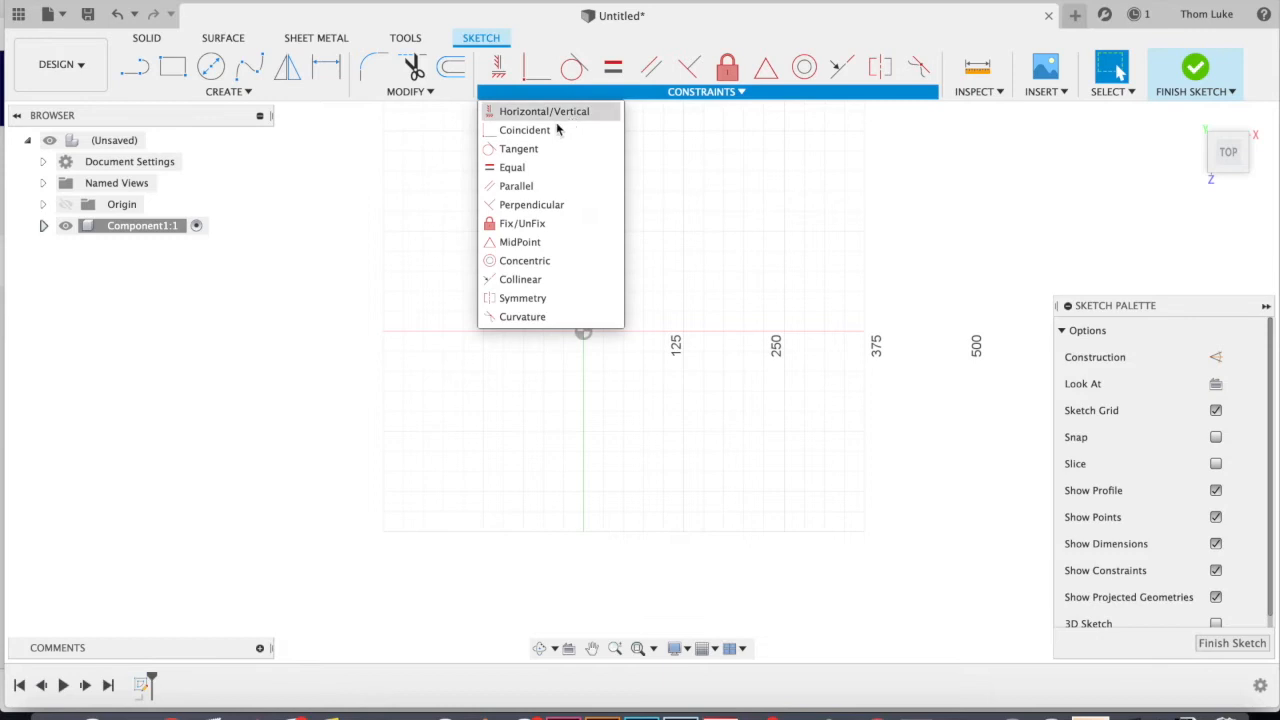
left_click(360, 236)
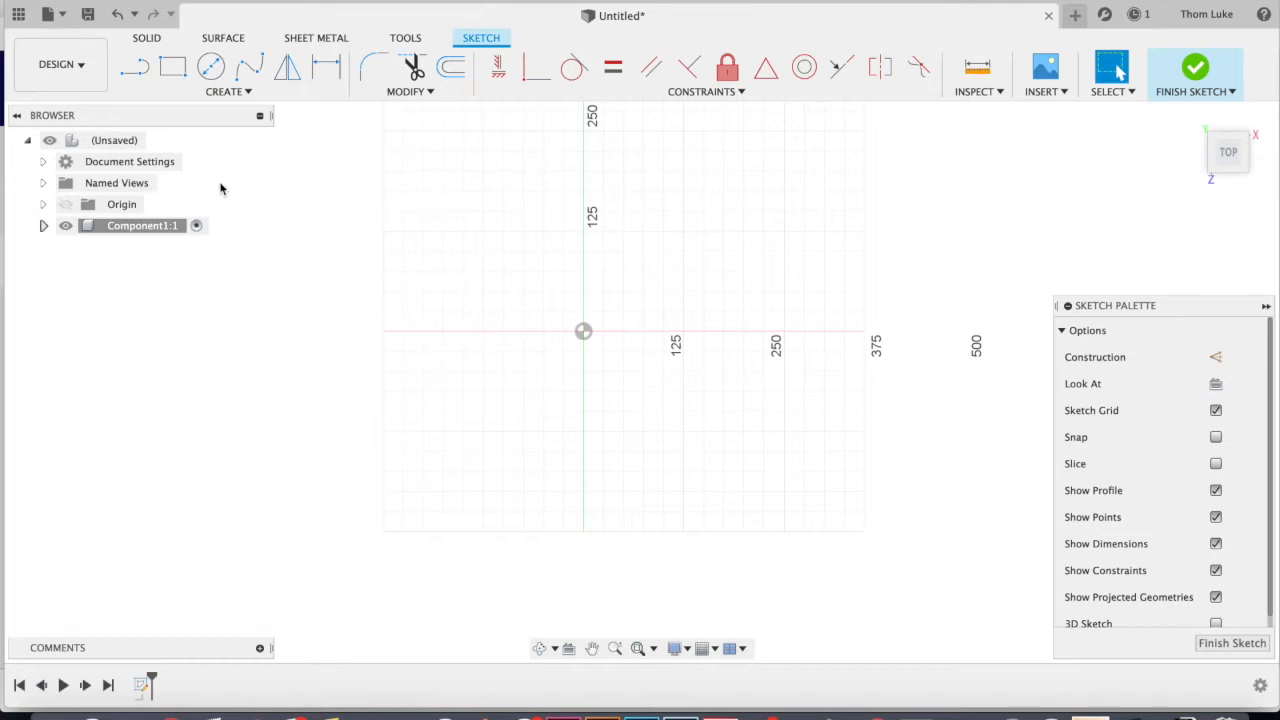
Step: Draw a two-point rectangle from the origin, about 344 mm wide and 254 mm high
left_click(170, 67)
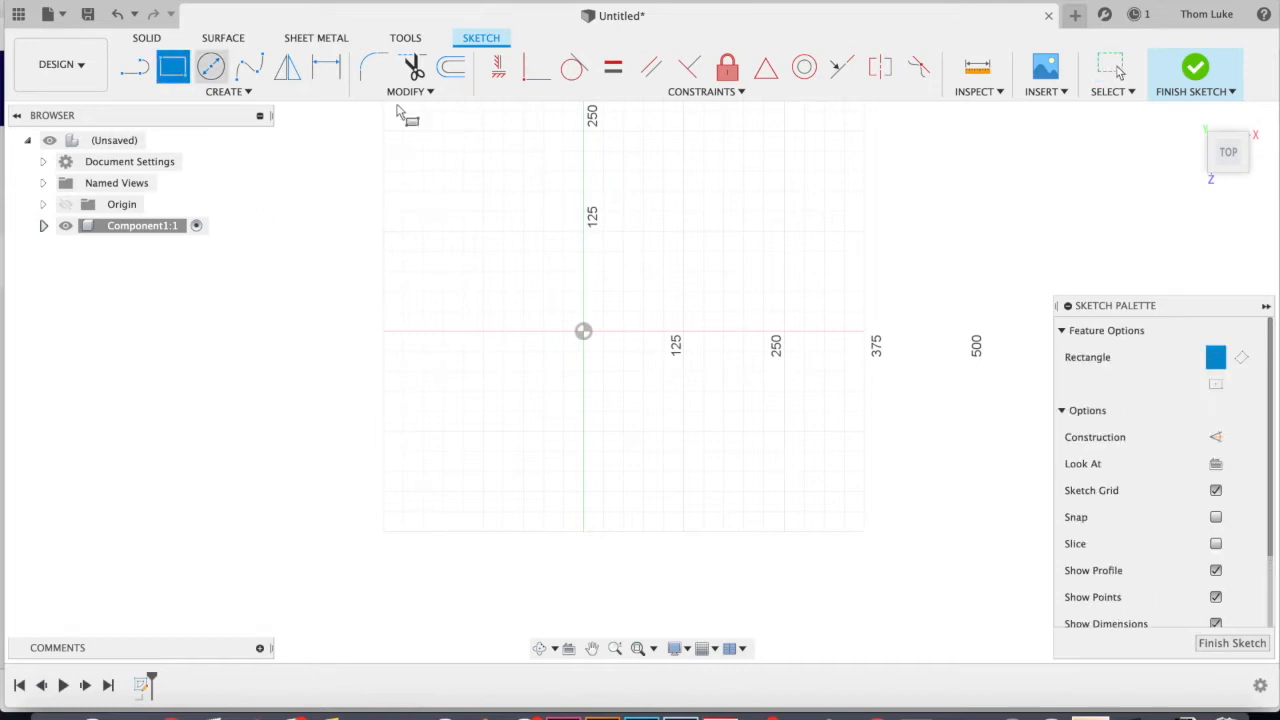
left_click(583, 332)
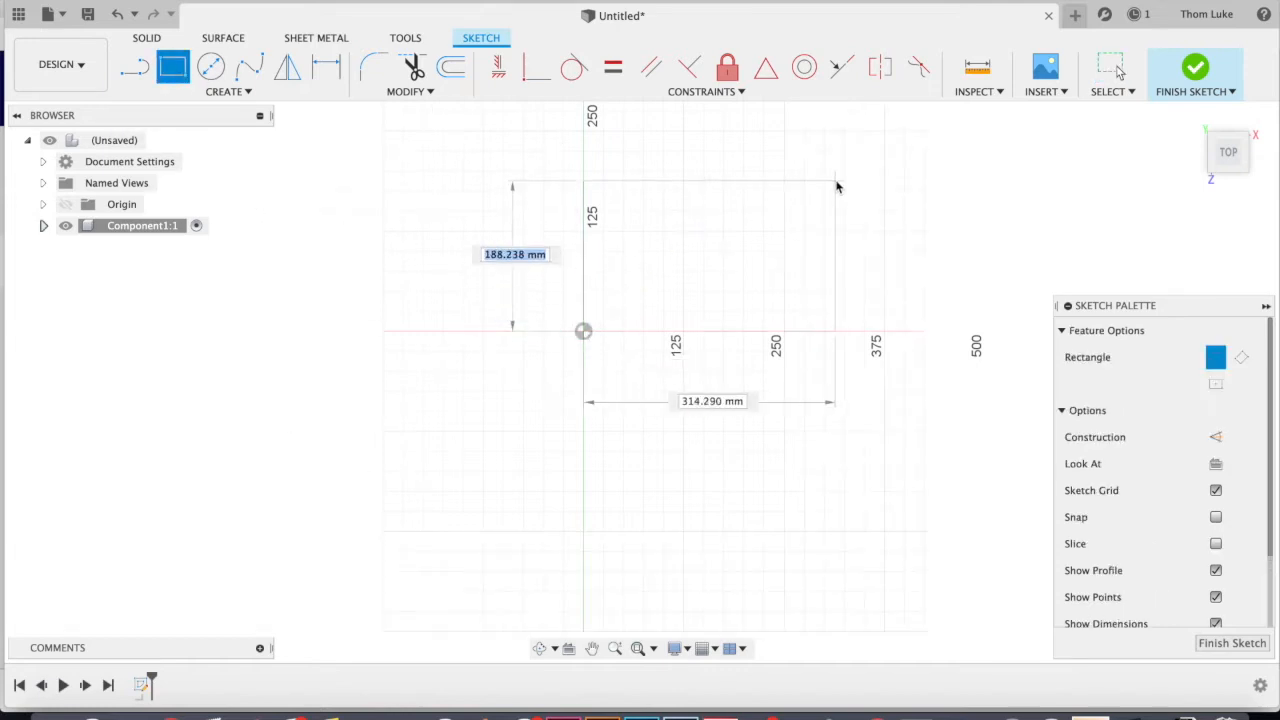
left_click(859, 129)
scroll(479, 427, "up", 2)
scroll(471, 451, "down", 4)
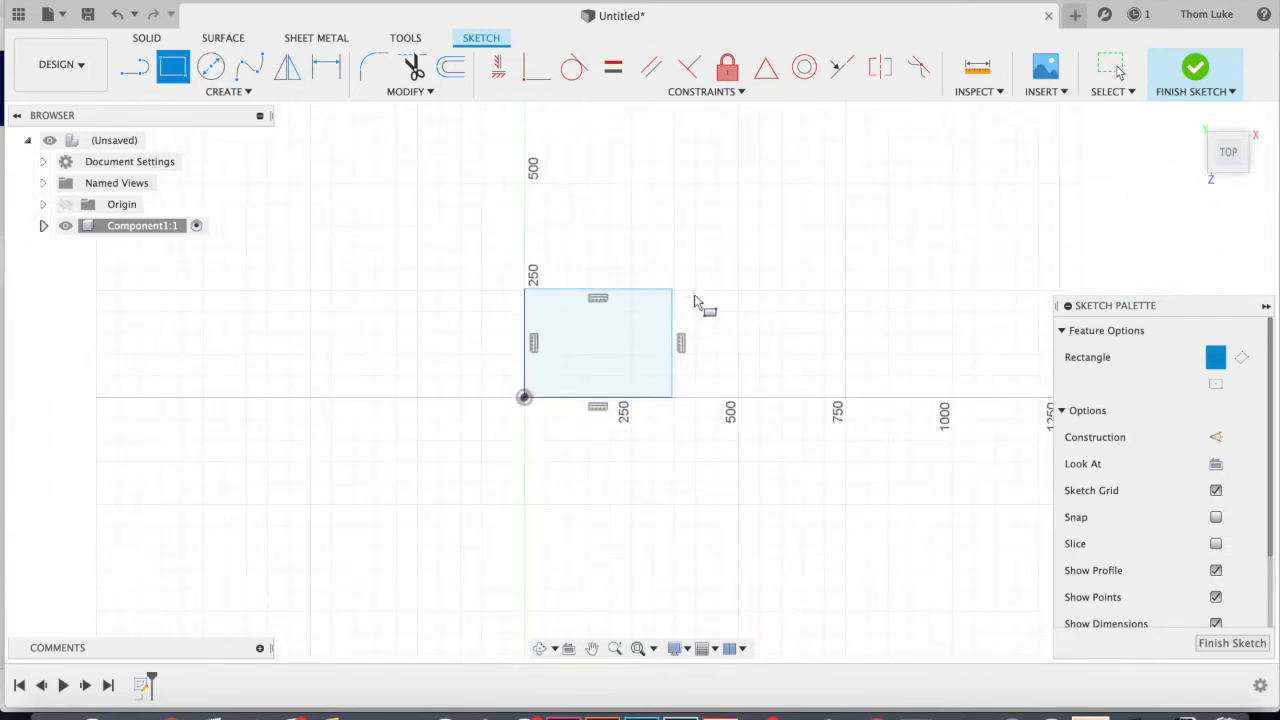
scroll(700, 295, "up", 2)
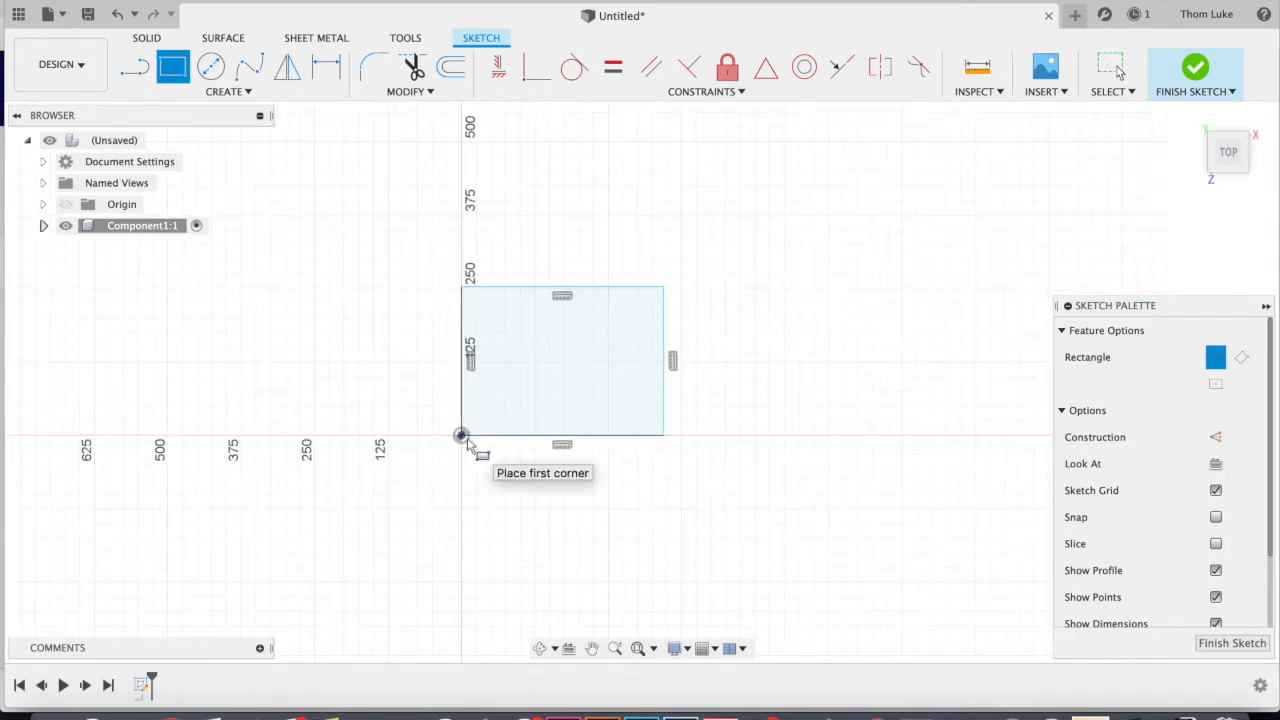
key("Escape")
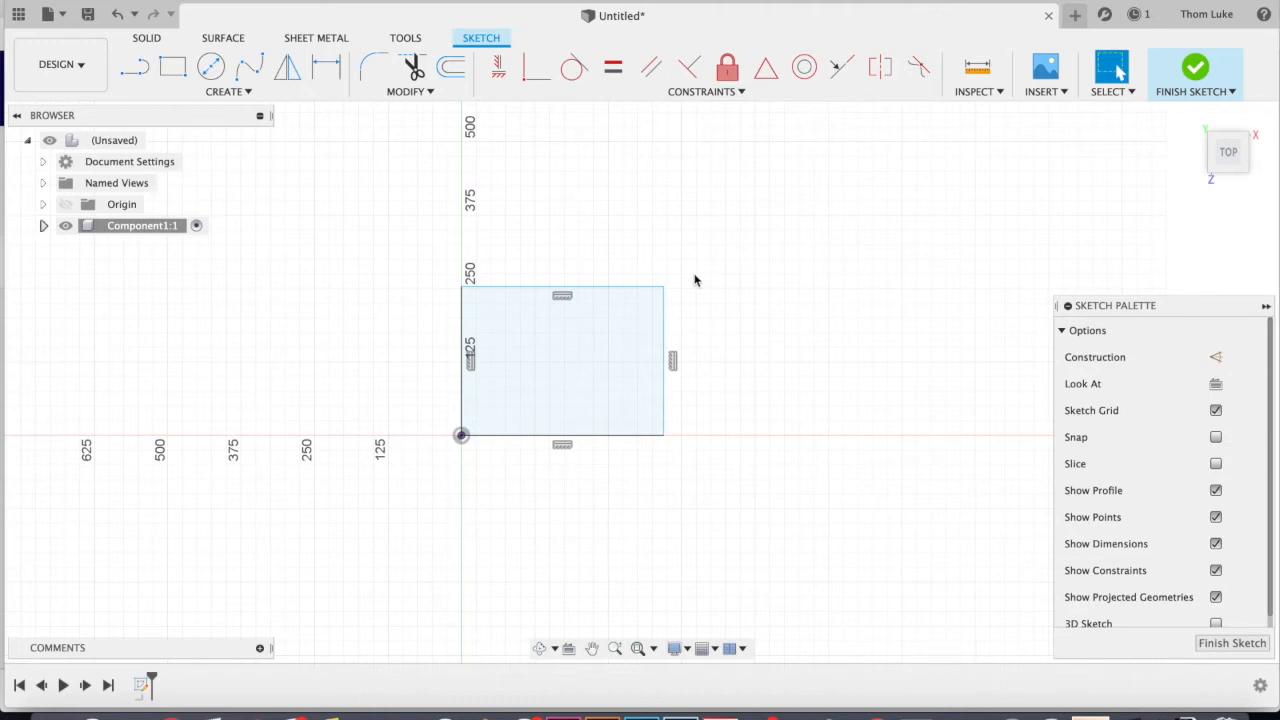
Step: Check which rectangle edges are locked at the origin and stretch the free corner outward to about 487 by 398 mm
left_click(537, 452)
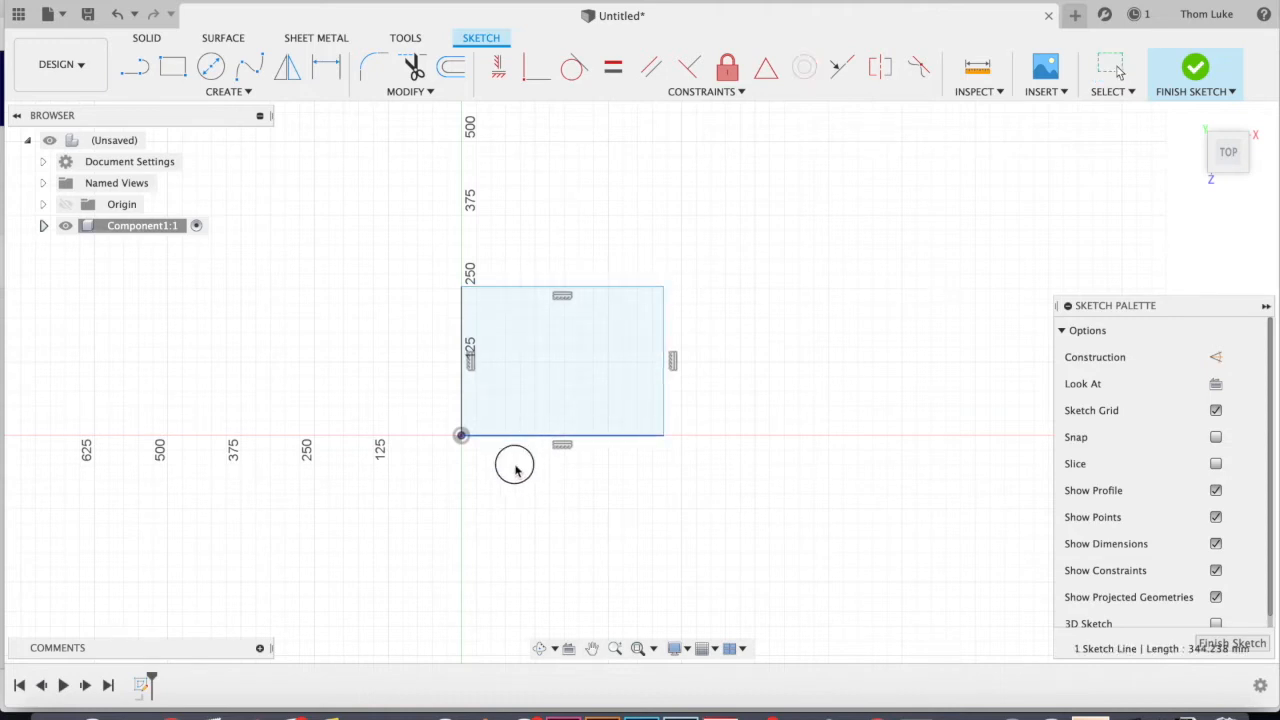
left_click(463, 390)
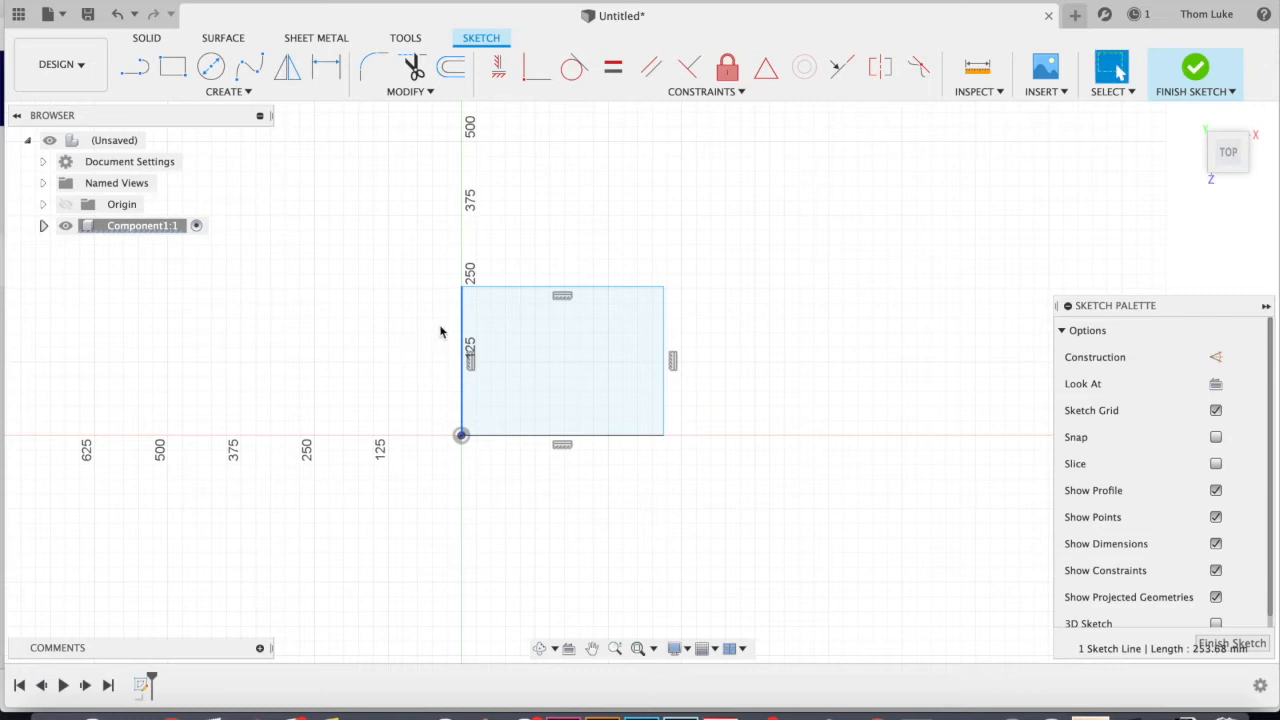
left_click(681, 316)
mouse_move(682, 315)
left_mouse_down()
mouse_move(662, 318)
mouse_move(688, 234)
mouse_move(780, 217)
mouse_move(657, 292)
mouse_move(700, 271)
mouse_move(737, 177)
mouse_move(747, 202)
left_mouse_up()
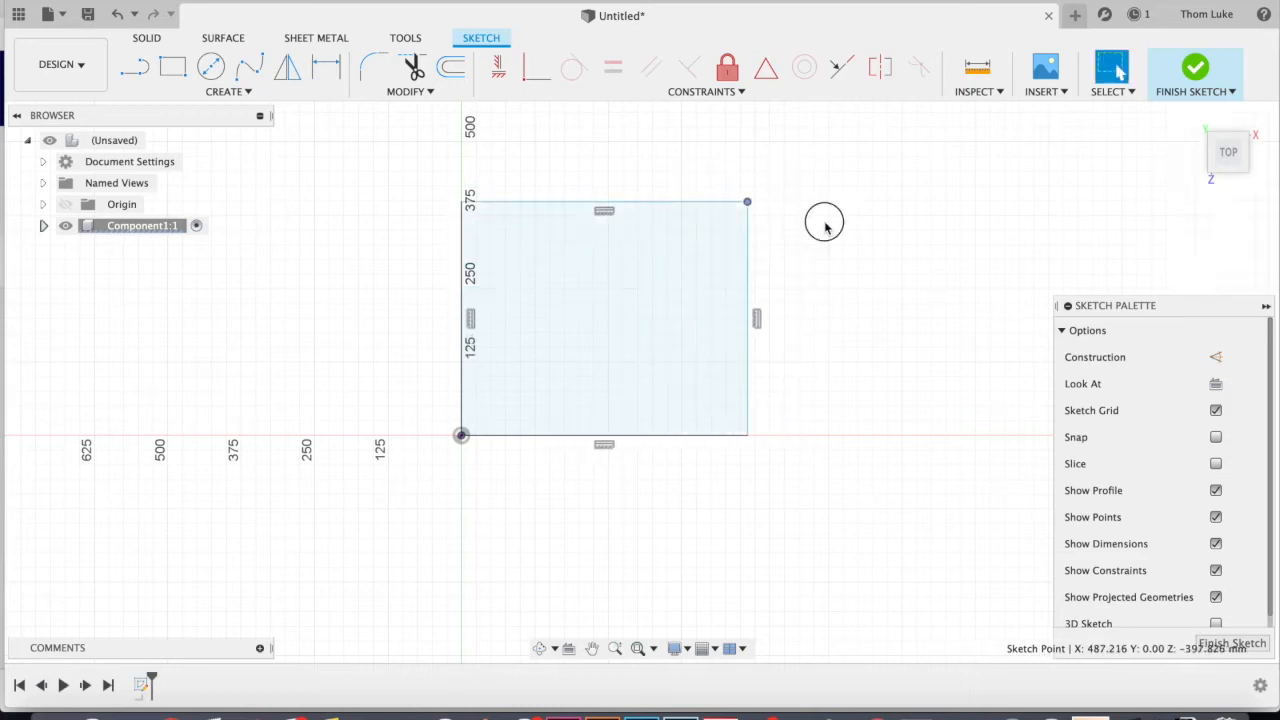
left_click(825, 228)
Step: Examine the rectangle's corner at the origin from an angled view and return to the top view
mouse_move(555, 460)
middle_mouse_down("shift")
mouse_move(529, 363)
mouse_move(489, 374)
middle_mouse_up("shift")
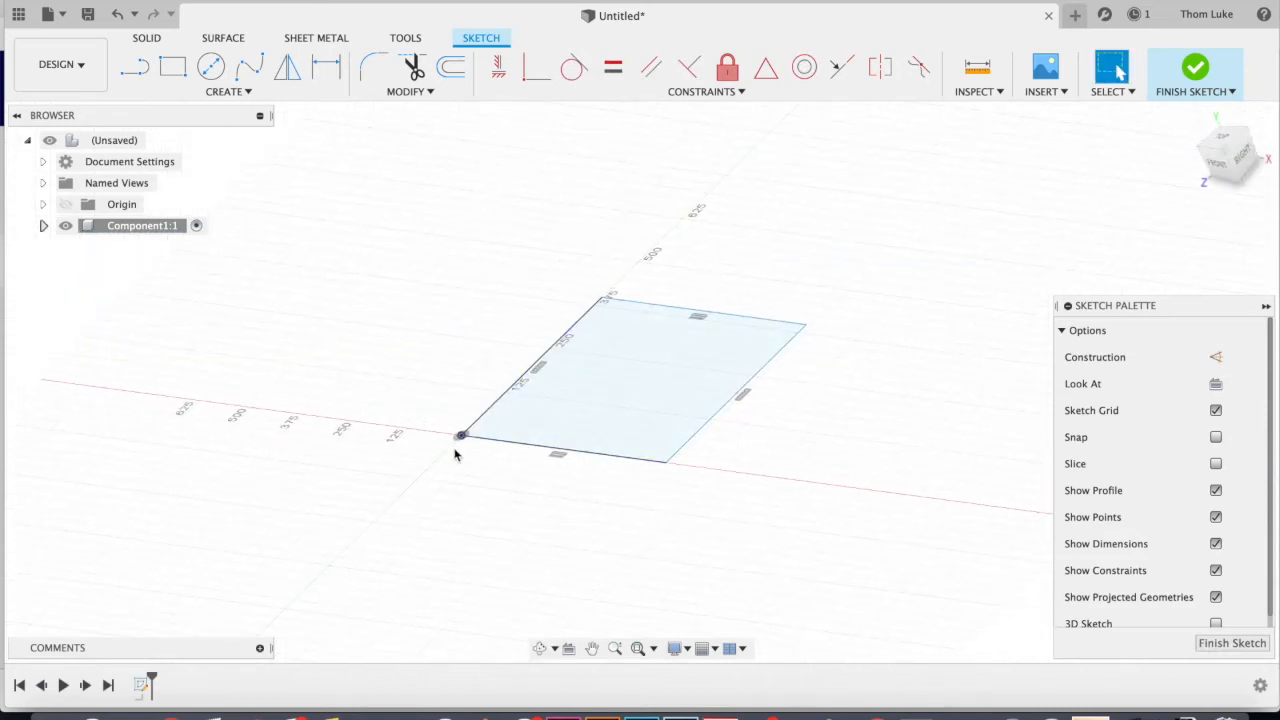
scroll(461, 451, "up", 5)
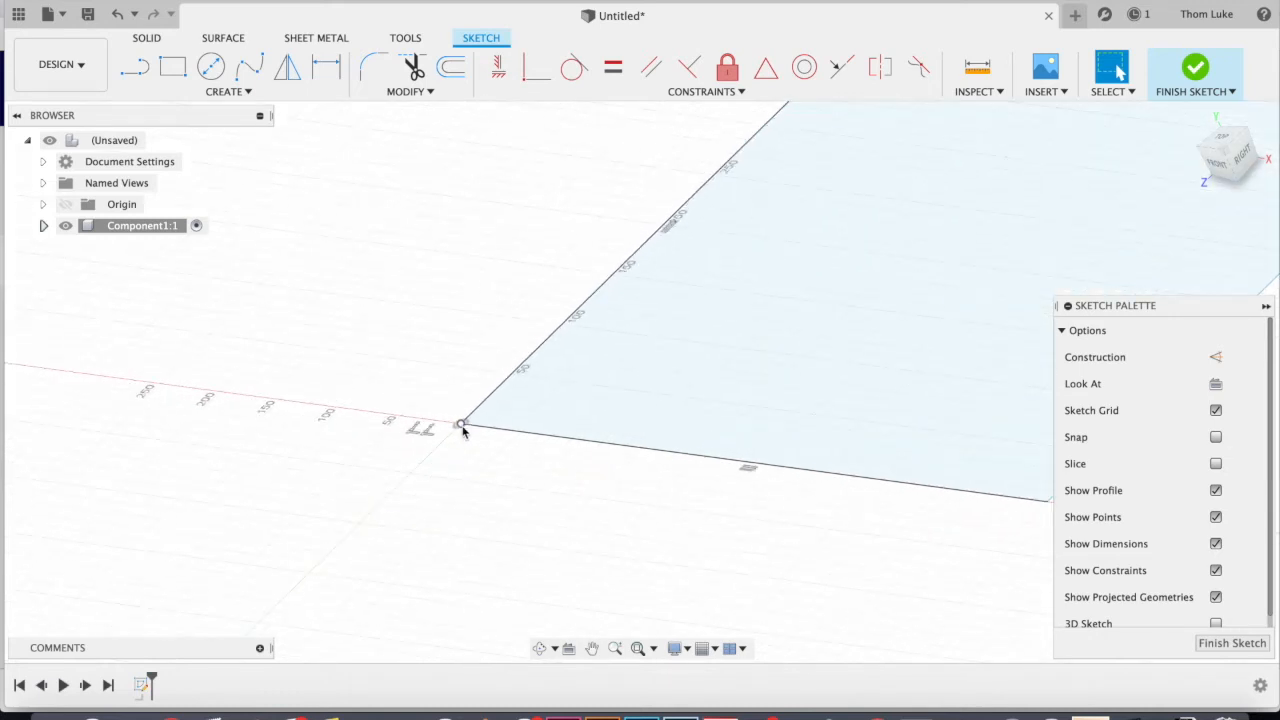
scroll(463, 431, "down", 4)
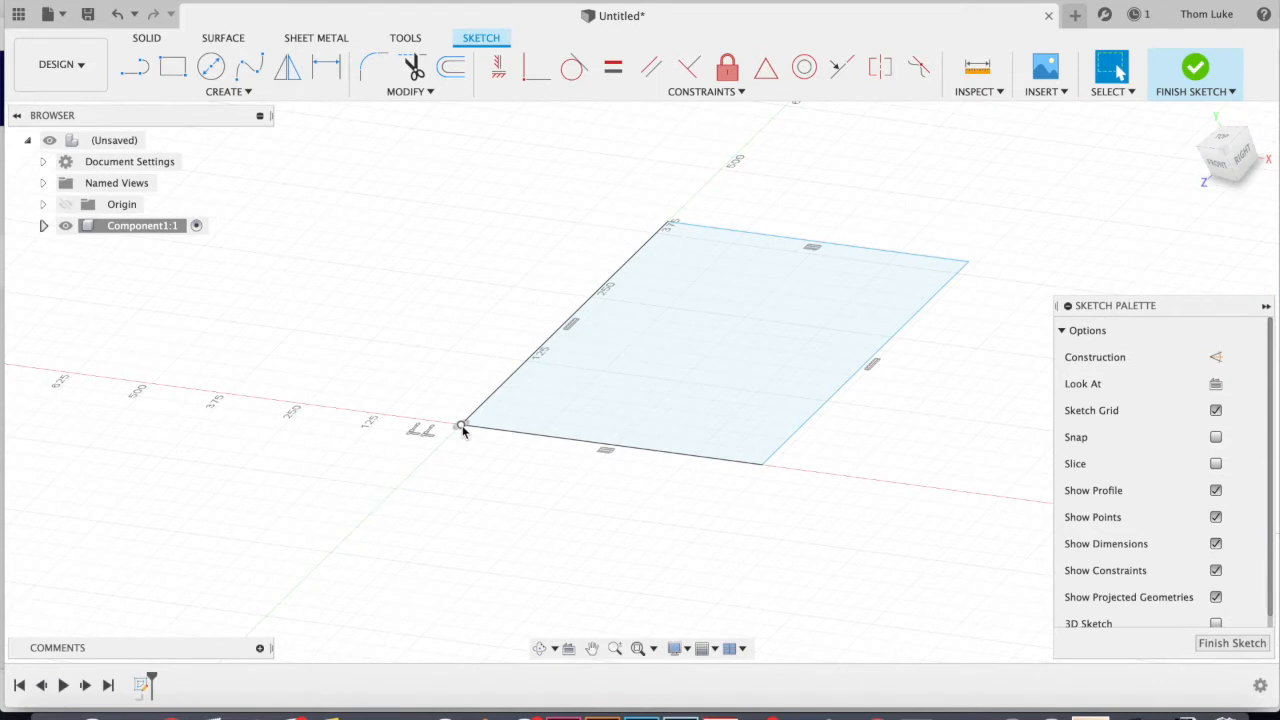
mouse_move(463, 431)
middle_mouse_down("shift")
mouse_move(489, 377)
mouse_move(523, 417)
mouse_move(680, 286)
middle_mouse_up("shift")
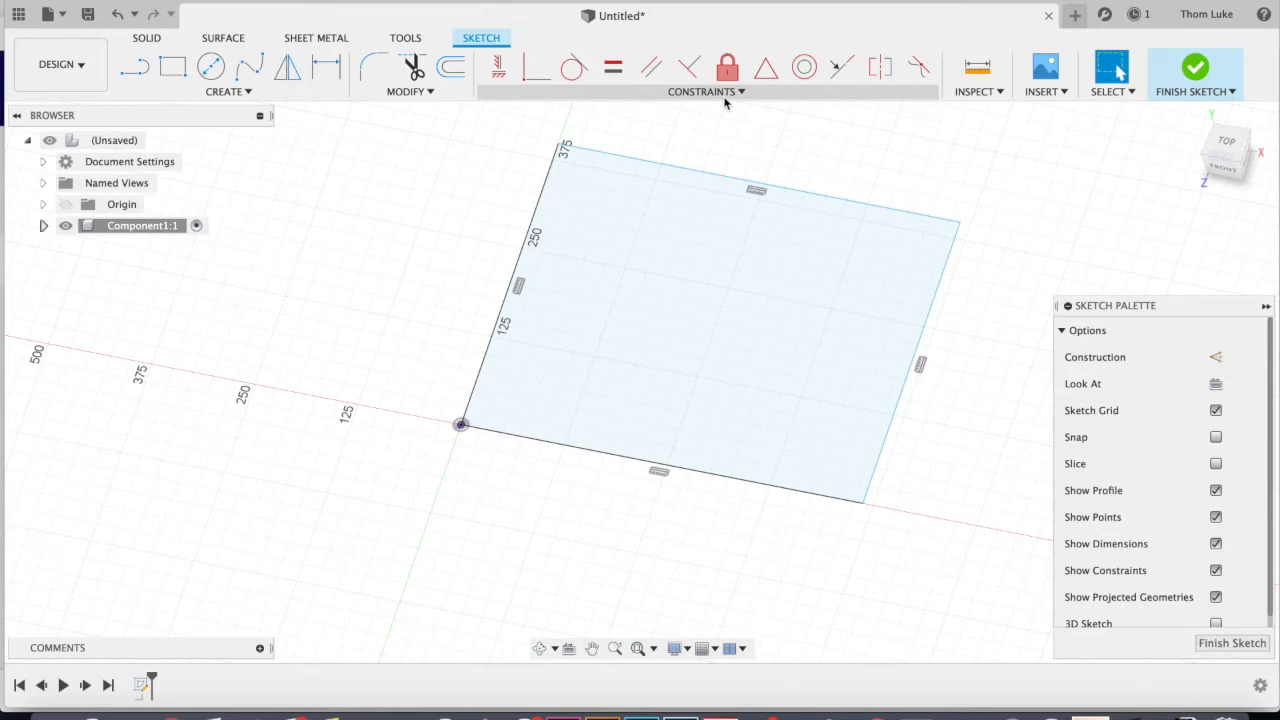
left_click(1226, 143)
scroll(502, 466, "down", 3)
scroll(623, 369, "up", 1)
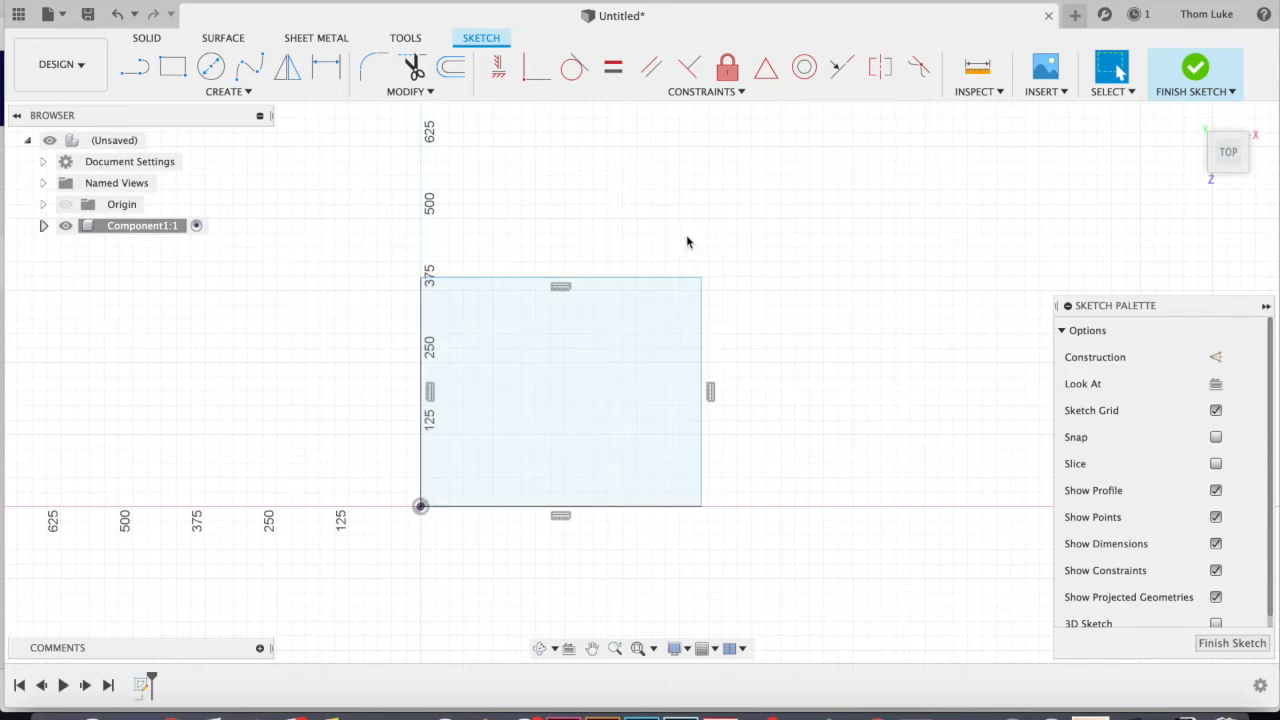
Step: Stretch the rectangle by its free corner and dimension its right vertical edge at 500 mm
mouse_move(701, 278)
left_mouse_down()
mouse_move(726, 240)
mouse_move(757, 229)
left_mouse_up()
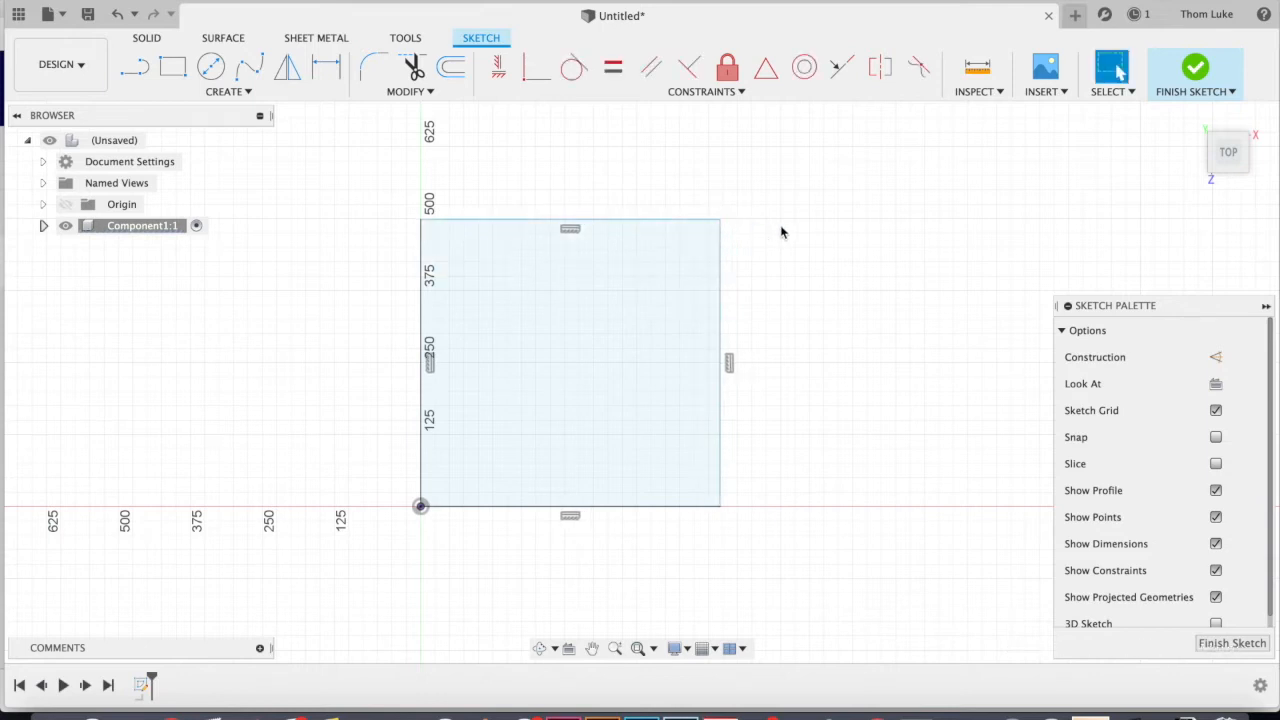
left_click(325, 66)
left_click(722, 277)
left_click(838, 298)
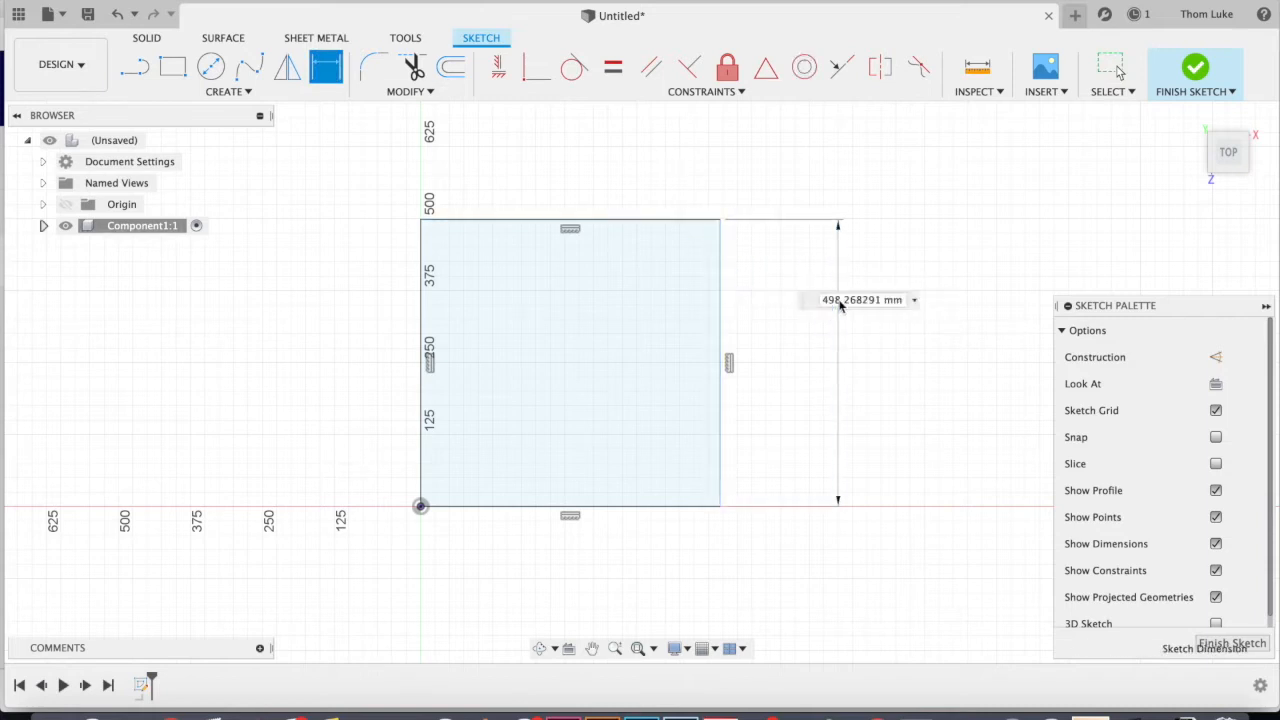
type("500")
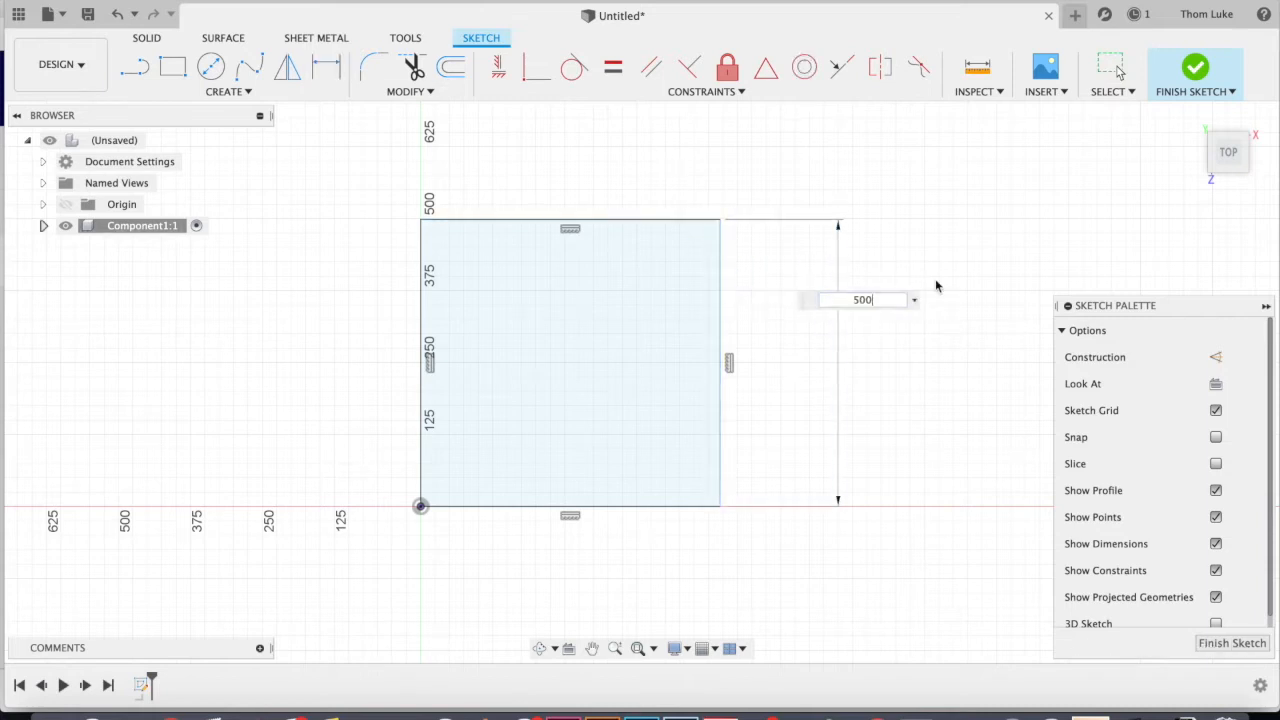
key("Return")
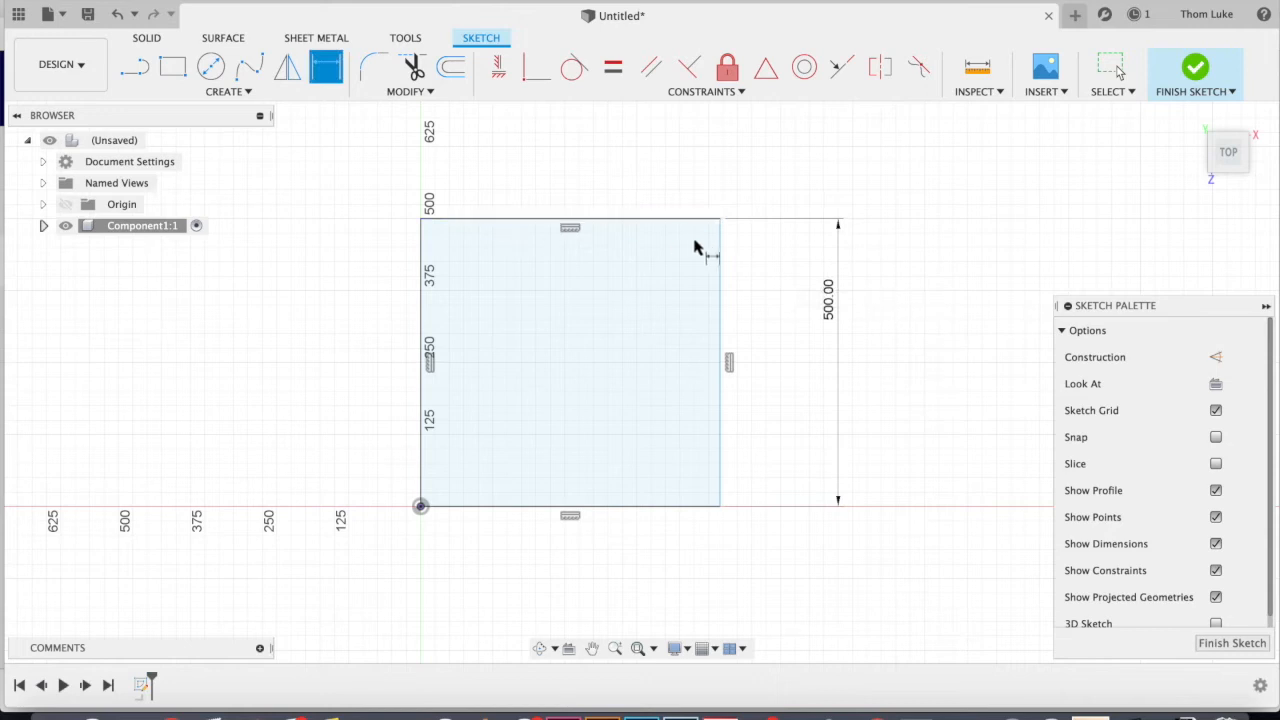
key("Escape")
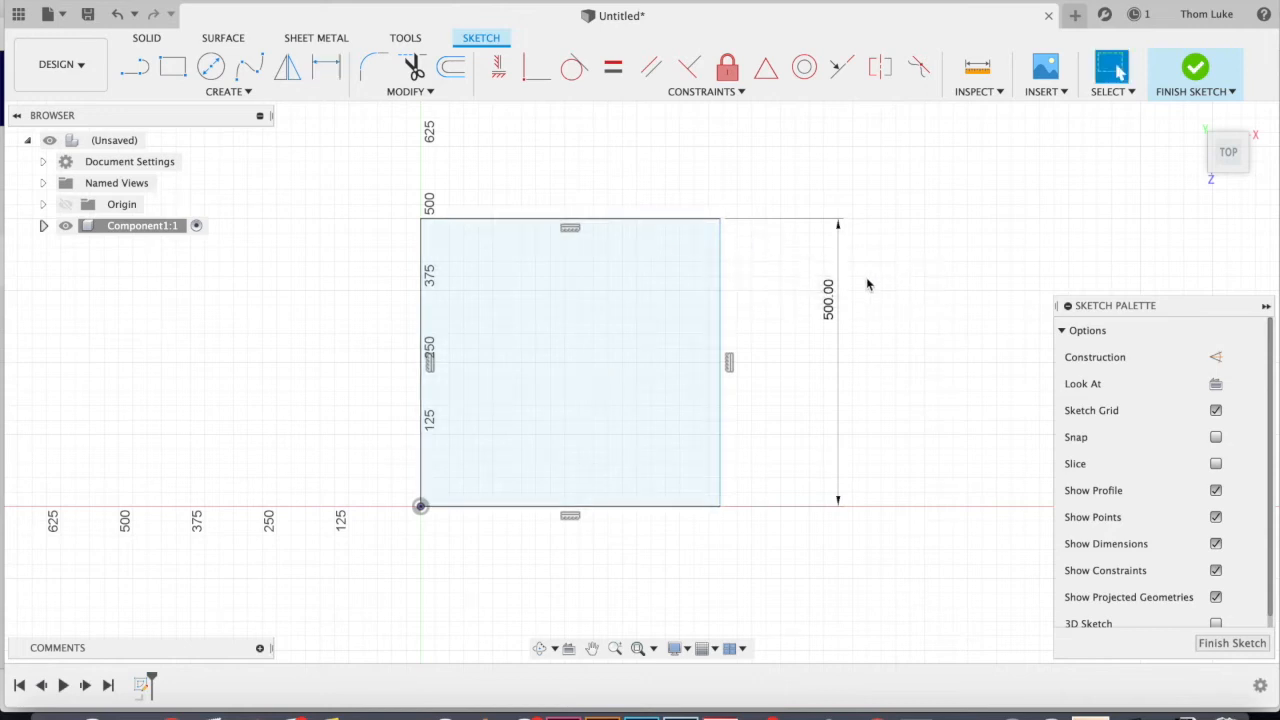
Step: Test the rectangle's remaining freedom by moving its right edge and upper-right corner, and bring the height dimension closer to it
mouse_move(723, 268)
left_mouse_down()
mouse_move(889, 277)
mouse_move(763, 283)
mouse_move(809, 297)
mouse_move(769, 310)
left_mouse_up()
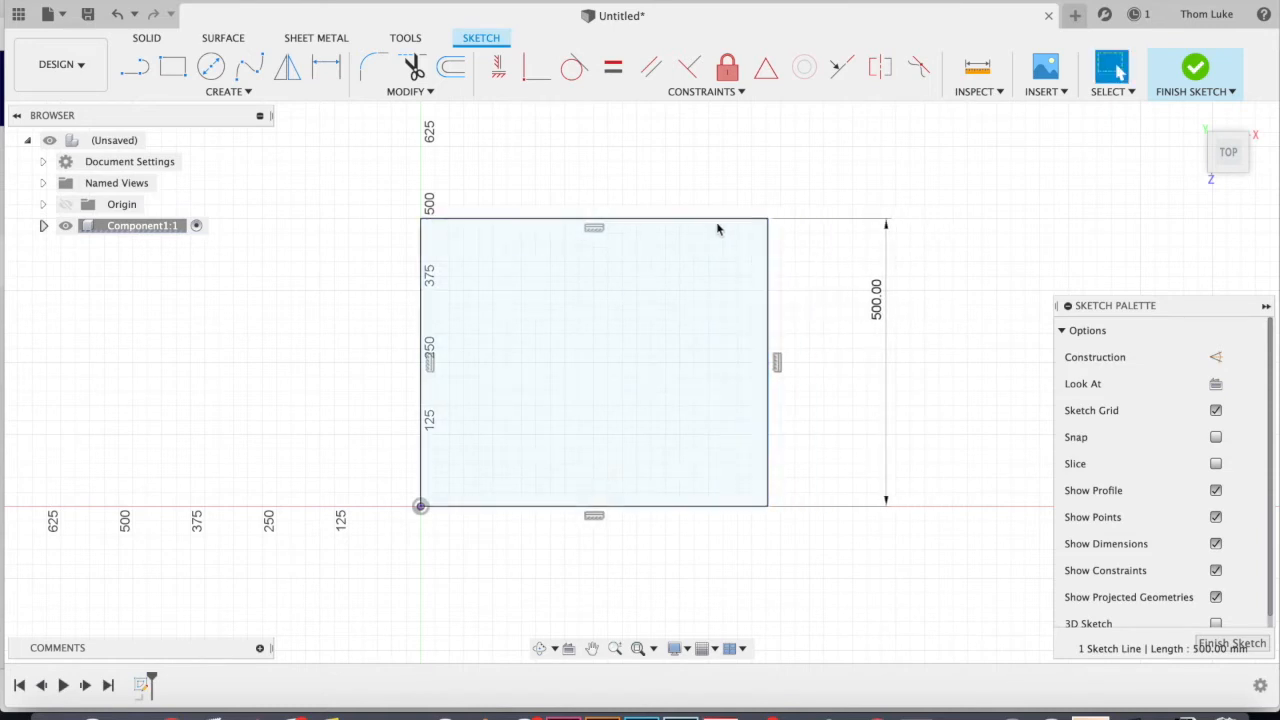
mouse_move(768, 219)
left_mouse_down()
mouse_move(751, 220)
mouse_move(783, 163)
mouse_move(709, 213)
left_mouse_up()
mouse_move(857, 313)
left_mouse_down()
mouse_move(834, 363)
mouse_move(813, 350)
left_mouse_up()
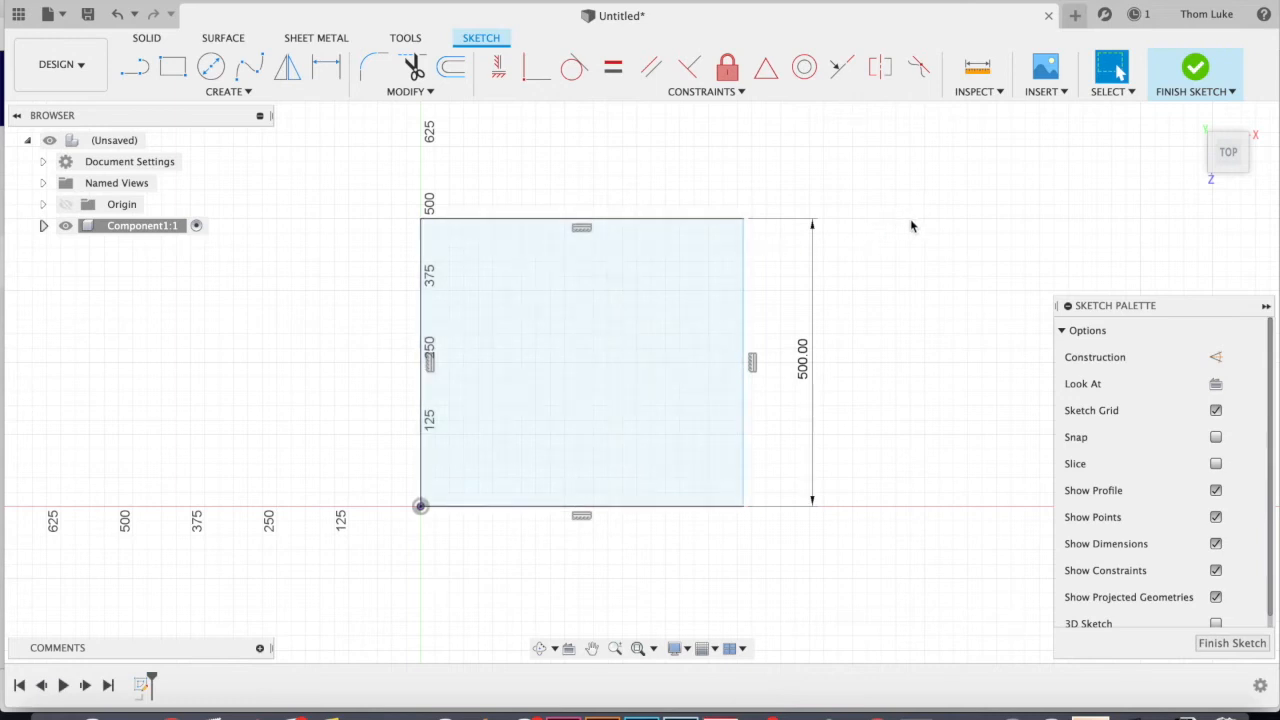
Step: Dimension the rectangle's top edge at 500 mm
left_click(322, 66)
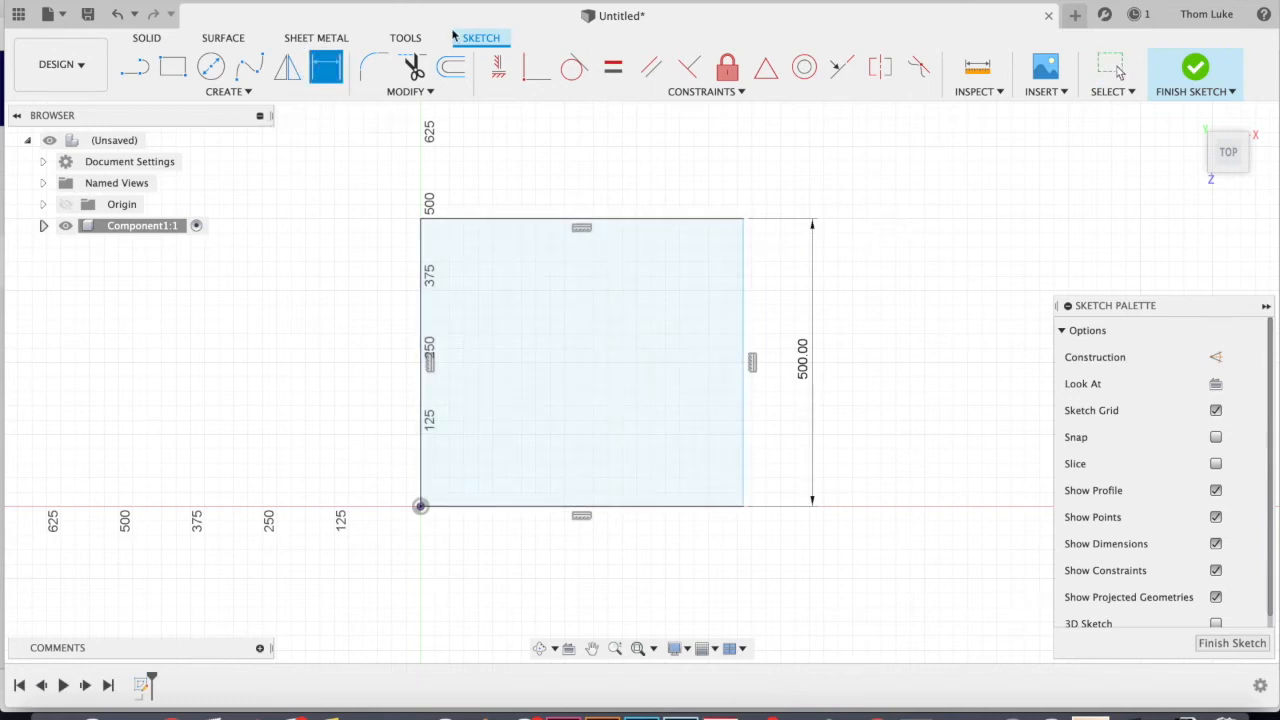
left_click(621, 219)
left_click(598, 171)
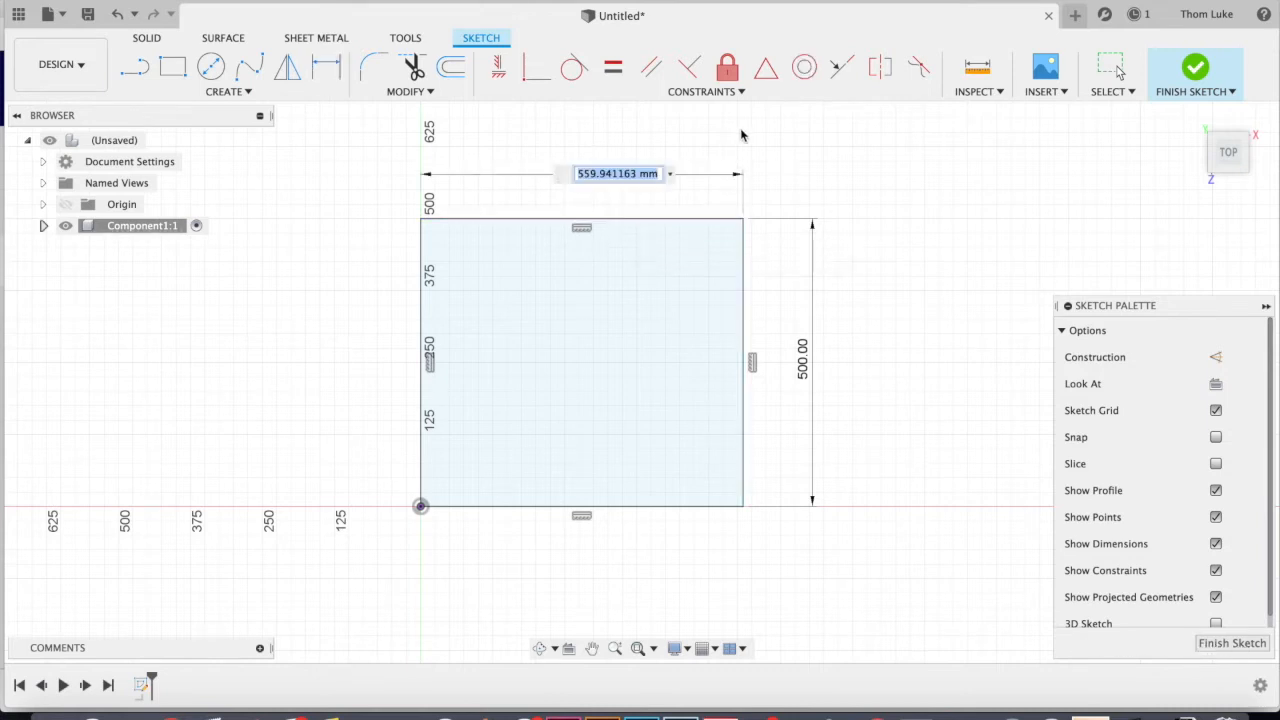
type("500")
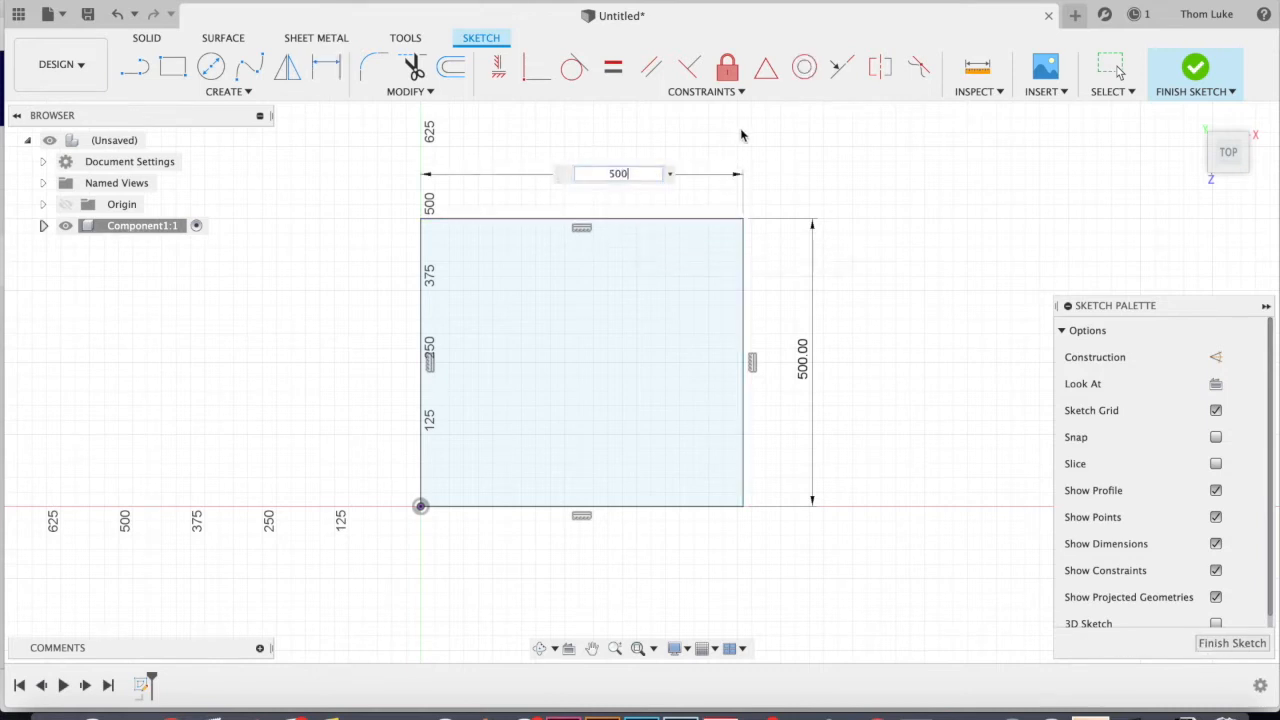
key("Return")
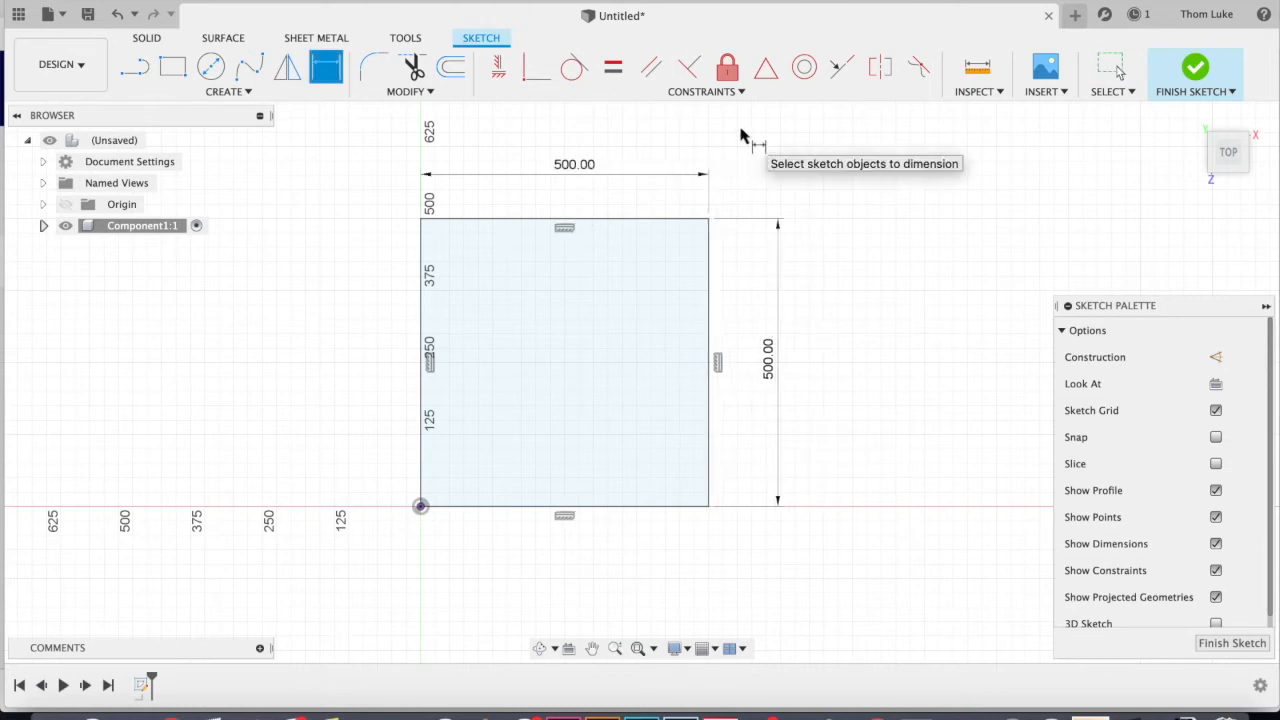
key("Escape")
left_click(721, 250)
Step: Set the rectangle's width dimension to 700 mm
double_click(584, 165)
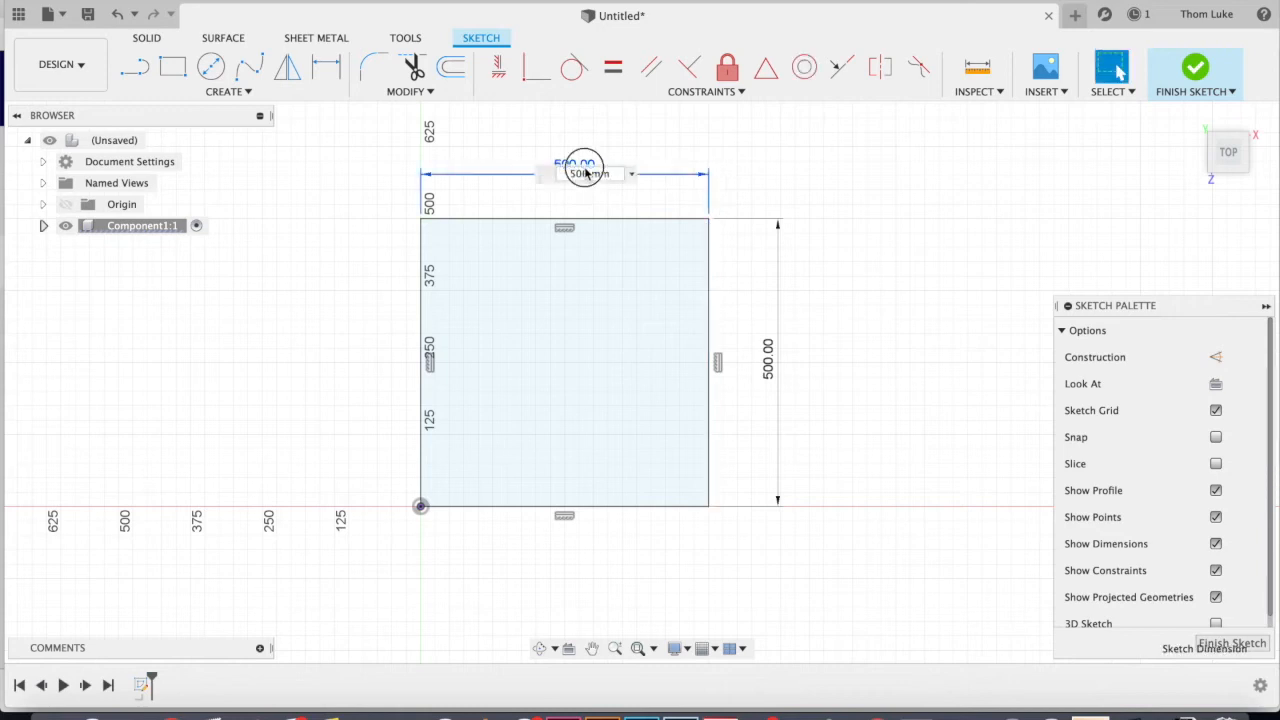
type("700")
key("Return")
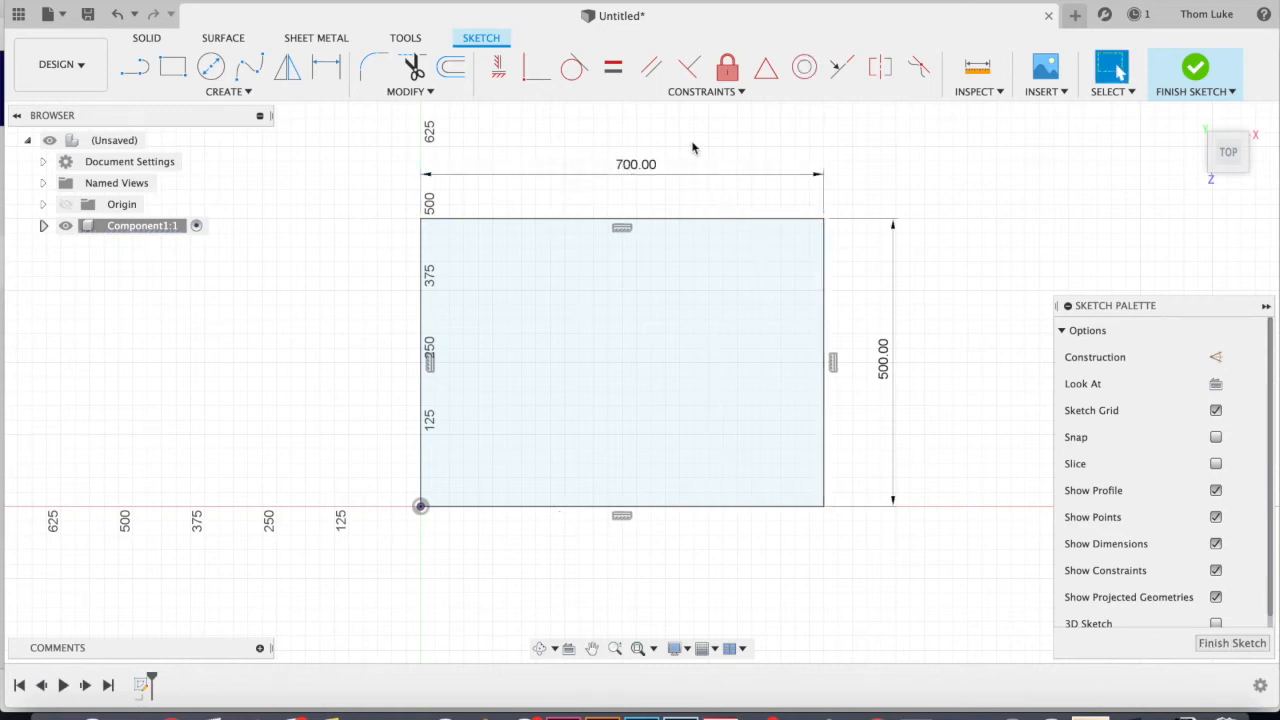
Step: Delete the rectangle's width dimension and pull its upper-right corner inward to about 554 mm wide
left_click(617, 175)
key("Delete")
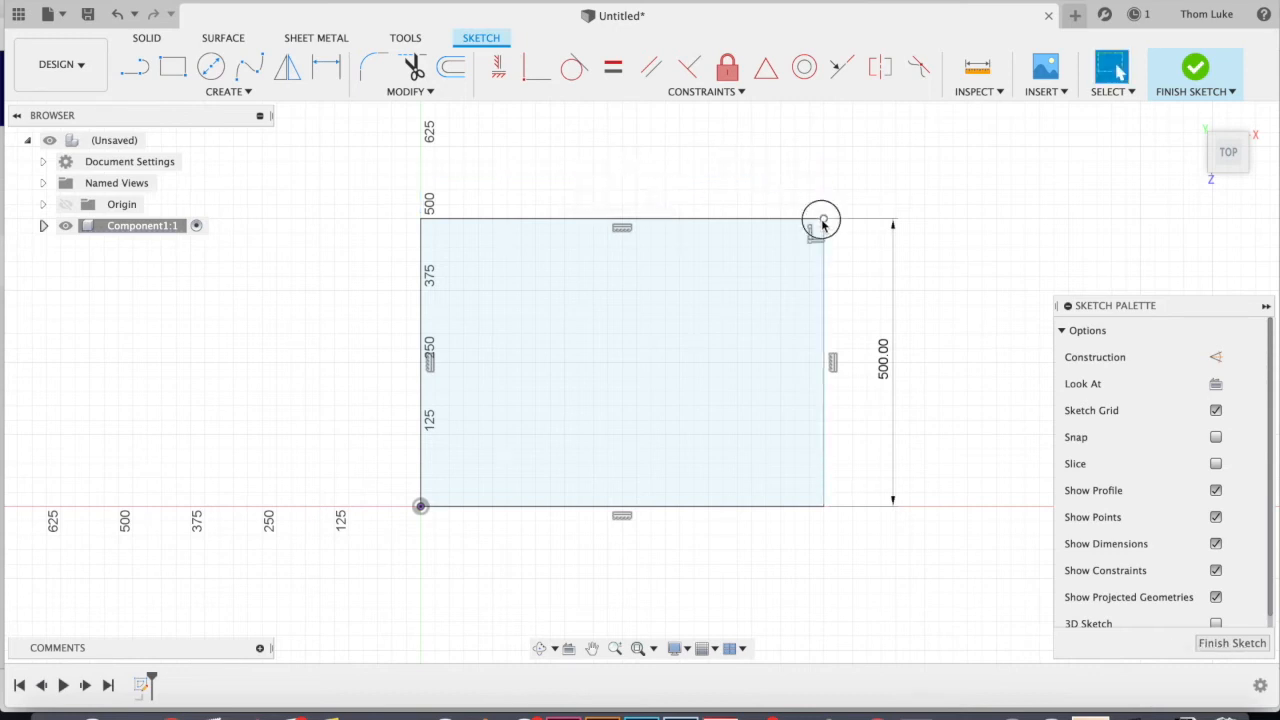
left_click_drag(823, 218, 740, 178)
left_click(805, 186)
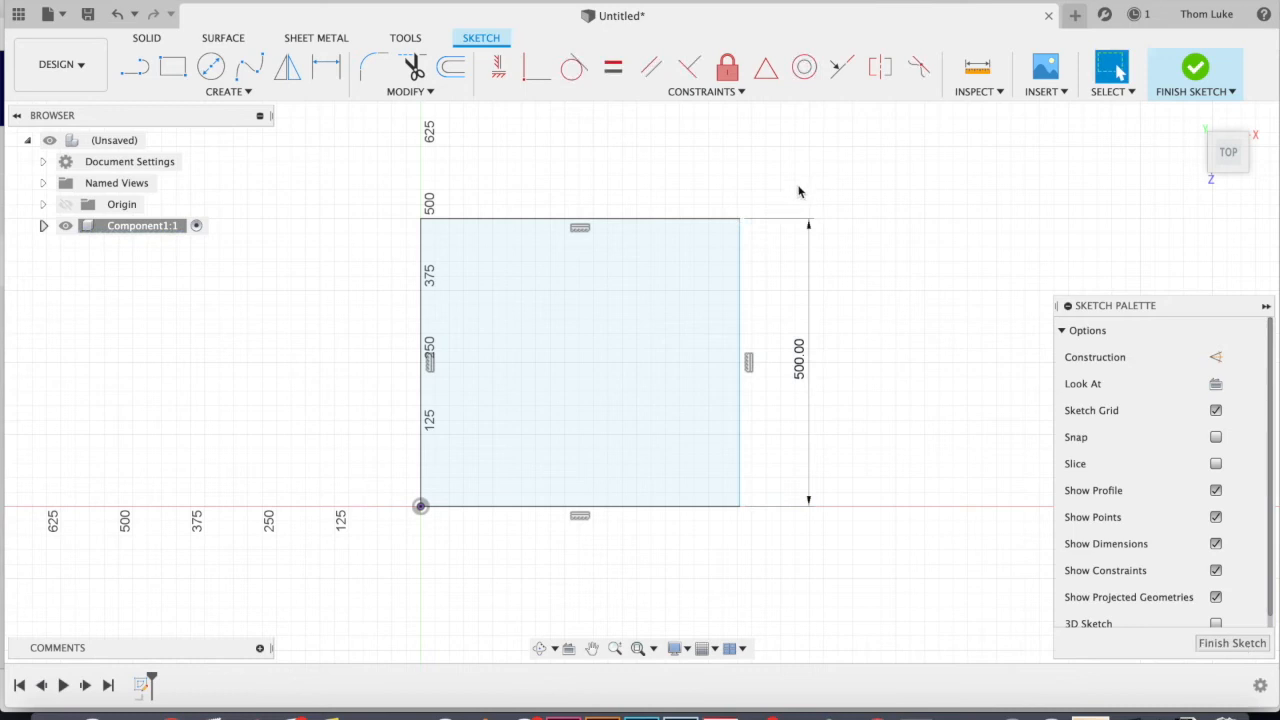
Step: Apply an Equal constraint between the rectangle's top and right edges and check the free corner
left_click(613, 72)
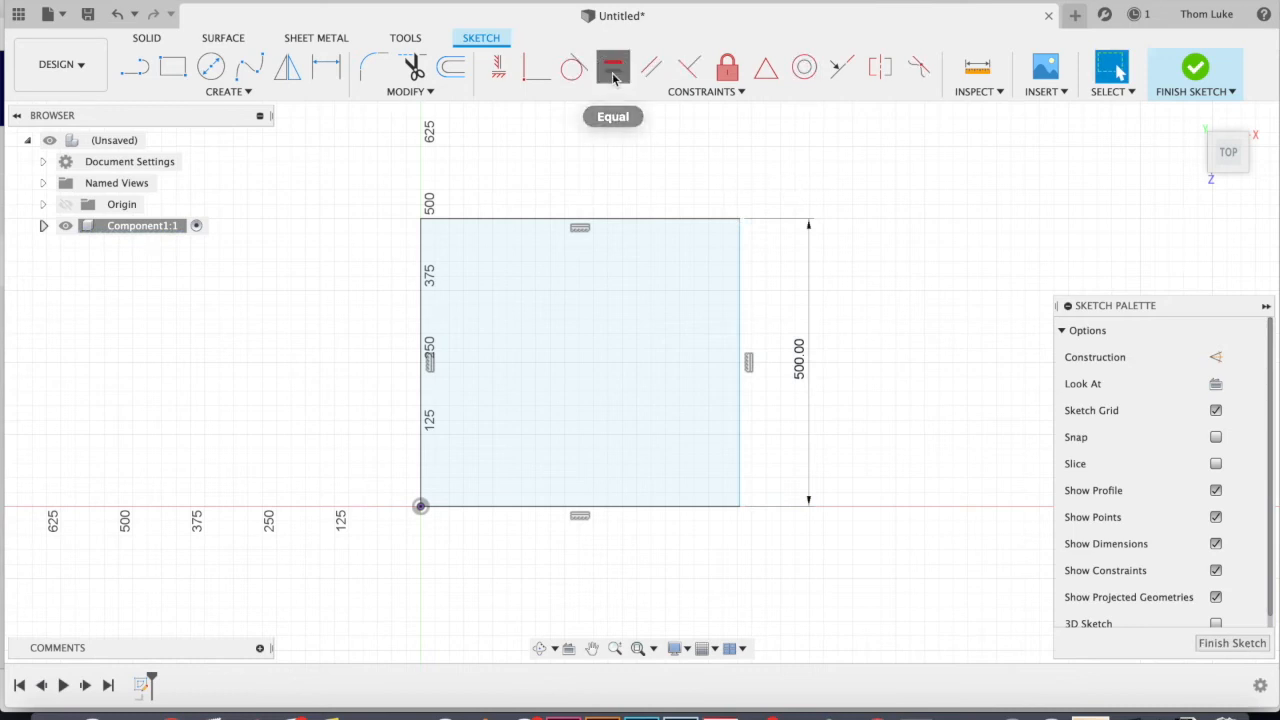
left_click(683, 219)
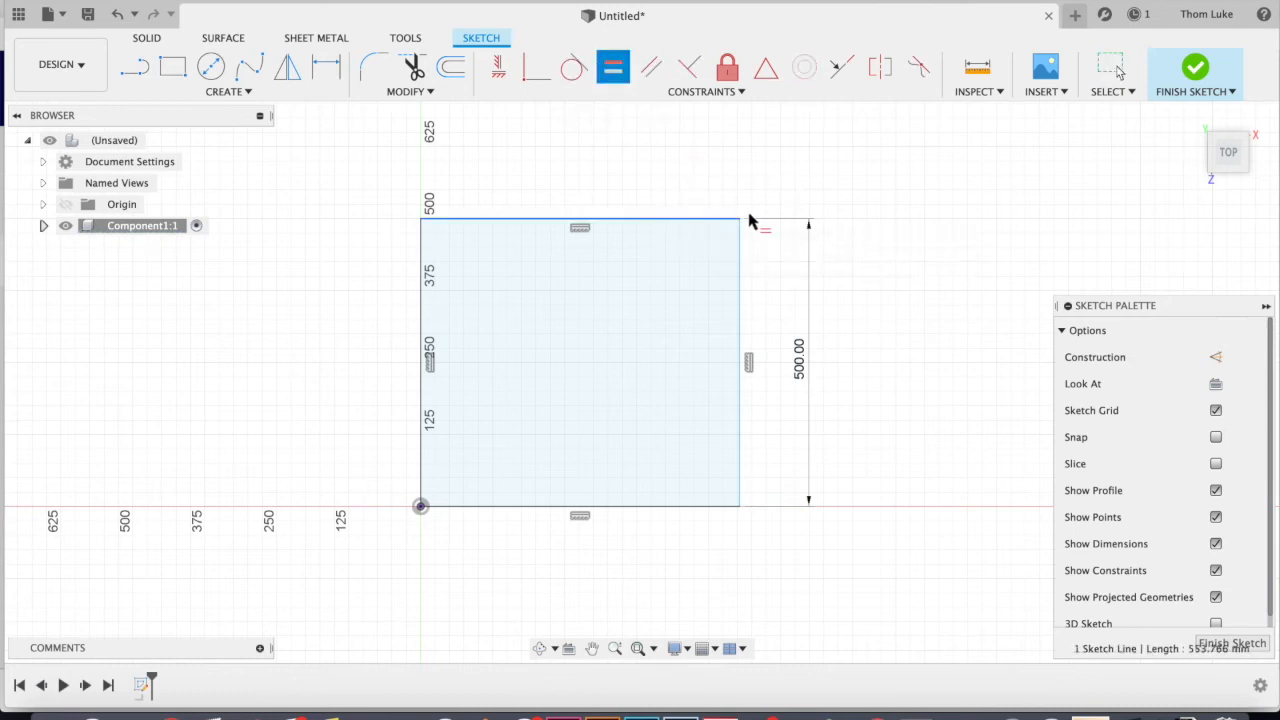
left_click(741, 249)
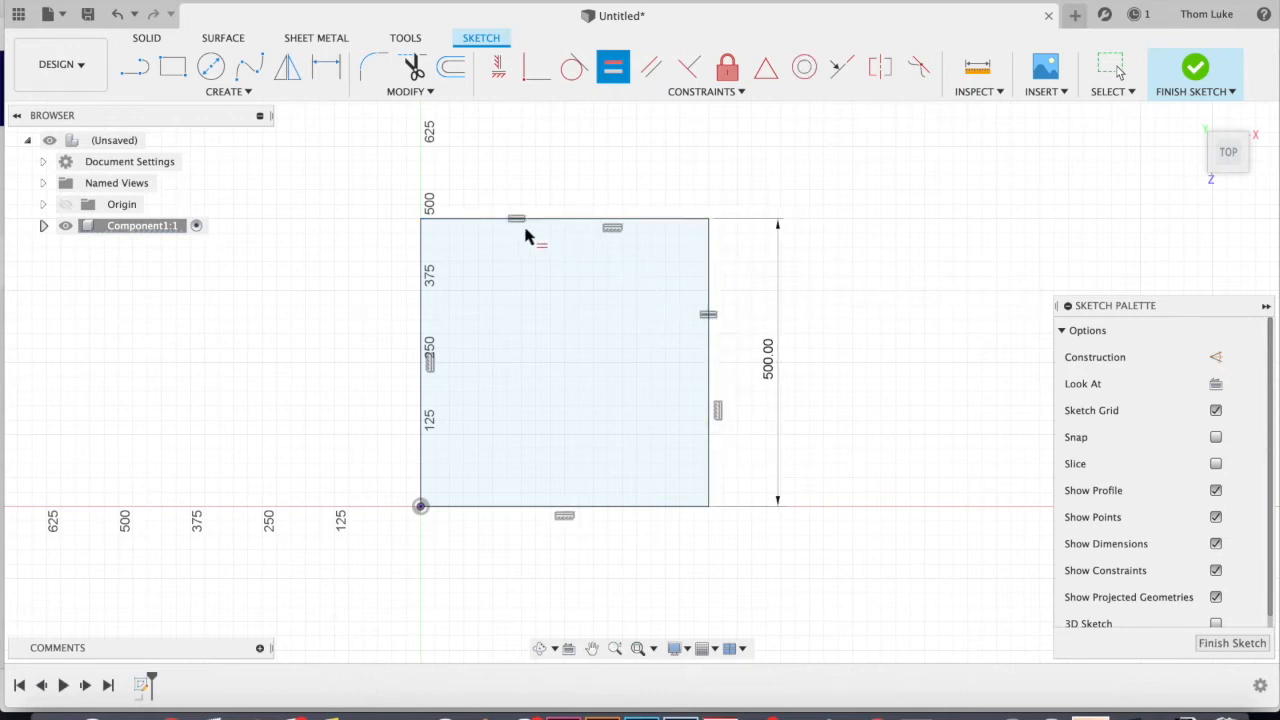
left_click(705, 221)
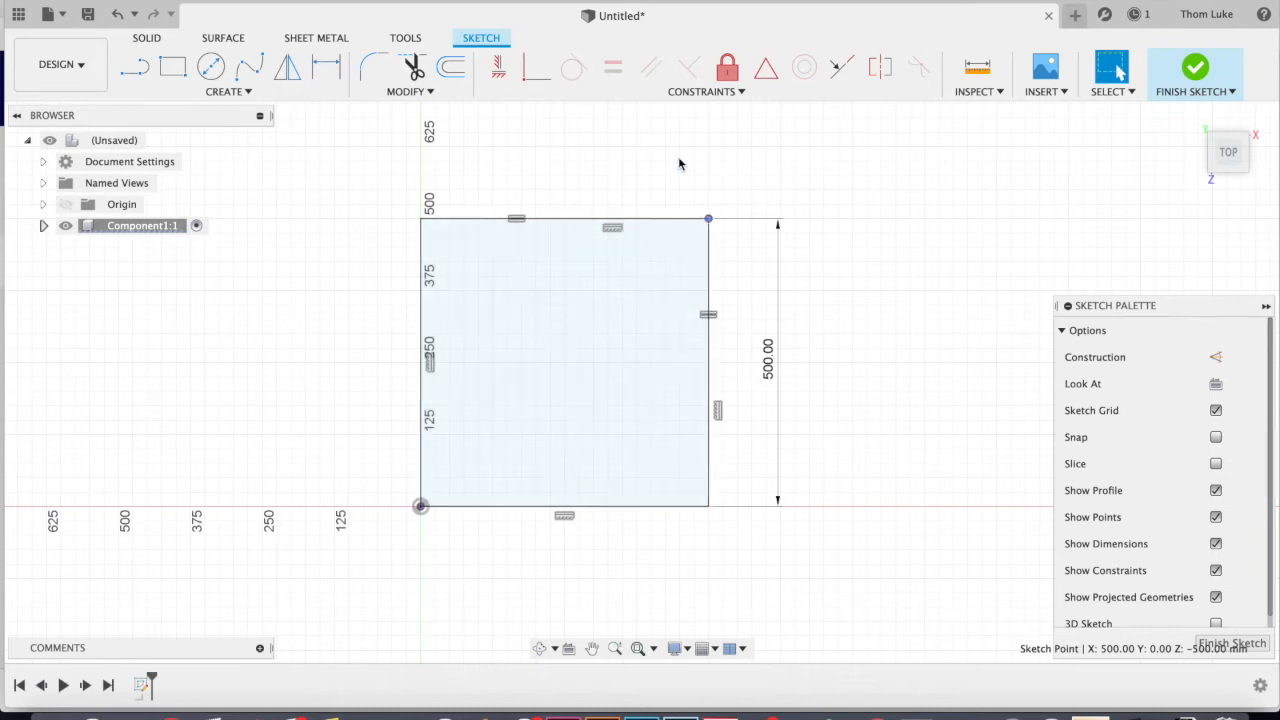
left_click(712, 93)
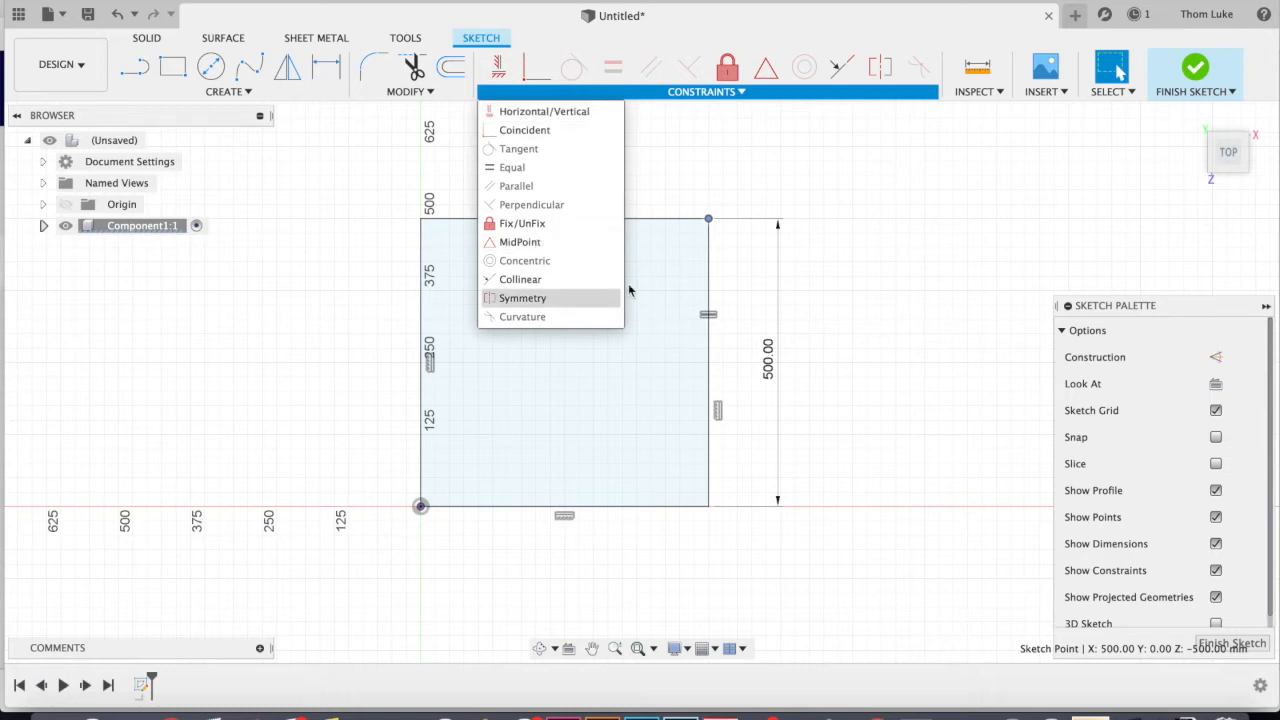
left_click(670, 172)
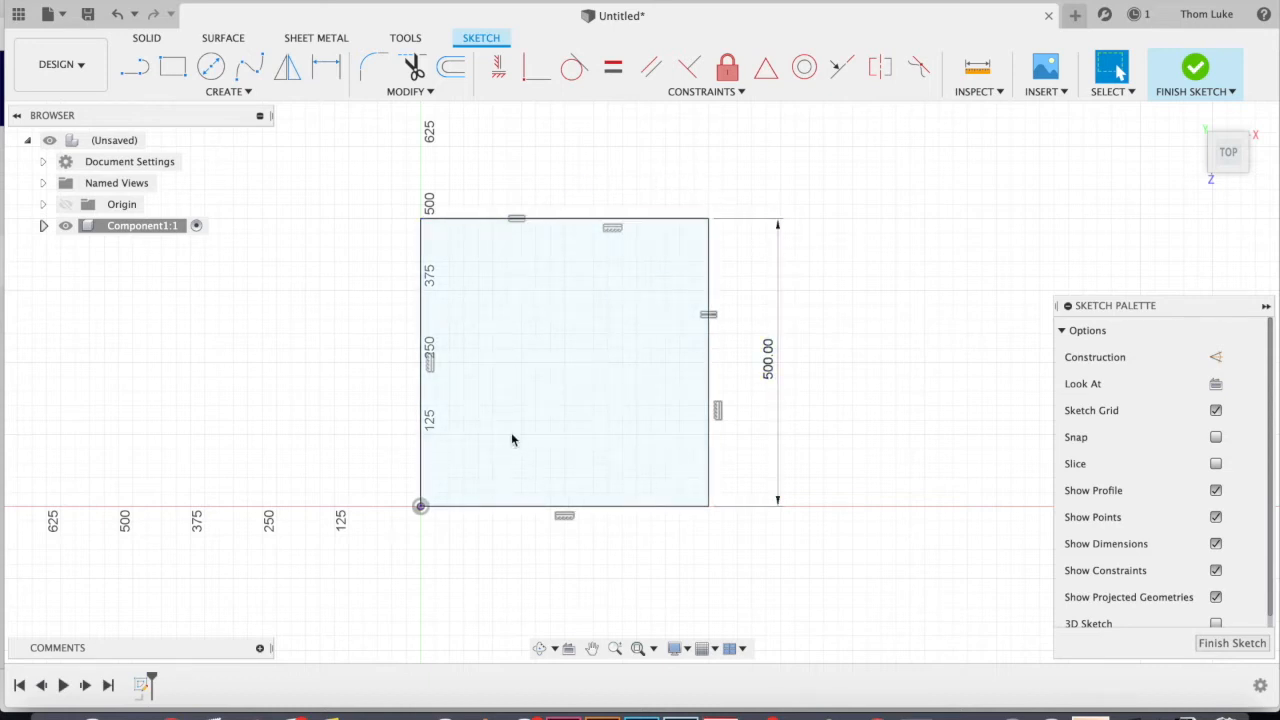
mouse_move(518, 434)
middle_mouse_down("shift")
mouse_move(543, 394)
mouse_move(526, 323)
mouse_move(506, 360)
mouse_move(543, 325)
mouse_move(509, 332)
middle_mouse_up("shift")
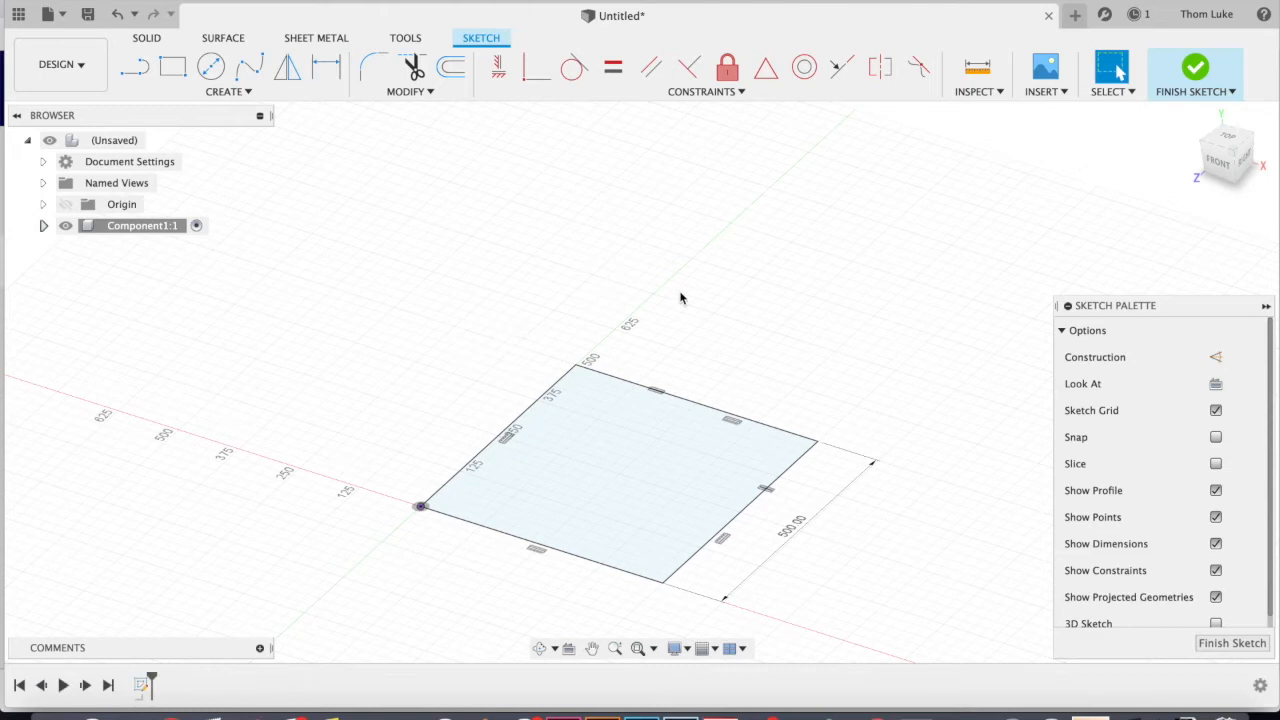
middle_click_drag(751, 446, 680, 452, "shift")
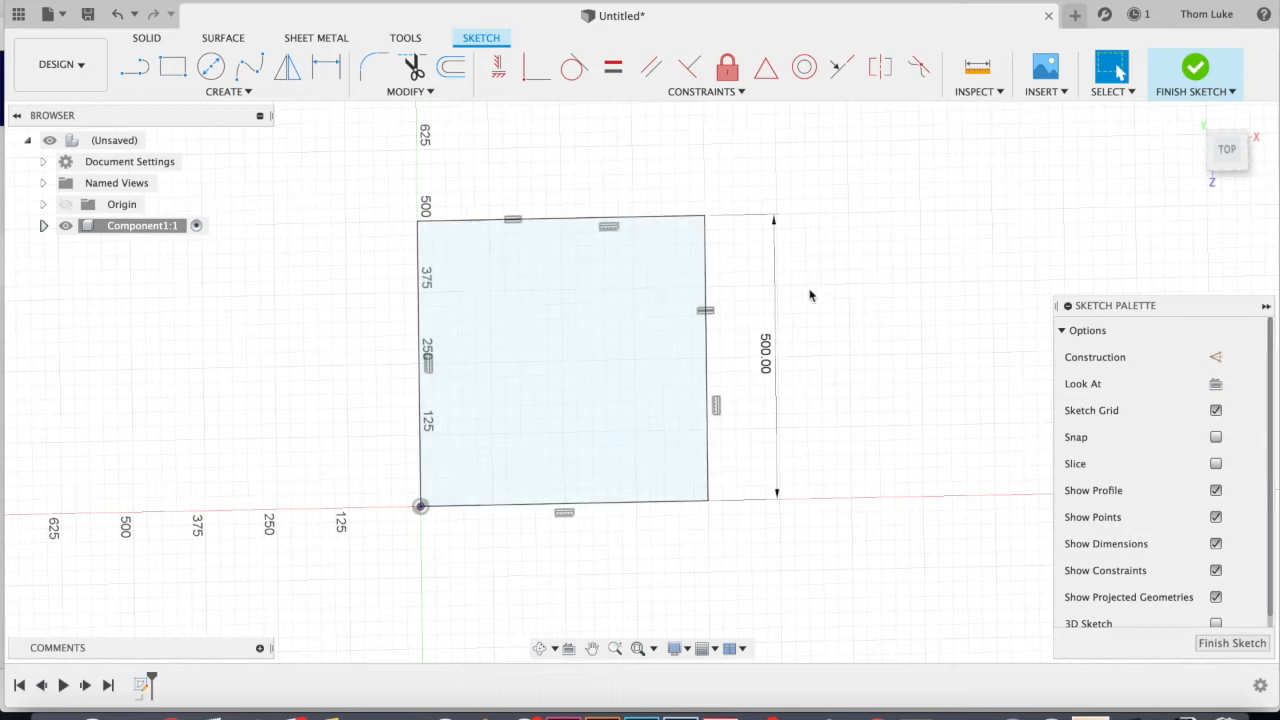
middle_click_drag(549, 417, 517, 359, "shift")
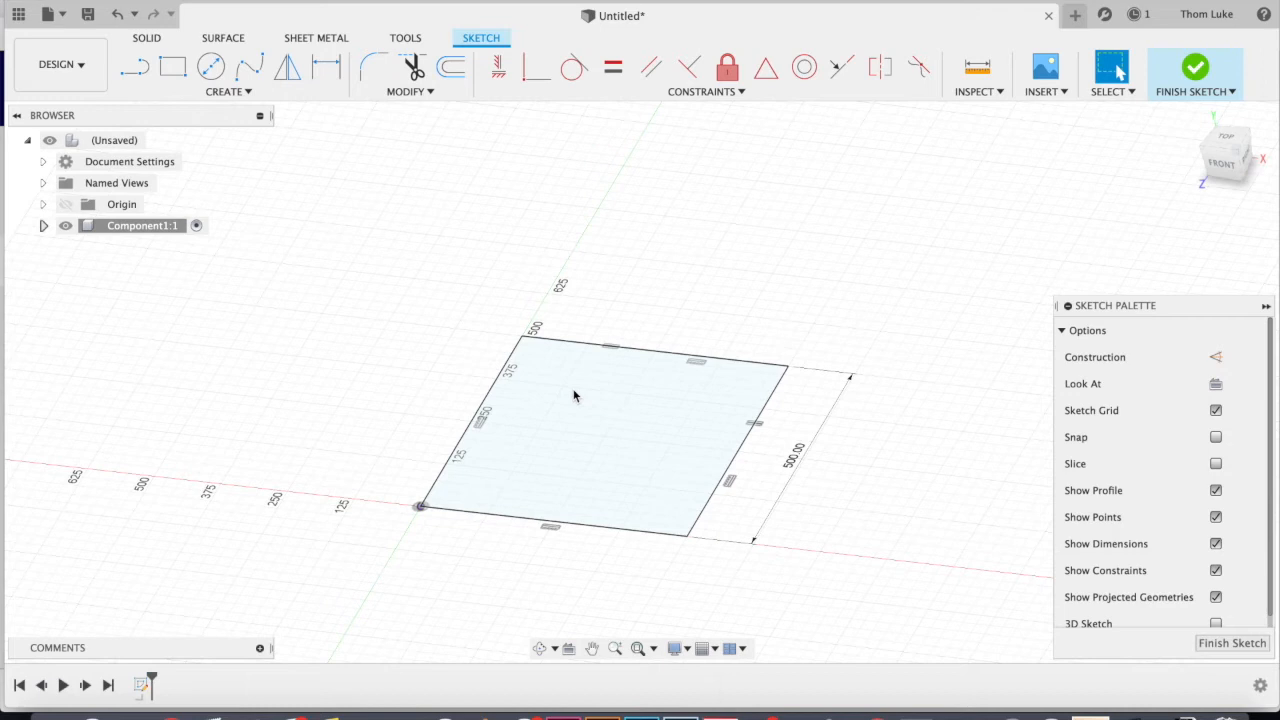
mouse_move(630, 391)
middle_mouse_down("shift")
mouse_move(651, 429)
mouse_move(623, 480)
mouse_move(610, 460)
middle_mouse_up("shift")
mouse_move(547, 262)
middle_mouse_down("shift")
mouse_move(491, 331)
mouse_move(497, 291)
mouse_move(540, 250)
middle_mouse_up("shift")
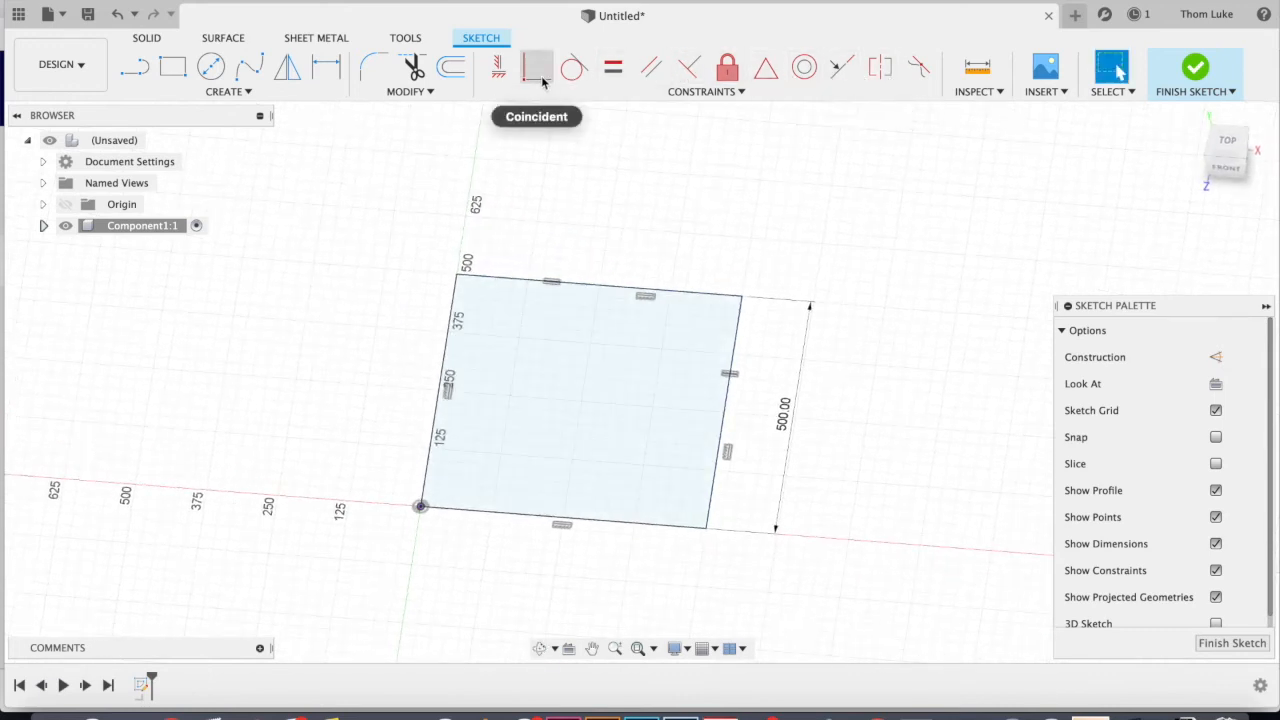
Step: Sketch two separate circles above and to the right of the square, the first about 249 mm in radius and the second smaller
scroll(634, 305, "up", 2)
scroll(549, 353, "down", 3)
scroll(529, 200, "up", 1)
key("c")
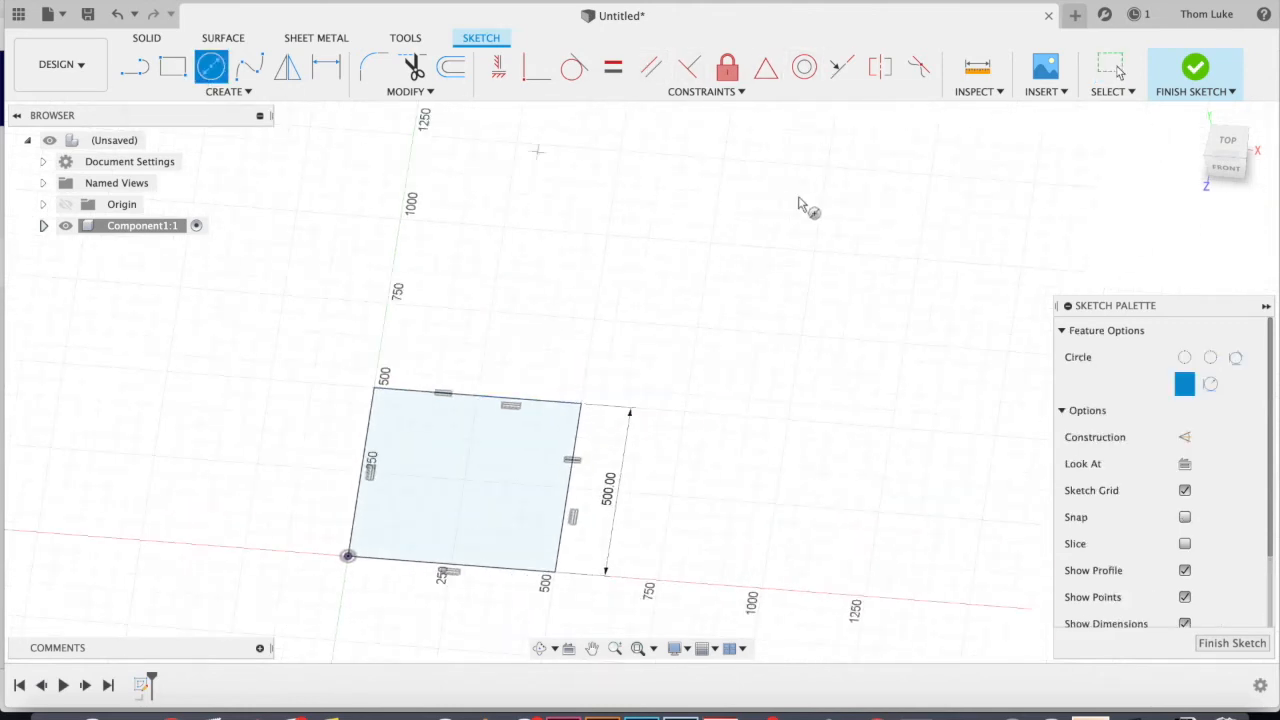
left_click(791, 236)
left_click(864, 198)
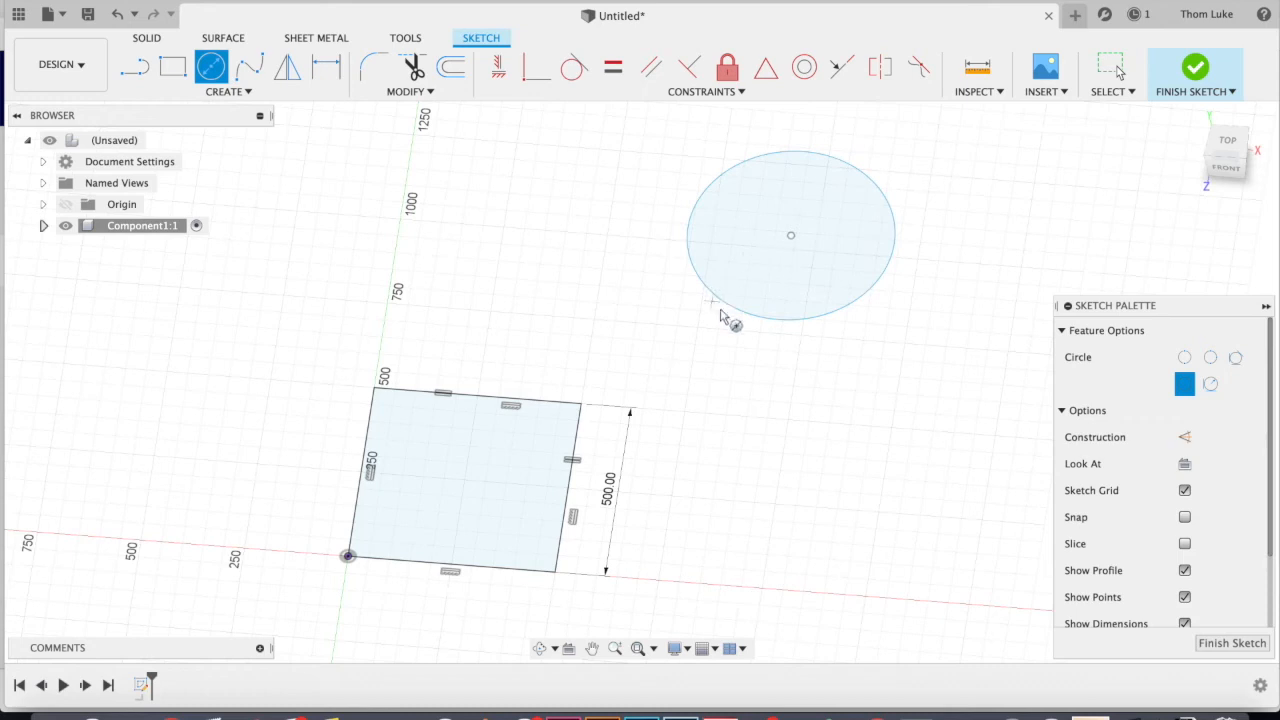
left_click(976, 276)
left_click(980, 209)
key("Escape")
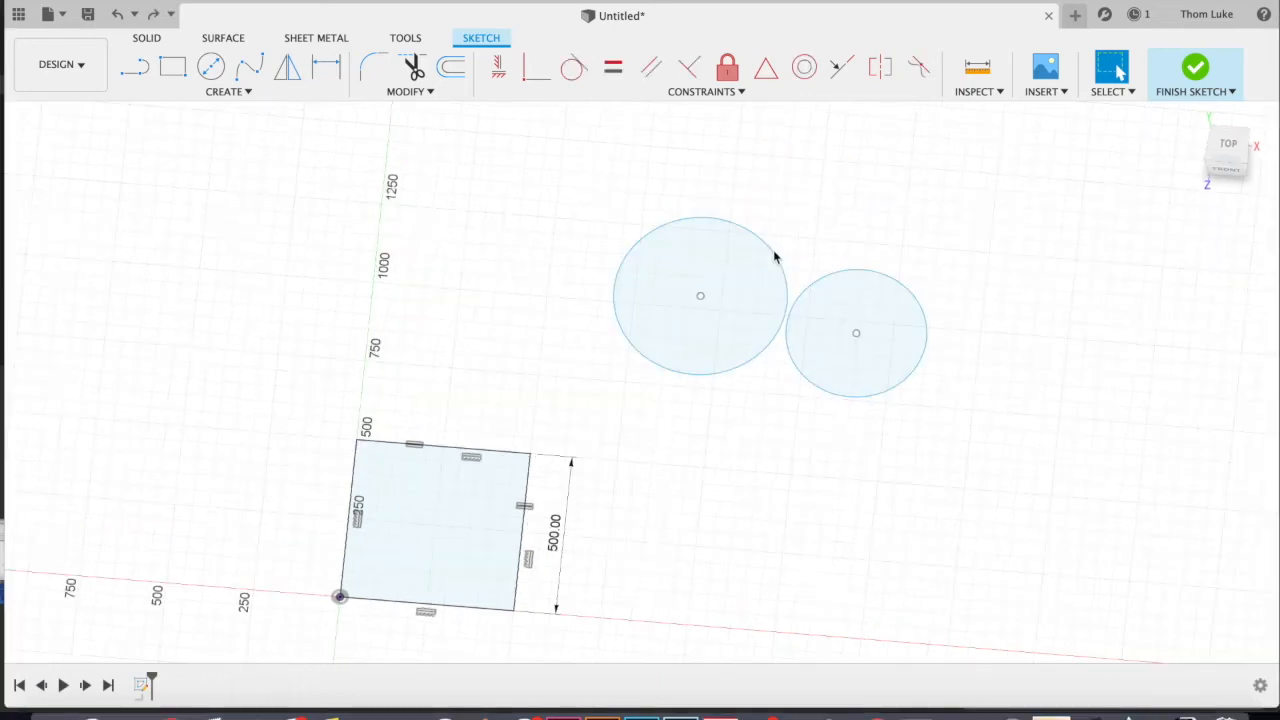
Step: Apply a Concentric constraint to the two circles
left_click(777, 257)
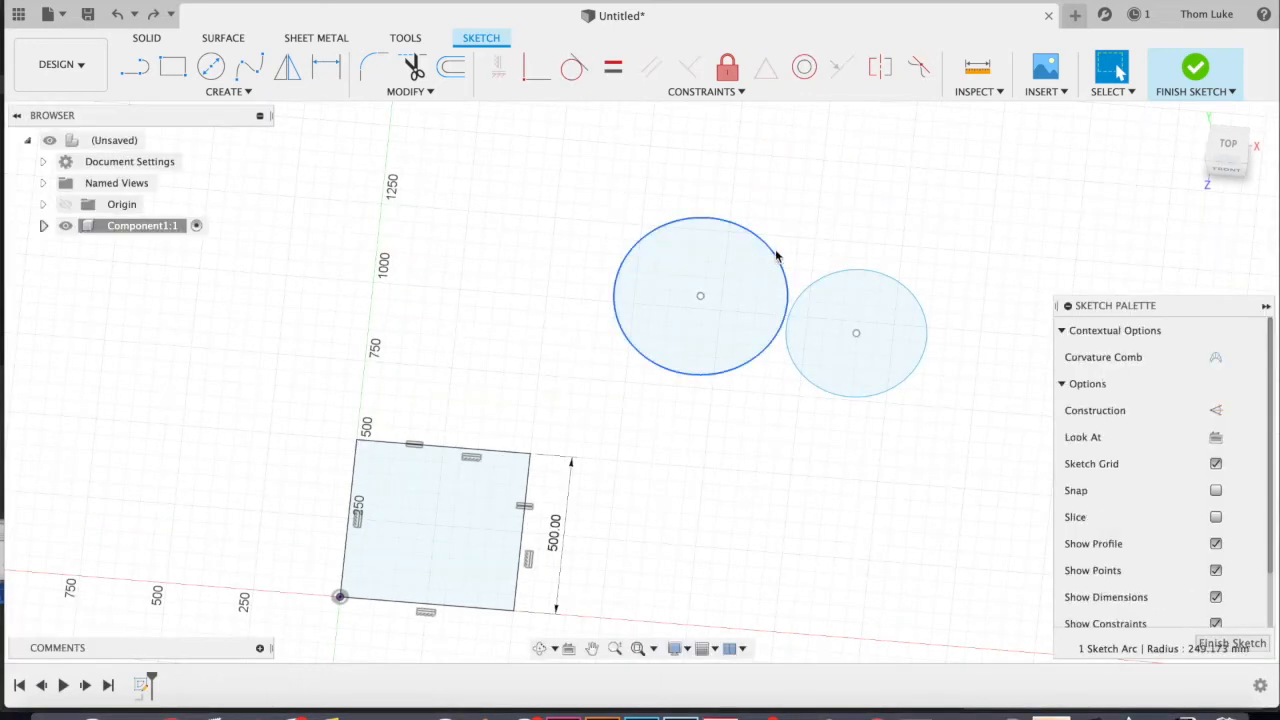
left_click(832, 279, "shift")
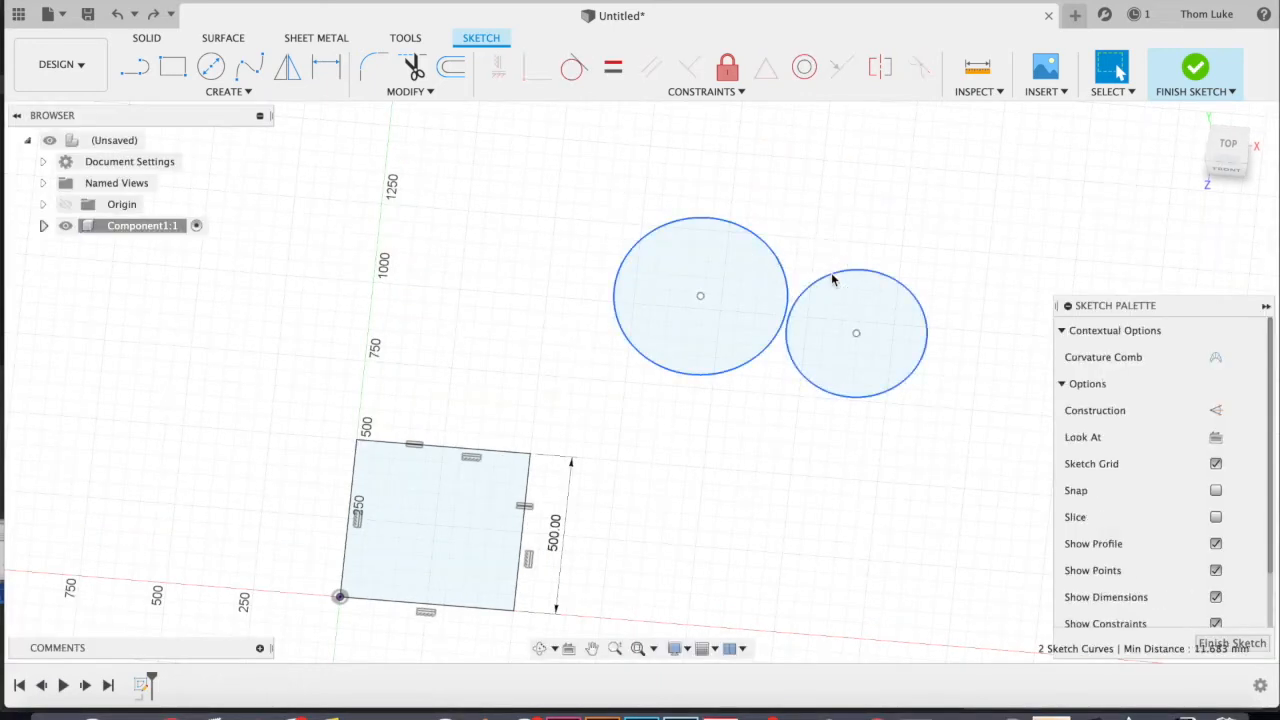
left_click(802, 66)
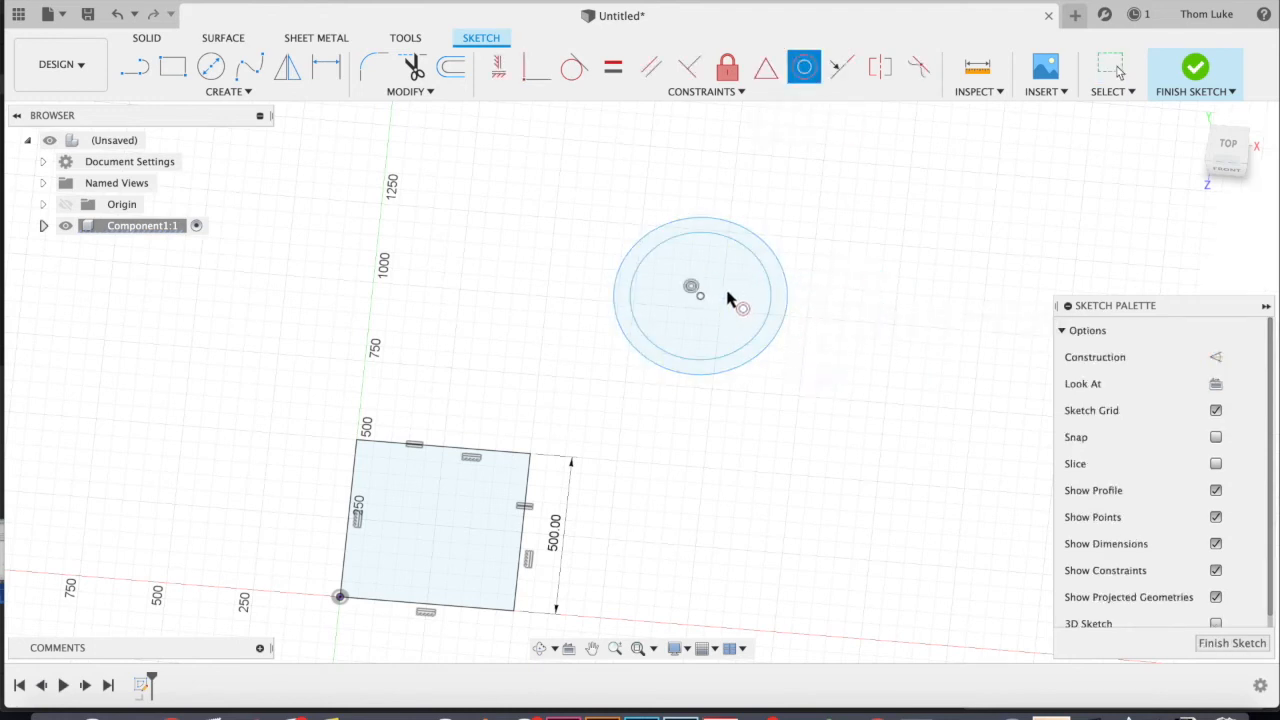
scroll(740, 275, "up", 3)
key("Escape")
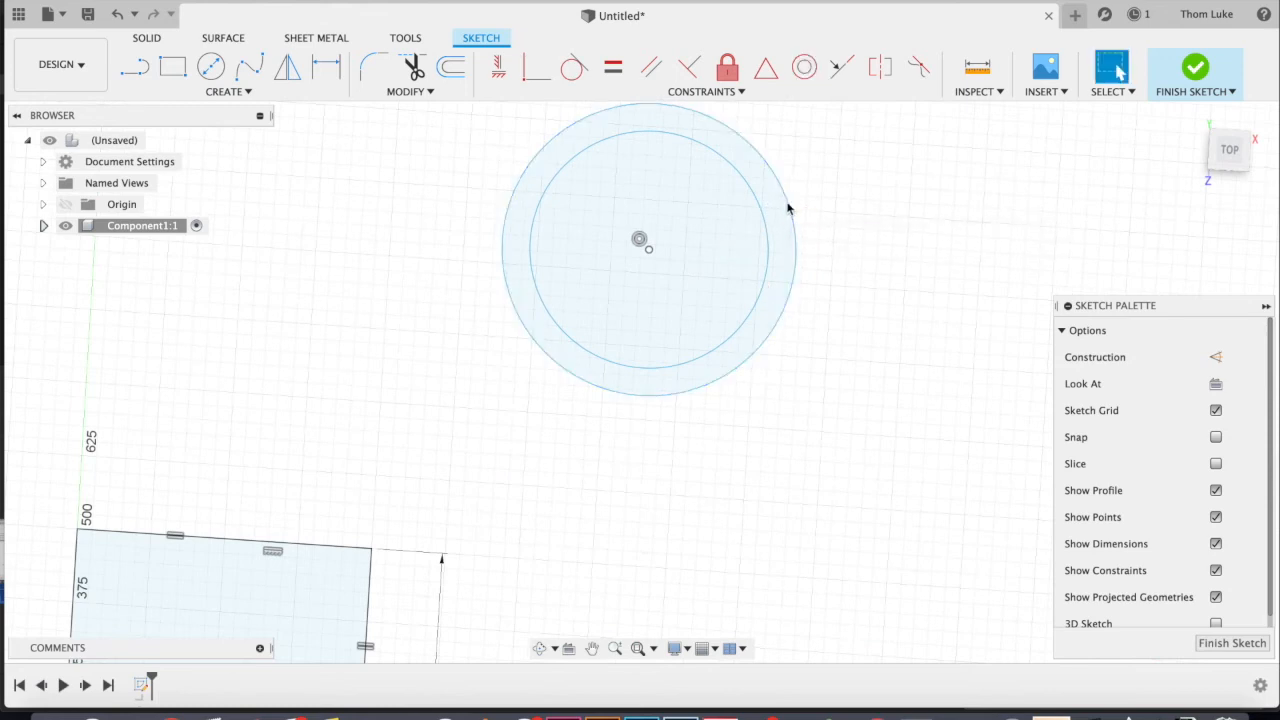
Step: Resize the concentric circles freehand to radii of about 437 mm for the outer and 242 mm for the inner one
left_click_drag(789, 207, 863, 196)
mouse_move(768, 240)
left_mouse_down()
mouse_move(831, 226)
mouse_move(782, 236)
left_mouse_up()
scroll(724, 314, "up", 1)
scroll(724, 314, "down", 4)
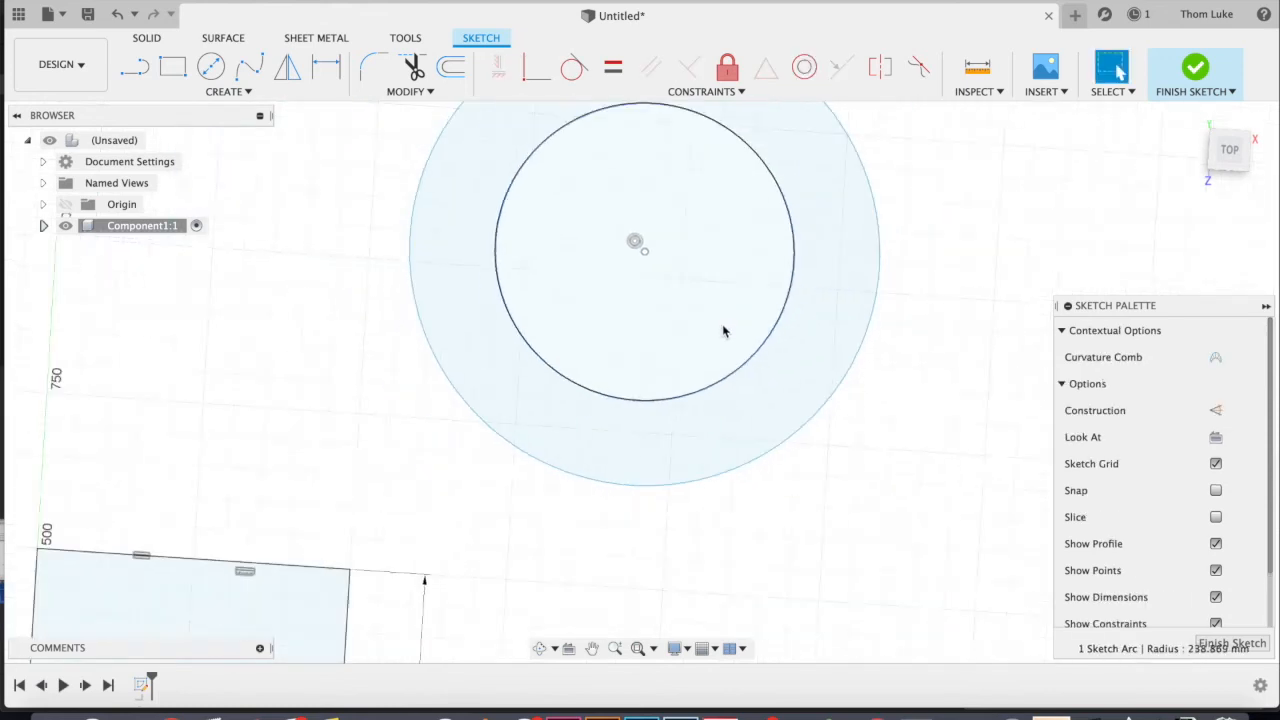
scroll(740, 274, "up", 3)
left_click_drag(826, 223, 870, 226)
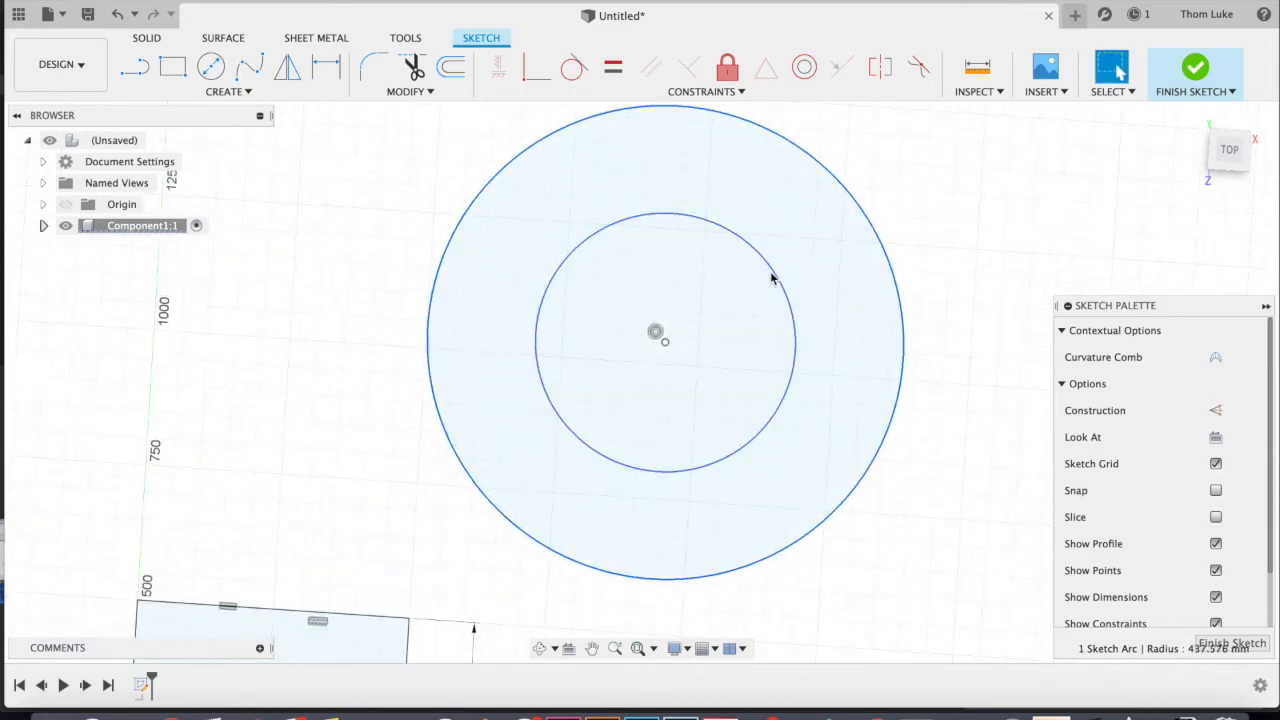
mouse_move(775, 271)
left_mouse_down()
mouse_move(826, 251)
mouse_move(774, 270)
left_mouse_up()
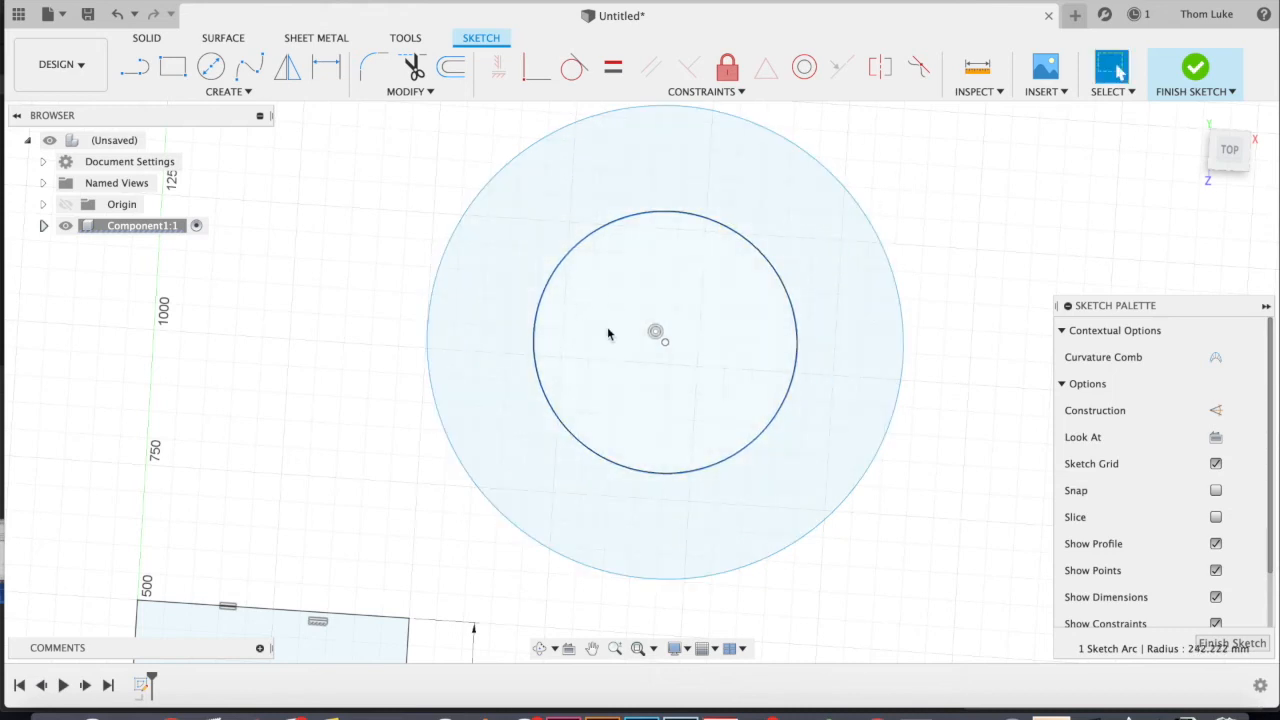
scroll(607, 336, "down", 3)
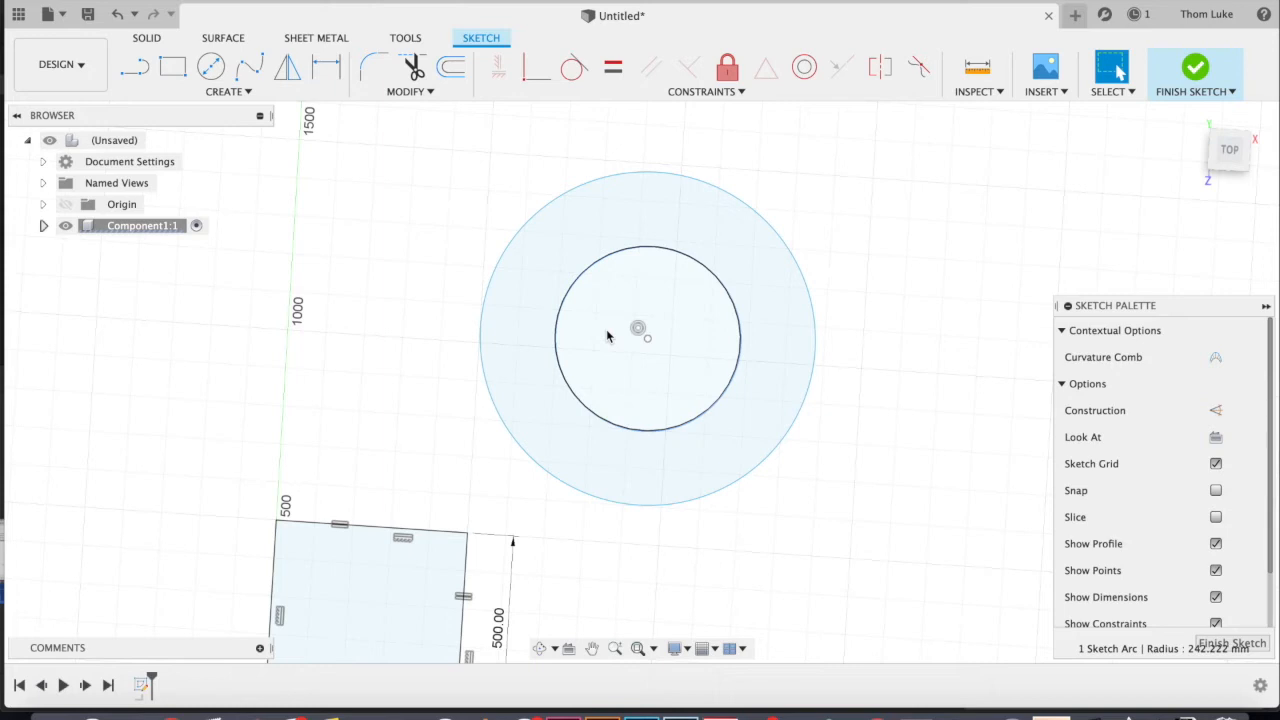
left_click(862, 179)
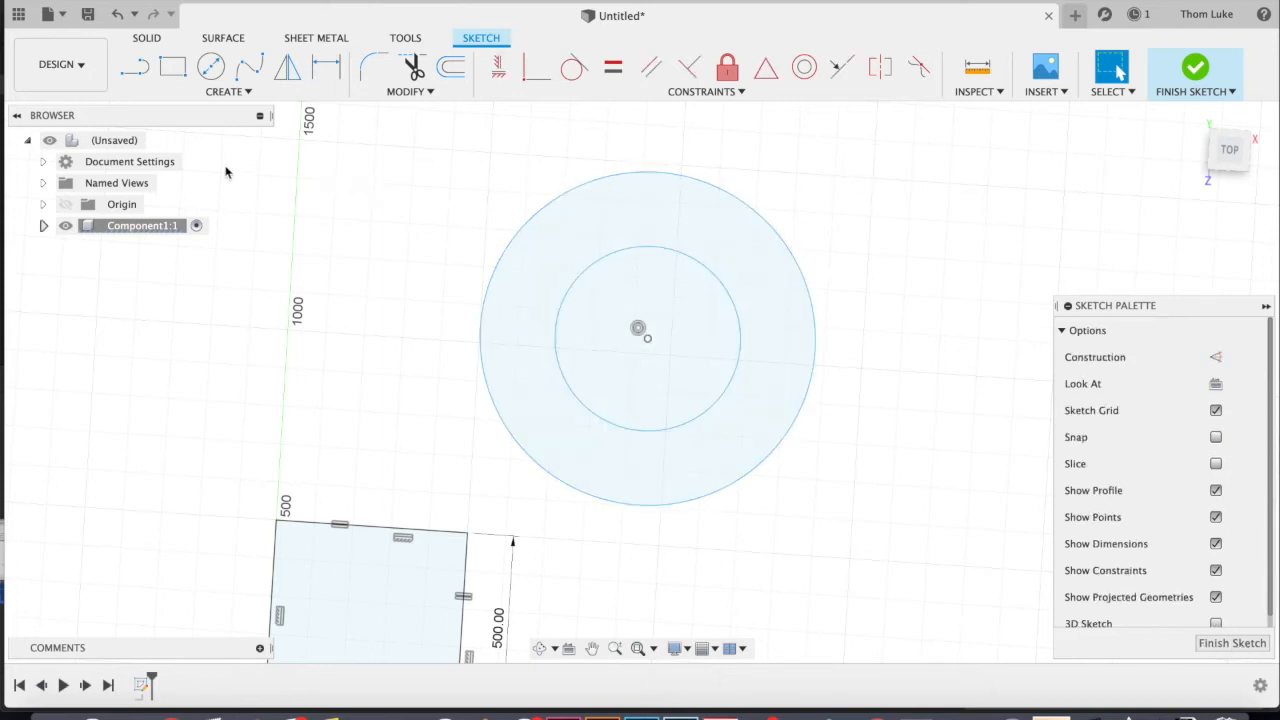
Step: Draw a free vertical line to the right of the circles, about 150 mm from the outer one
left_click(136, 66)
left_click(885, 144)
left_click(863, 505)
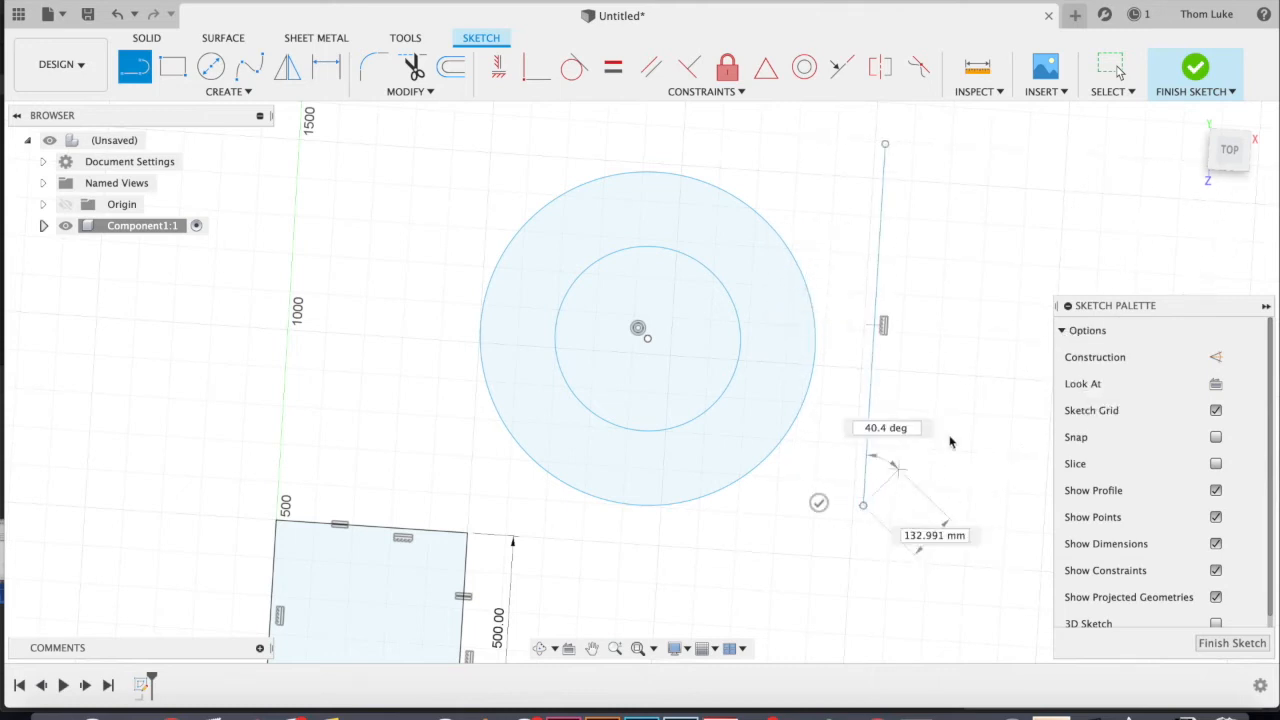
key("Escape")
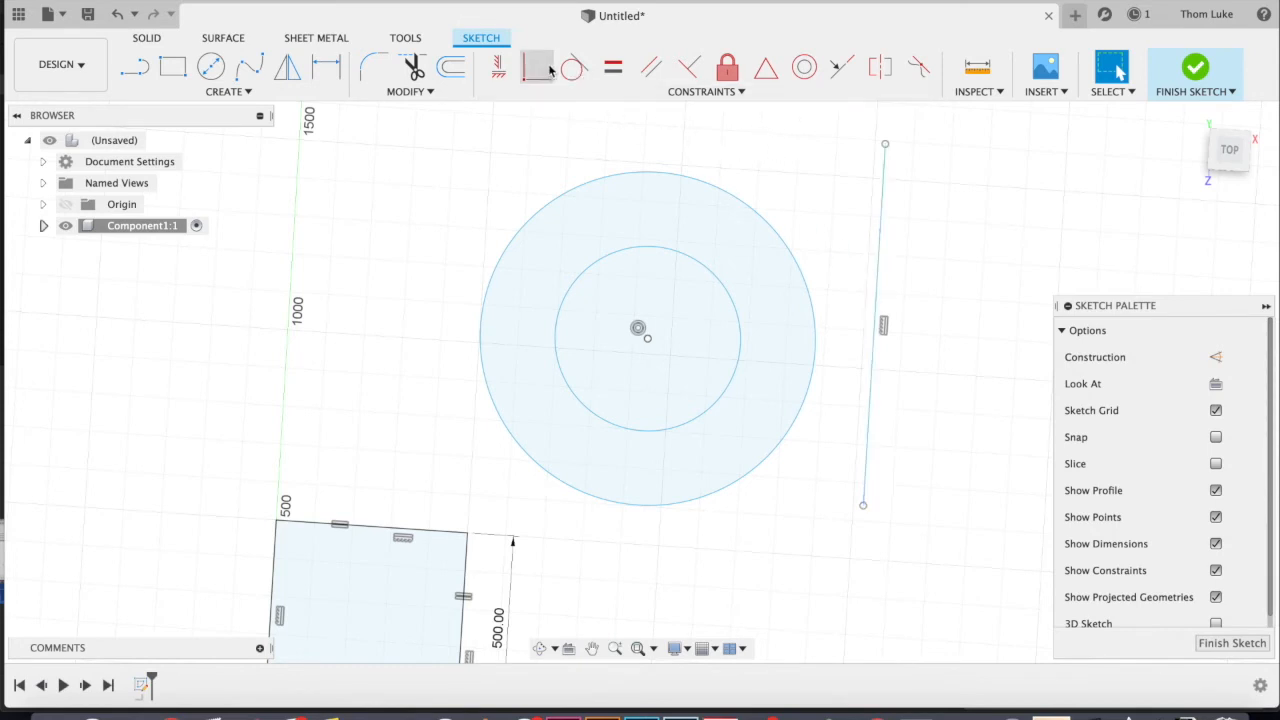
Step: Make the vertical line tangent to the outer circle and inspect the contact point
left_click(880, 249)
left_click(809, 287, "shift")
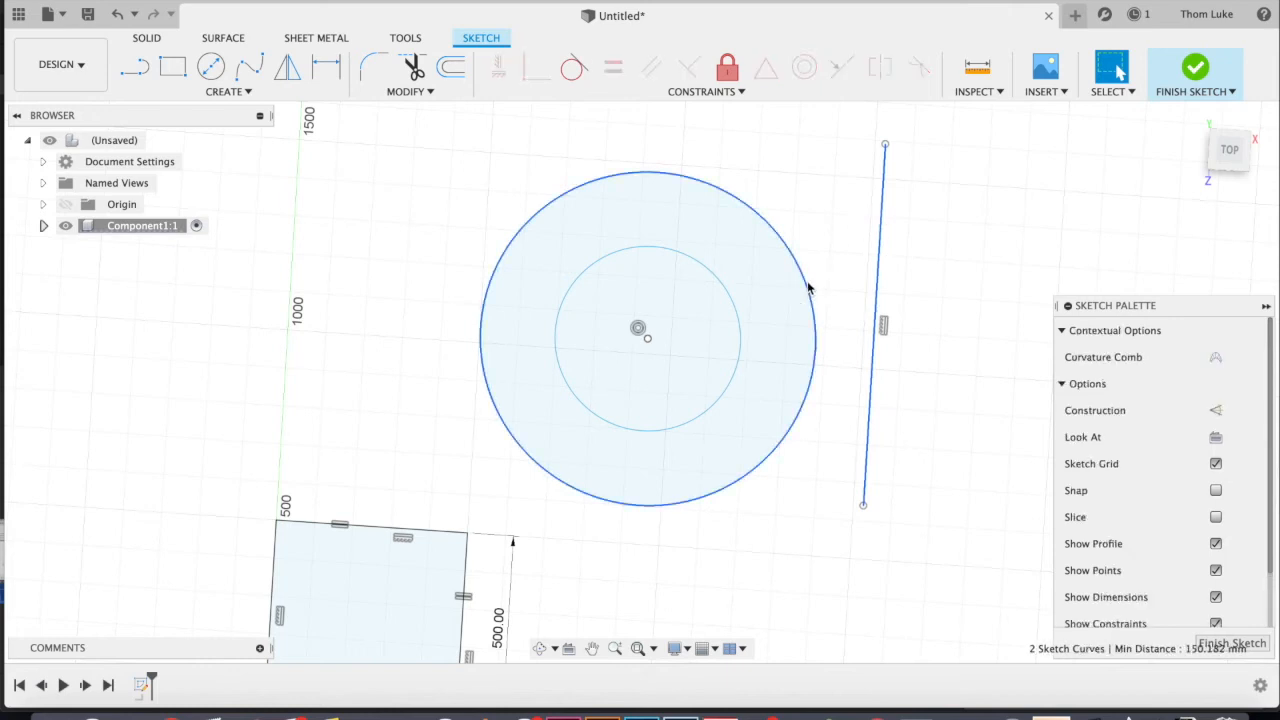
left_click(575, 67)
scroll(845, 360, "up", 2)
scroll(845, 360, "up", 6)
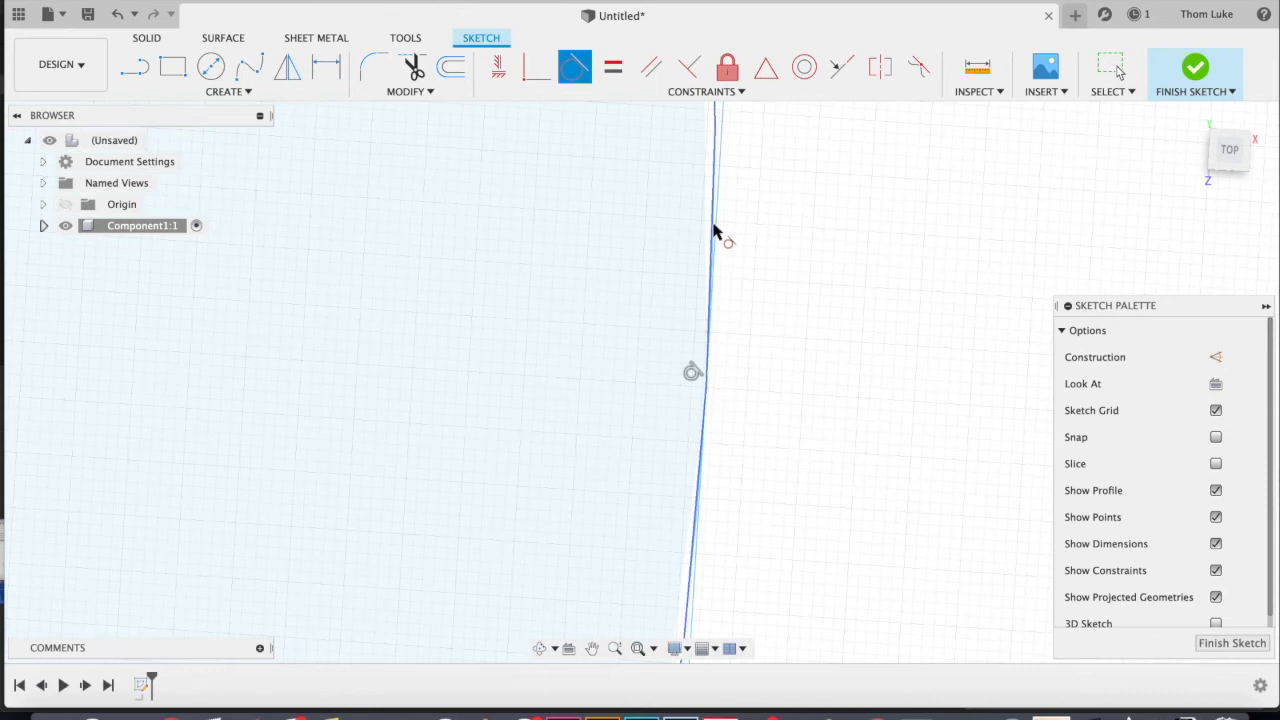
scroll(712, 410, "down", 5)
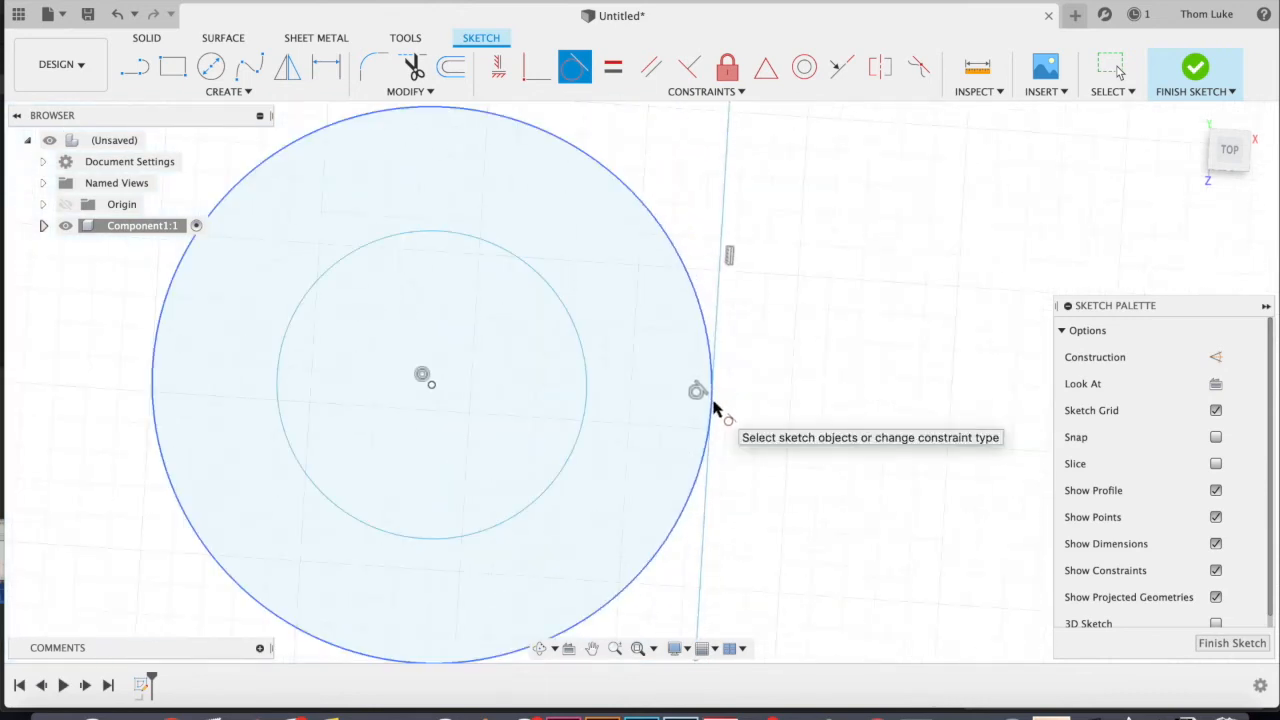
scroll(714, 410, "down", 3)
scroll(778, 428, "down", 1)
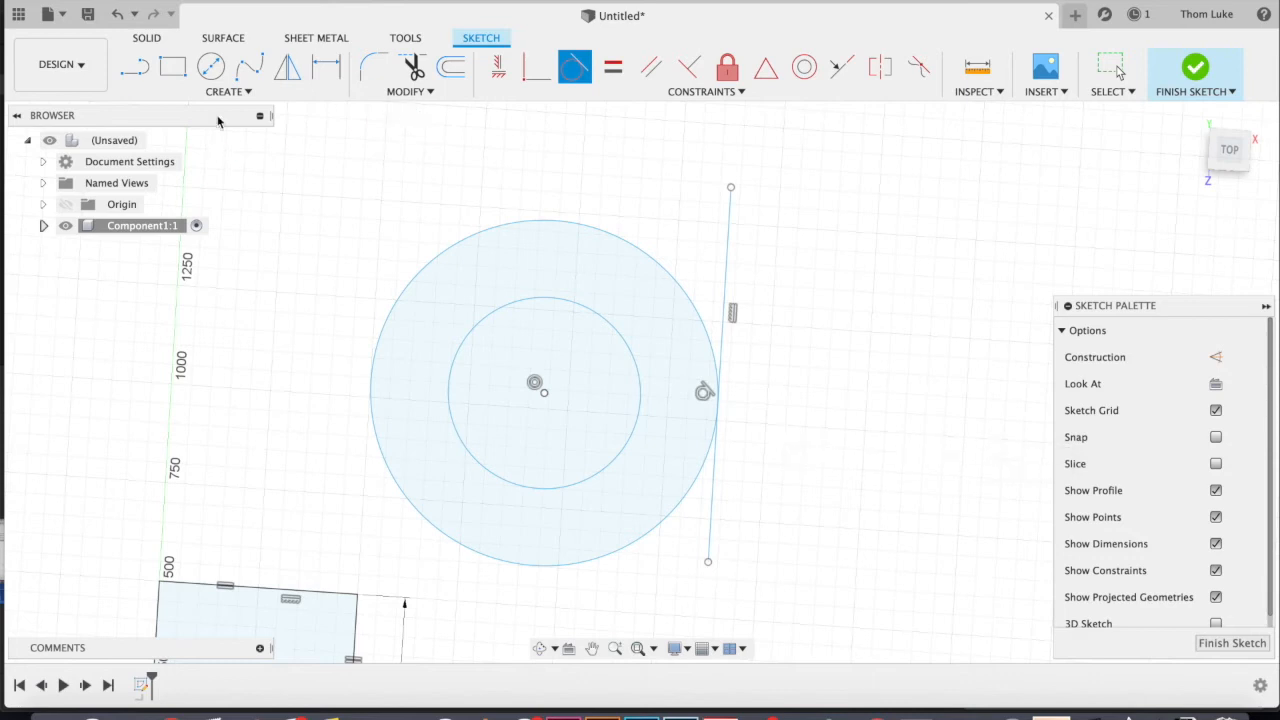
Step: Draw a vertical line up from the outer circle's left side and connect its upper end to the top of the right-hand line
left_click(139, 67)
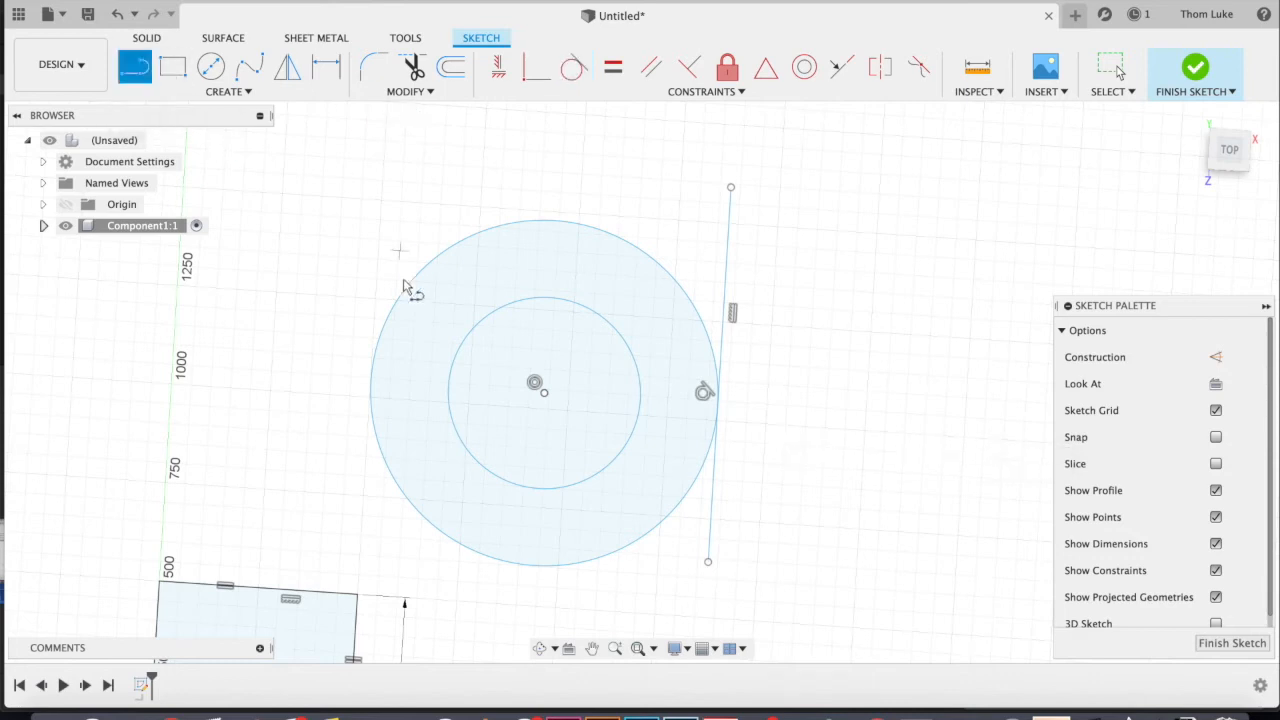
left_click(371, 380)
left_click(385, 137)
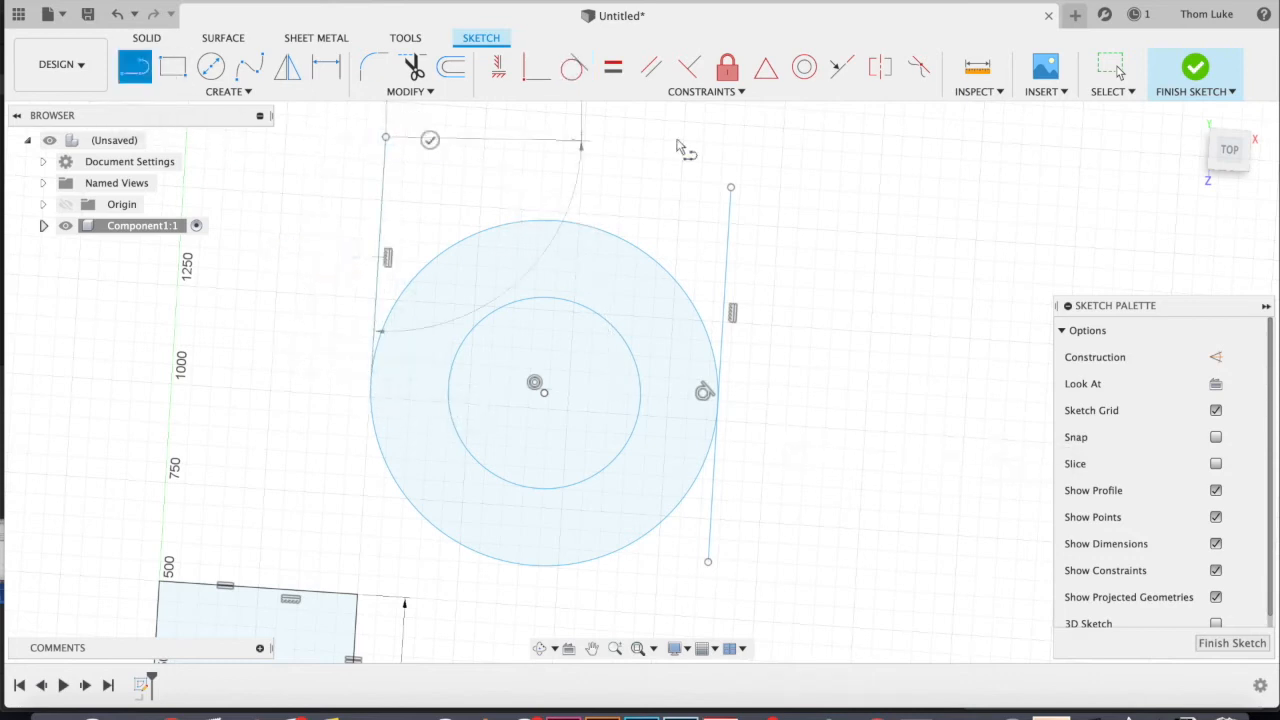
left_click(731, 187)
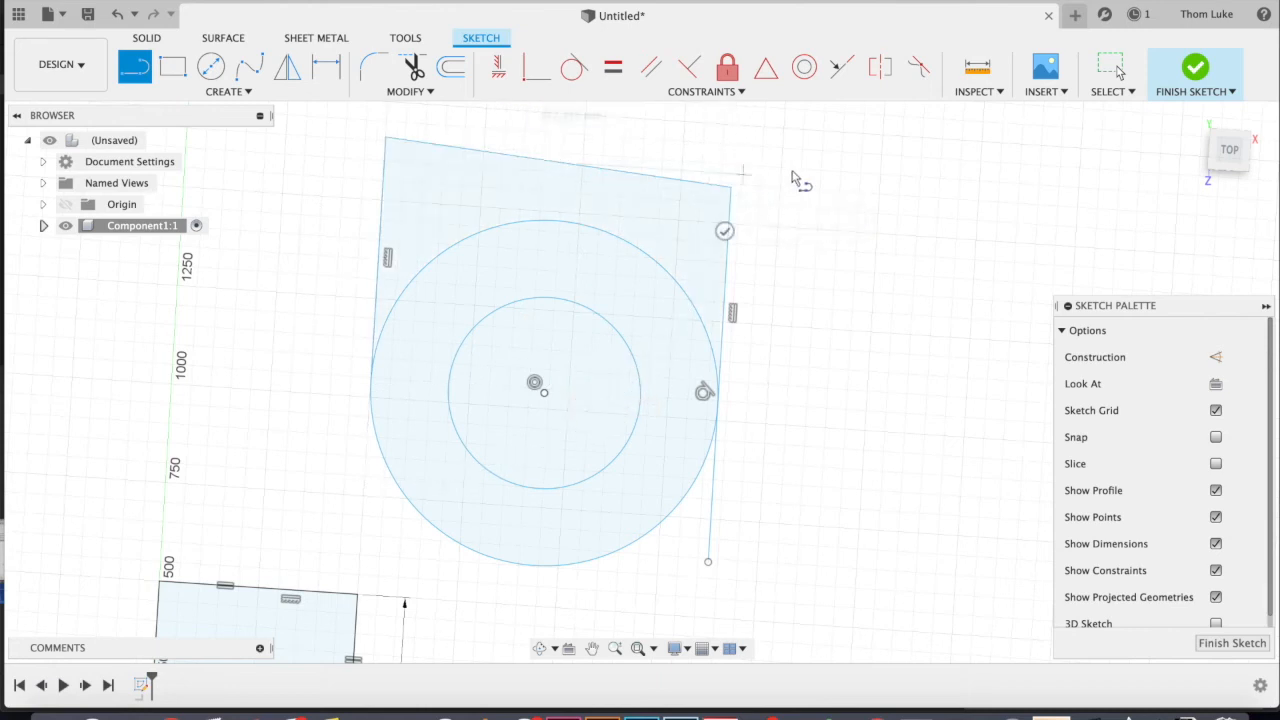
key("Escape")
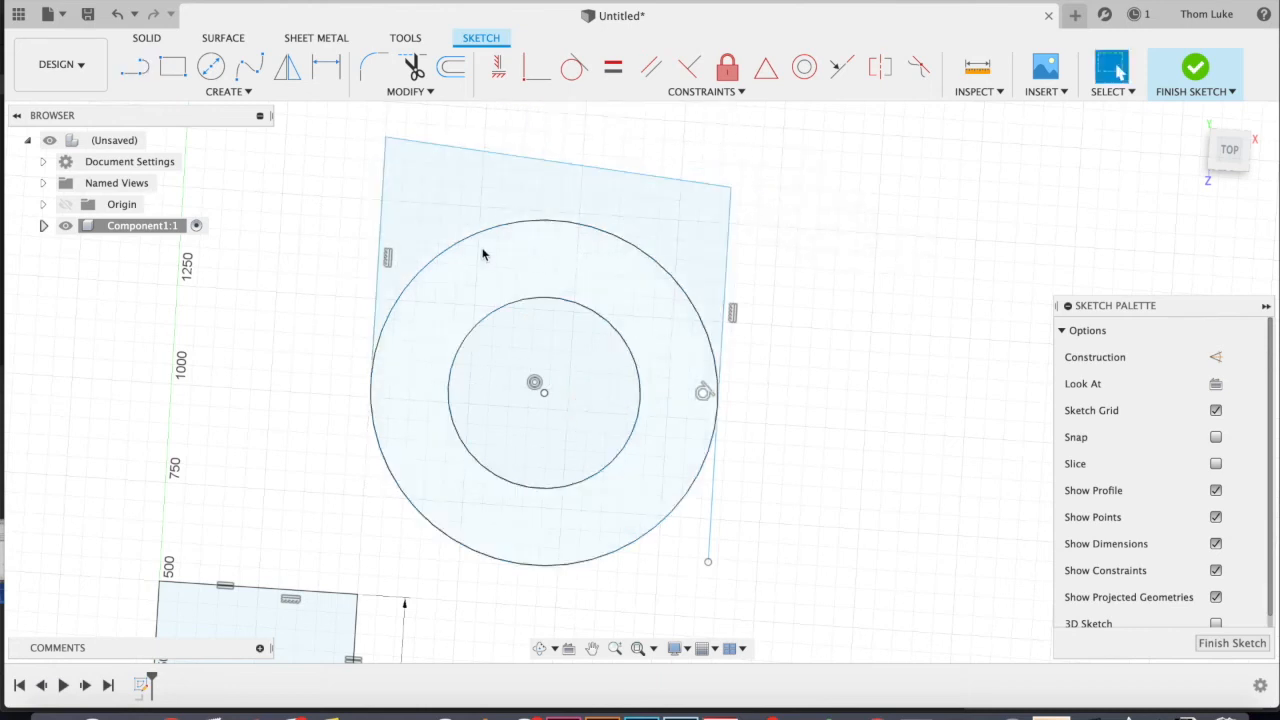
Step: Shift the outline's upper-left corner inward and apply a Tangent constraint between the left line and the outer circle
mouse_move(384, 139)
left_mouse_down()
mouse_move(449, 175)
mouse_move(349, 182)
left_mouse_up()
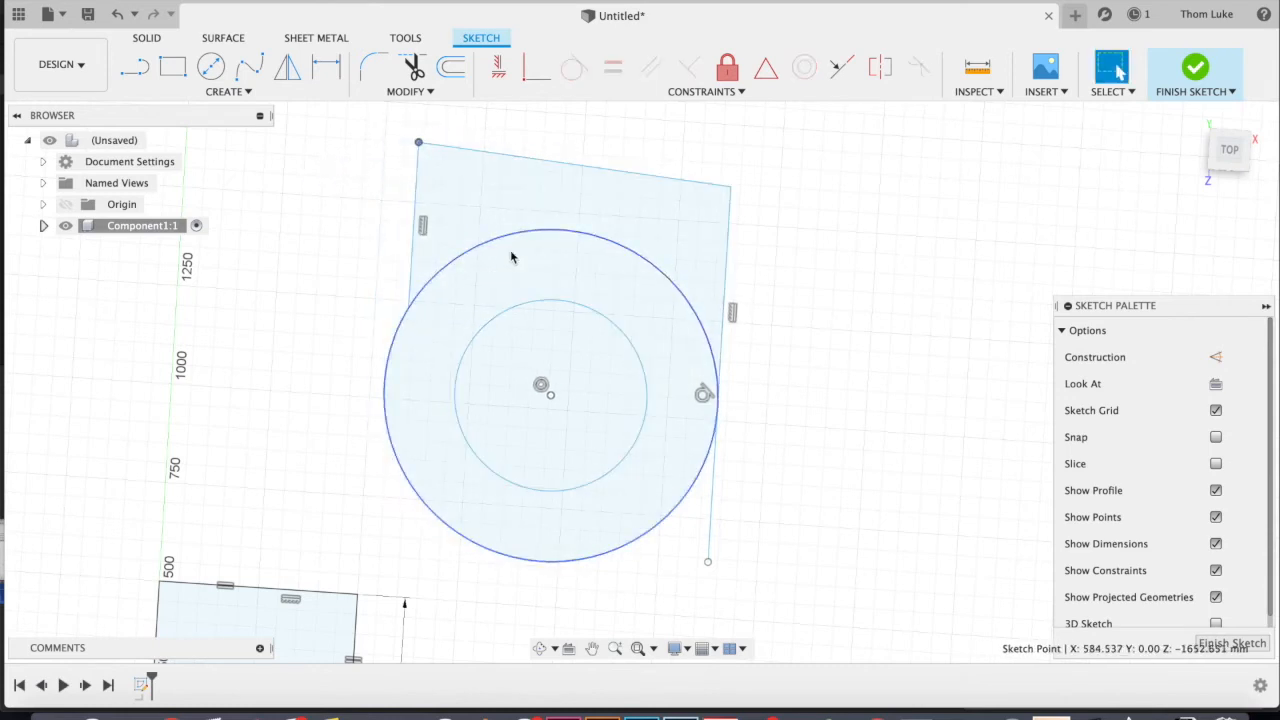
mouse_move(421, 143)
left_mouse_down()
mouse_move(433, 147)
mouse_move(416, 155)
left_mouse_up()
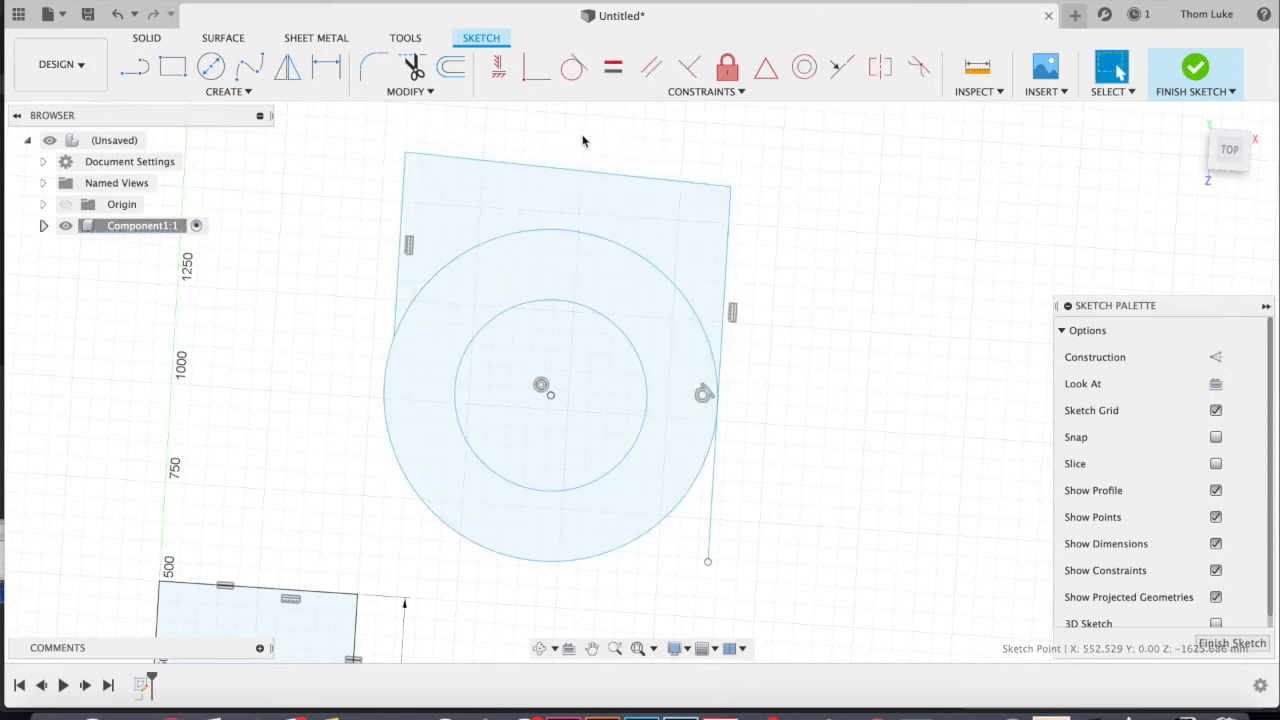
left_click(403, 195)
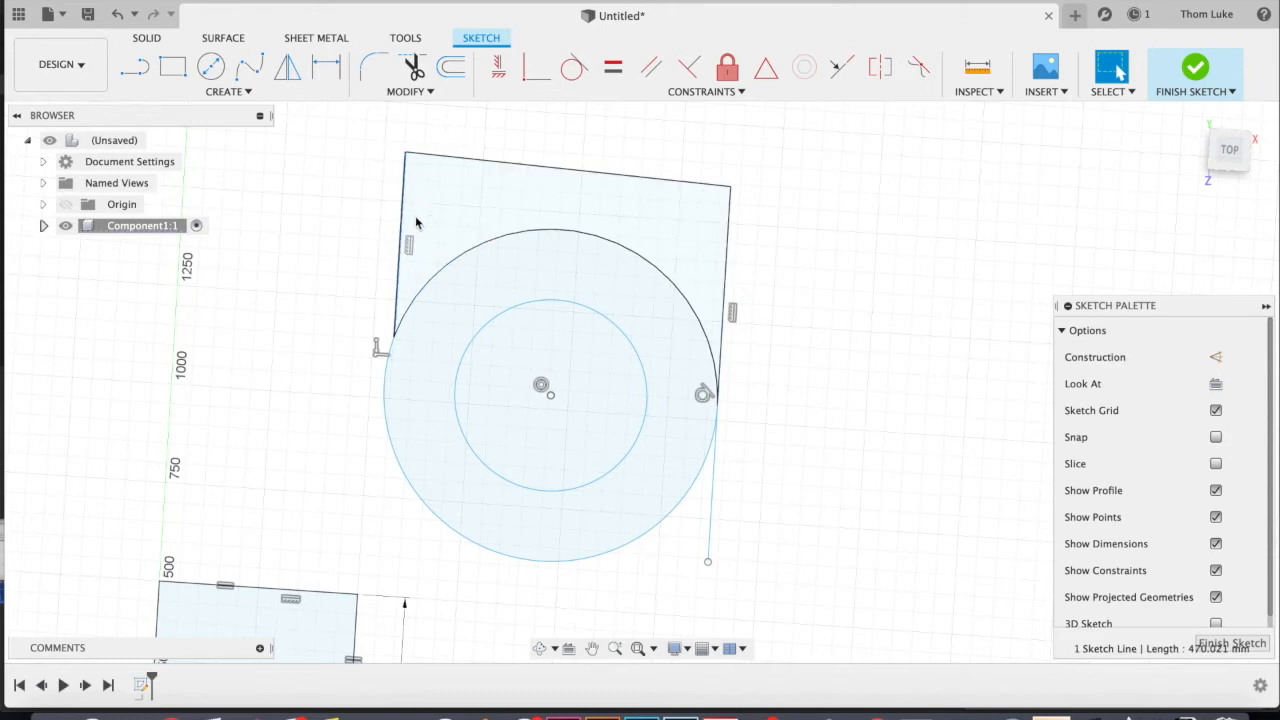
left_click(385, 385, "shift")
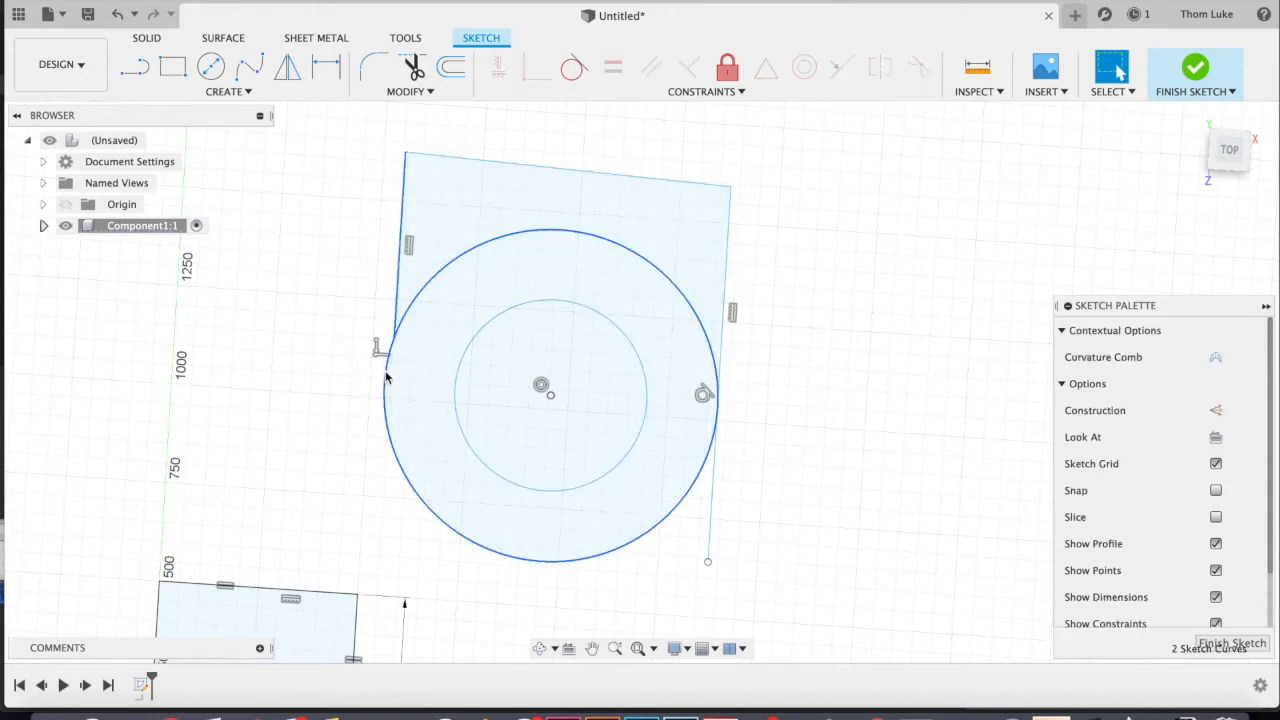
left_click(571, 67)
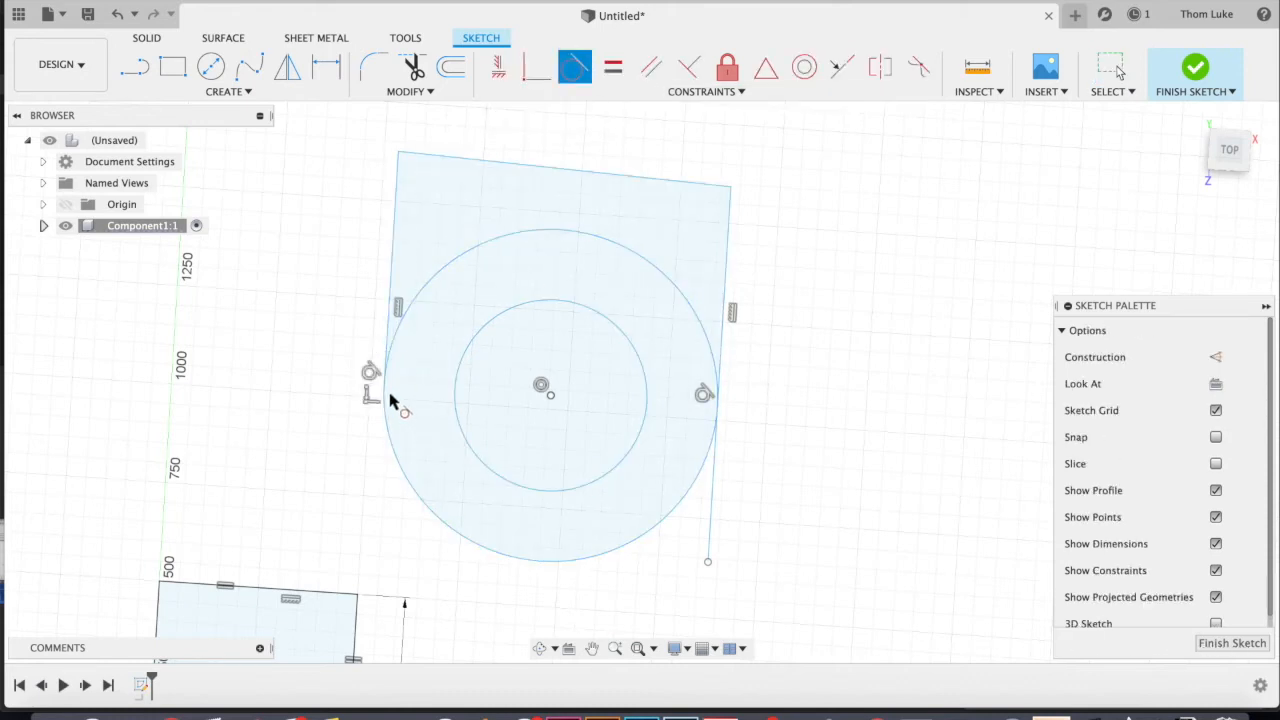
scroll(389, 390, "up", 5)
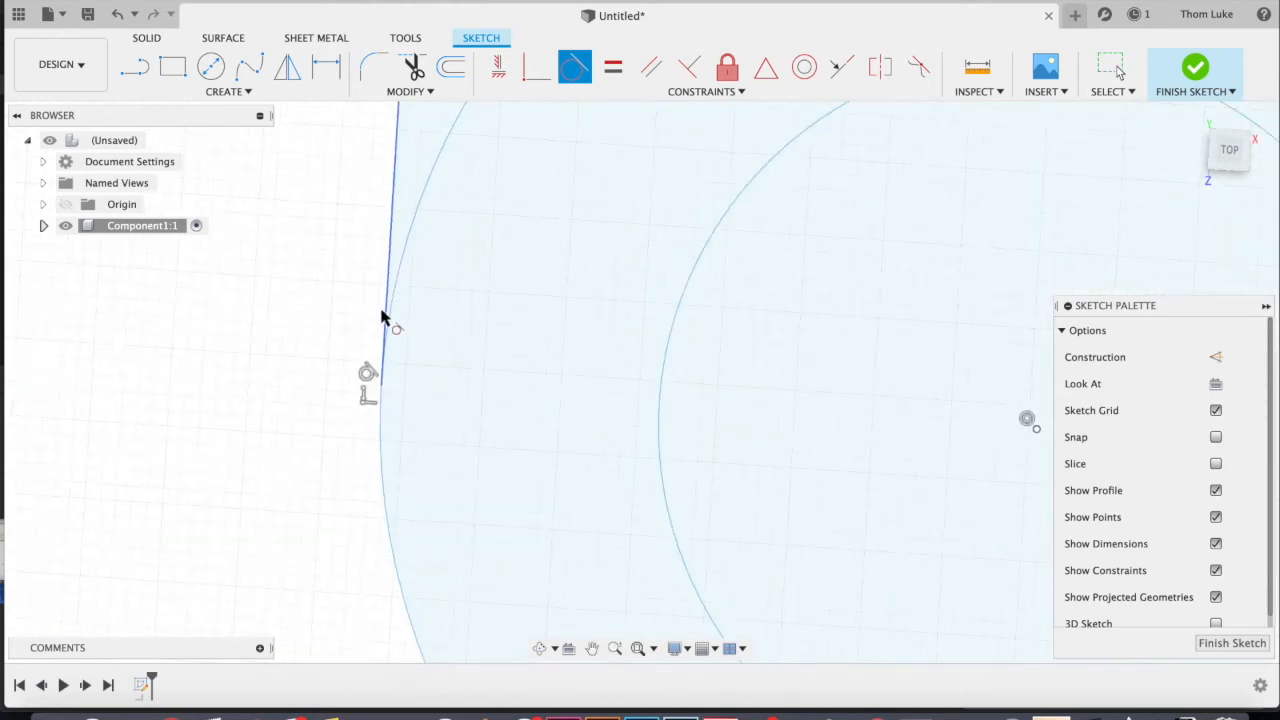
scroll(377, 263, "up", 3)
scroll(377, 263, "down", 8)
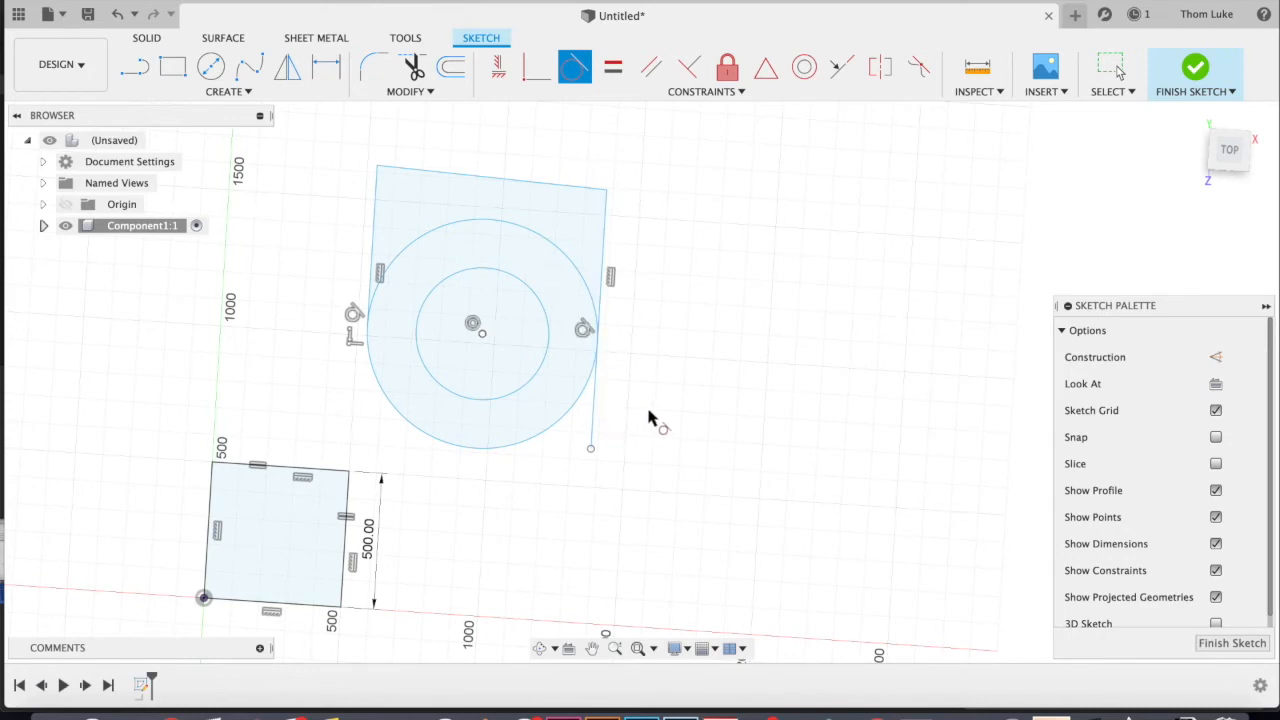
Step: Trim the right line's overhang below the tangent point and the upper part of the outer circle, leaving a U-shaped outline
left_click(415, 70)
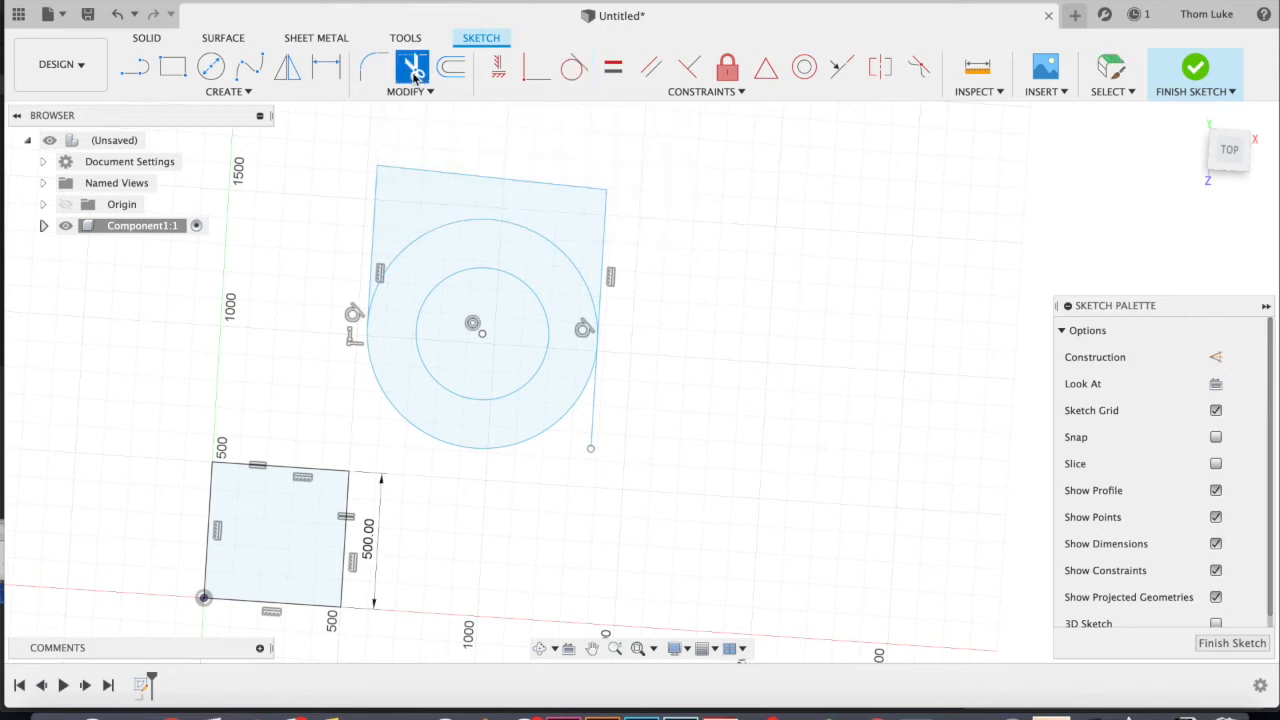
left_click(596, 404)
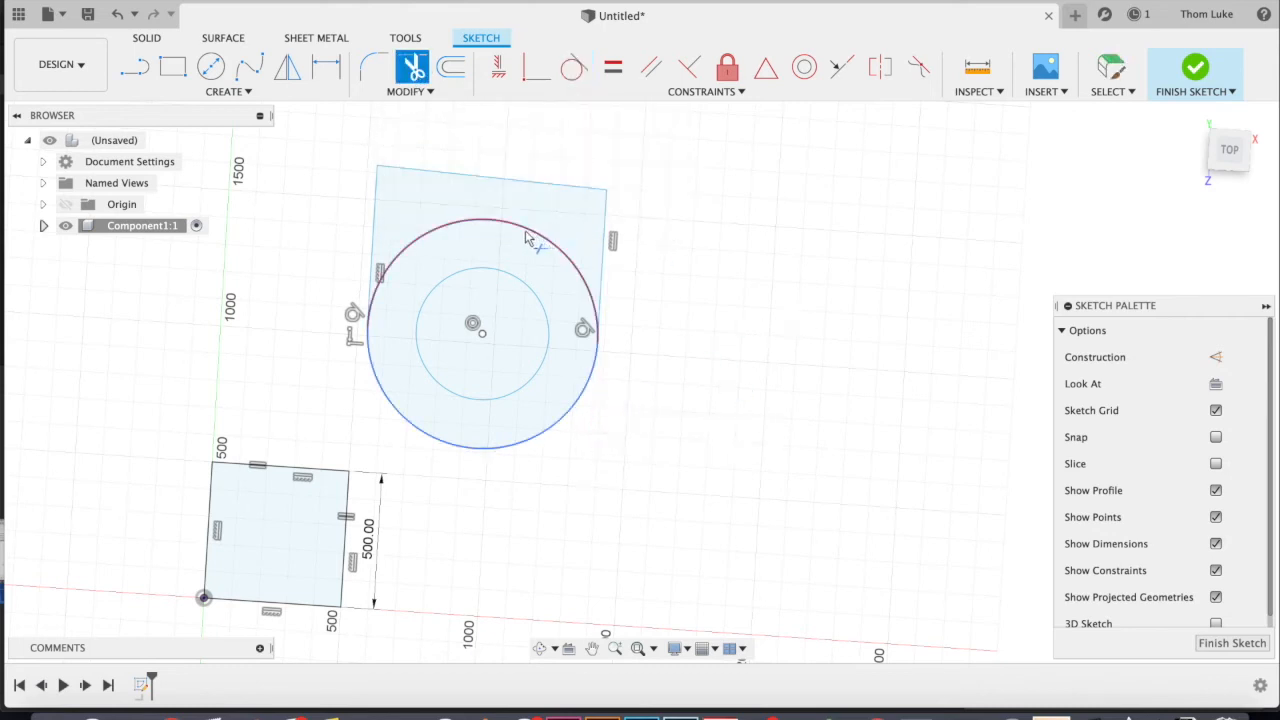
left_click(416, 253)
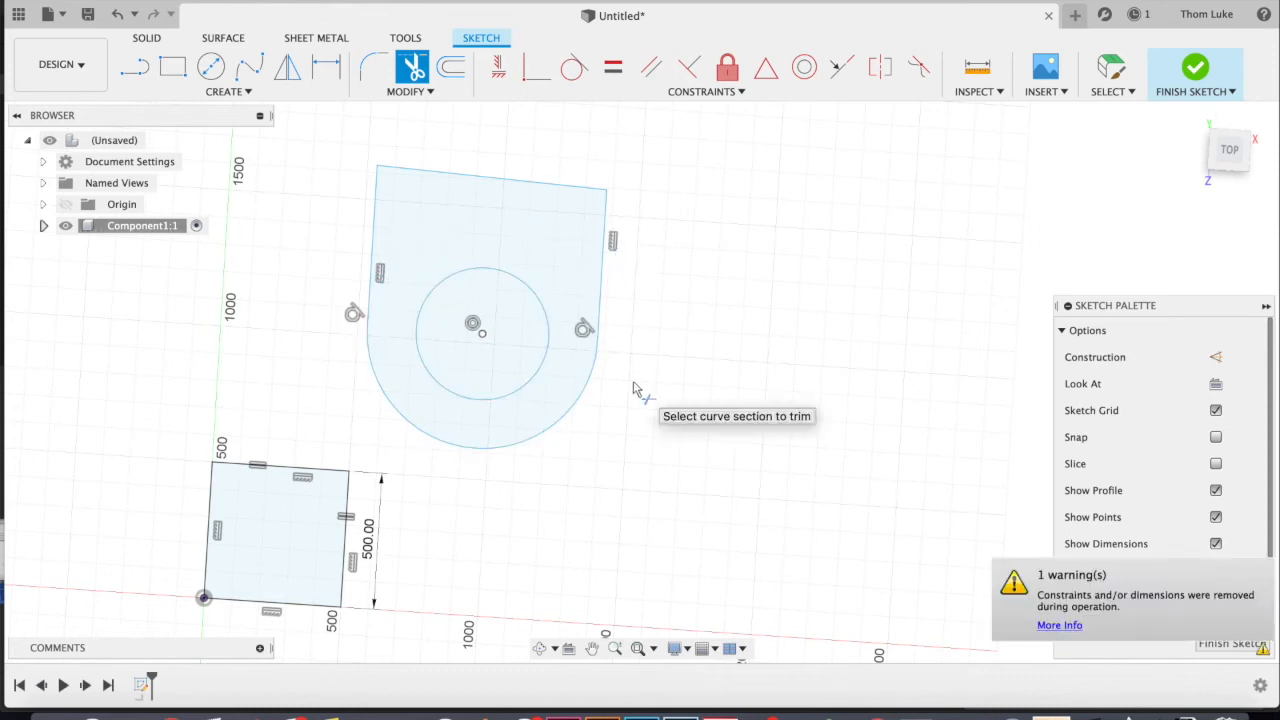
scroll(625, 392, "up", 5)
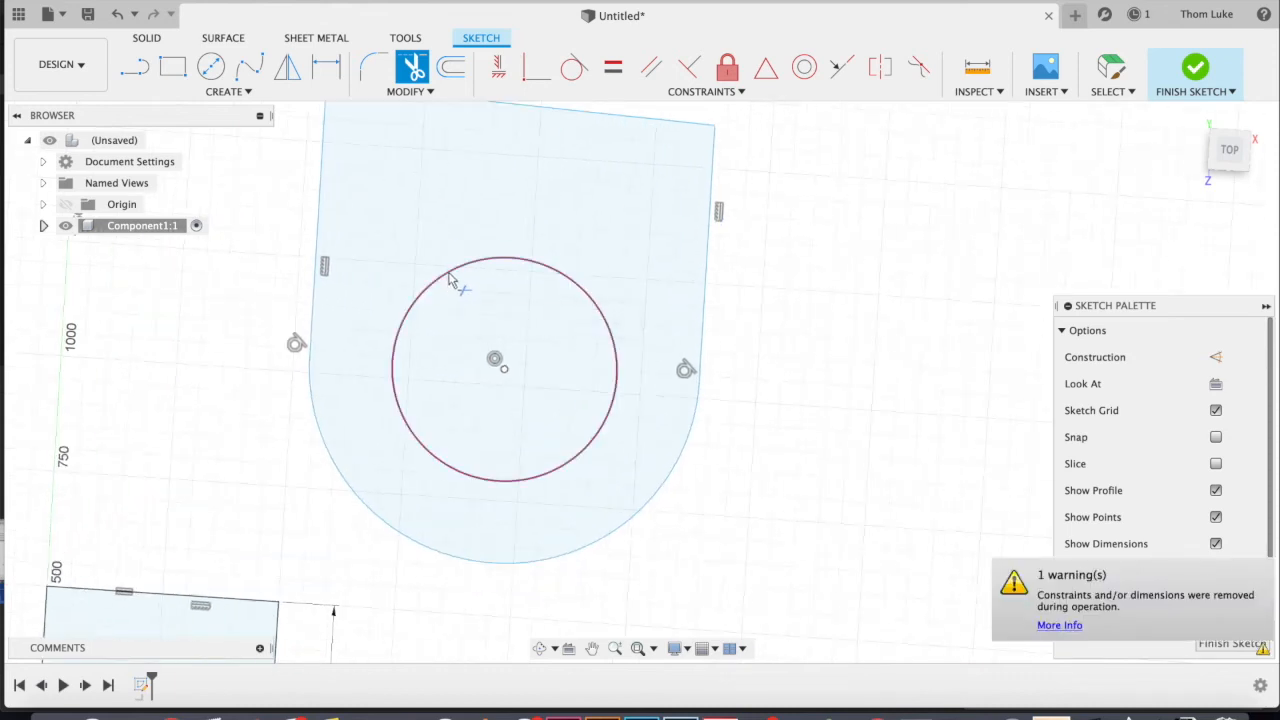
scroll(620, 390, "down", 3)
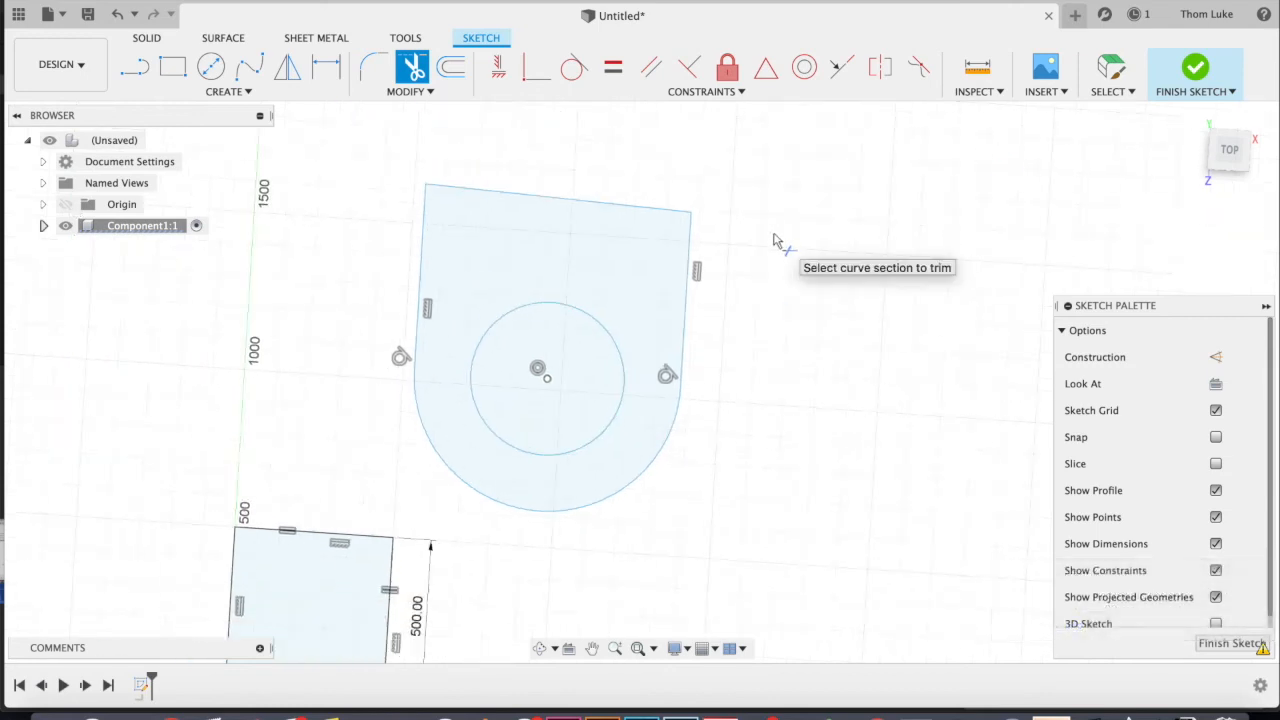
Step: Sketch two separate slanted lines to the right of the outline, one above the other, with their right ends close together
left_click(745, 91)
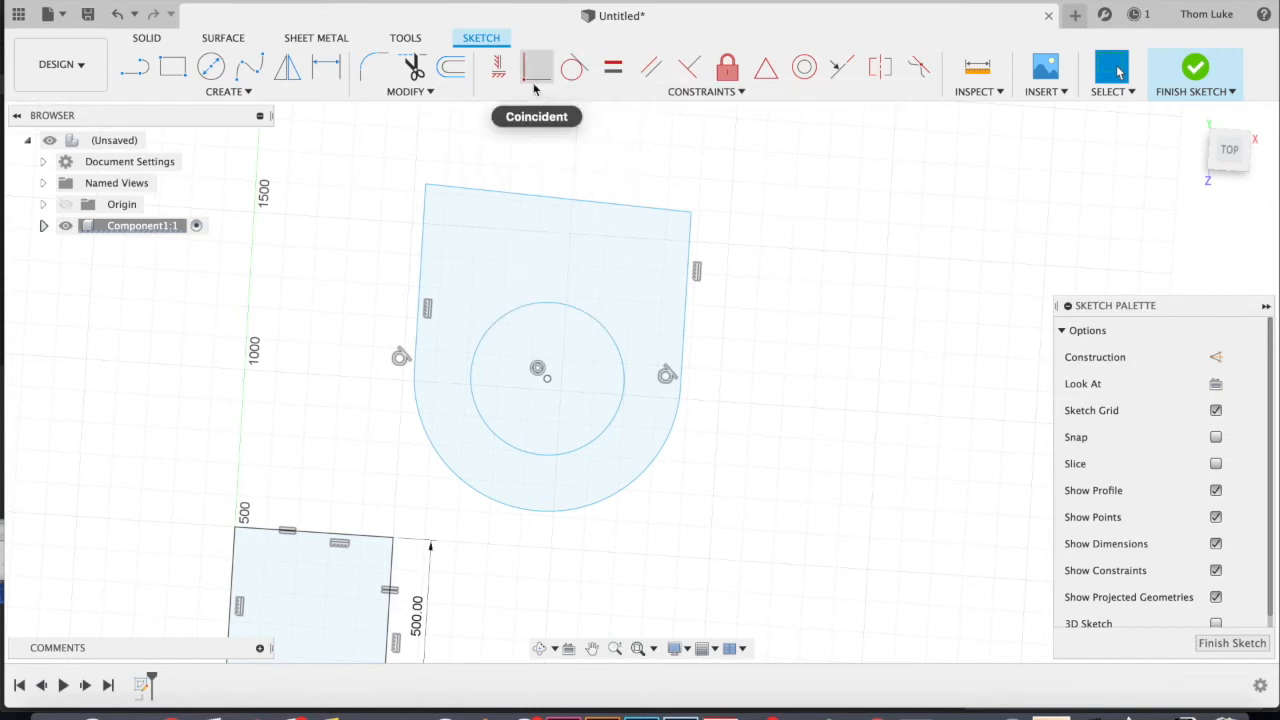
left_click(135, 66)
left_click(826, 204)
left_click_drag(979, 245, 1052, 232)
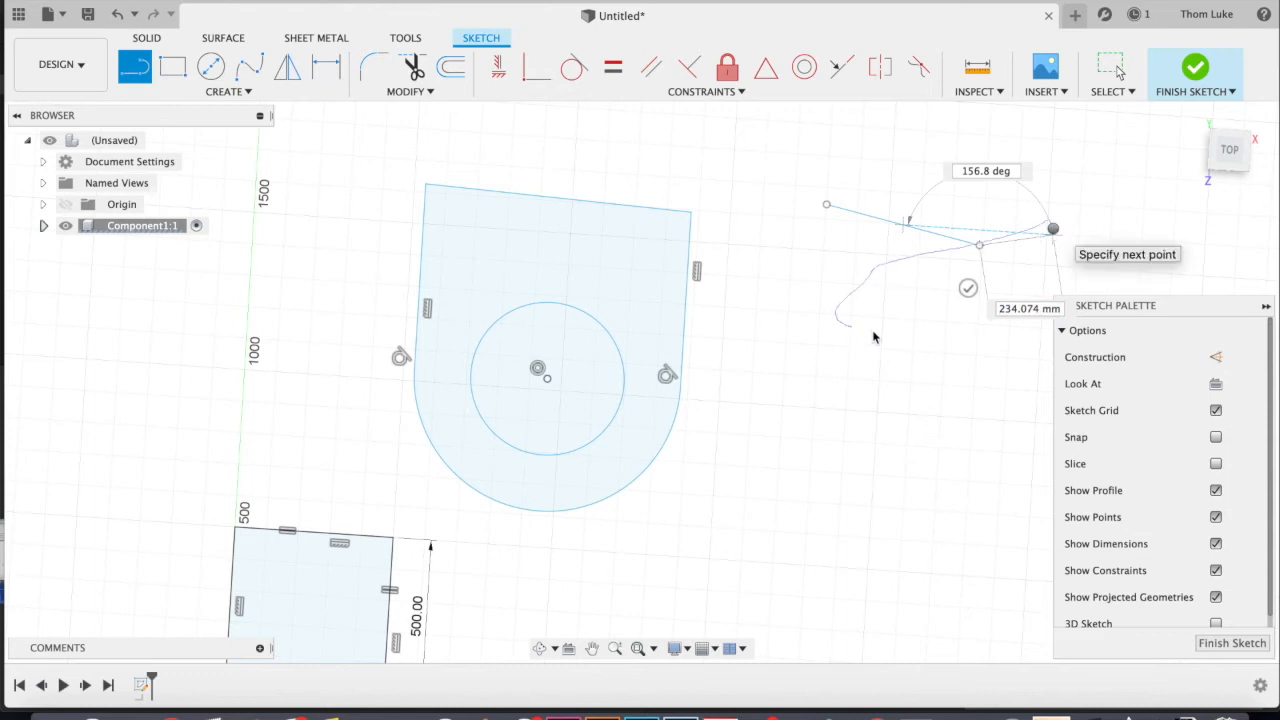
key("Escape")
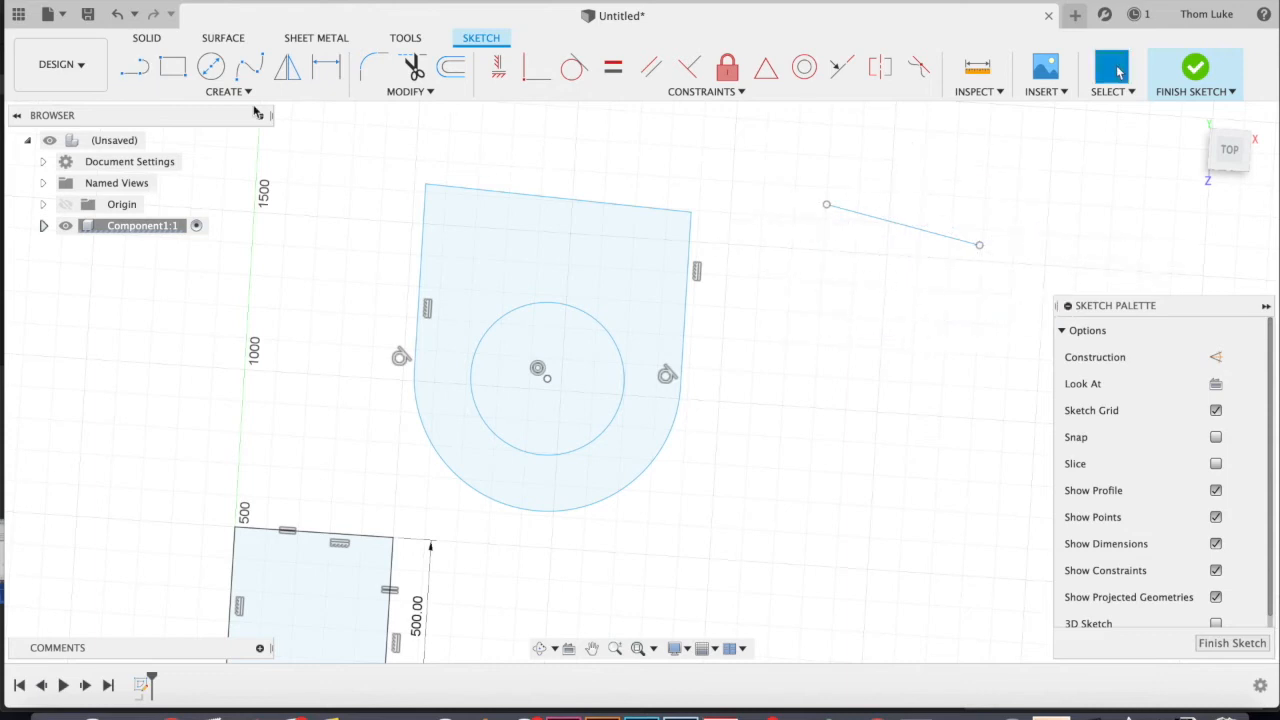
left_click(135, 66)
left_click(804, 428)
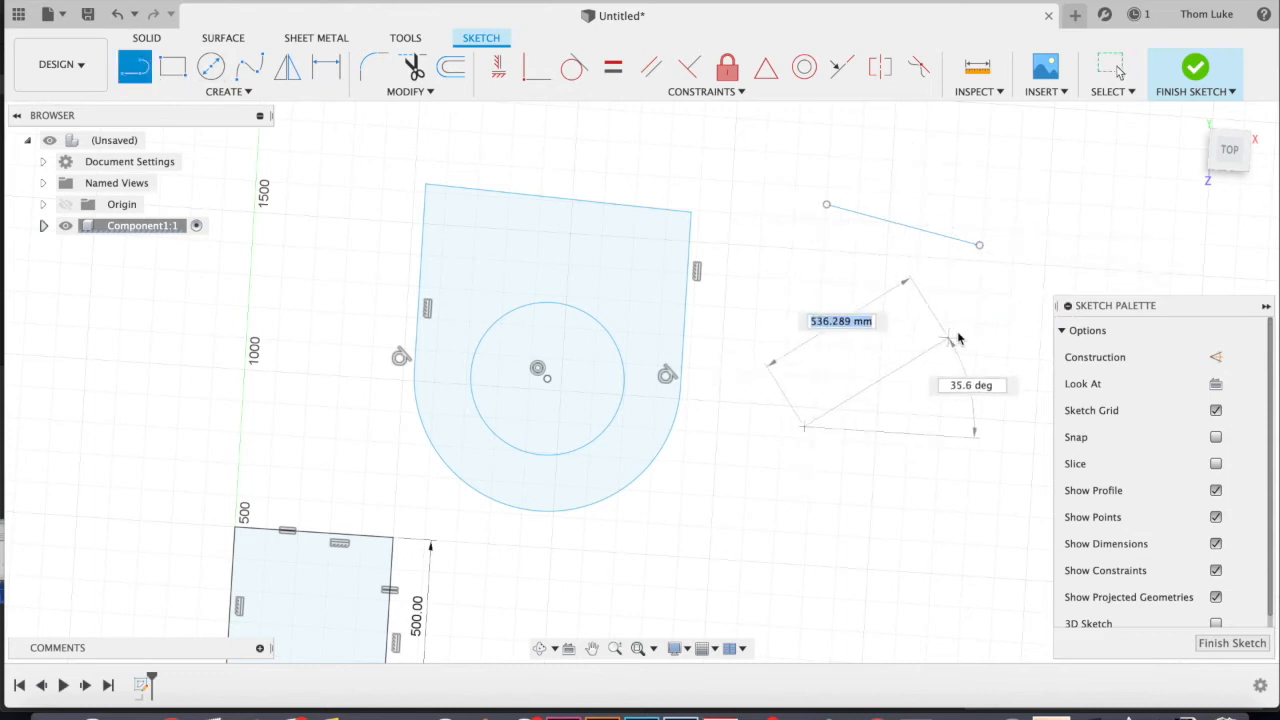
left_click(971, 324)
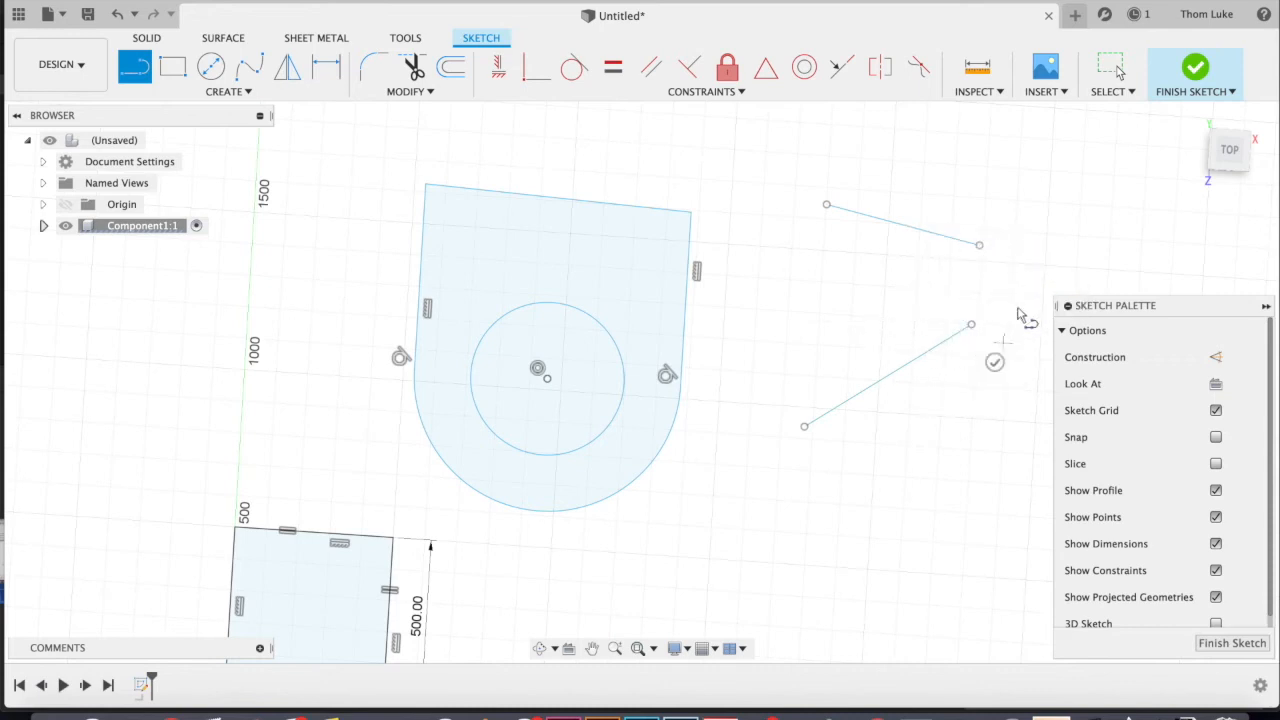
key("Escape")
Step: Join the right endpoints of the two slanted lines with a Coincident constraint and move the lower line's free end downward
left_click(979, 247)
left_click(972, 326)
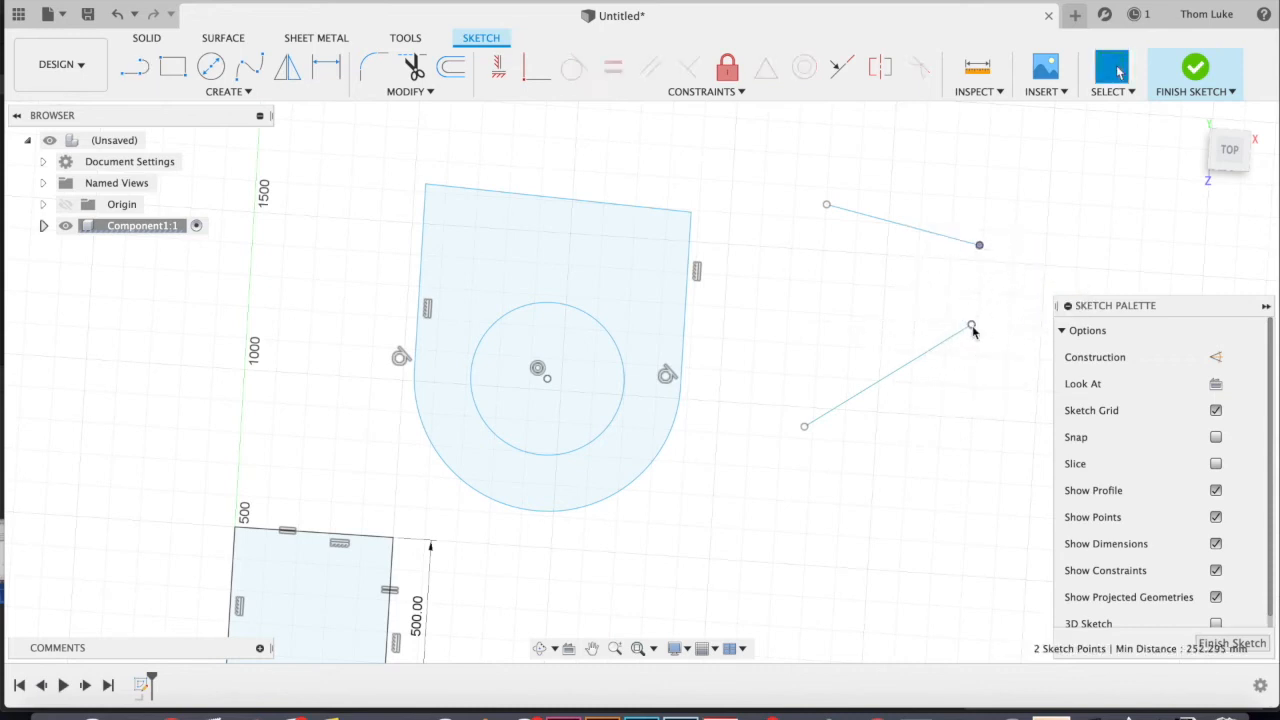
left_click(537, 67)
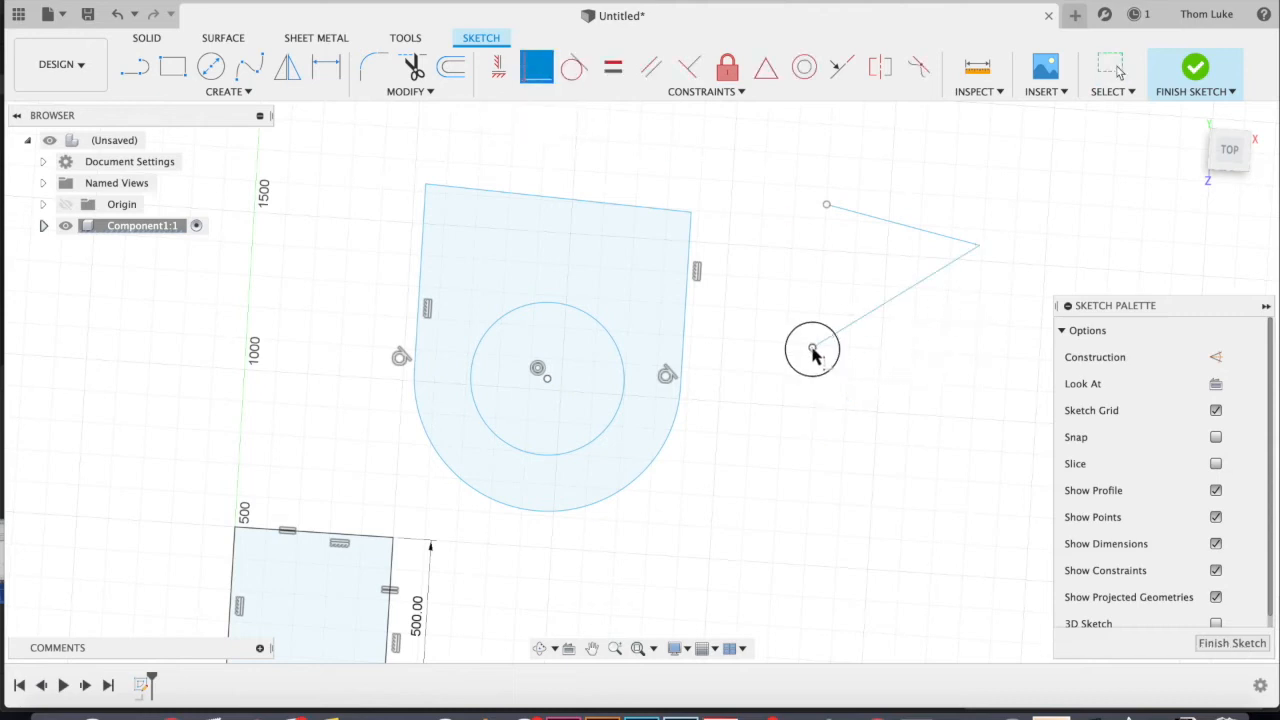
key("Escape")
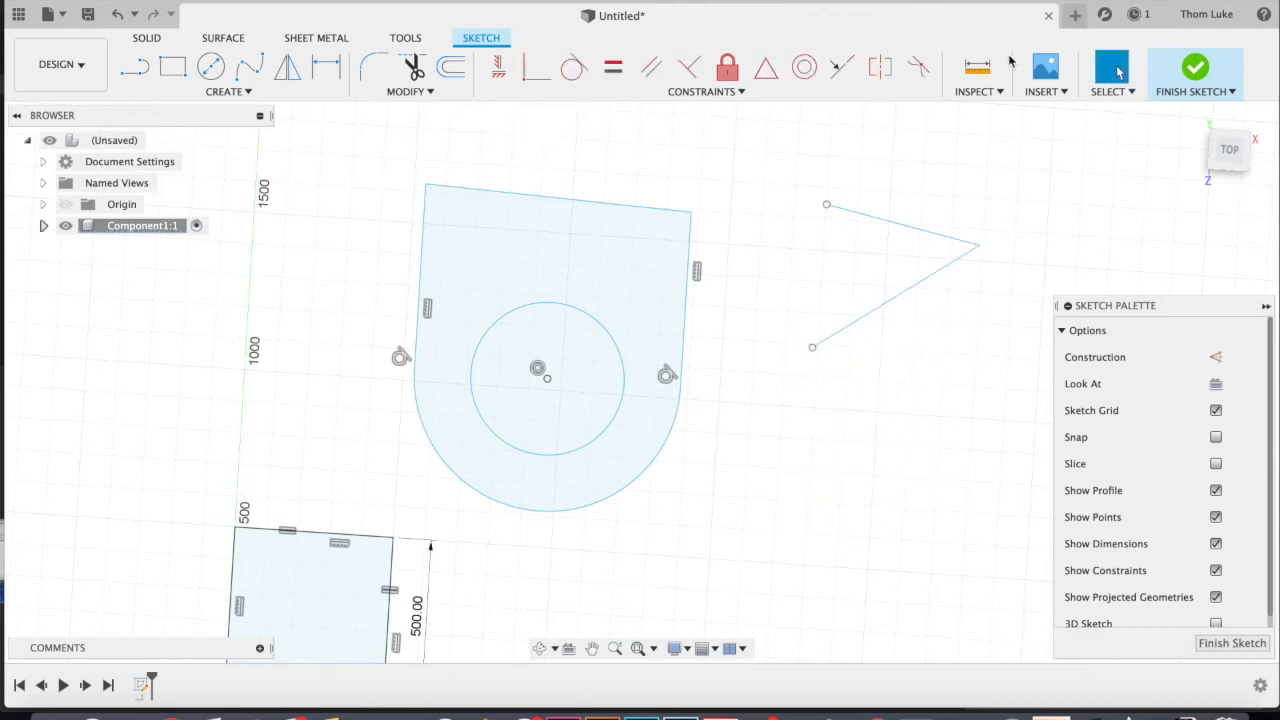
left_click_drag(813, 349, 802, 396)
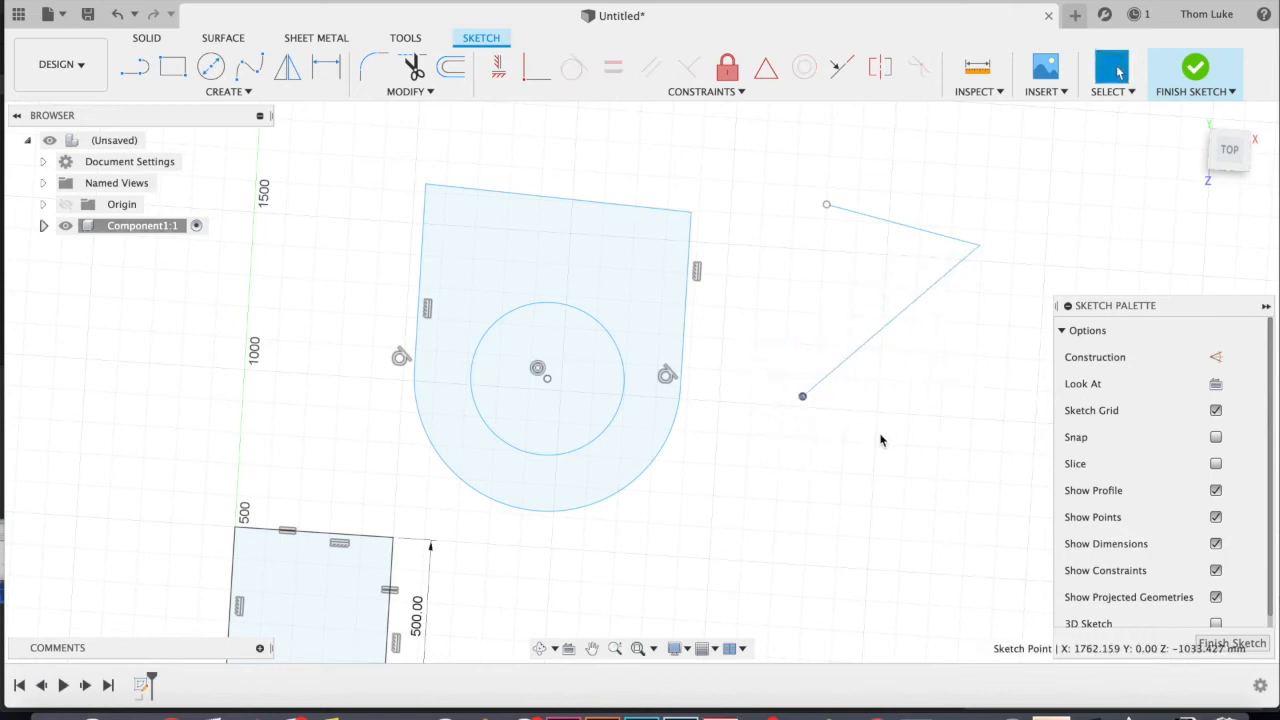
left_click(747, 92)
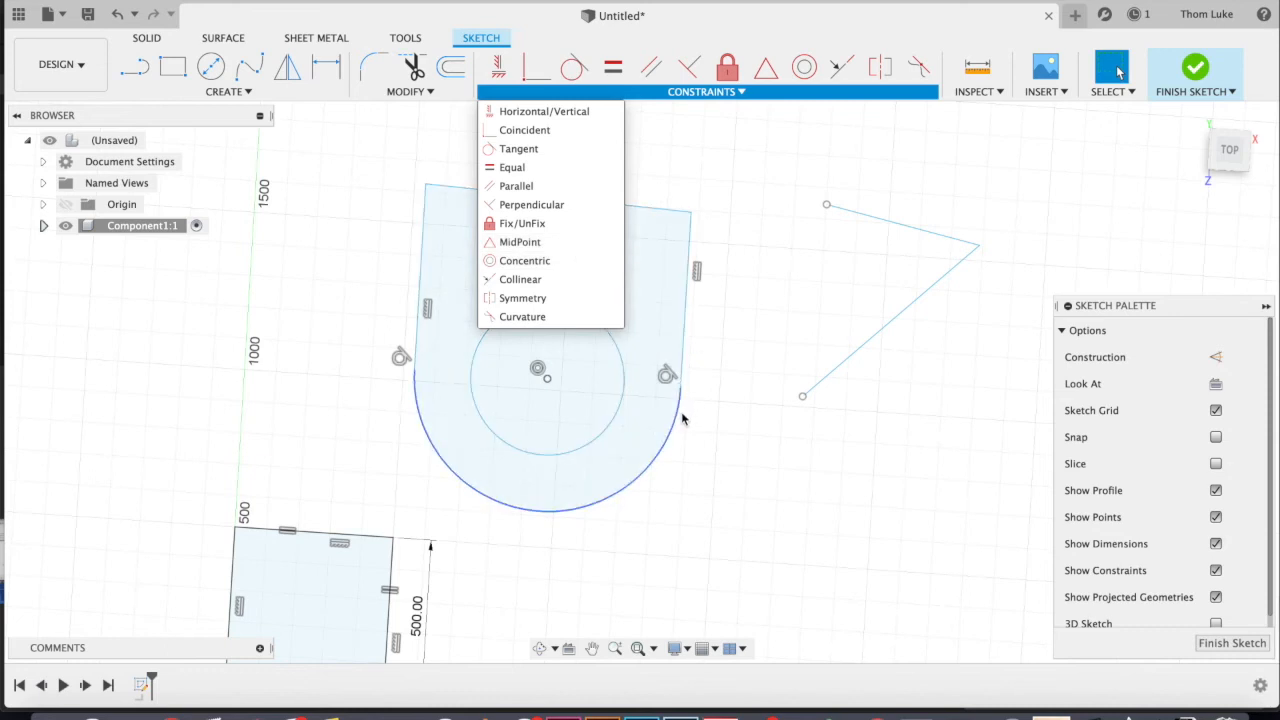
left_click(733, 352)
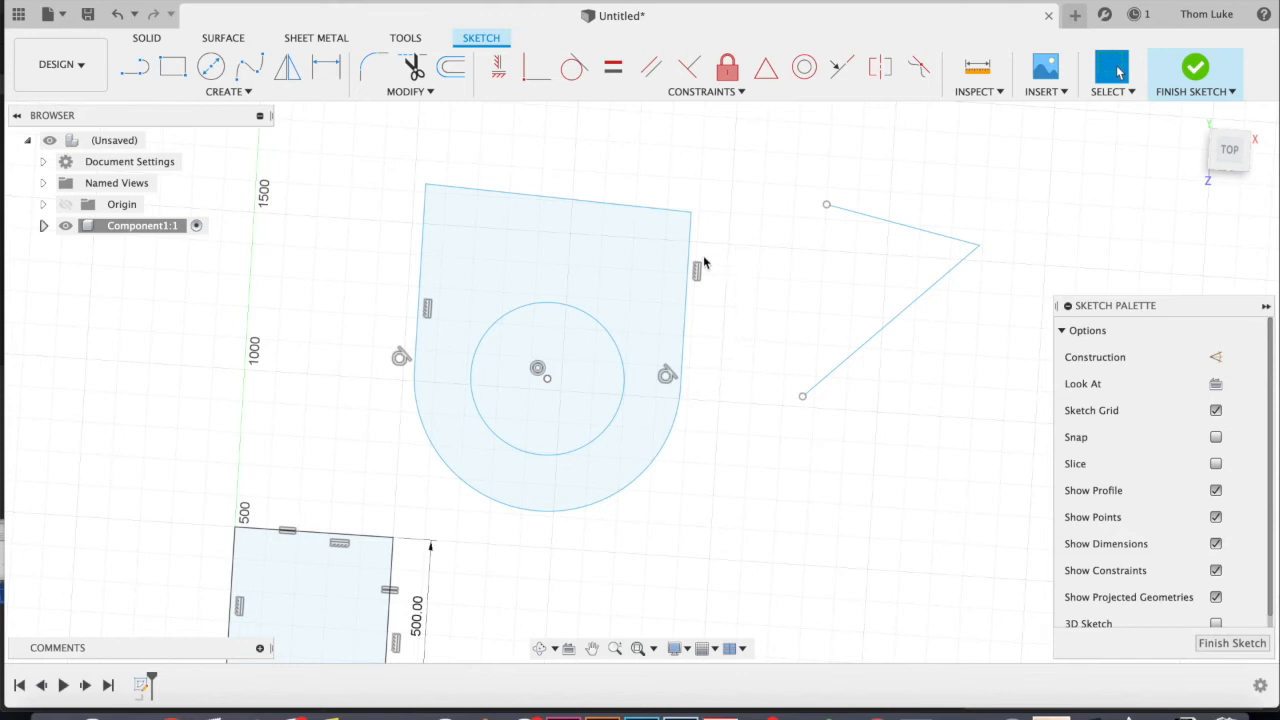
left_click(741, 93)
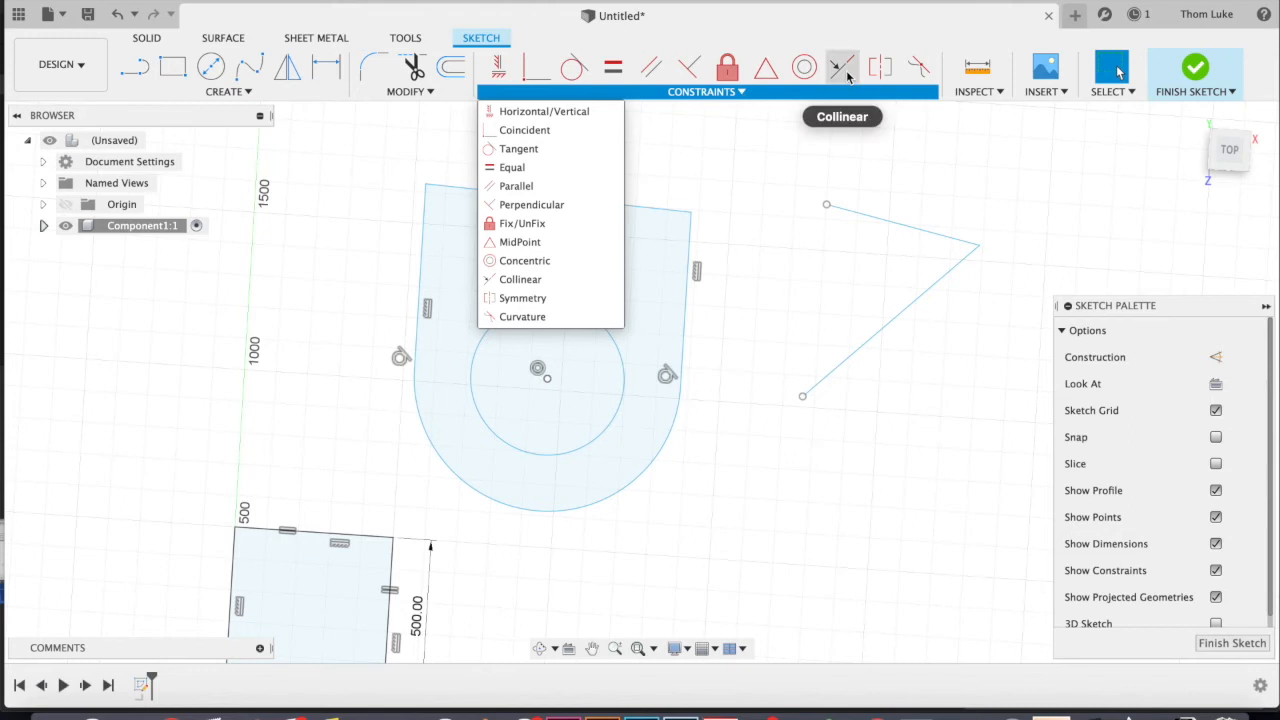
scroll(750, 260, "up", 3)
scroll(740, 290, "down", 5)
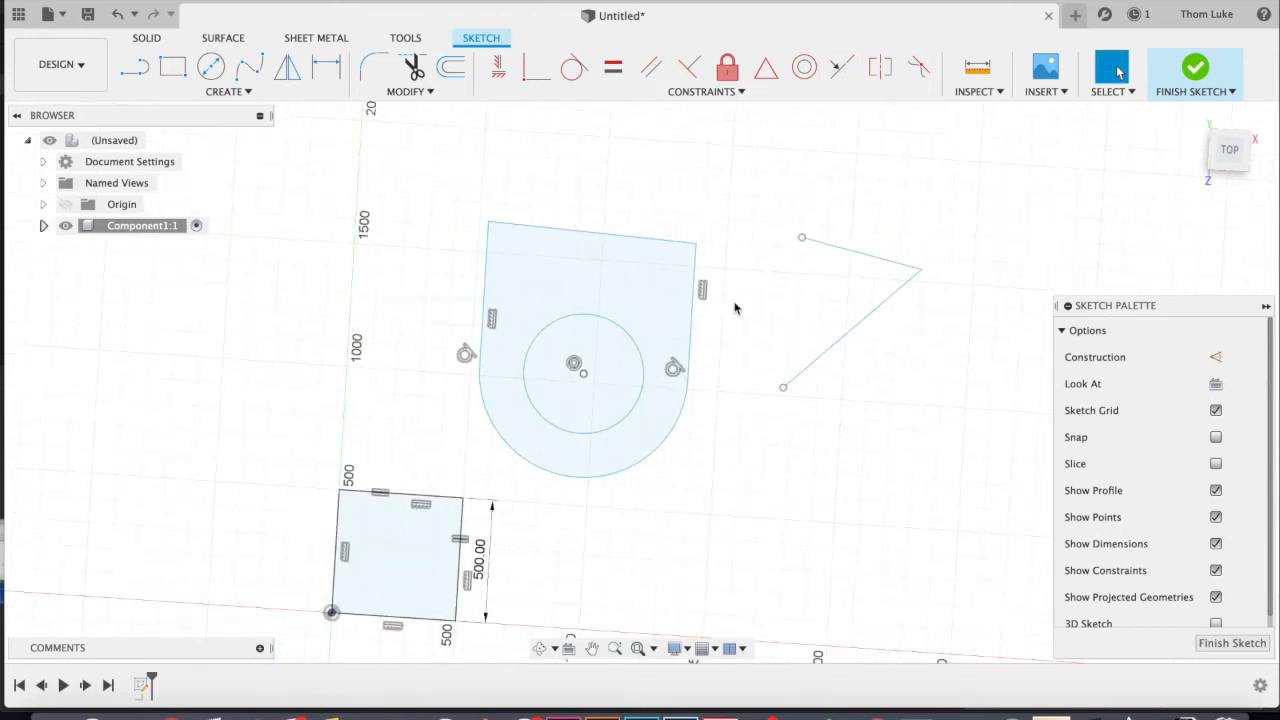
Step: Delete the two joined slanted lines beside the U-shaped outline
scroll(756, 215, "down", 4)
scroll(665, 340, "up", 3)
scroll(699, 437, "up", 2)
scroll(695, 468, "down", 4)
left_click_drag(912, 430, 797, 177)
key("Delete")
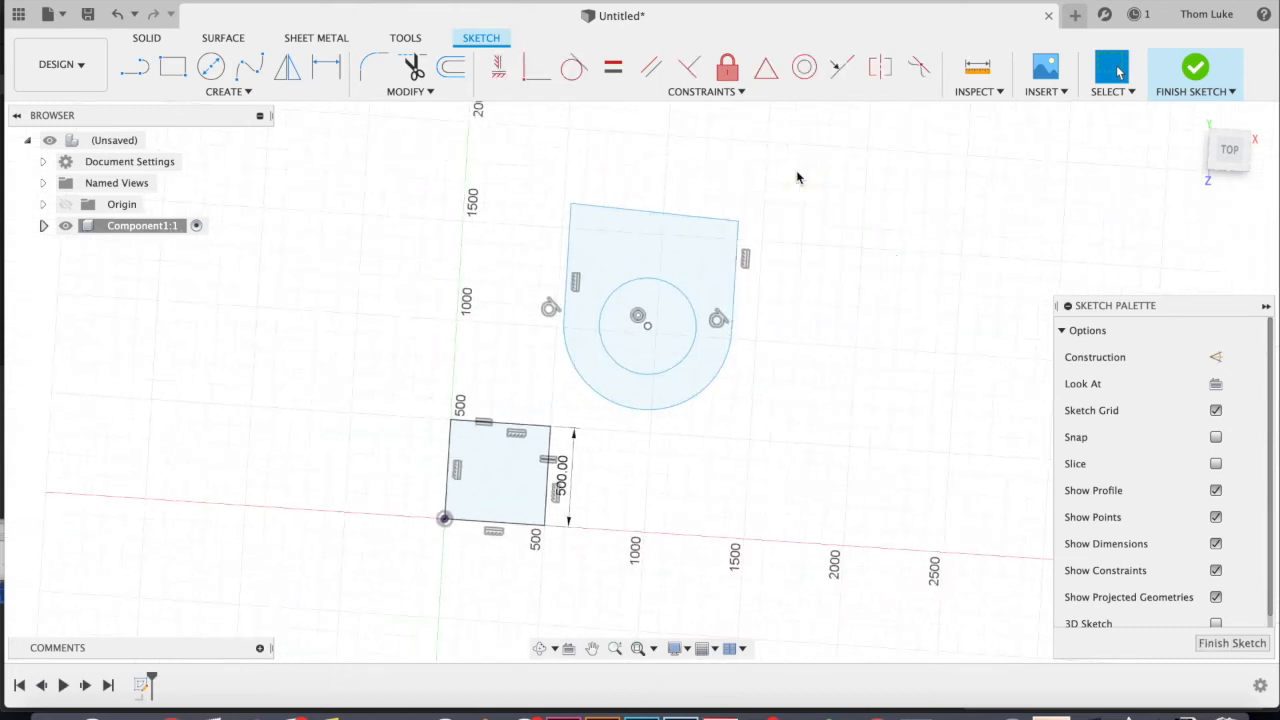
Step: Delete the square at the origin together with its 500 mm dimension and its two remaining lines
mouse_move(802, 262)
middle_mouse_down("shift")
mouse_move(774, 453)
mouse_move(660, 528)
mouse_move(673, 517)
middle_mouse_up("shift")
scroll(665, 515, "up", 3)
scroll(646, 533, "down", 3)
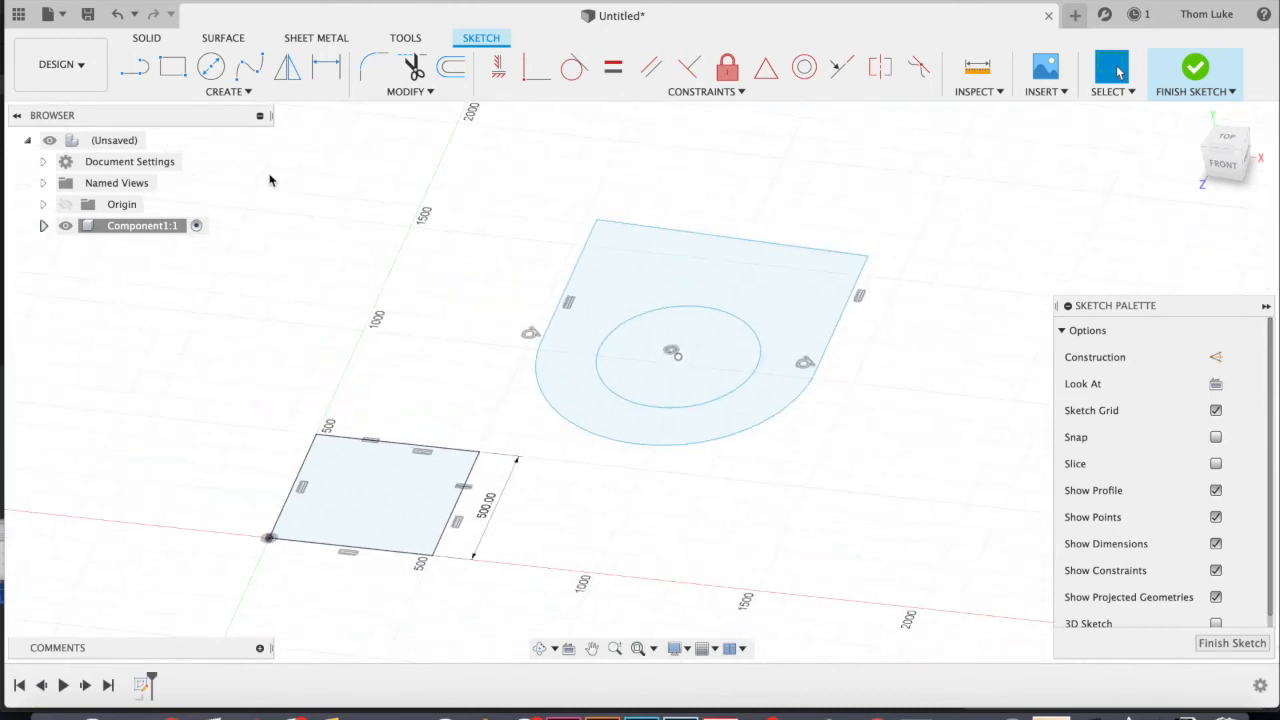
left_click_drag(274, 399, 500, 632)
key("Delete")
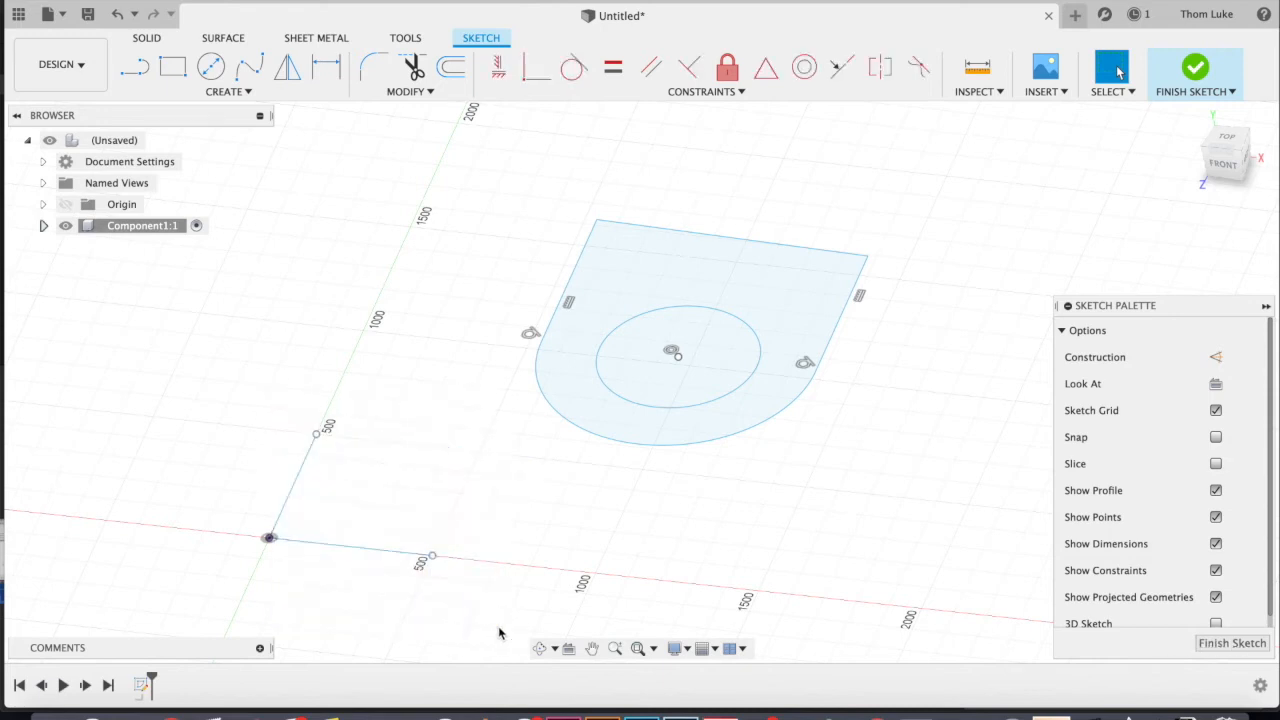
left_click_drag(194, 386, 467, 612)
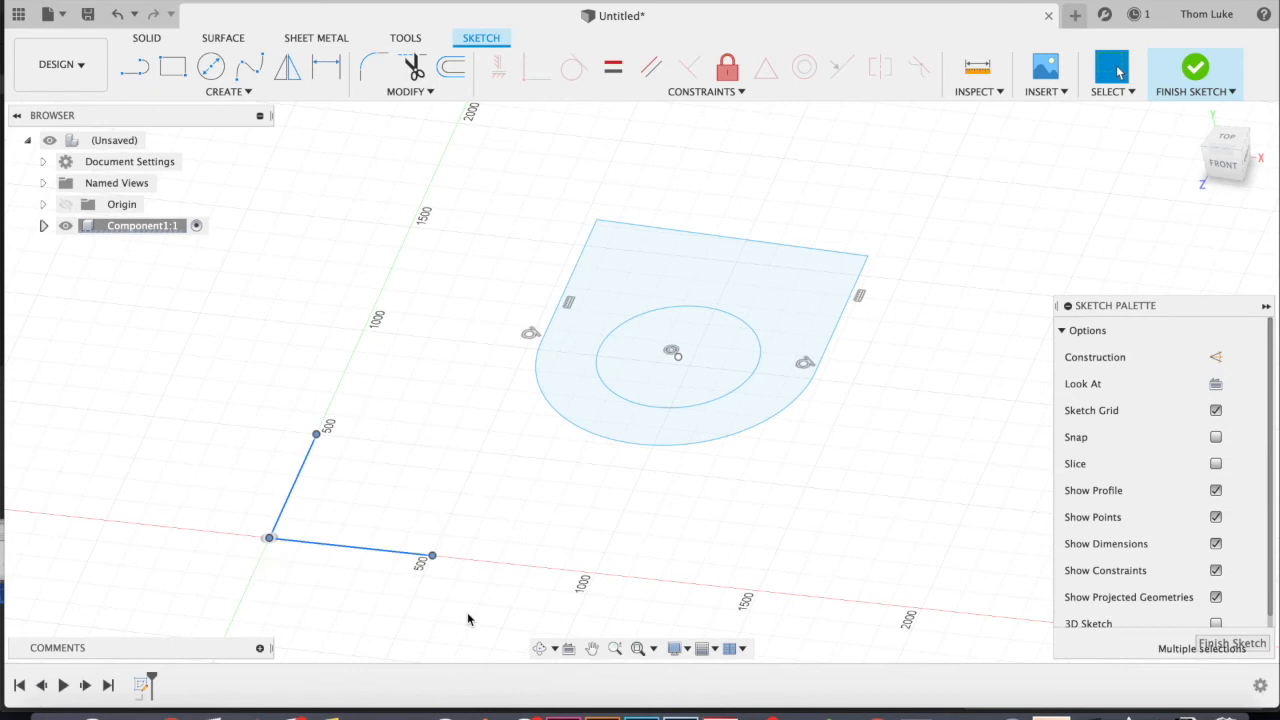
key("Delete")
Step: Finish the sketch containing the U-shaped outline and inner circle
mouse_move(668, 394)
middle_mouse_down("shift")
mouse_move(694, 486)
mouse_move(674, 491)
mouse_move(700, 394)
mouse_move(694, 410)
middle_mouse_up("shift")
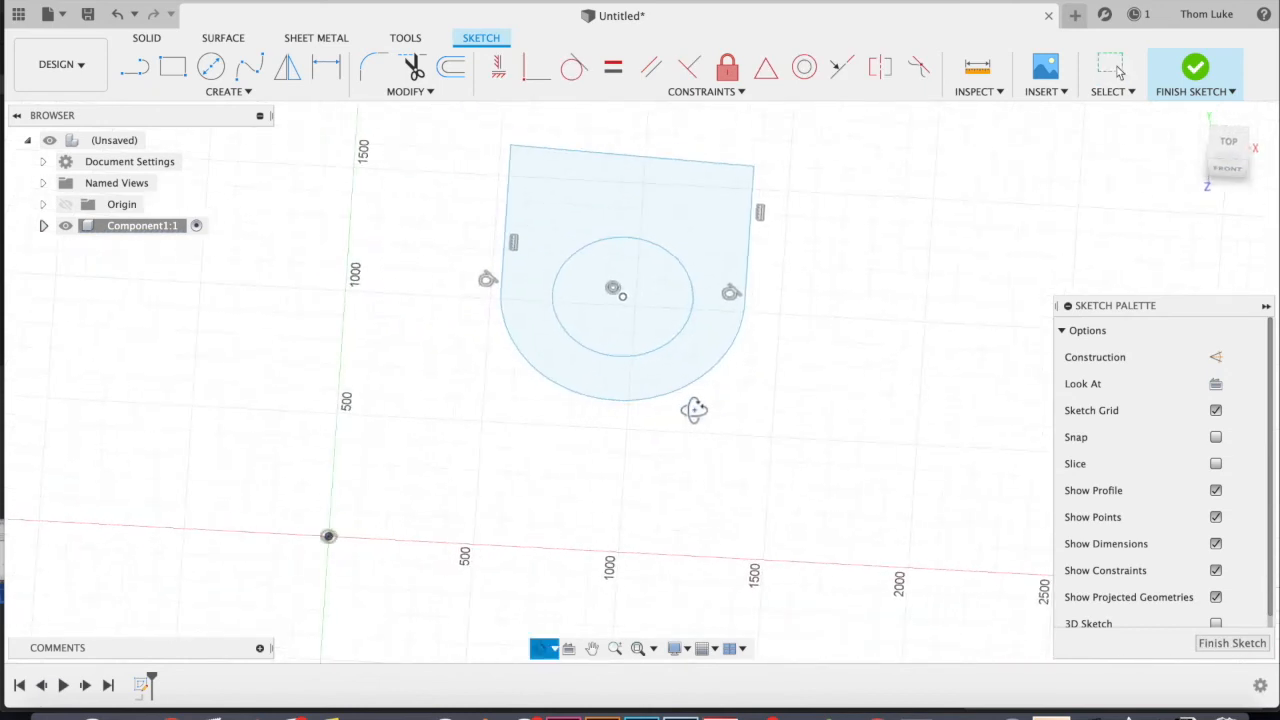
right_click(1195, 68)
left_click(1195, 68)
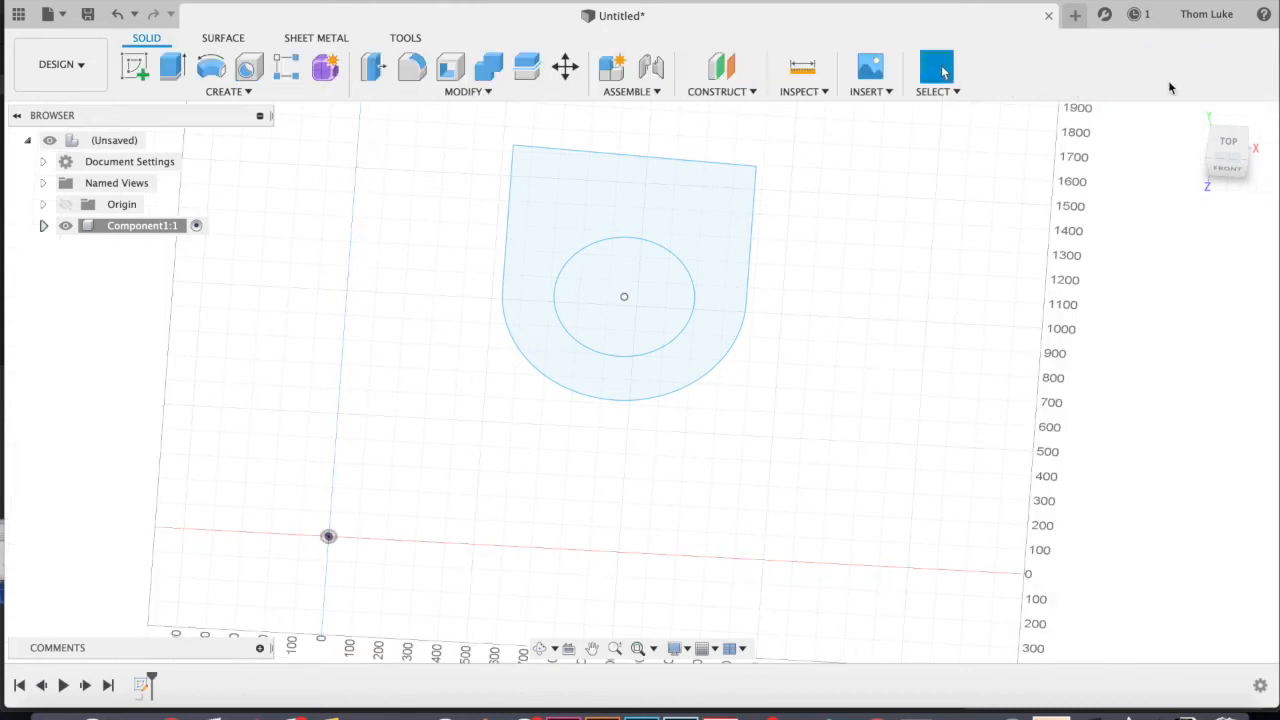
scroll(652, 430, "up", 2)
scroll(666, 291, "down", 3)
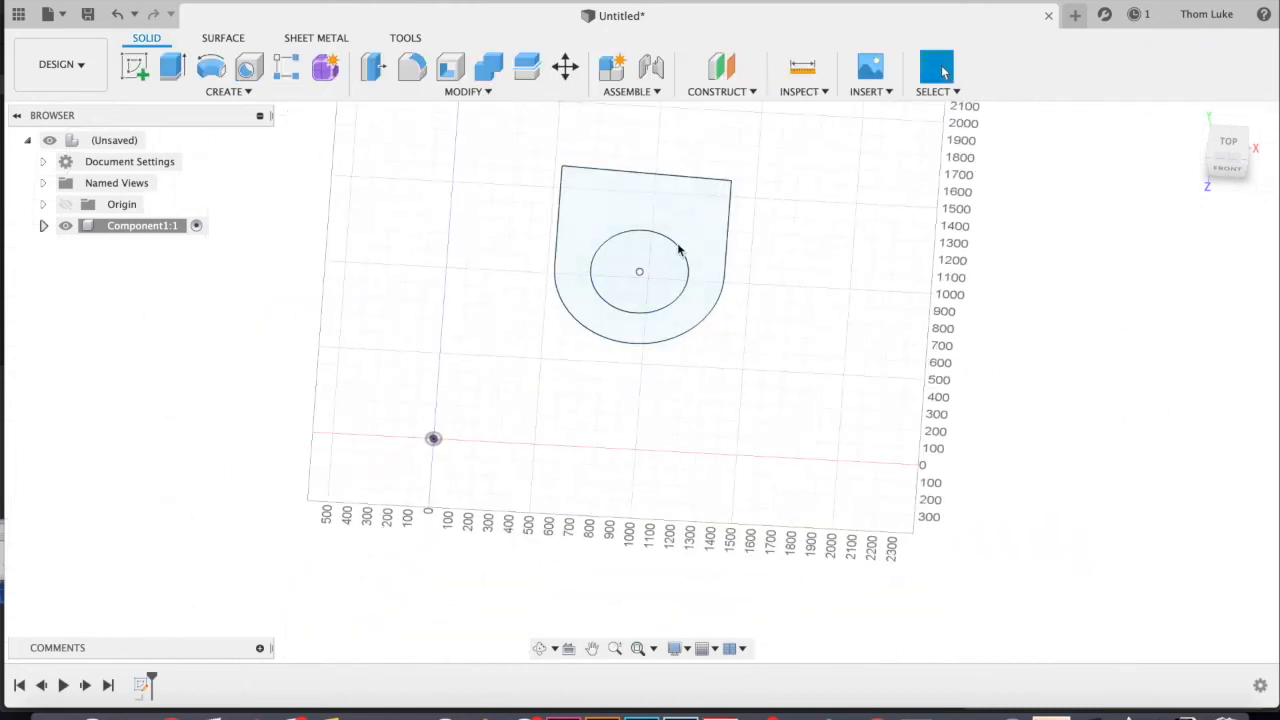
Step: Examine the contents of the Sketches and Origin folders inside Component1
left_click(44, 228)
left_click(59, 270)
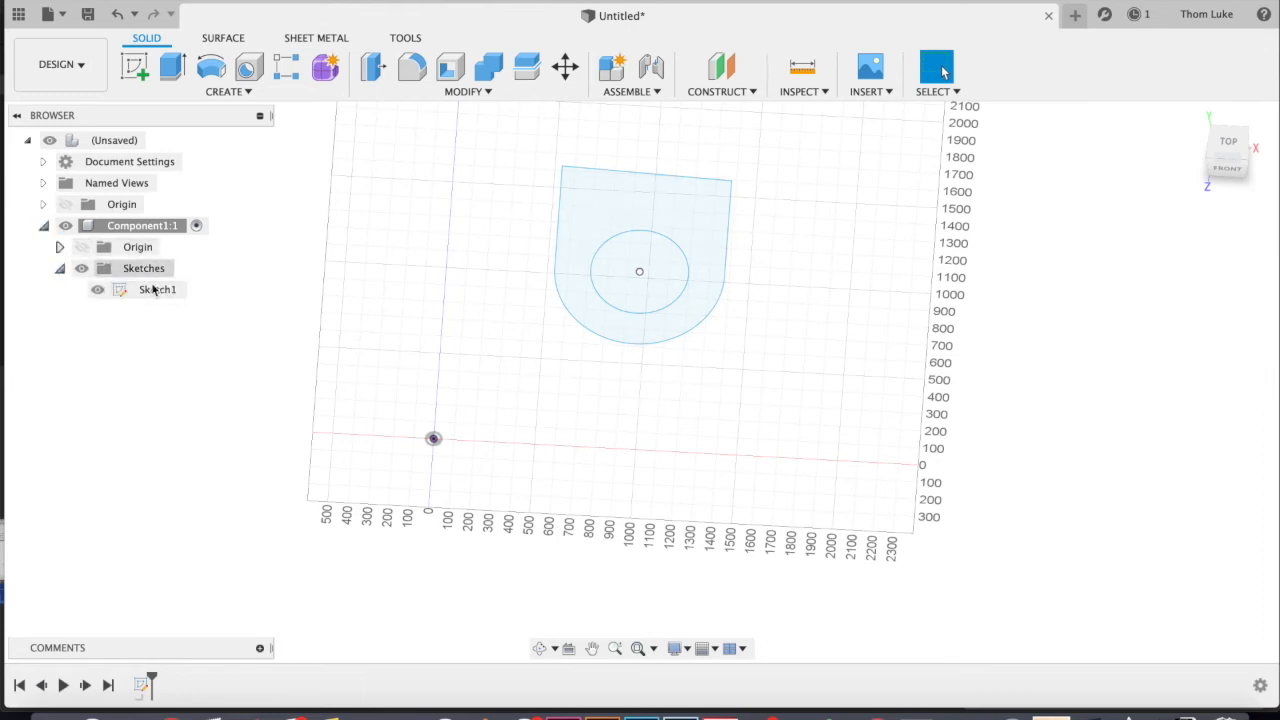
left_click(59, 247)
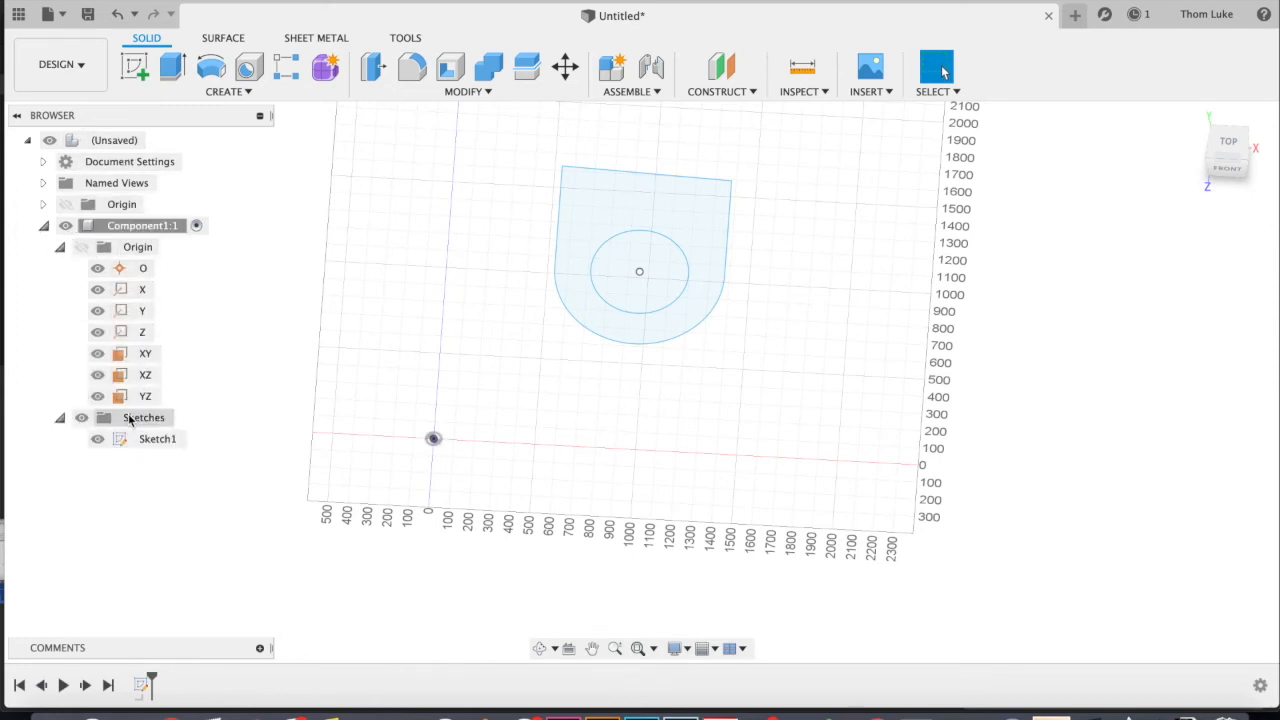
left_click(59, 248)
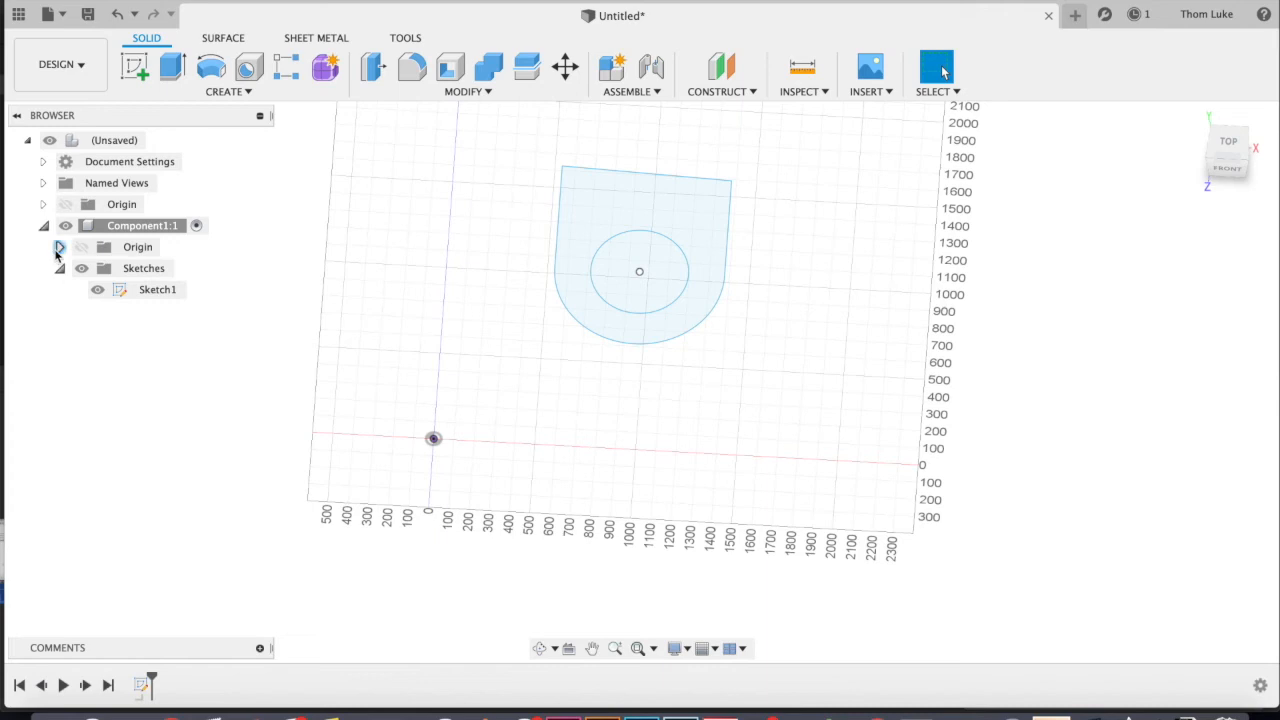
Step: Create a new component under the top-level design and collapse Component1 in the browser tree
right_click(112, 143)
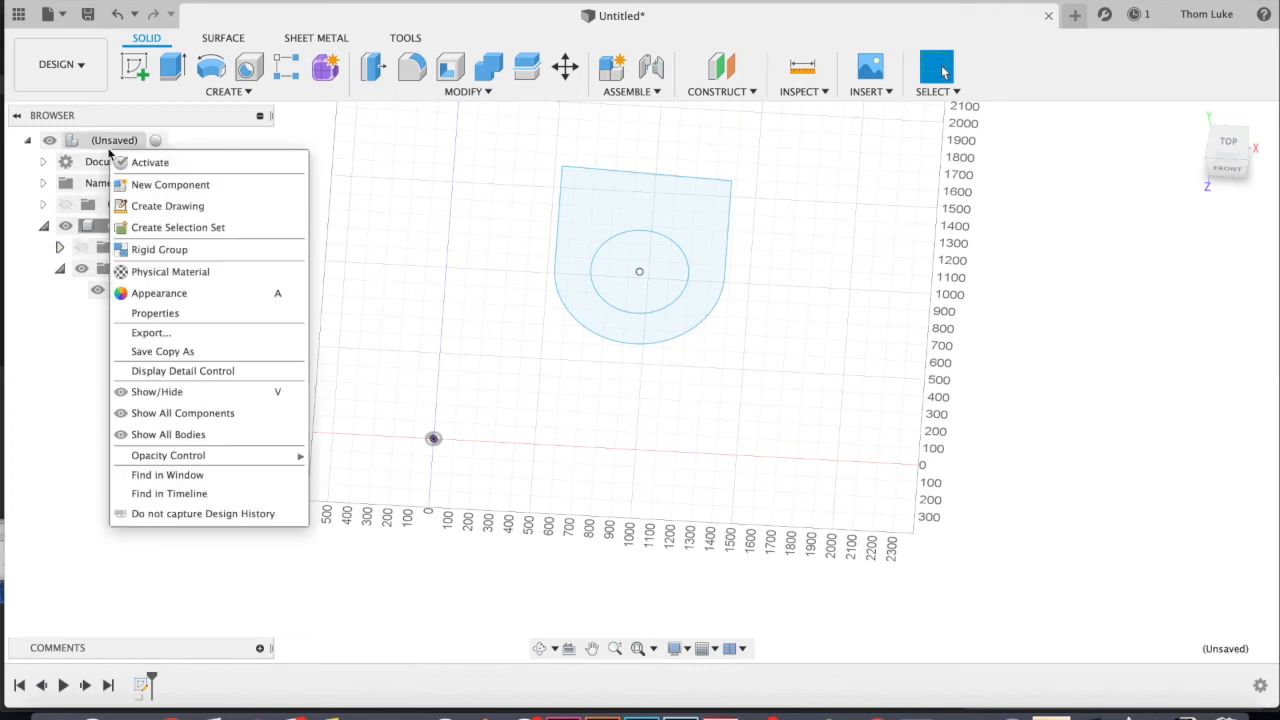
left_click(150, 183)
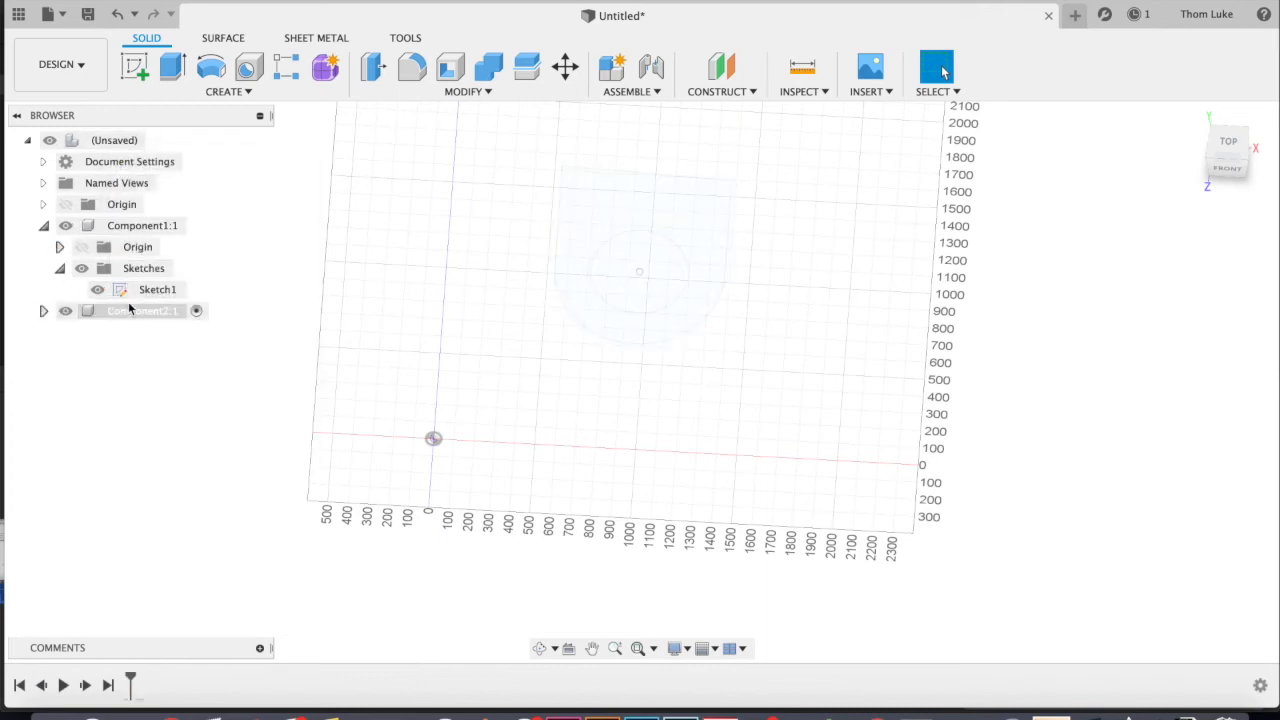
left_click(43, 226)
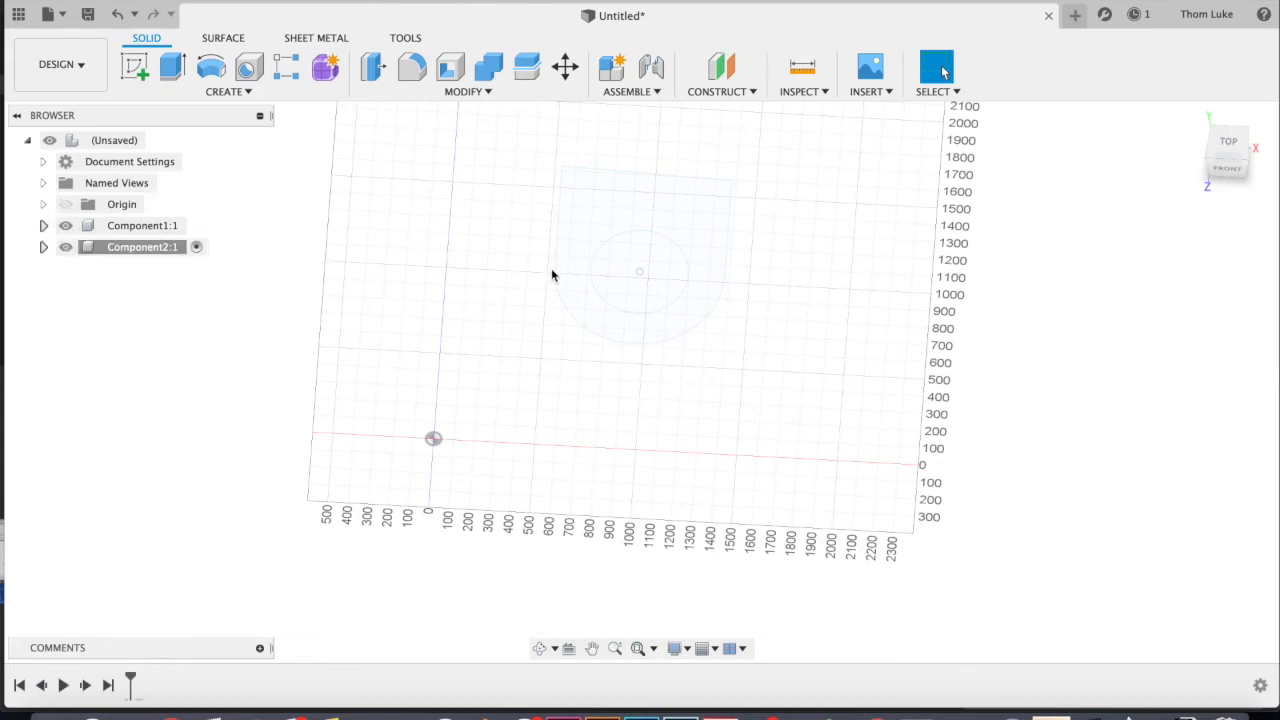
Step: Make Component1 the active component again and enlarge the outline's lower arc to a radius of about 547 mm
scroll(705, 255, "down", 2)
scroll(871, 263, "up", 4)
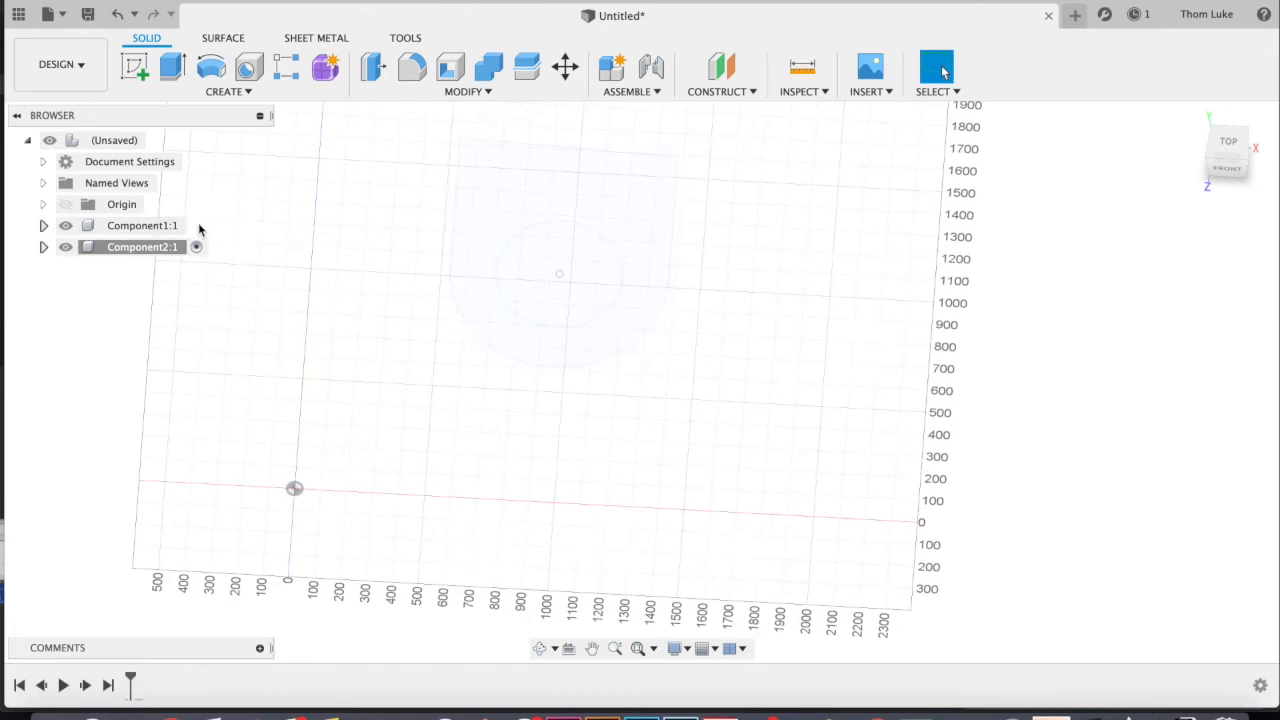
left_click(145, 226)
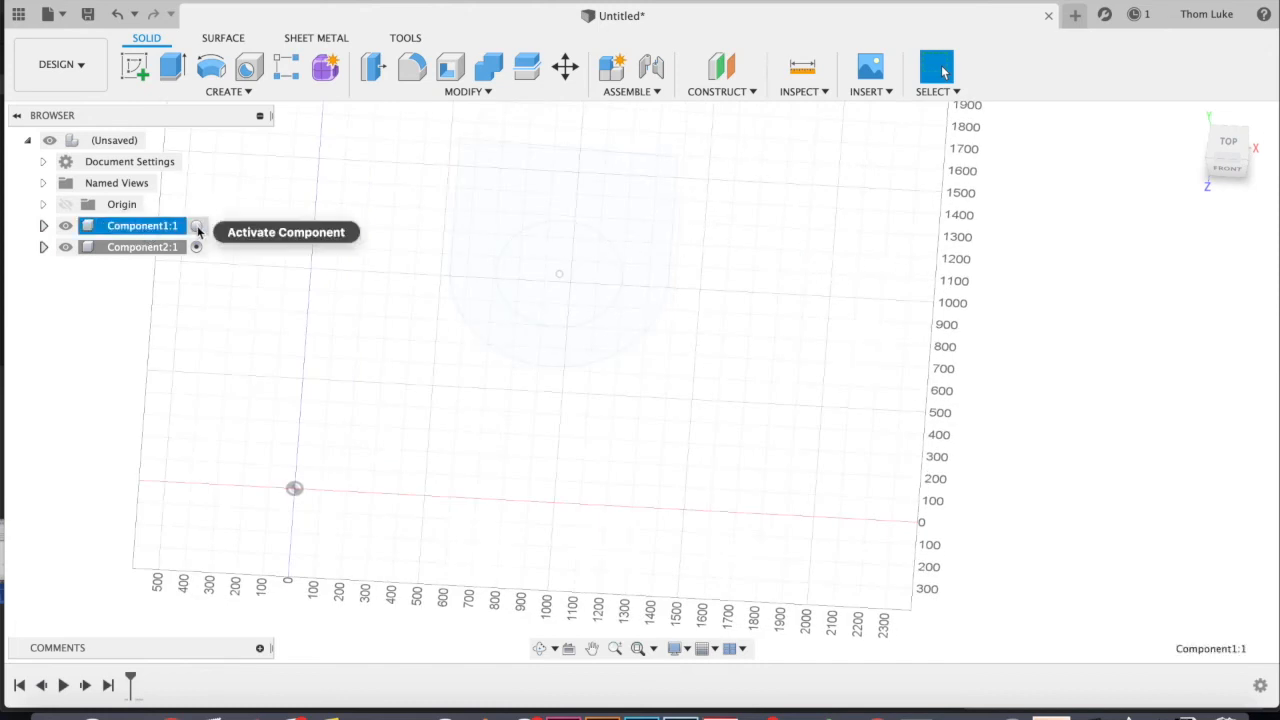
left_click(197, 226)
left_click(1018, 272)
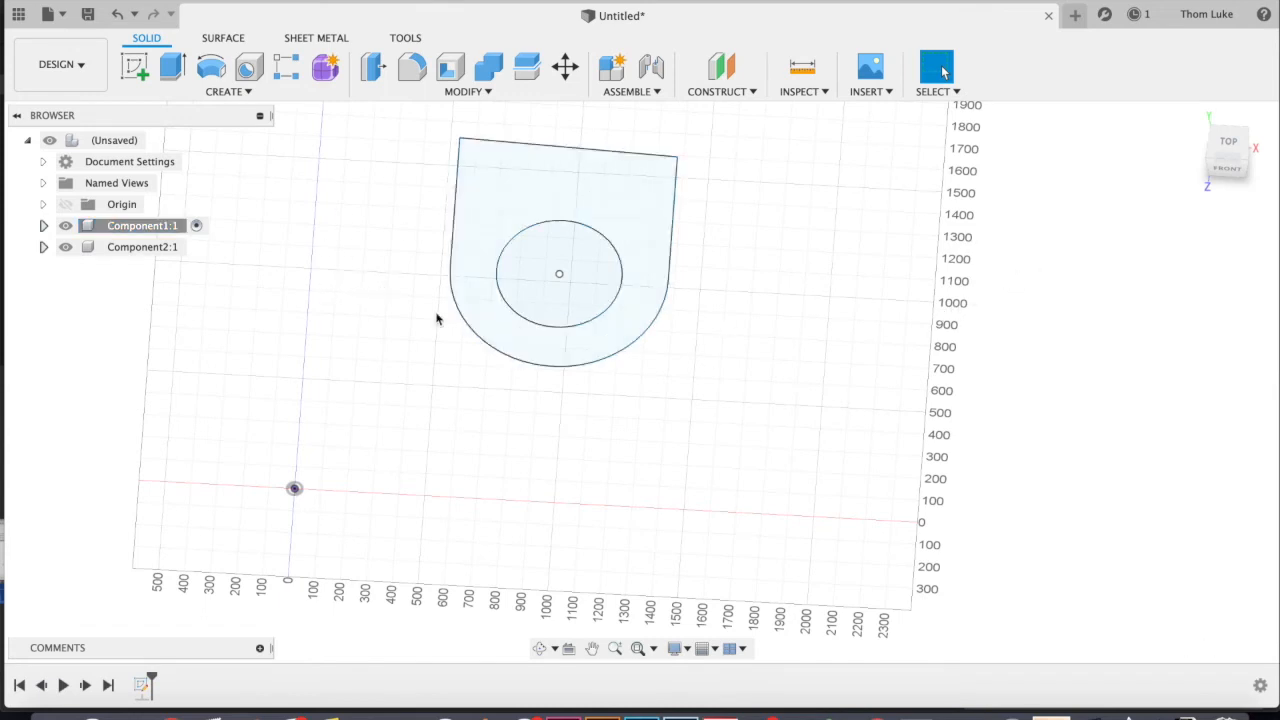
mouse_move(465, 320)
left_mouse_down()
mouse_move(420, 371)
mouse_move(437, 349)
mouse_move(491, 400)
mouse_move(585, 420)
left_mouse_up()
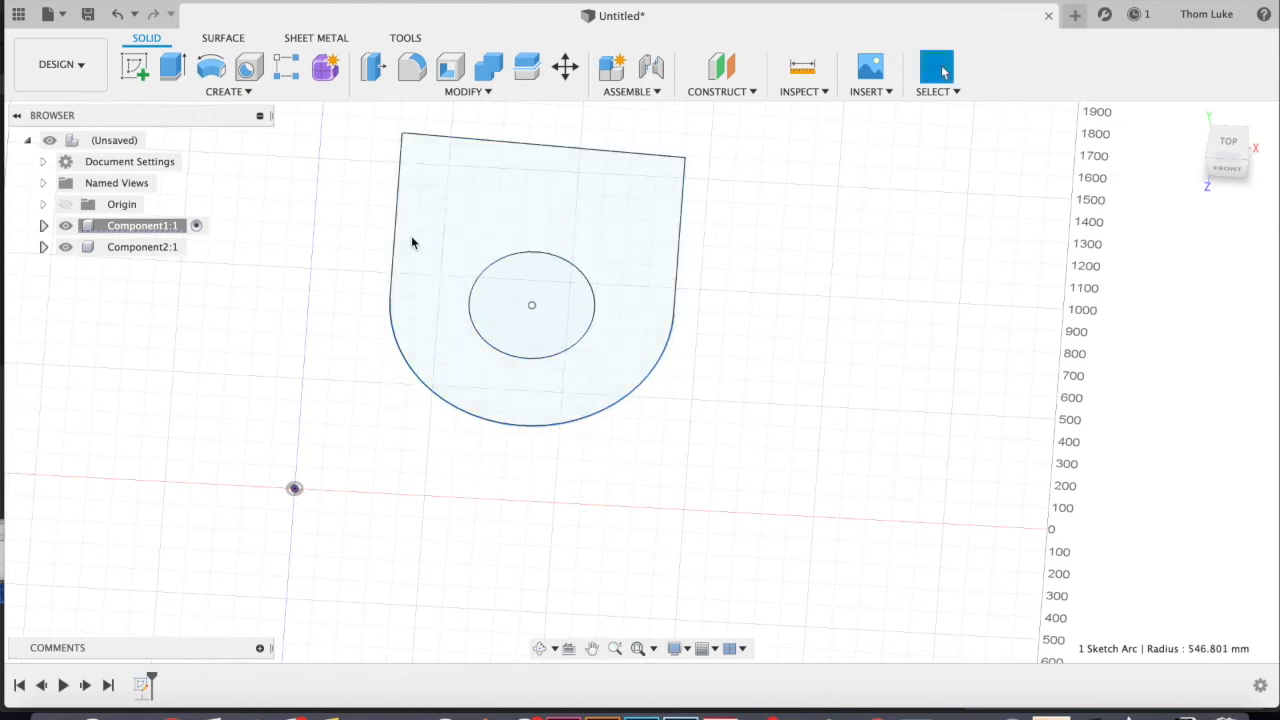
Step: Narrow the outline to a lower arc radius of about 473 mm and reopen Component1's sketch for editing
mouse_move(396, 226)
left_mouse_down()
mouse_move(478, 225)
mouse_move(438, 282)
mouse_move(443, 228)
mouse_move(438, 245)
left_mouse_up()
mouse_move(443, 360)
left_mouse_down()
mouse_move(445, 410)
mouse_move(438, 355)
left_mouse_up()
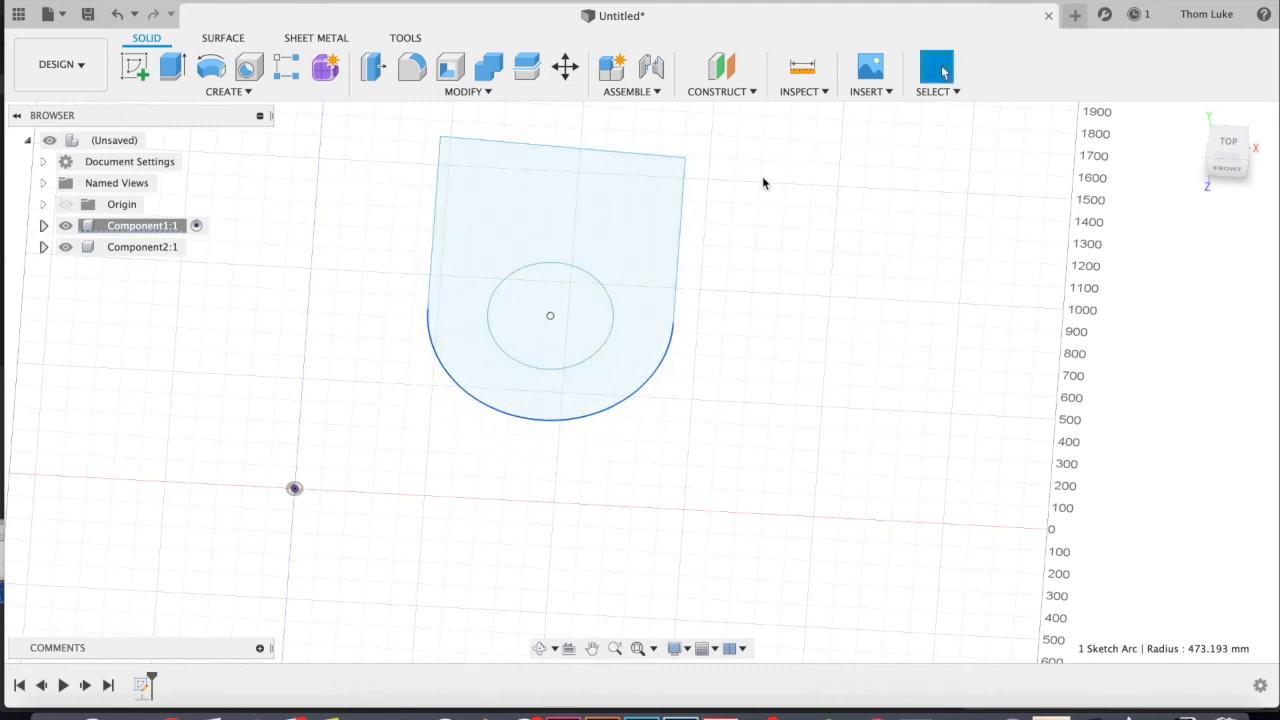
left_click(44, 226)
right_click(155, 291)
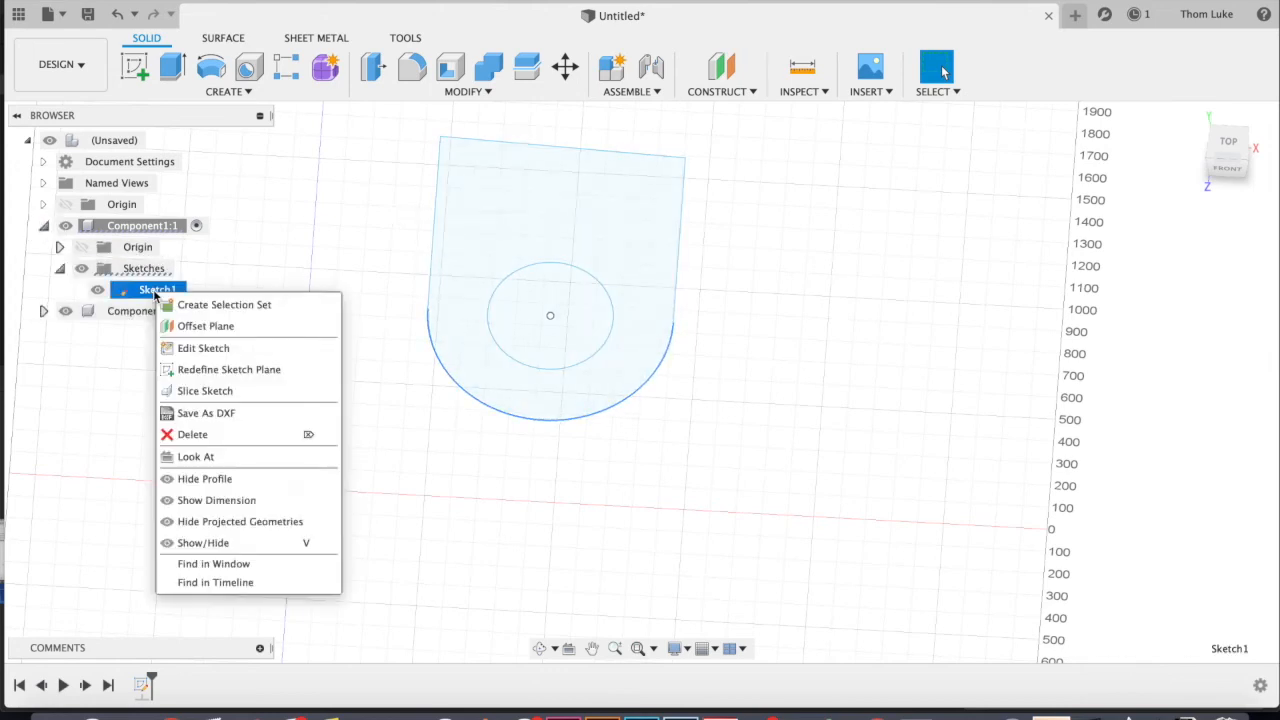
left_click(205, 348)
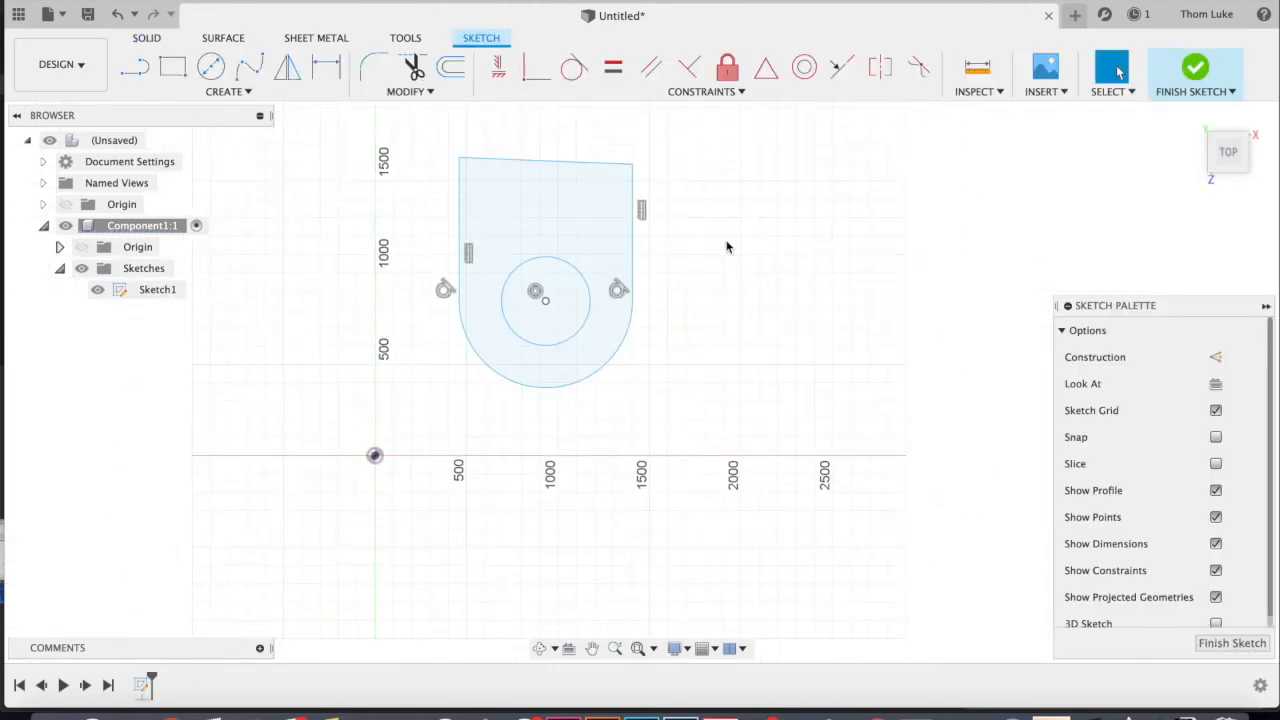
Step: Dimension the outline's right-hand vertical line at 750 mm
left_click(326, 66)
left_click(638, 220)
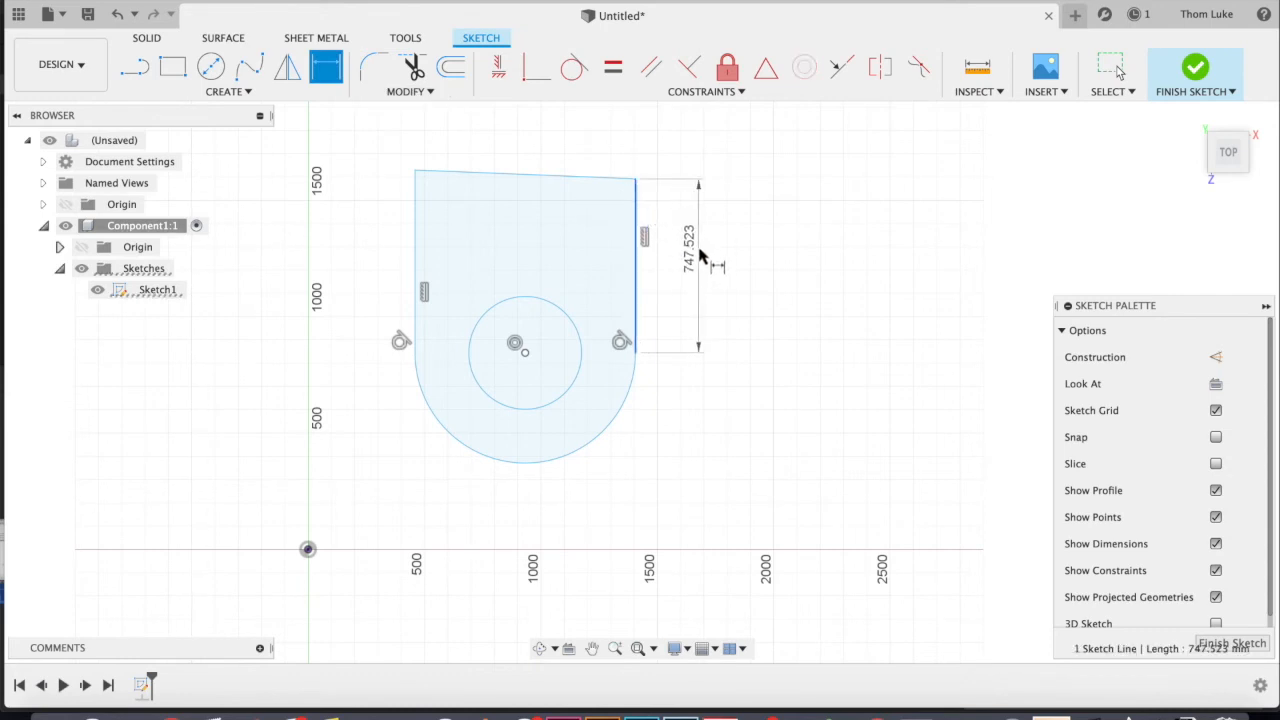
left_click(701, 250)
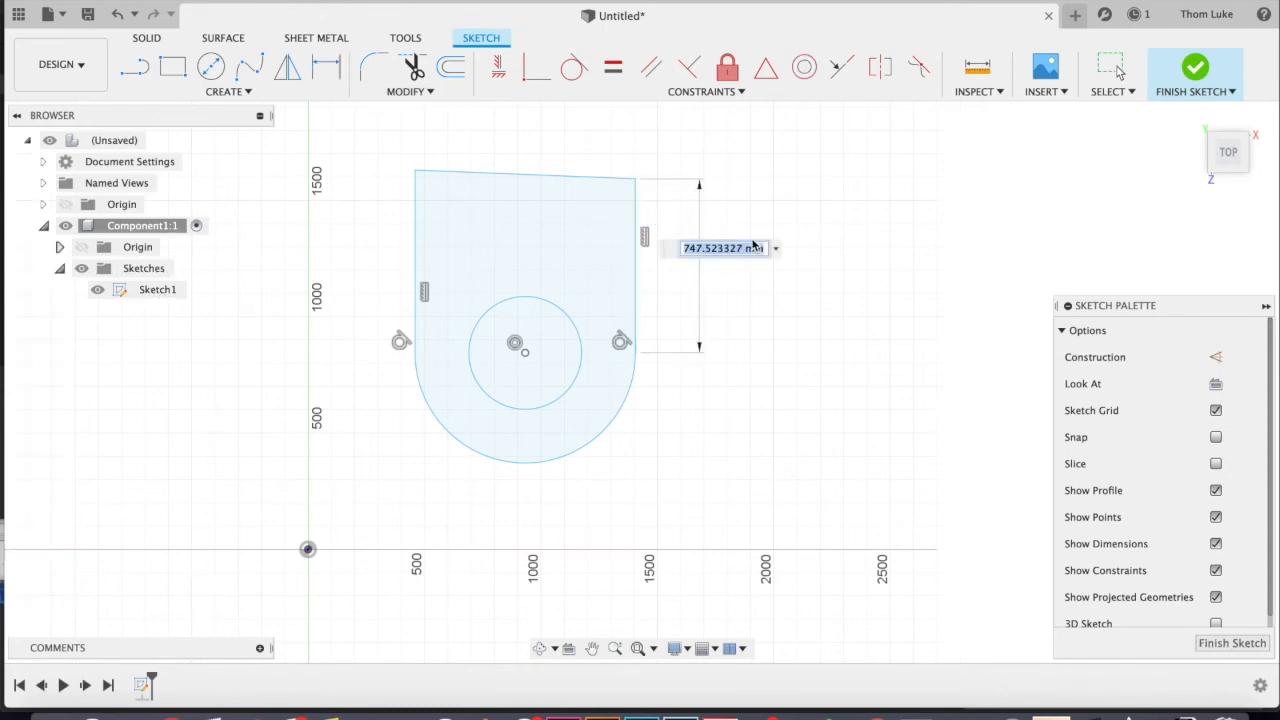
type("750")
key("Return")
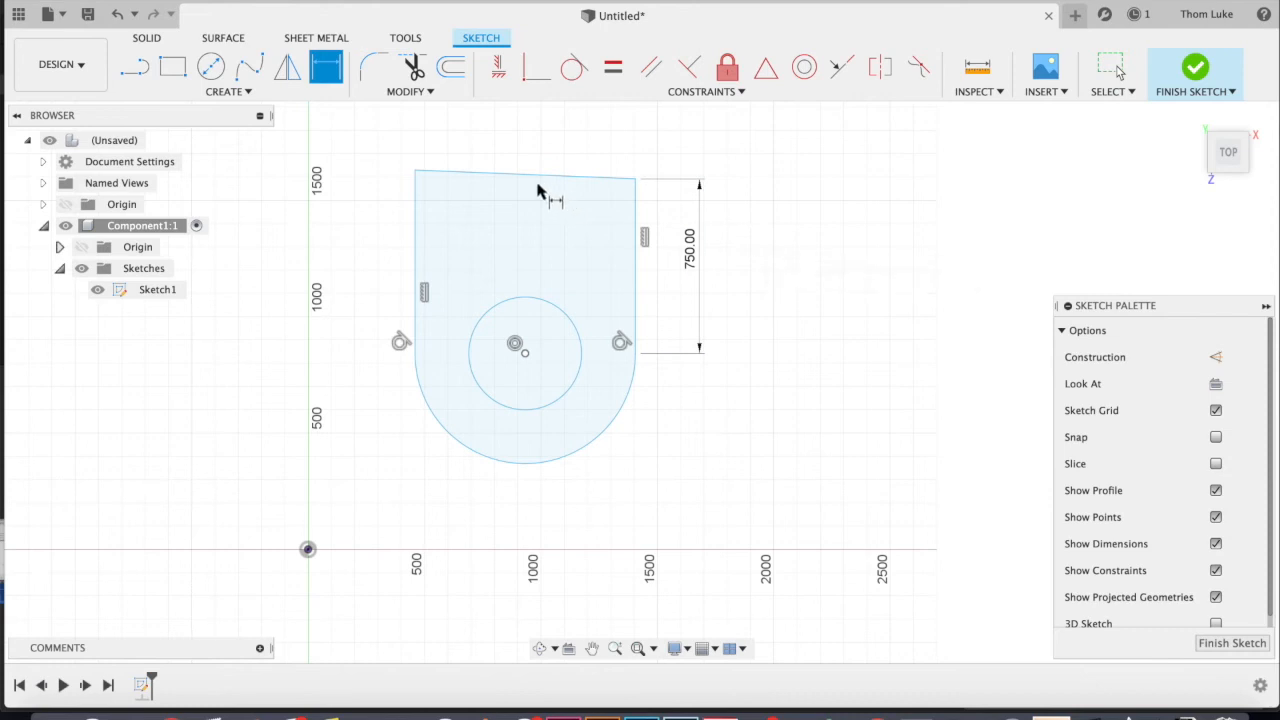
left_click(325, 63)
key("Escape")
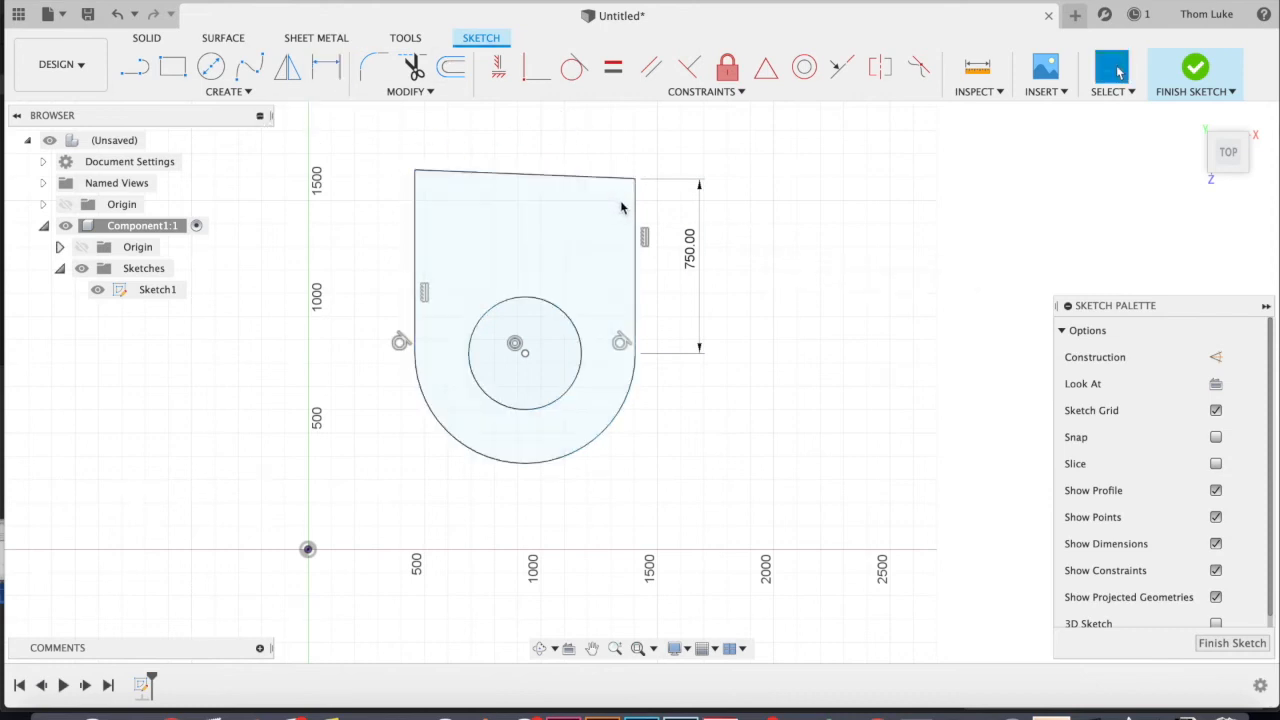
Step: Apply an Equal constraint to the outline's two vertical sides and its top edge
left_click(634, 200)
left_click(417, 207, "shift")
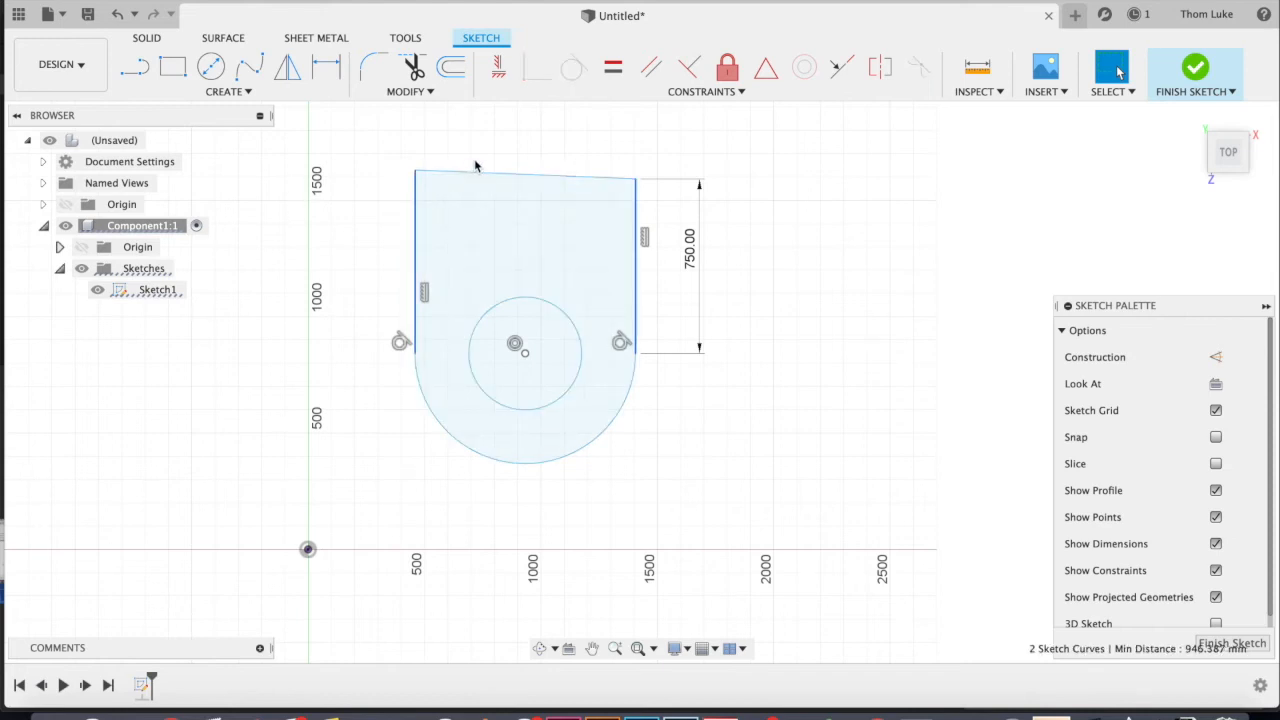
left_click(608, 75)
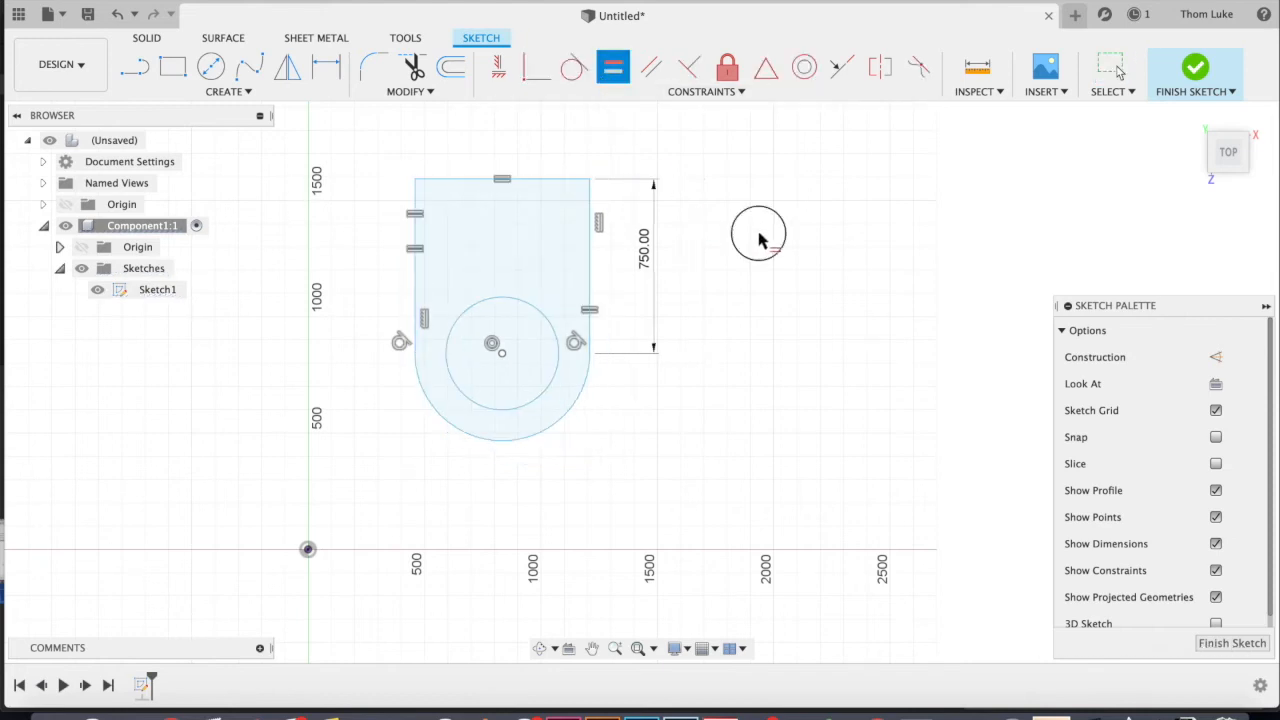
Step: Move the outline and circle so that their shared centre point sits on the sketch origin
scroll(620, 286, "up", 1)
mouse_move(484, 366)
left_mouse_down()
mouse_move(474, 427)
mouse_move(287, 590)
mouse_move(268, 581)
left_mouse_up()
left_click(628, 431)
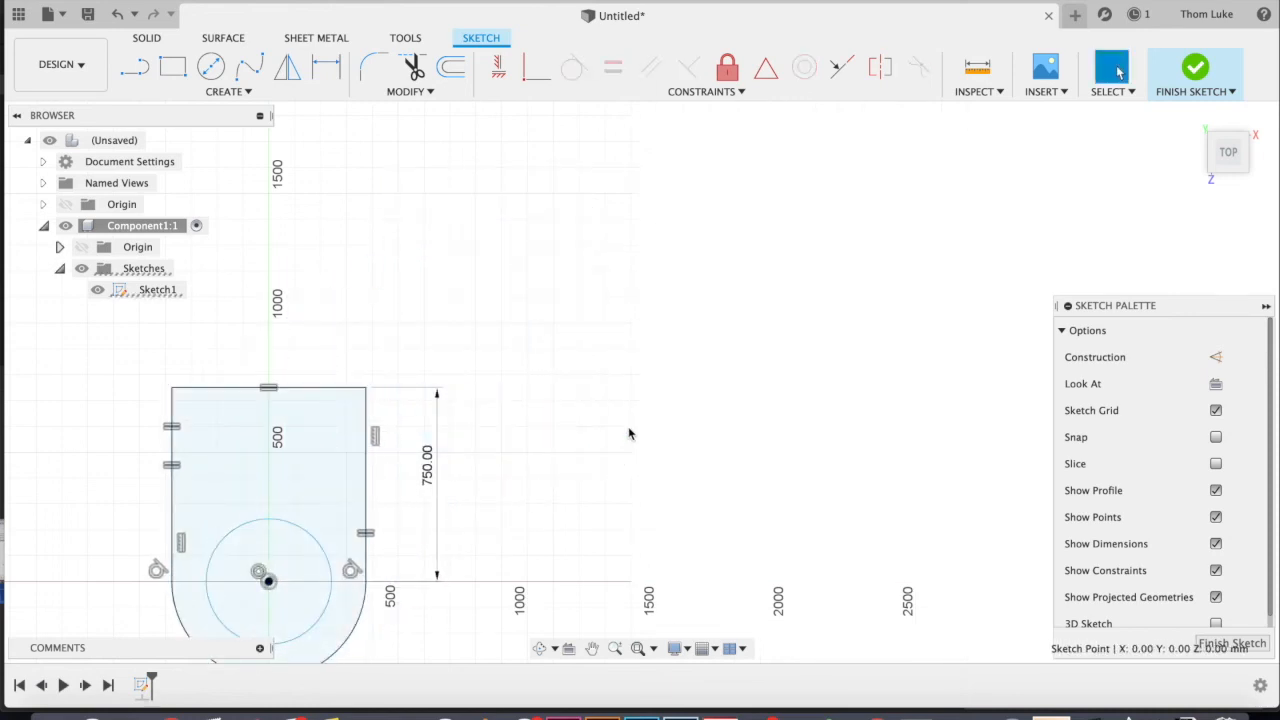
Step: Dimension the inner circle with a diameter of 450 mm
scroll(645, 402, "up", 2)
scroll(668, 401, "down", 4)
scroll(346, 626, "up", 2)
scroll(382, 600, "up", 3)
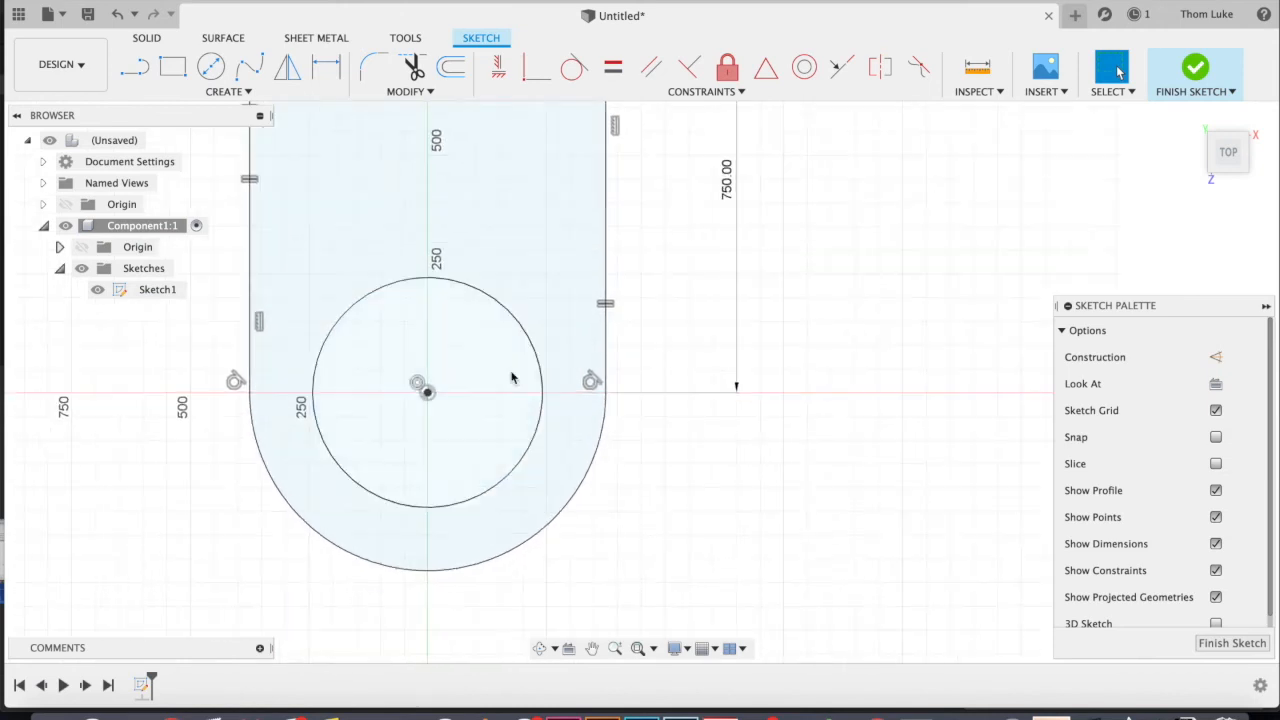
left_click(326, 66)
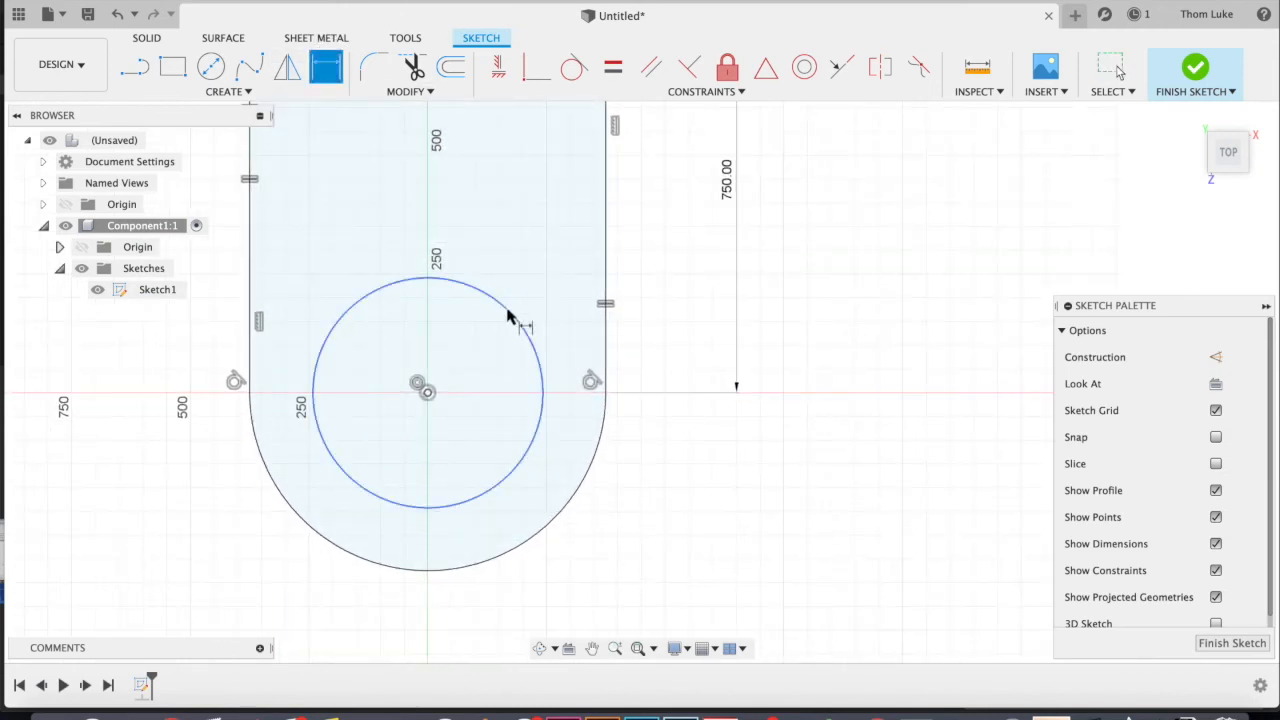
left_click(518, 218)
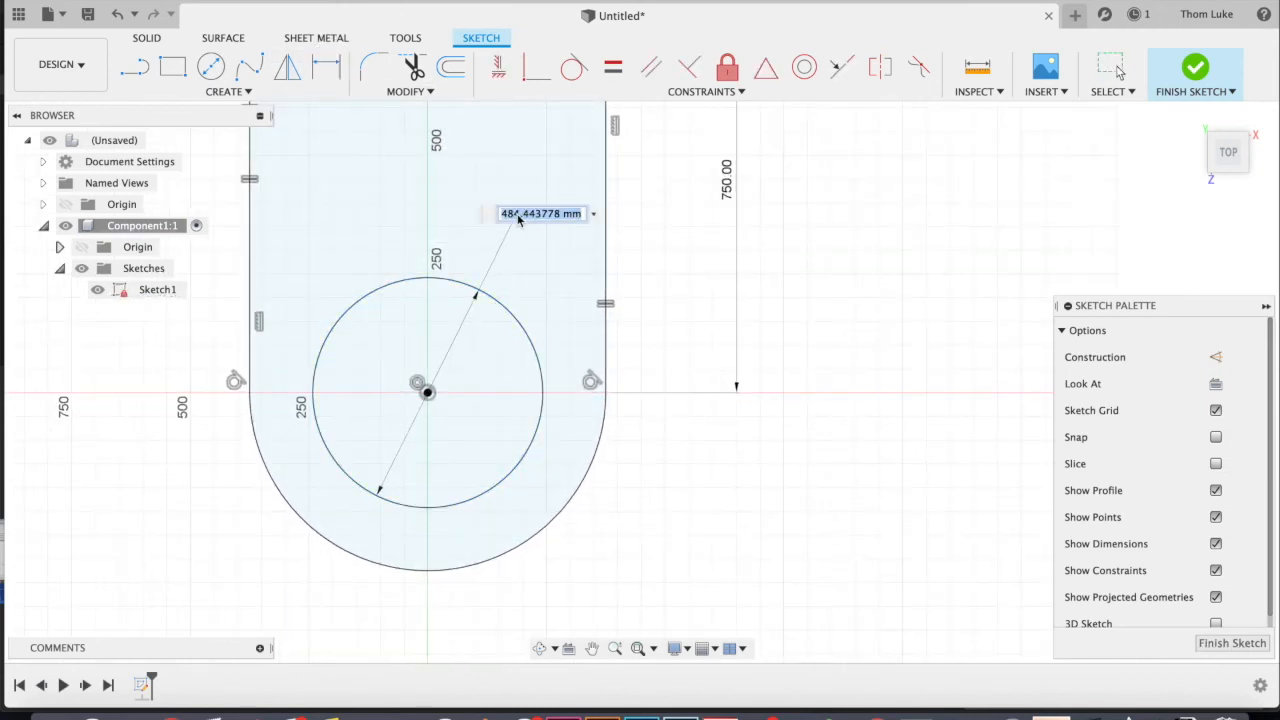
key("Return")
scroll(614, 366, "up", 2)
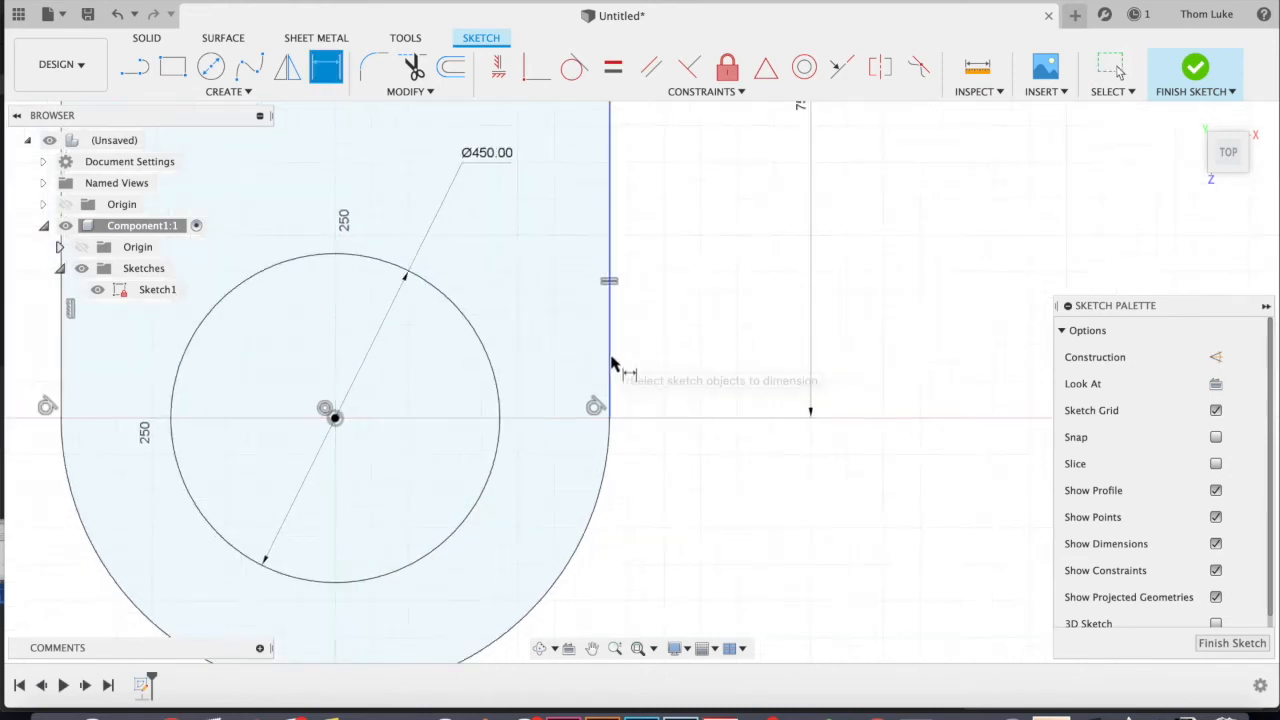
Step: Reposition the circle's diameter dimension outside the outline, below the lower arc
scroll(606, 410, "down", 5)
key("Escape")
left_click_drag(586, 327, 450, 560)
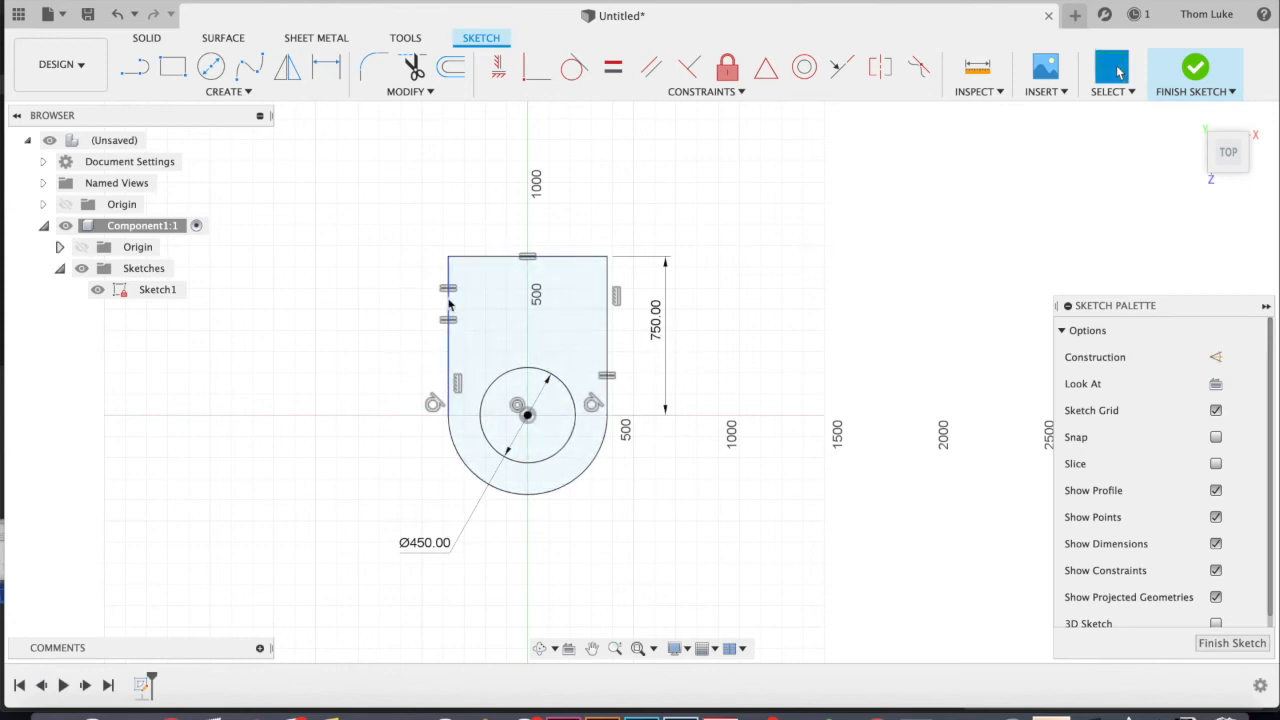
Step: Test whether the outline's side and top edges can still be moved
left_click(608, 315)
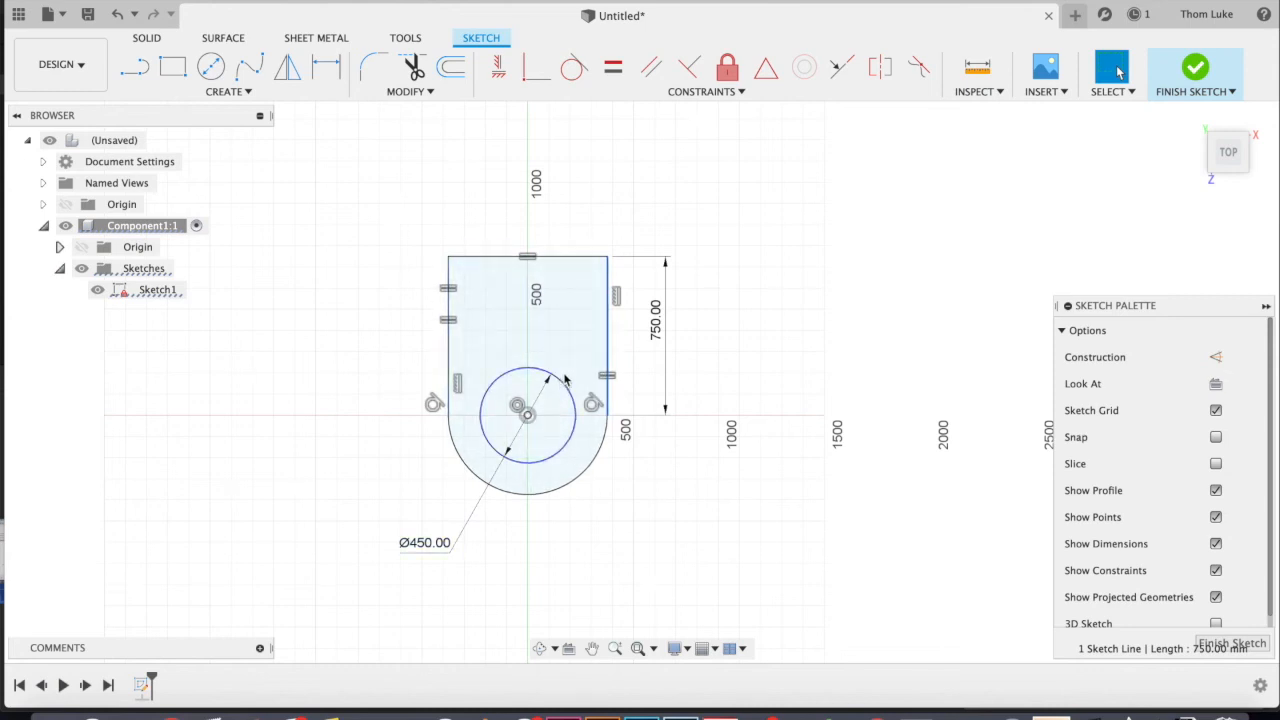
scroll(700, 325, "down", 2)
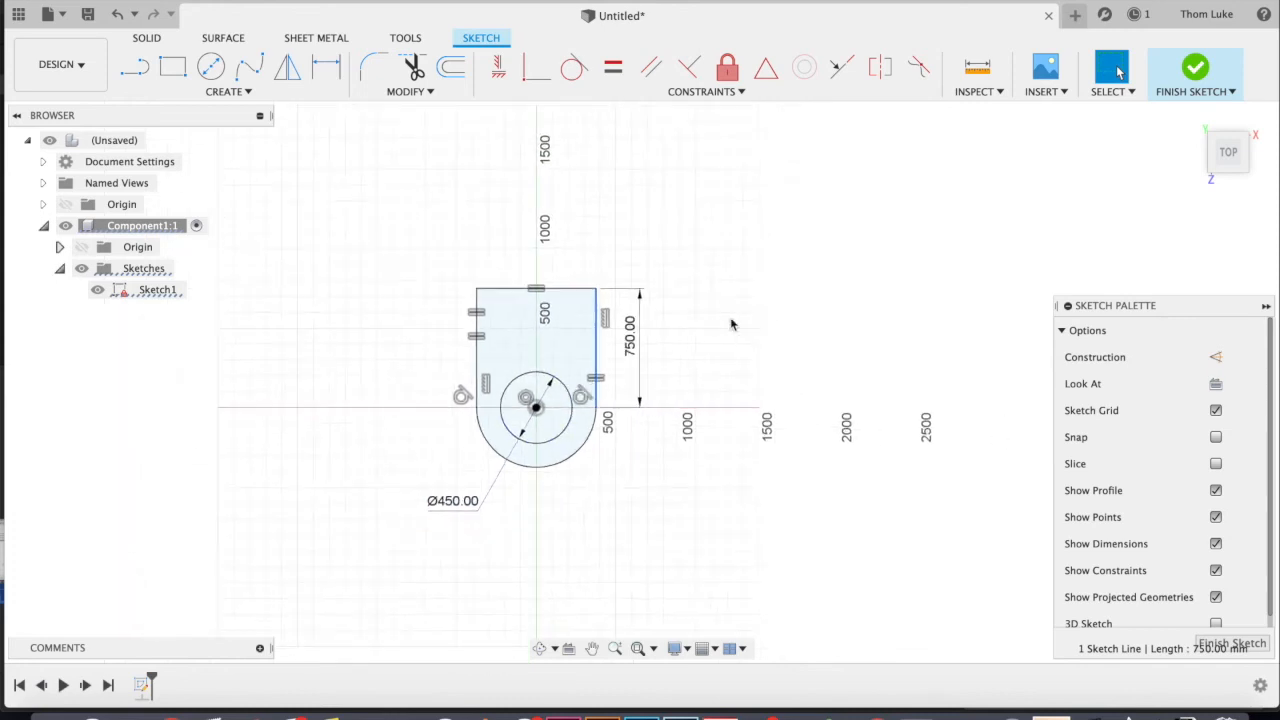
left_click(670, 335)
left_click(596, 320)
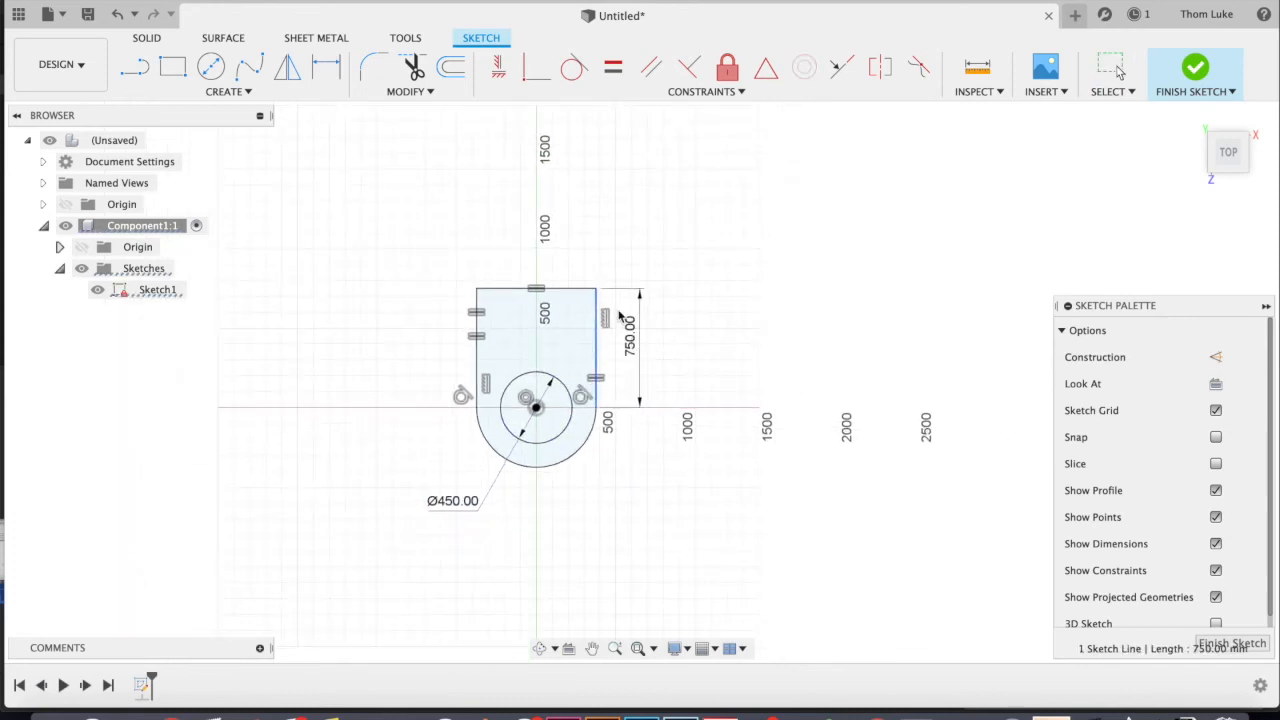
left_click_drag(504, 289, 484, 240)
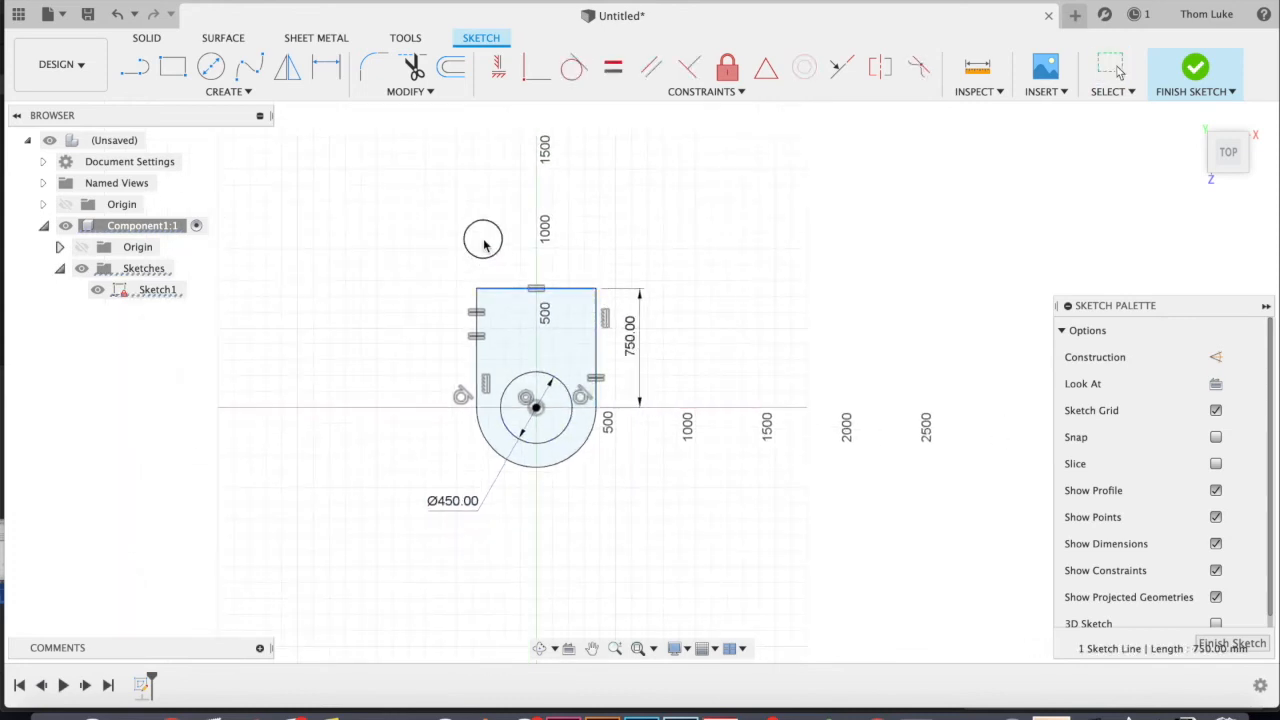
Step: Finish the sketch containing the constrained outline and circle
left_click(1190, 85)
middle_click_drag(598, 251, 581, 312, "shift")
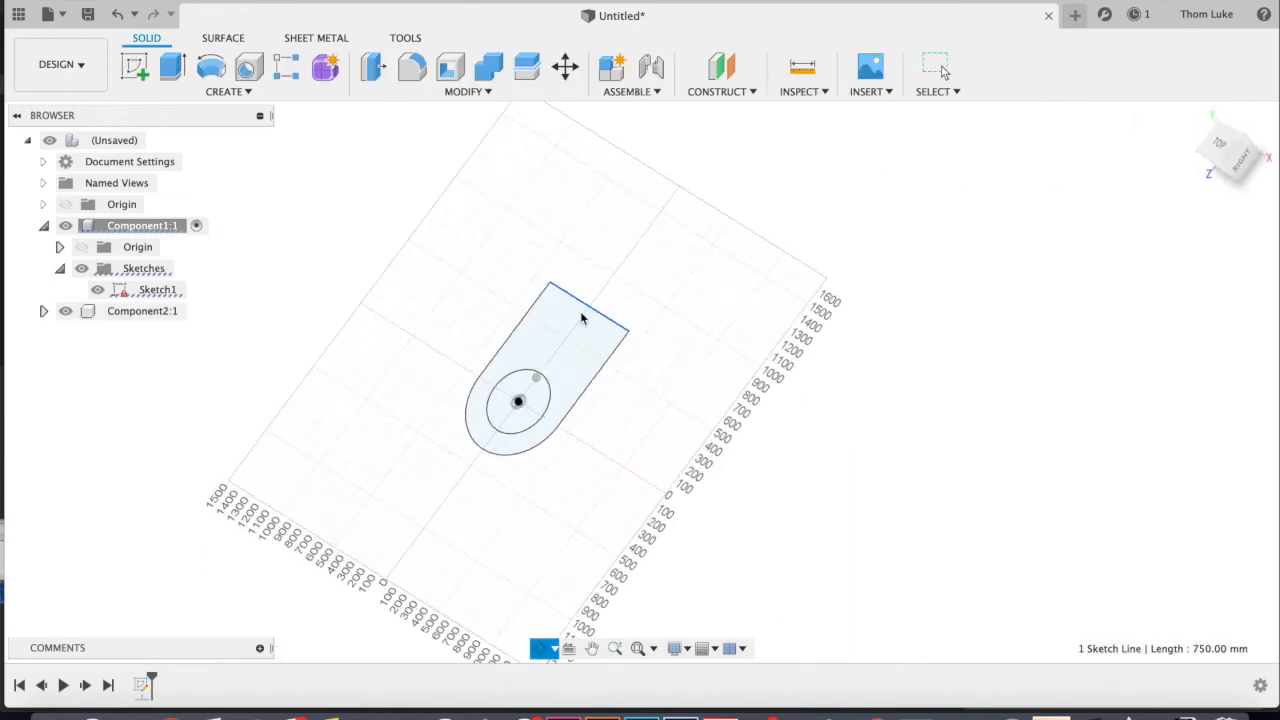
scroll(612, 342, "down", 3)
scroll(586, 389, "up", 5)
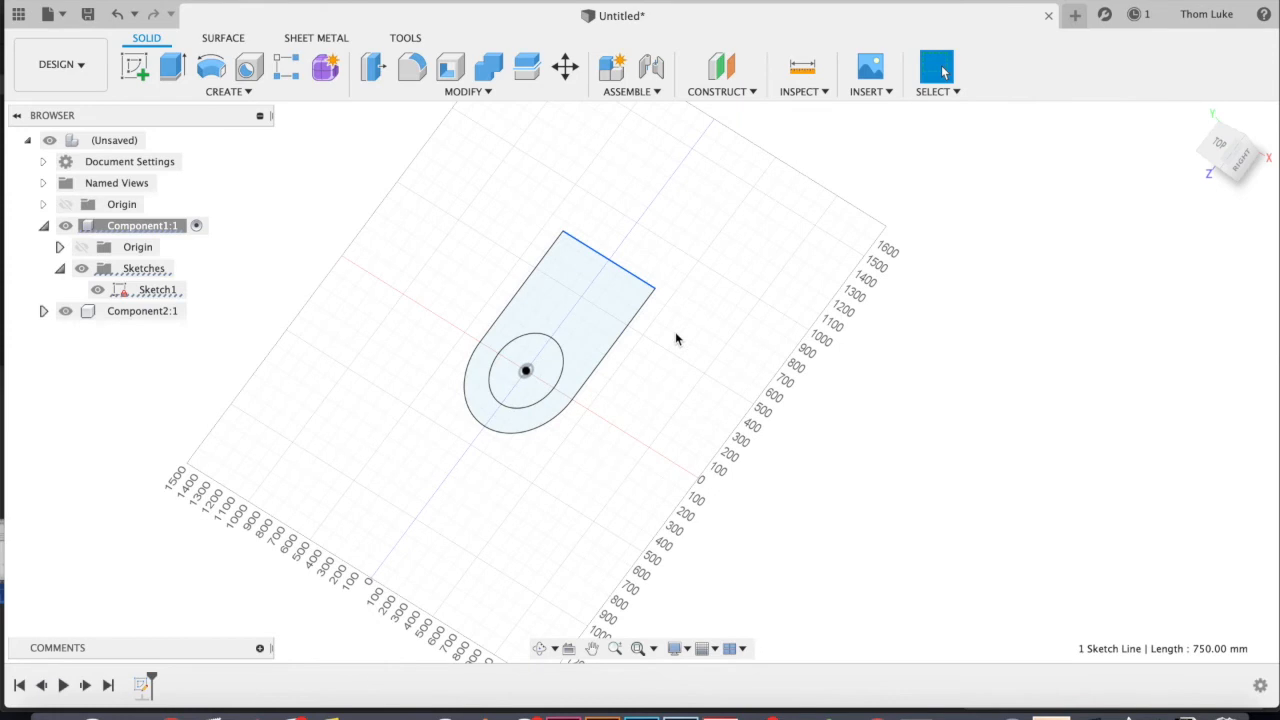
Step: Set up an extrusion of the outline region around the circle as a new body with a distance of 300 mm
left_click(173, 91)
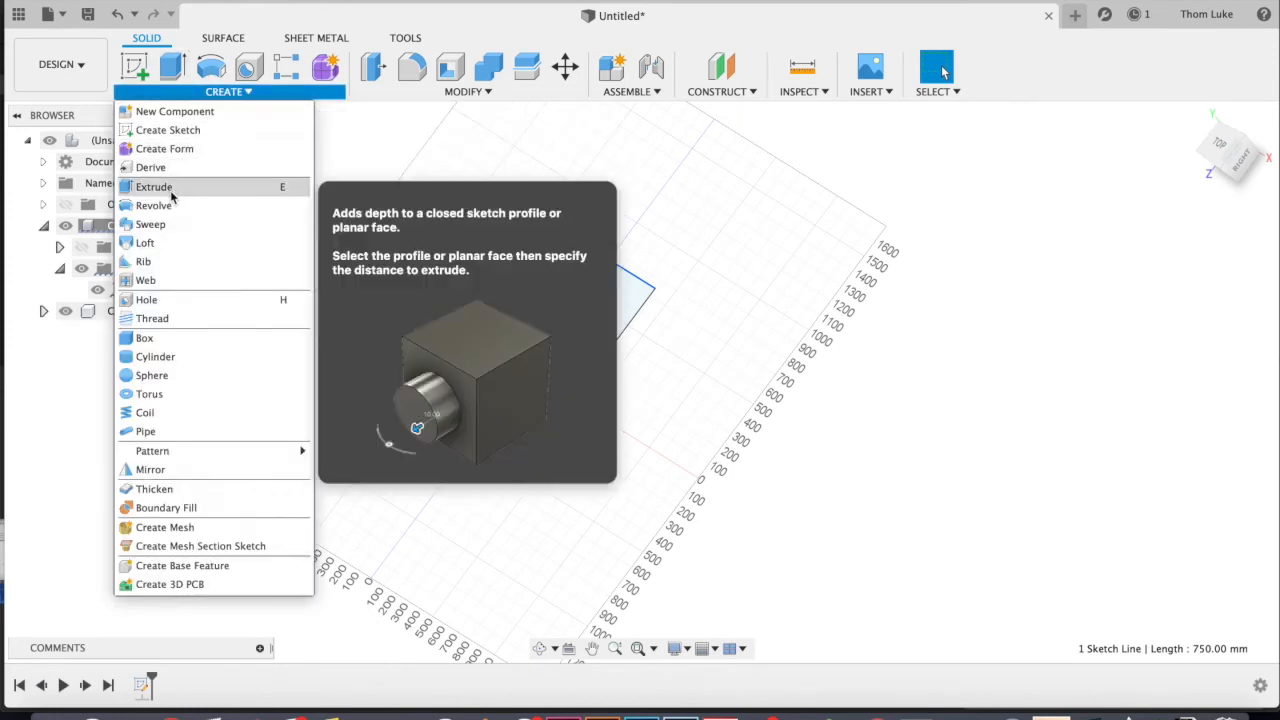
left_click(170, 192)
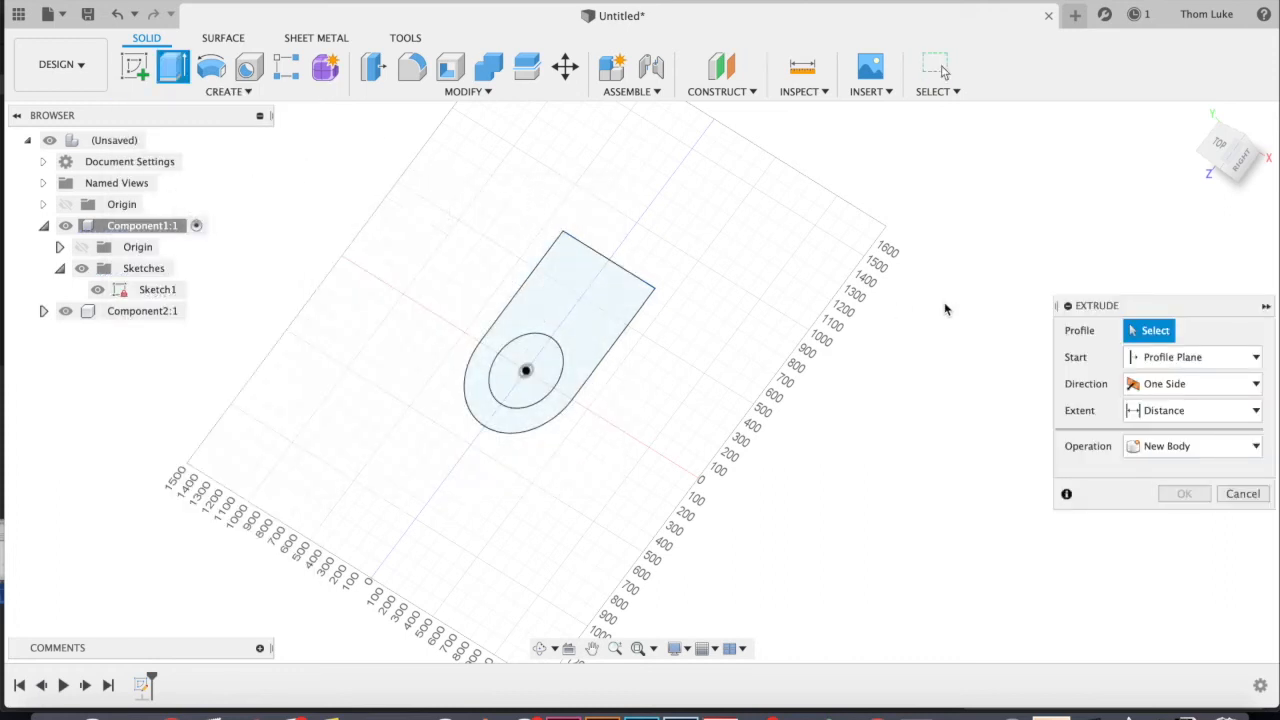
left_click(1153, 336)
left_click(618, 287)
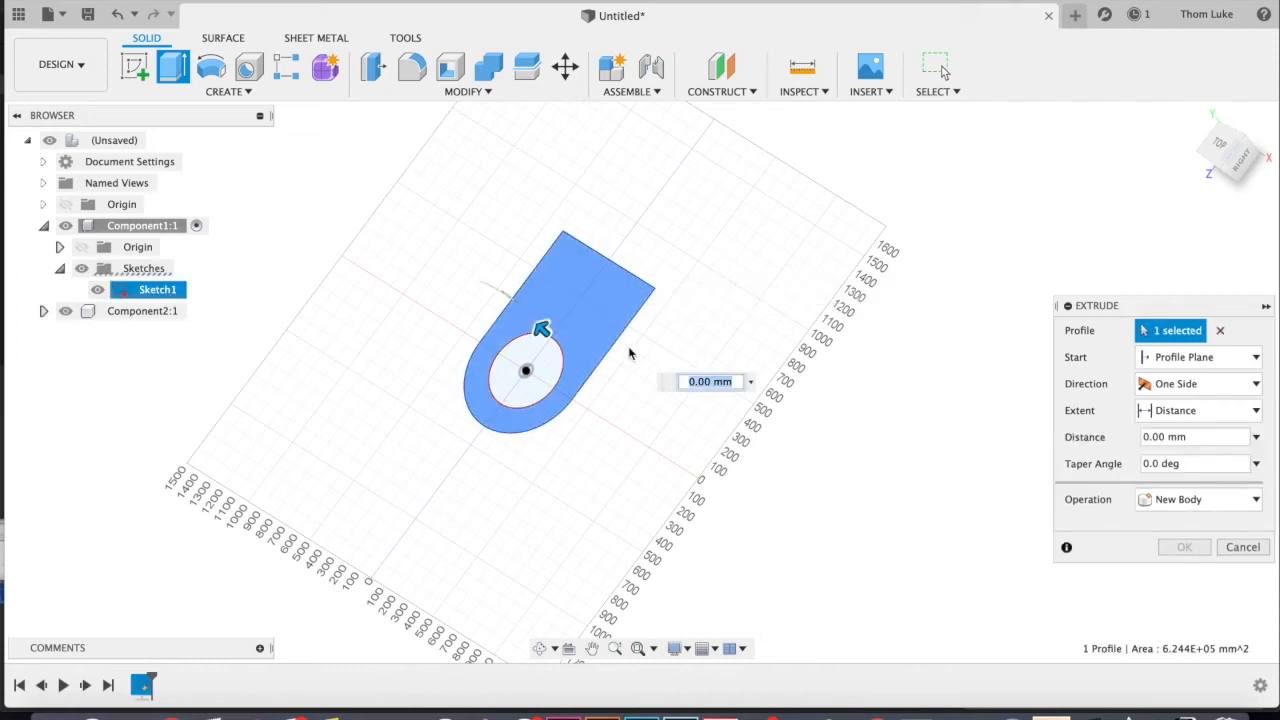
scroll(504, 349, "up", 4)
scroll(551, 340, "up", 3)
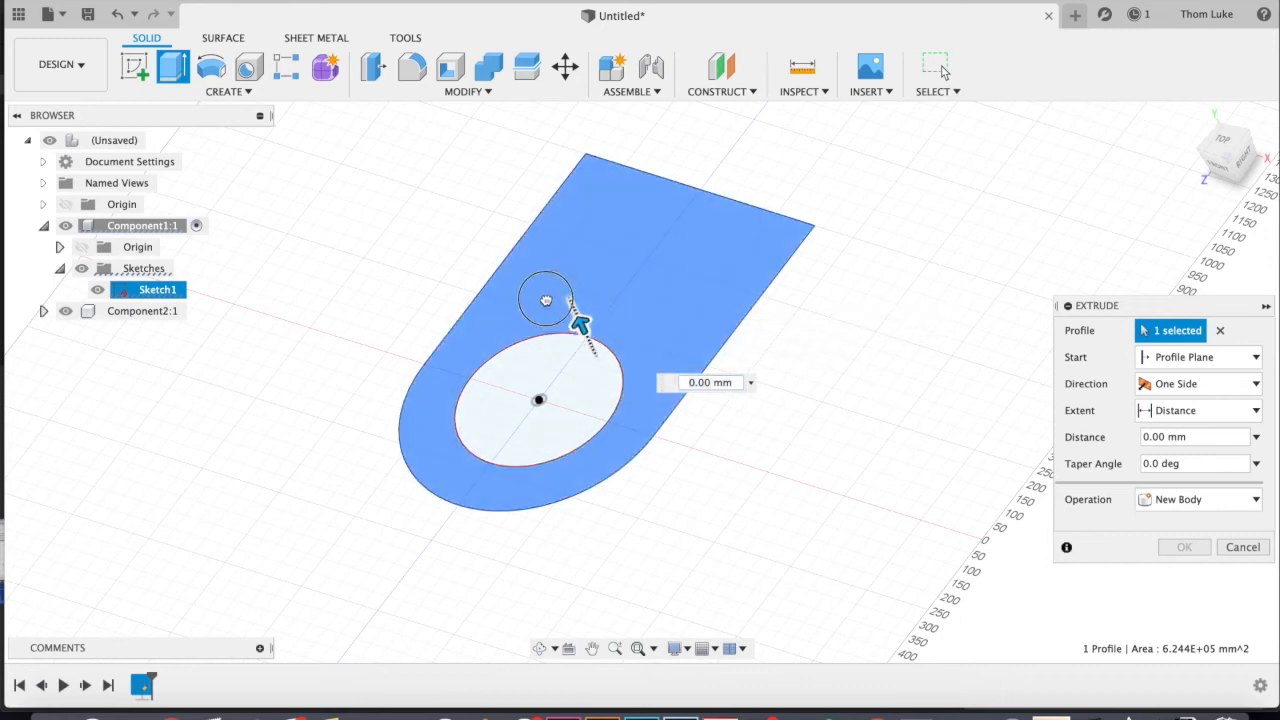
left_click_drag(546, 300, 517, 262)
middle_click_drag(517, 262, 522, 380, "shift")
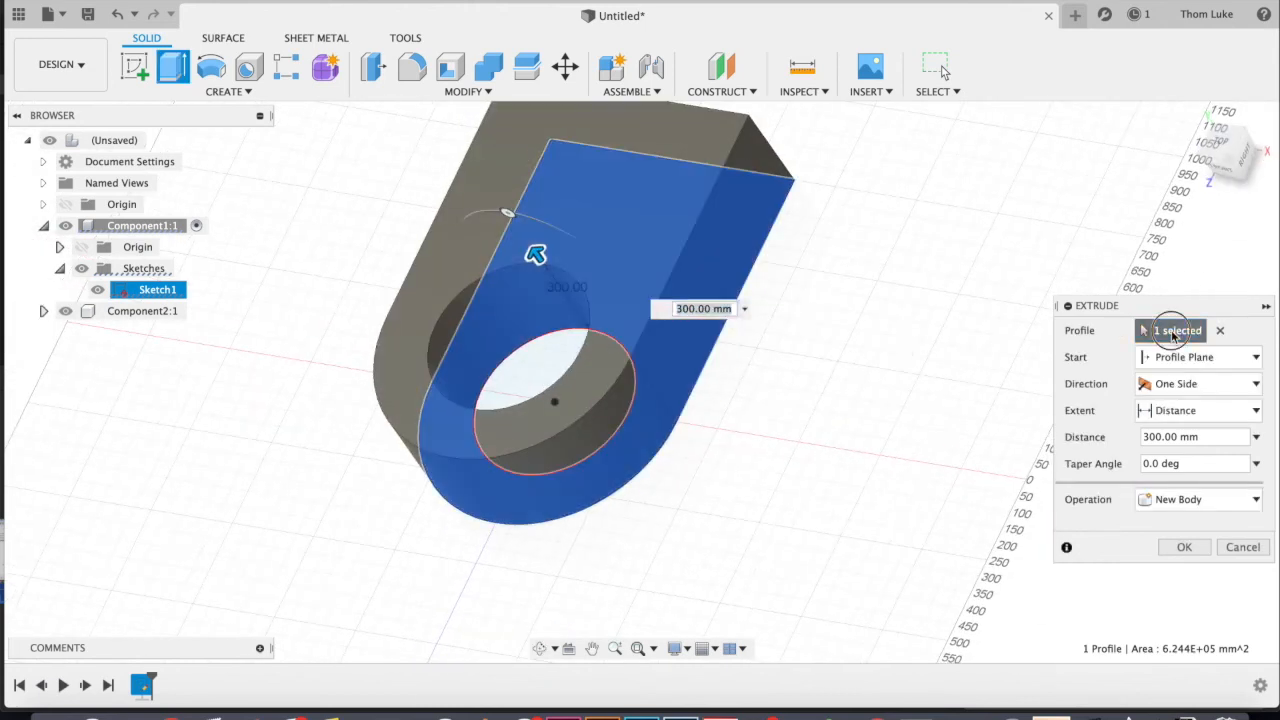
Step: Add the inner circle to the extrusion's profiles and set the distance to 400 mm
left_click(567, 355)
middle_click_drag(611, 423, 703, 306, "shift")
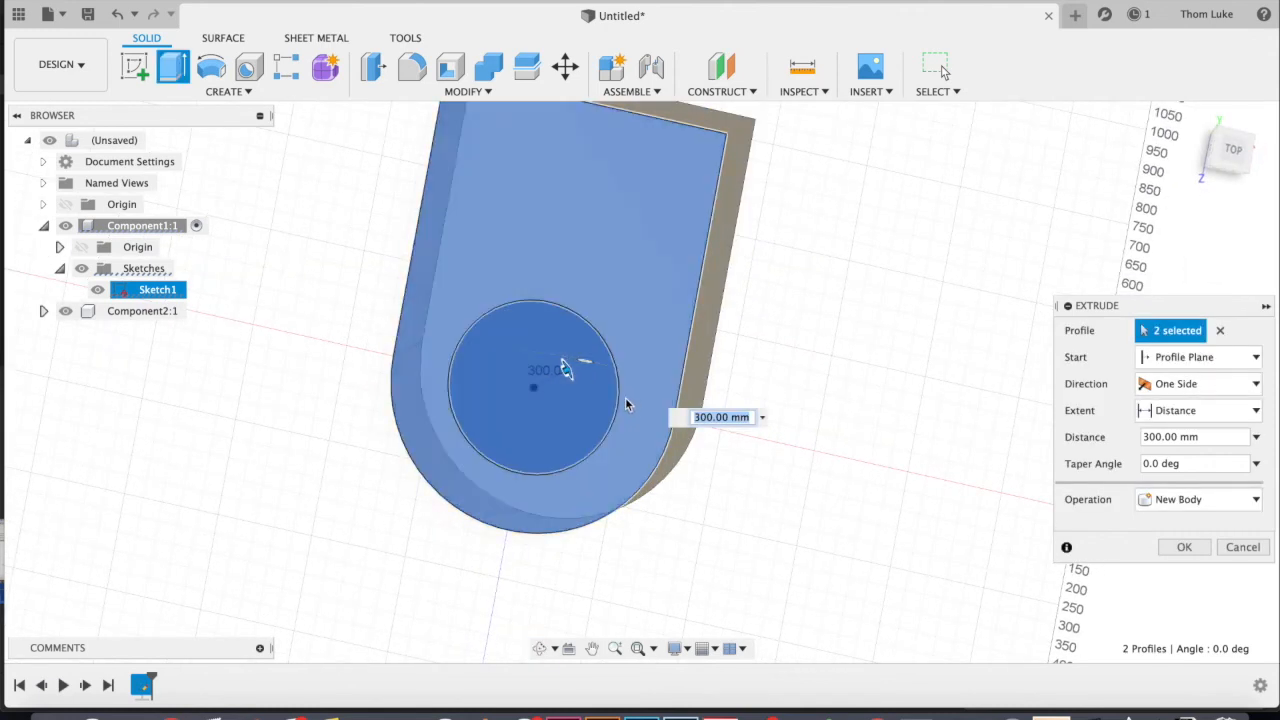
middle_click_drag(558, 392, 566, 257, "shift")
left_click_drag(557, 243, 562, 211)
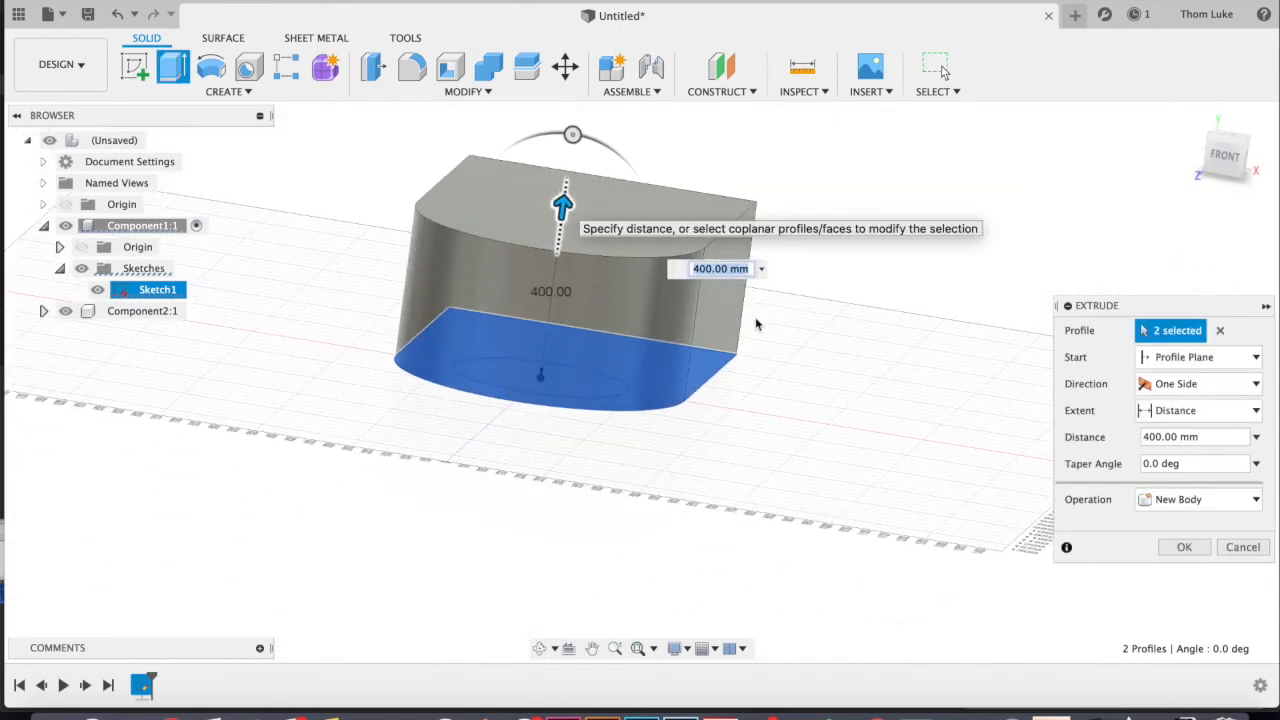
Step: Switch the extrusion profile to the inner circle alone and back to only the outline region around it
left_click(1218, 333)
middle_click_drag(863, 334, 566, 400, "shift")
left_click(563, 408)
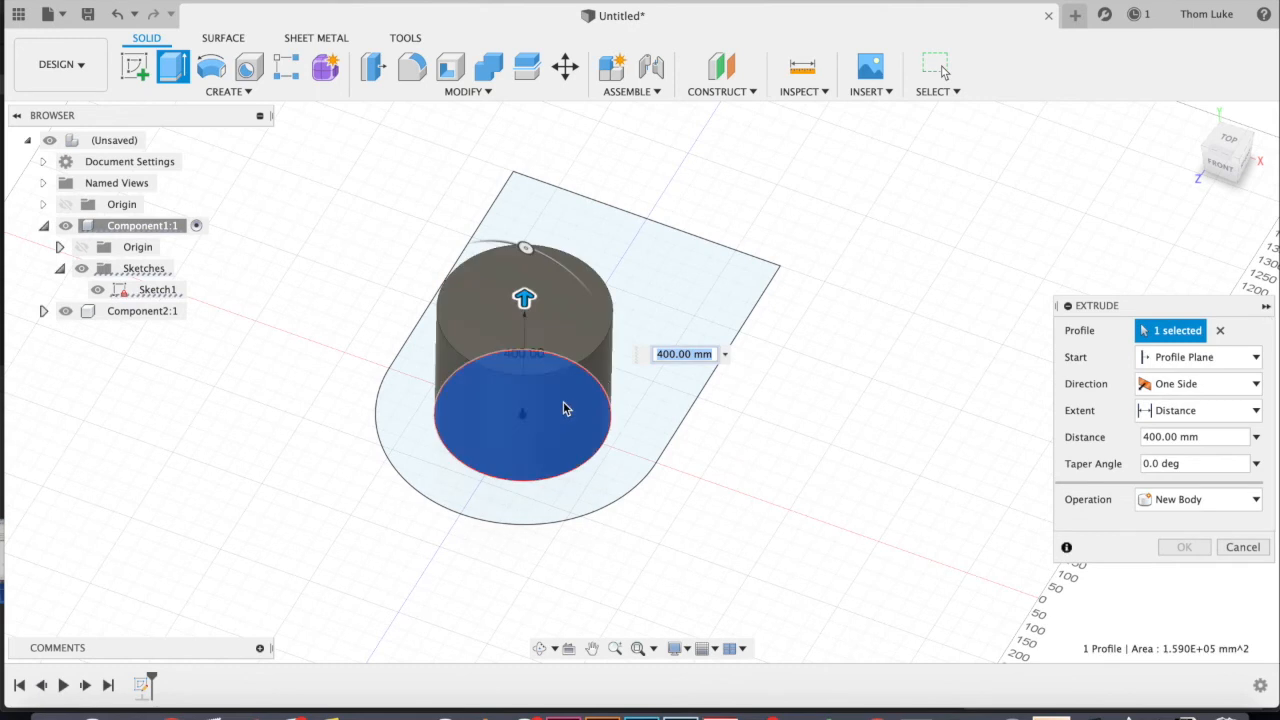
left_click(1219, 333)
left_click(641, 322)
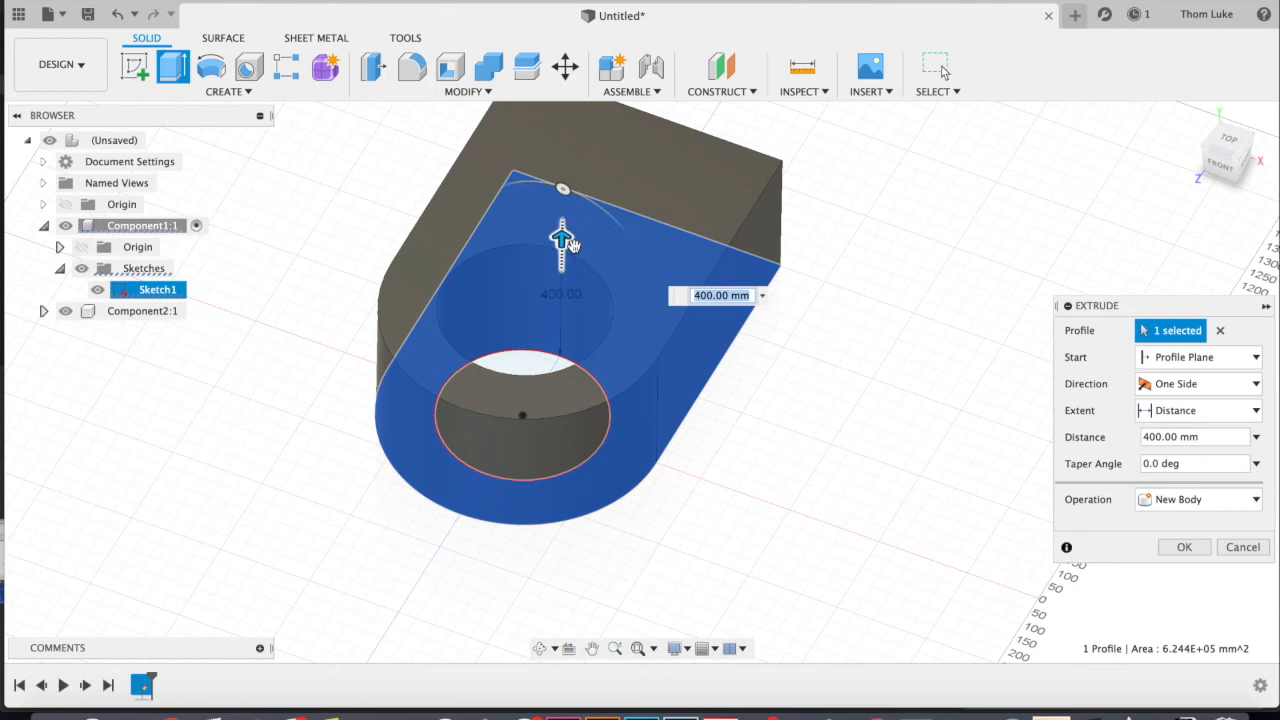
Step: Review the extent options and try the Two Sides direction, pulling the second side below the sketch plane
left_click(1228, 418)
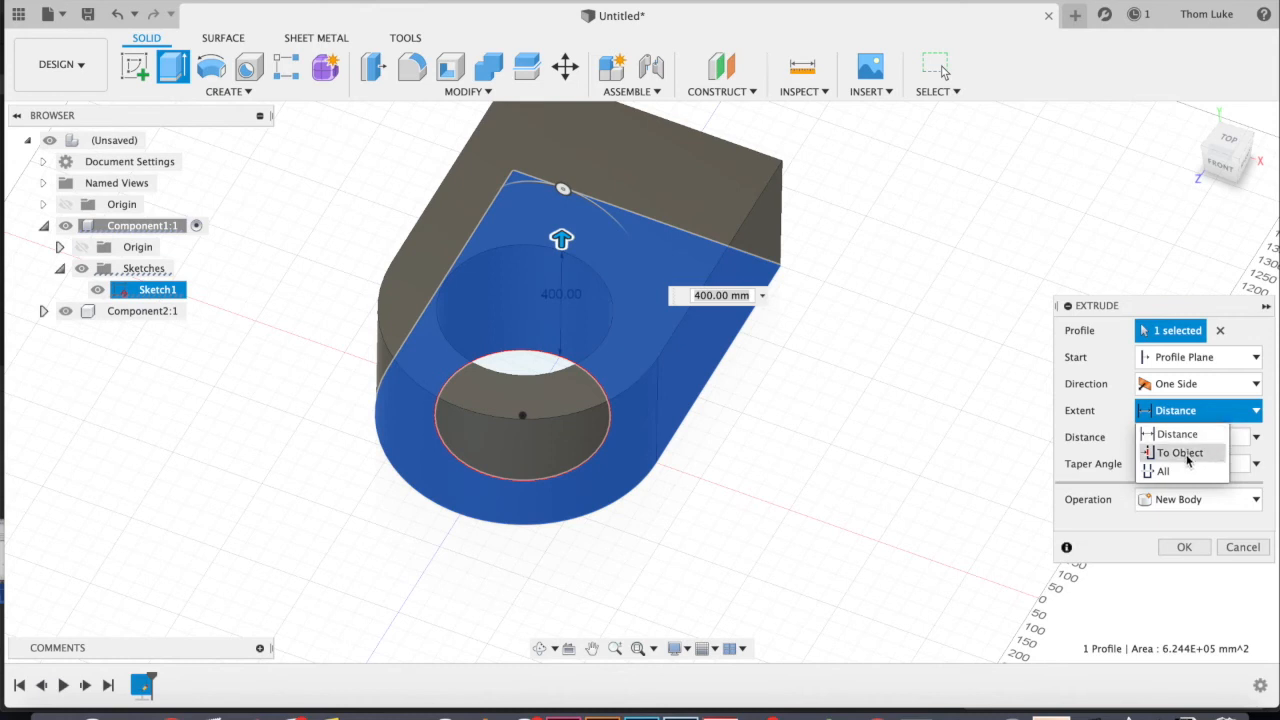
left_click(1255, 338)
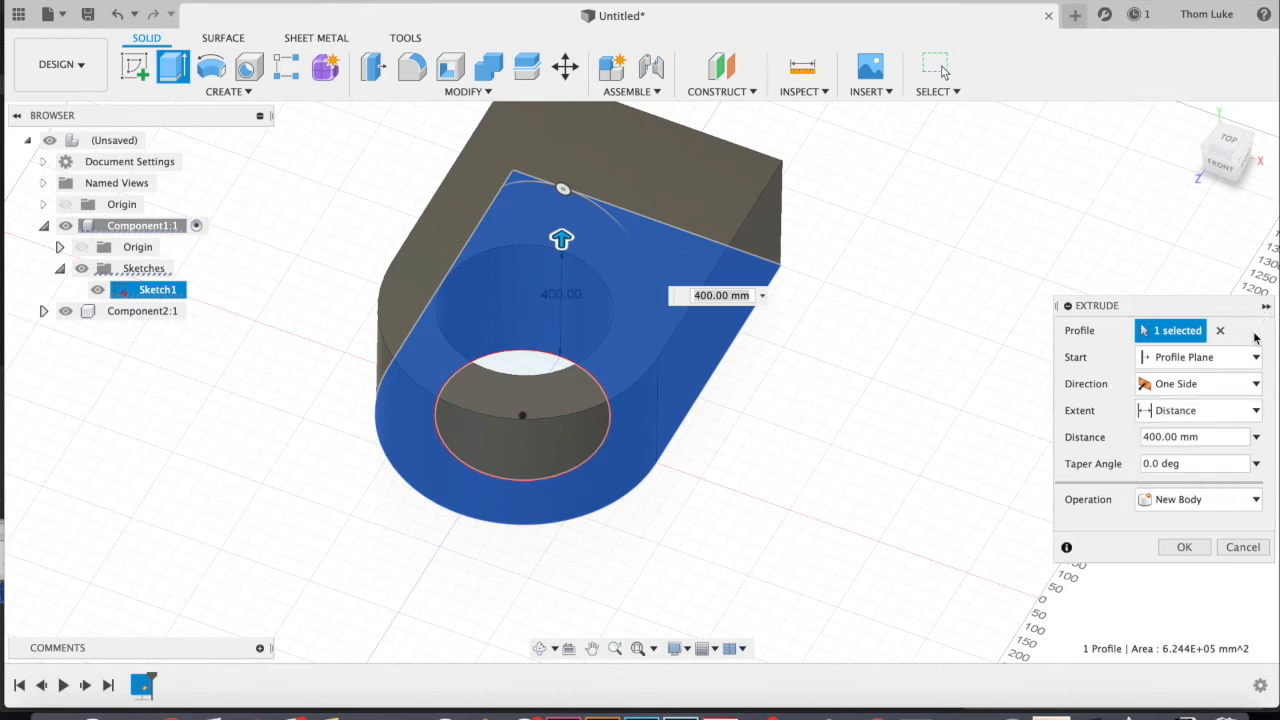
left_click(1212, 386)
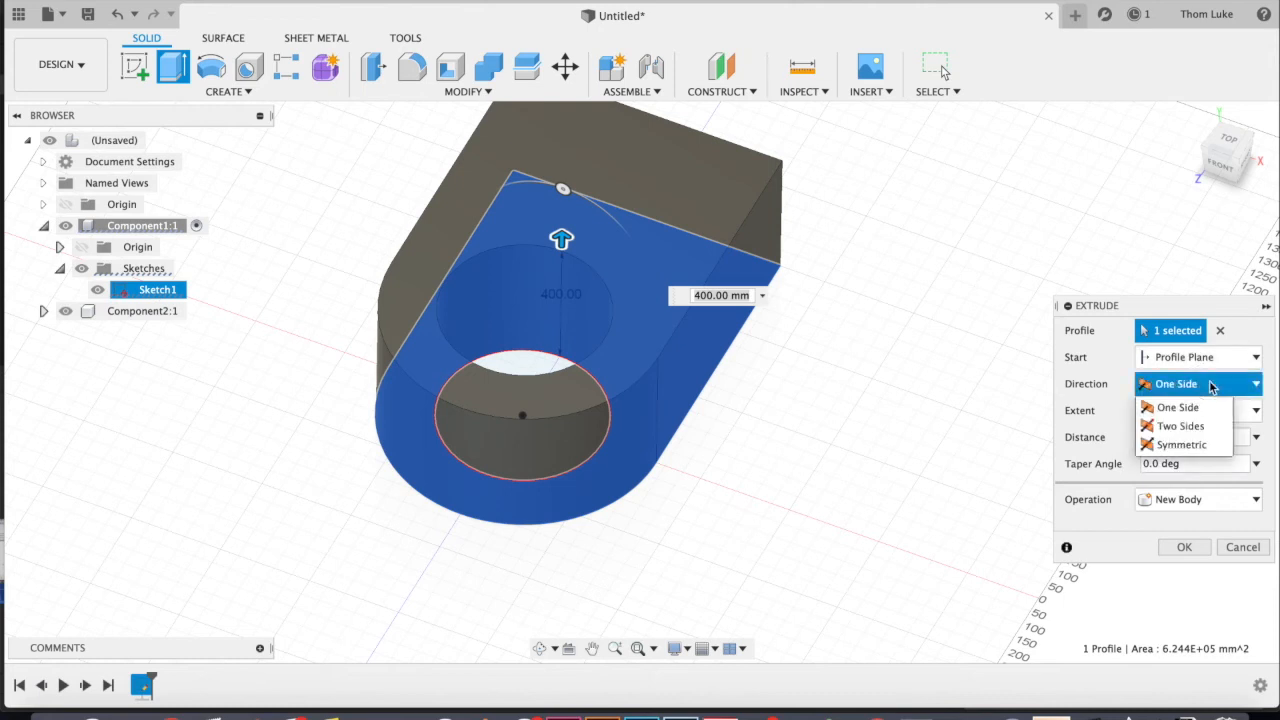
left_click(1182, 426)
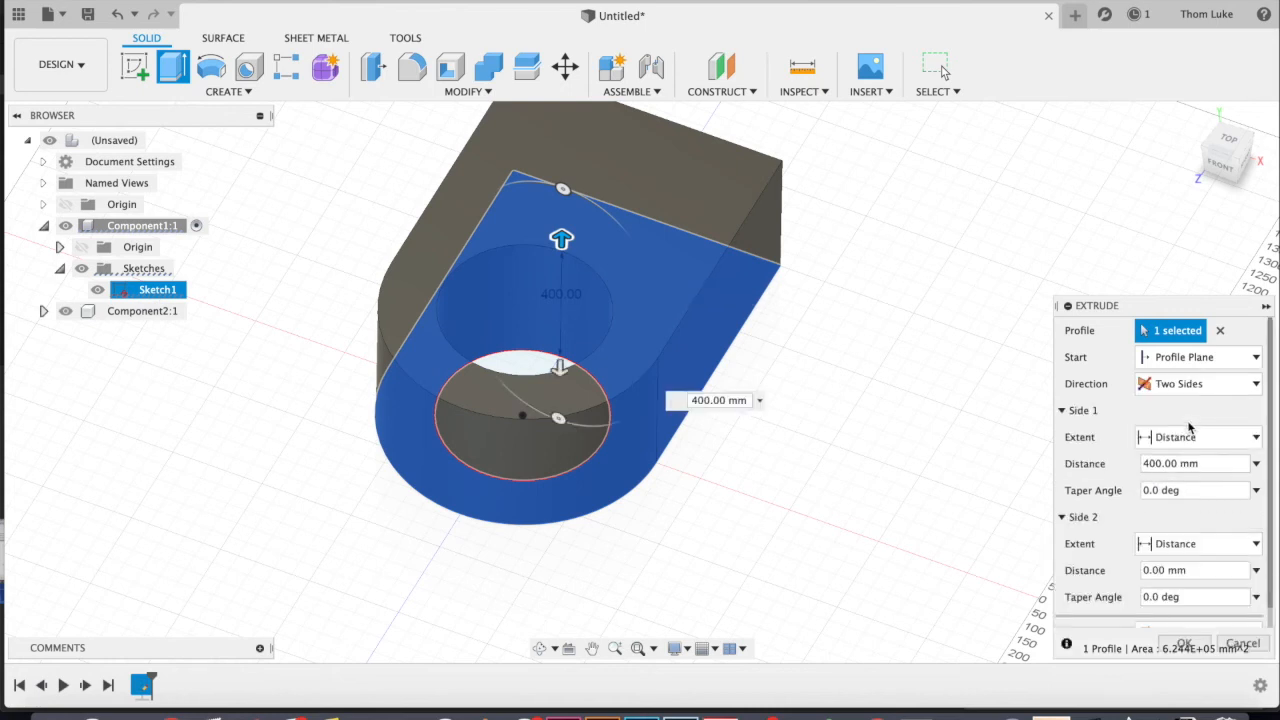
left_click_drag(558, 373, 586, 440)
Step: Set the extrusion direction to Symmetric, with 400 mm on each side of the sketch plane
middle_click_drag(650, 475, 750, 408, "shift")
left_click(1223, 383)
left_click(1195, 424)
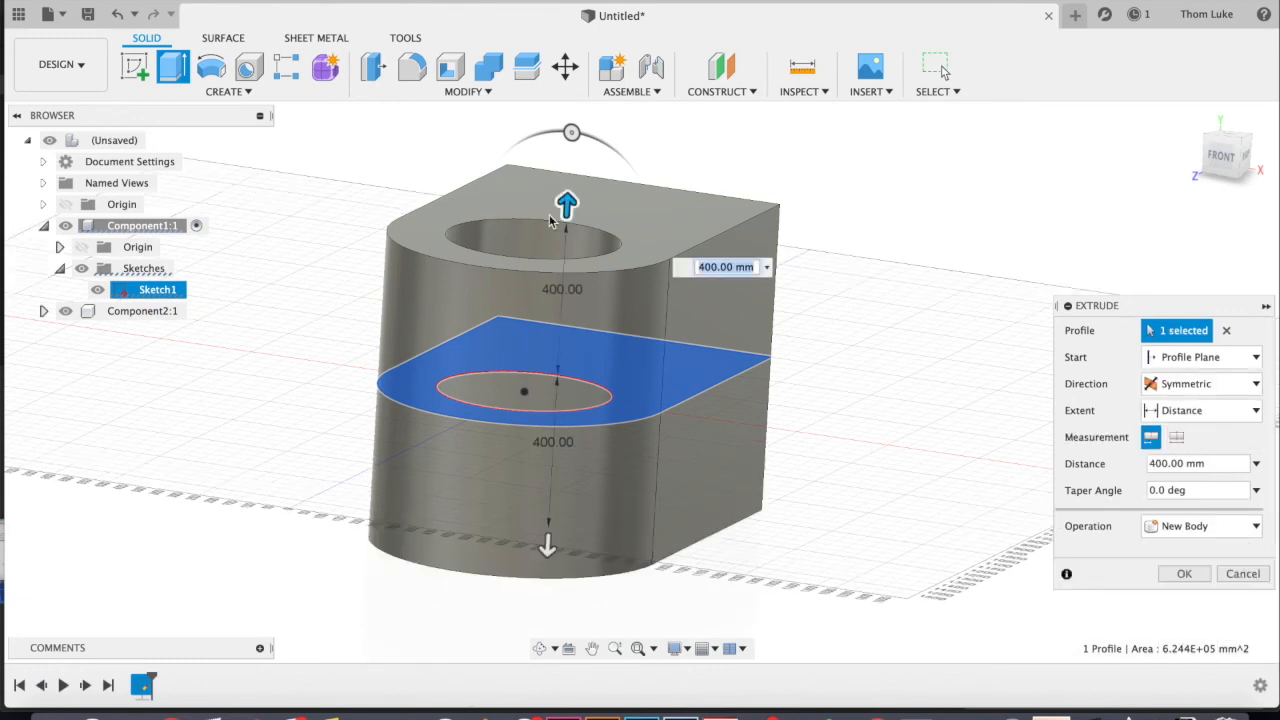
Step: Set the symmetric extrusion distance to 350 mm and try a taper angle of -2 degrees
mouse_move(568, 206)
left_mouse_down()
mouse_move(565, 242)
mouse_move(565, 222)
left_mouse_up()
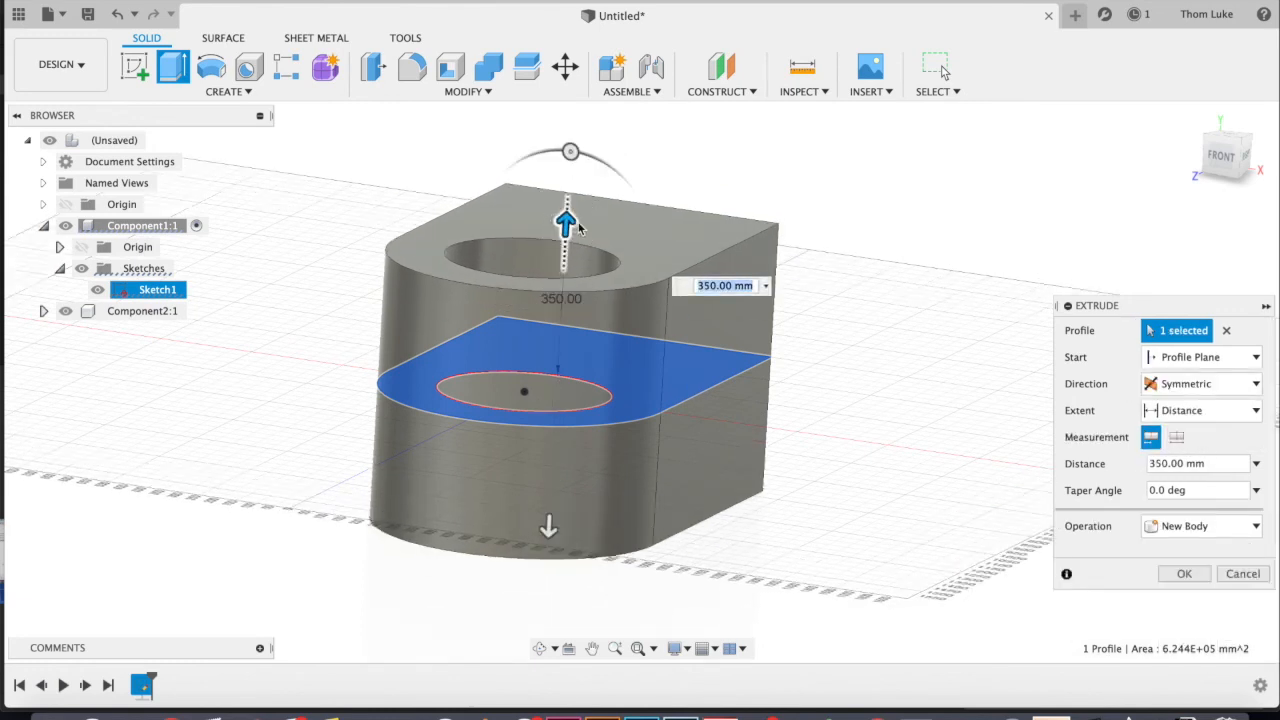
left_click(1211, 462)
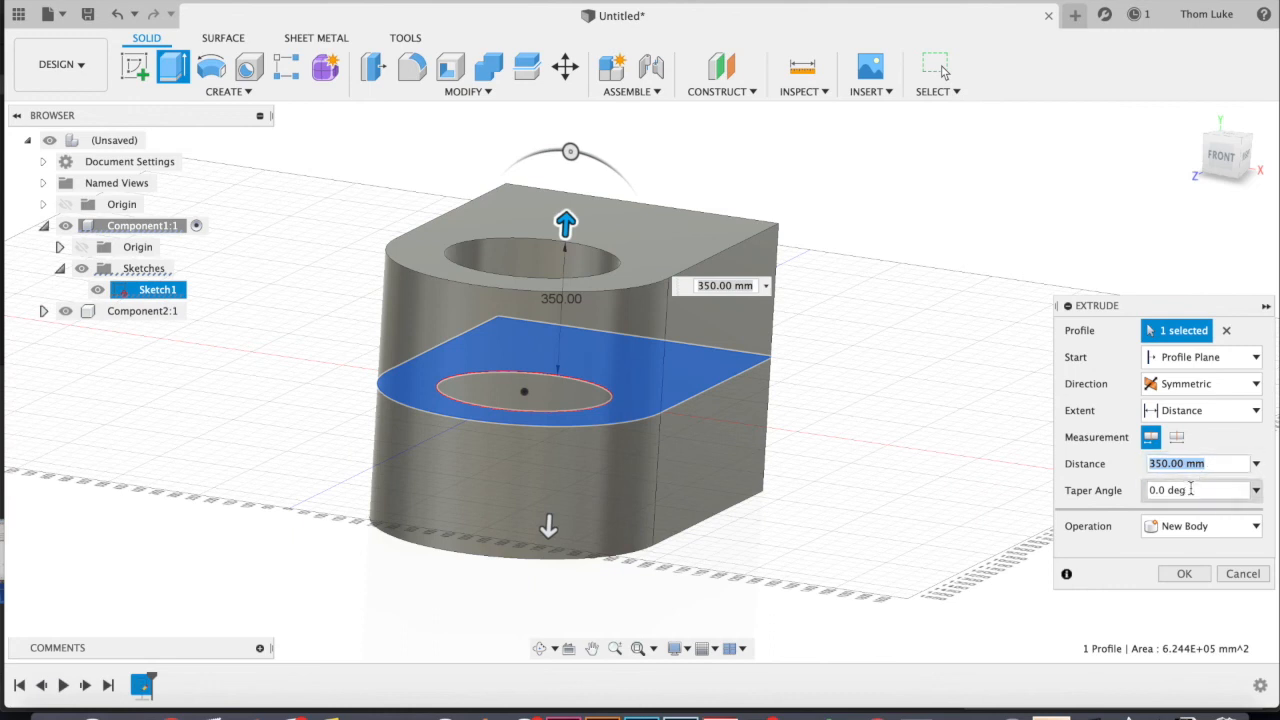
left_click(1256, 491)
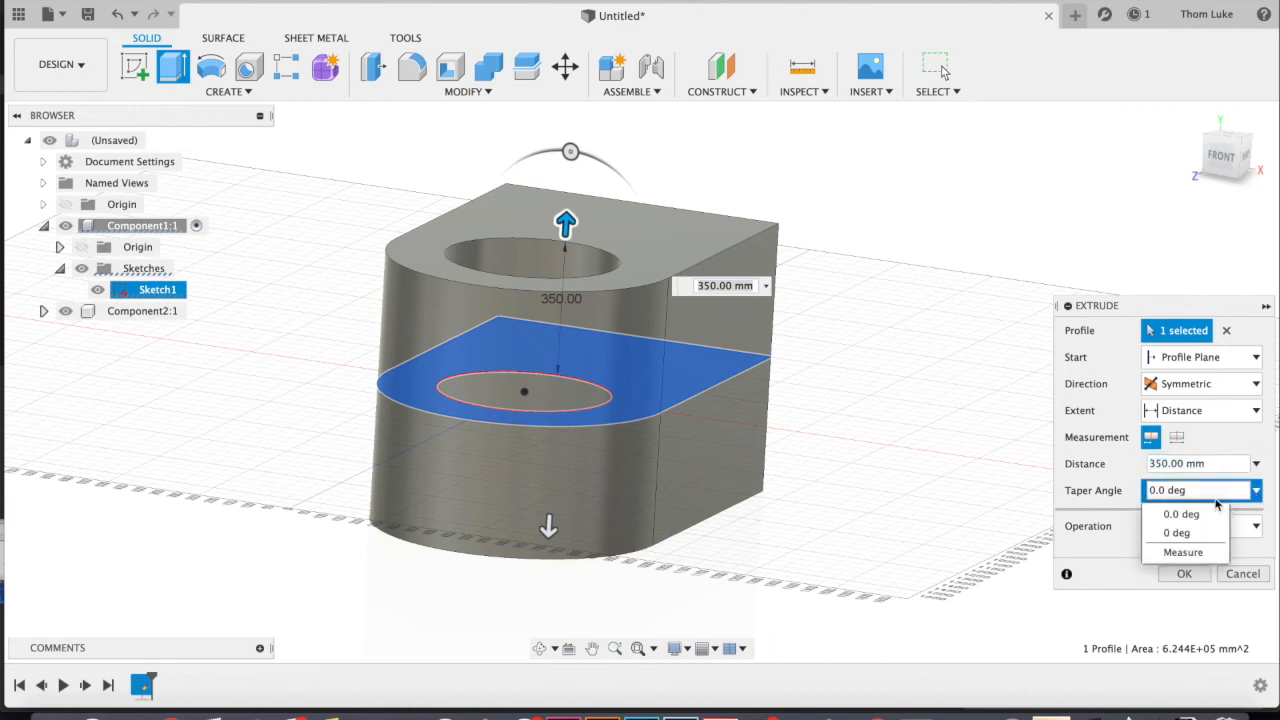
triple_click(1206, 494)
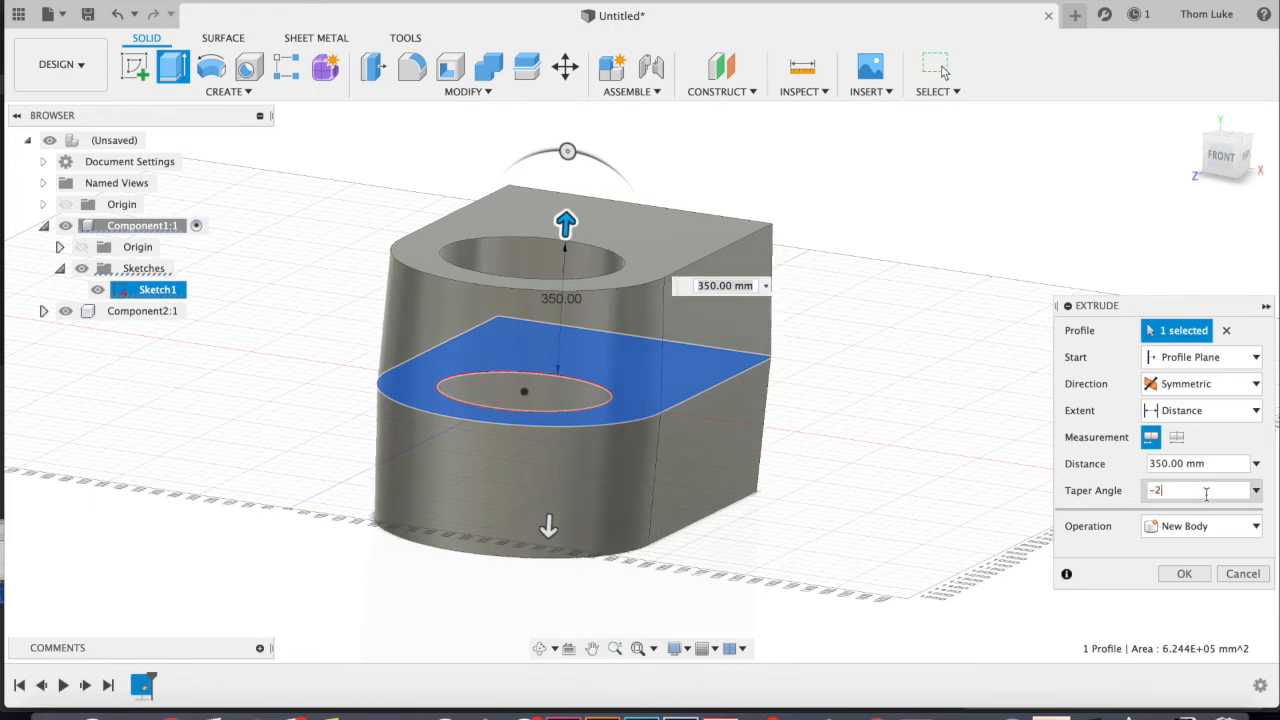
middle_click_drag(560, 360, 610, 340, "shift")
Step: Reset the extrusion's taper angle to 0
left_click(1176, 489)
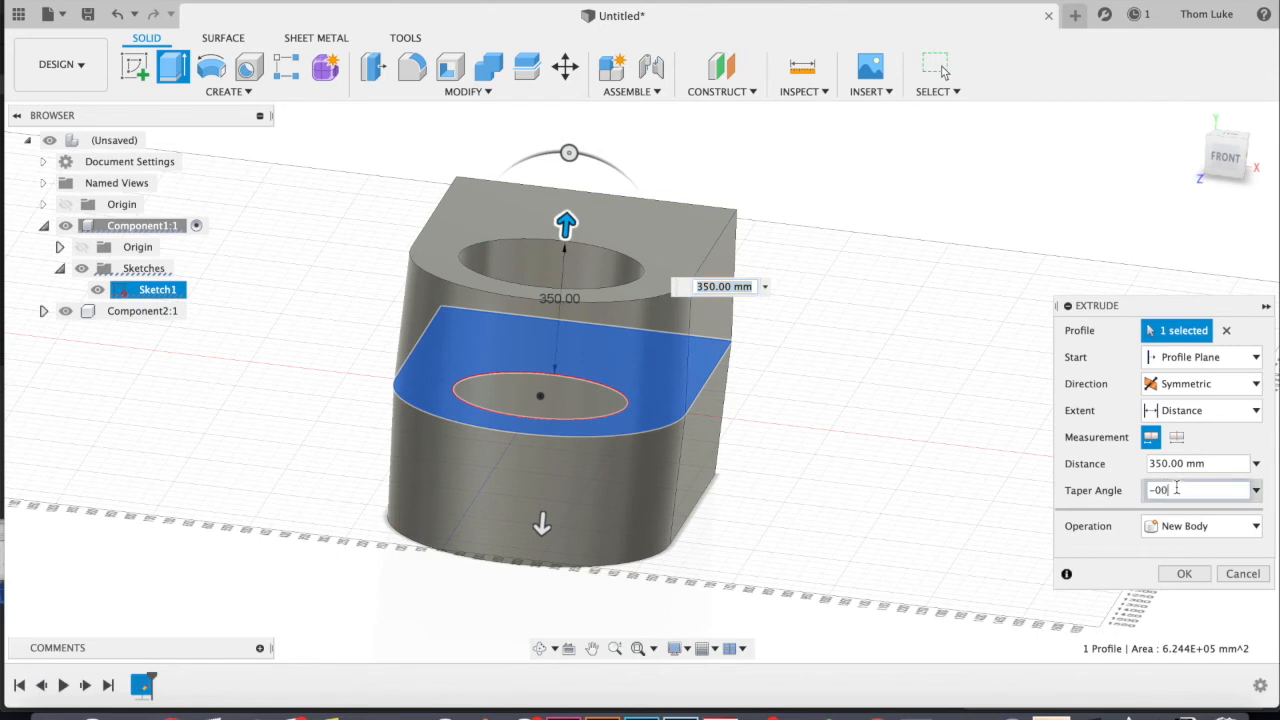
key("BackSpace")
key("BackSpace")
key("BackSpace")
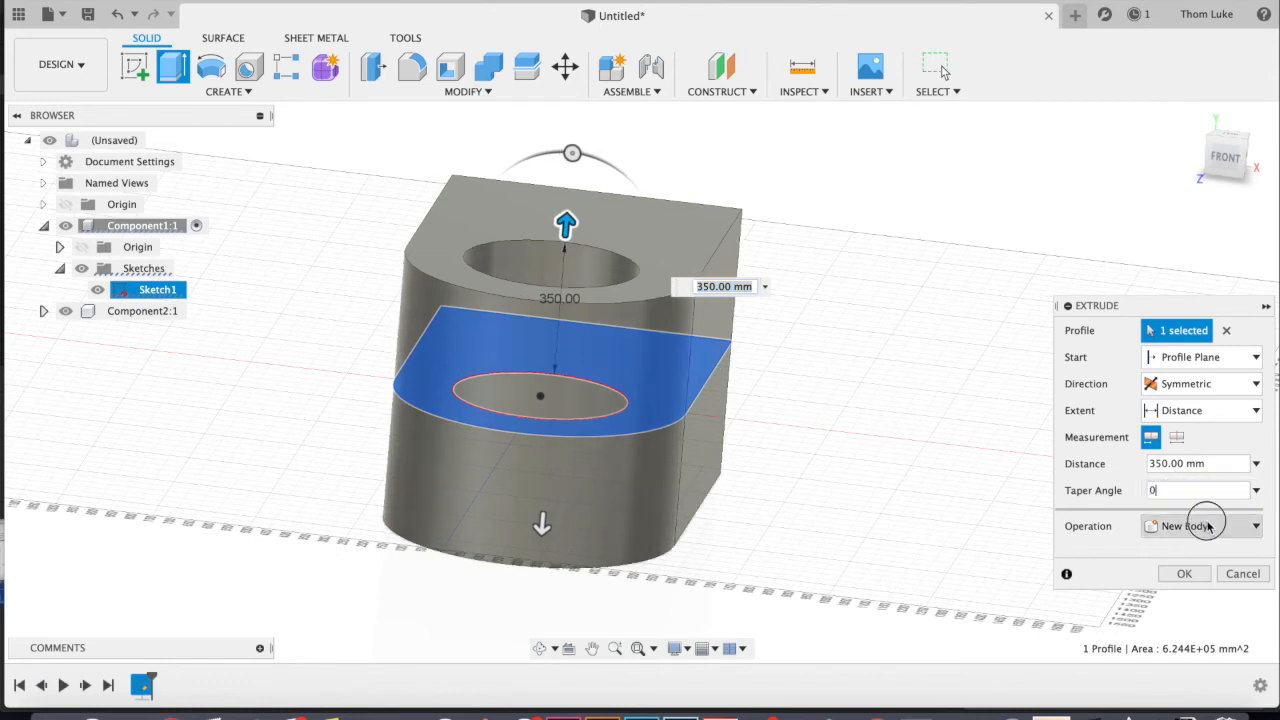
Step: Review the extrusion's operation options and set the operation to Join
left_click(1200, 525)
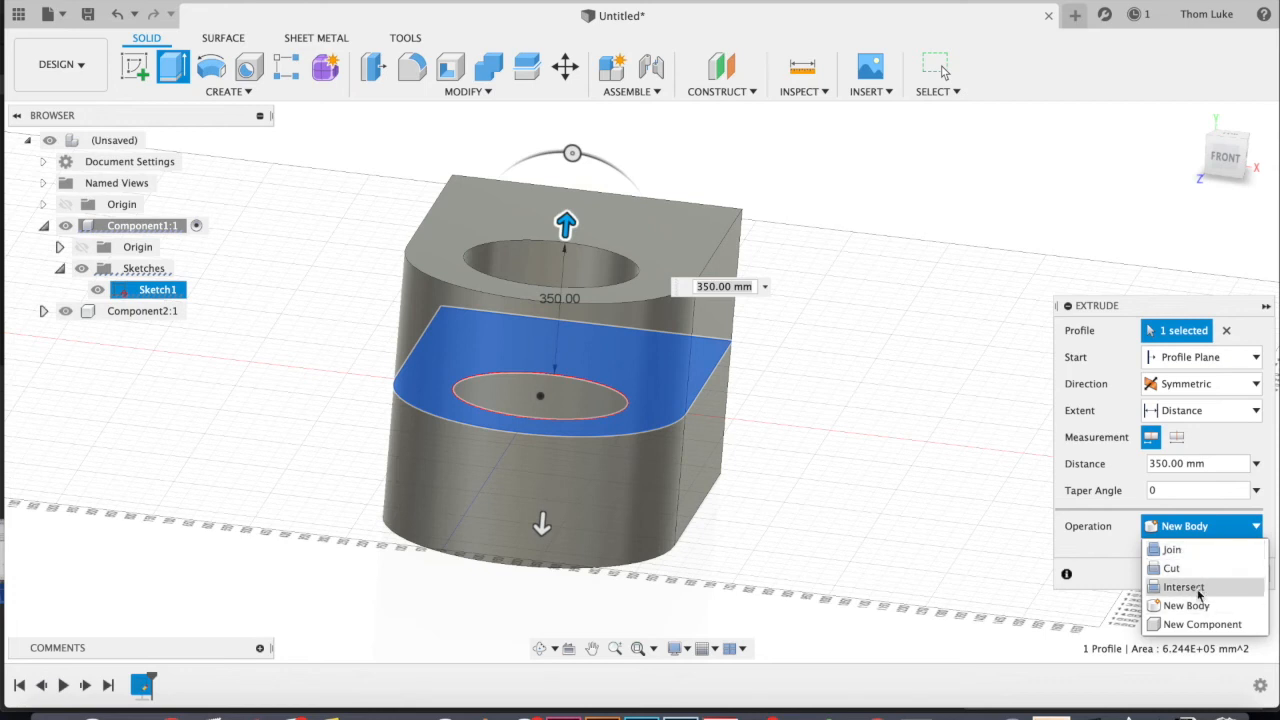
left_click(1186, 605)
left_click(1227, 530)
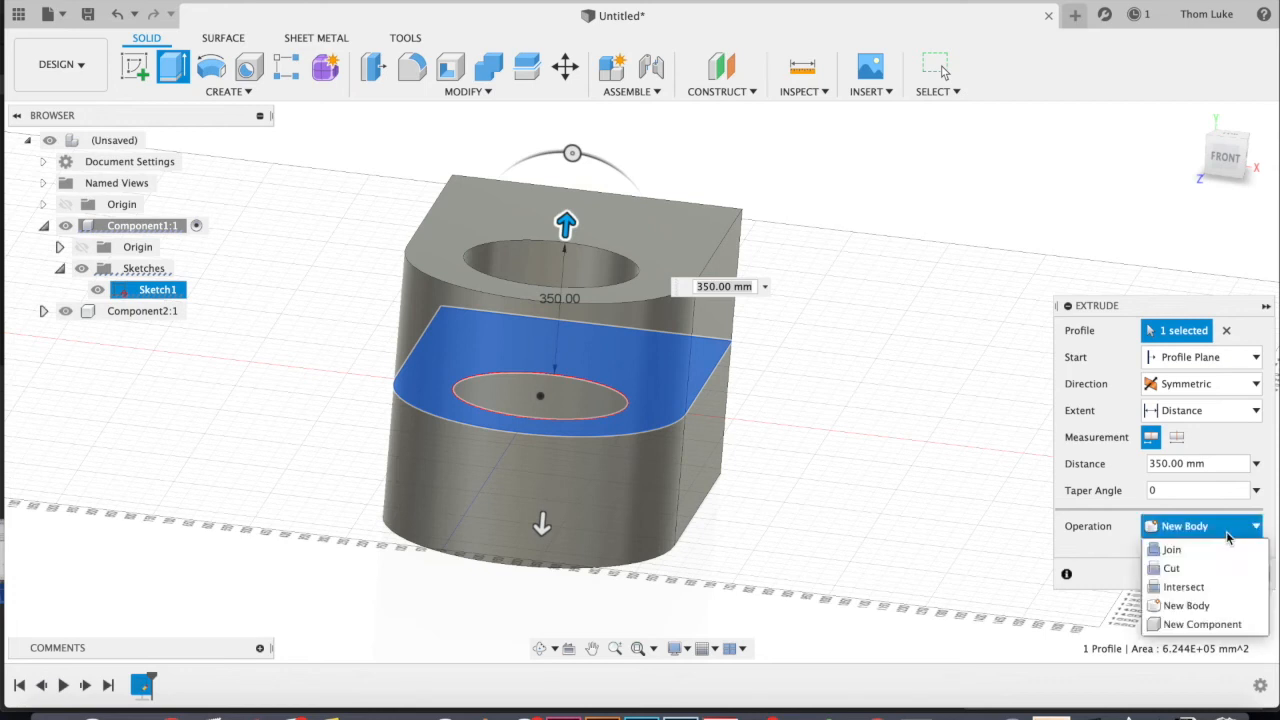
left_click(1200, 549)
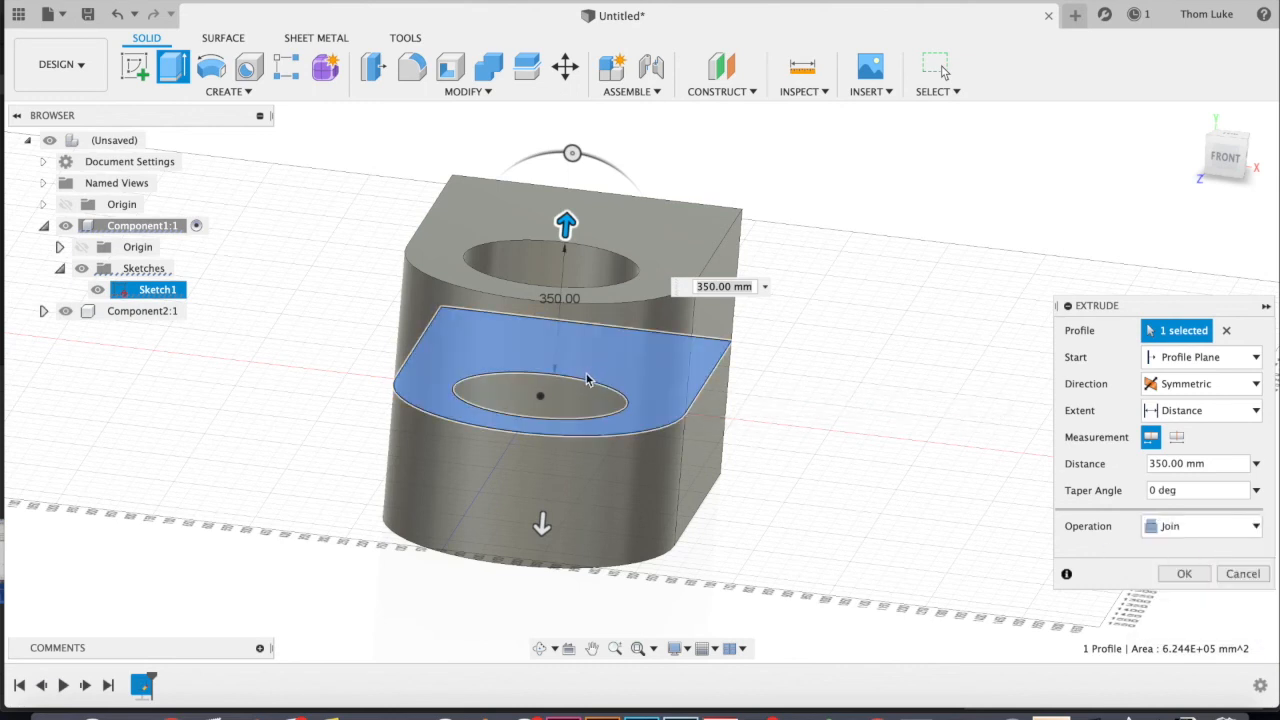
Step: Change the extrusion direction to One Side and finish the 350 mm extrusion
left_click(1200, 384)
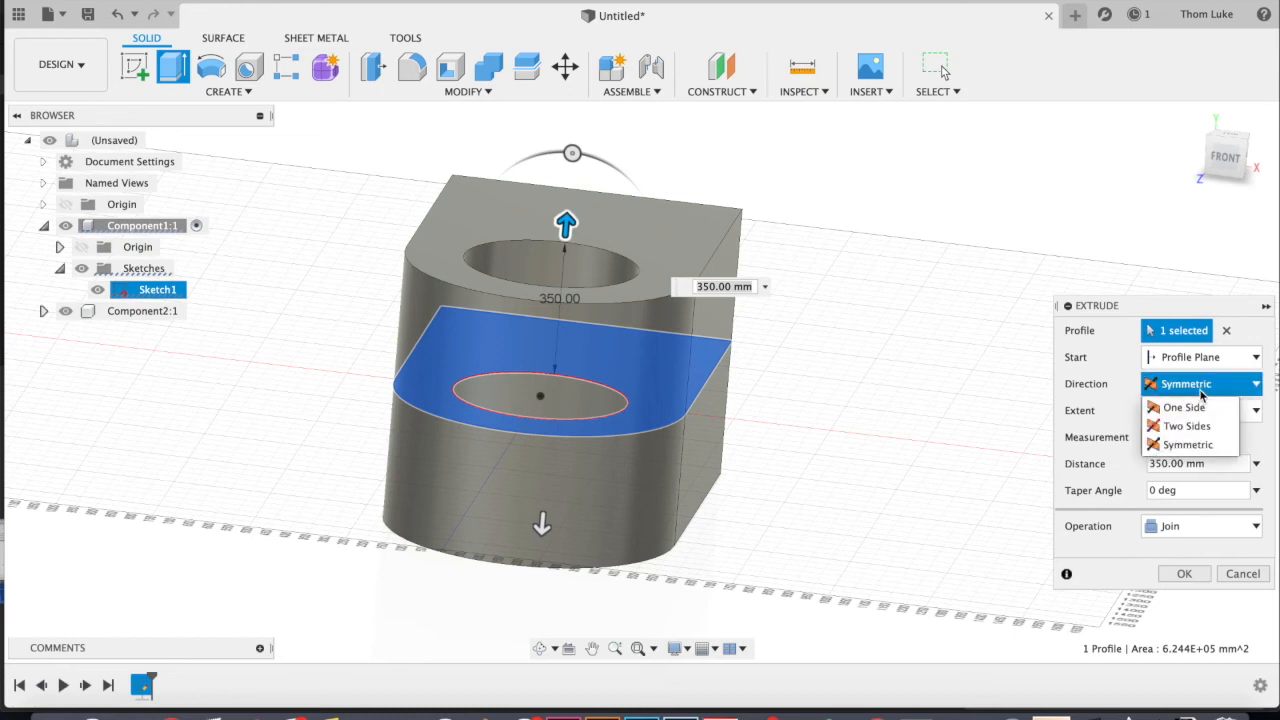
left_click(1185, 408)
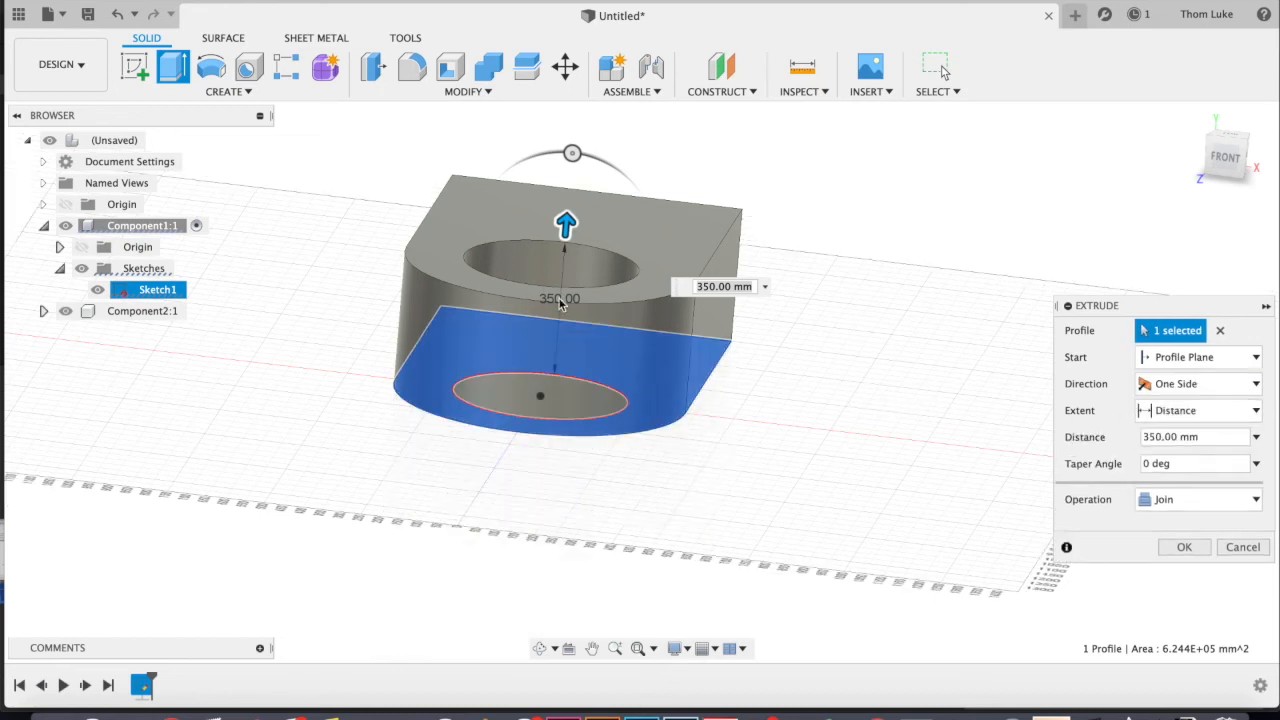
middle_click_drag(817, 320, 763, 337, "shift")
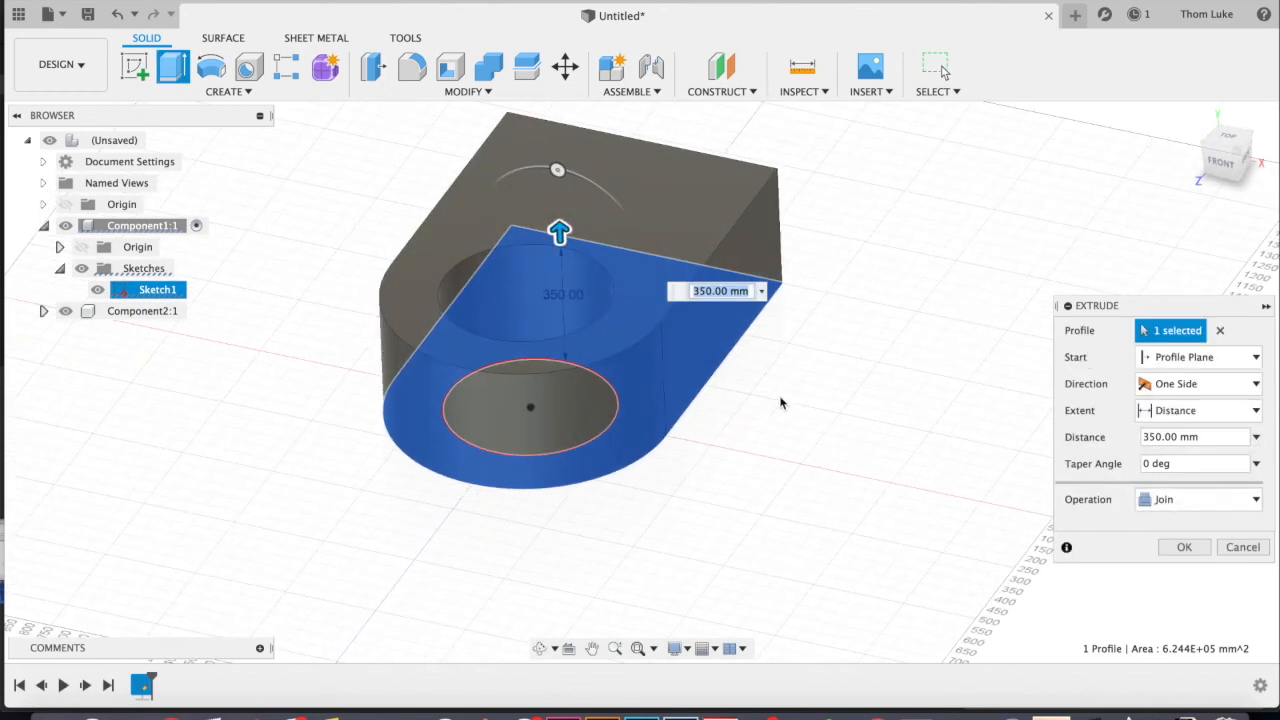
scroll(840, 468, "up", 3)
scroll(831, 514, "down", 5)
middle_click_drag(747, 356, 766, 435, "shift")
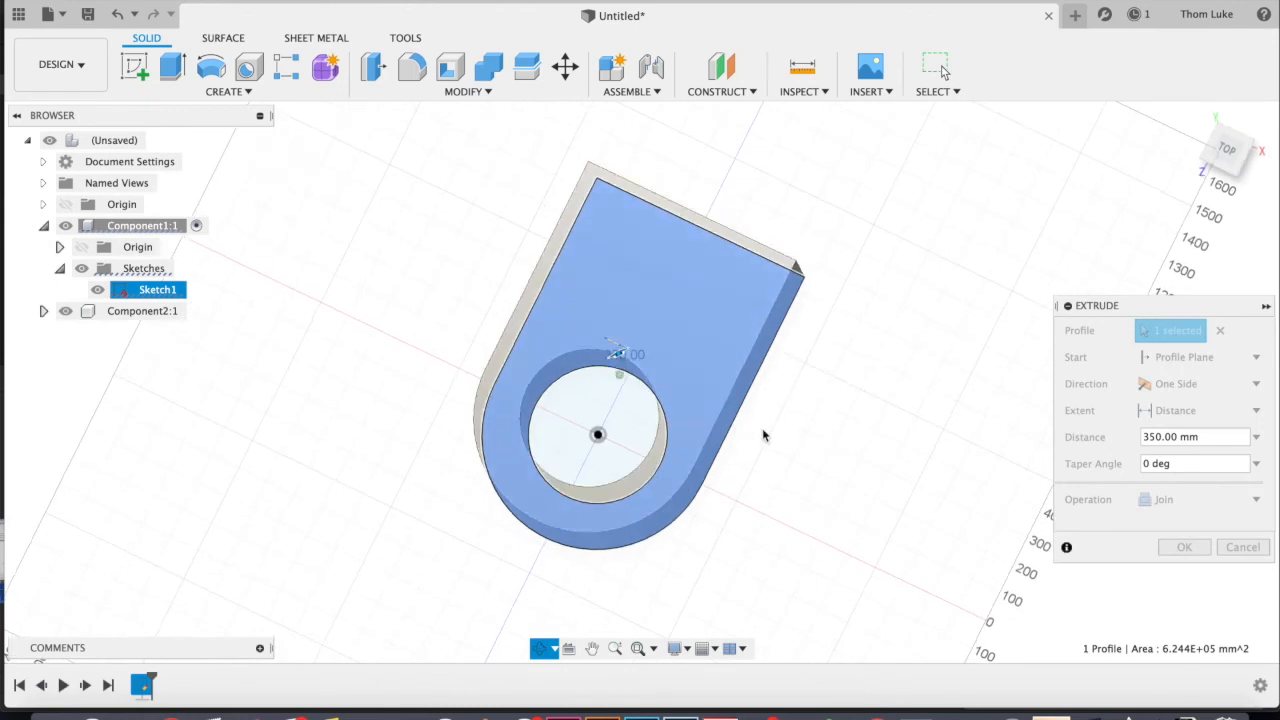
left_click(1172, 546)
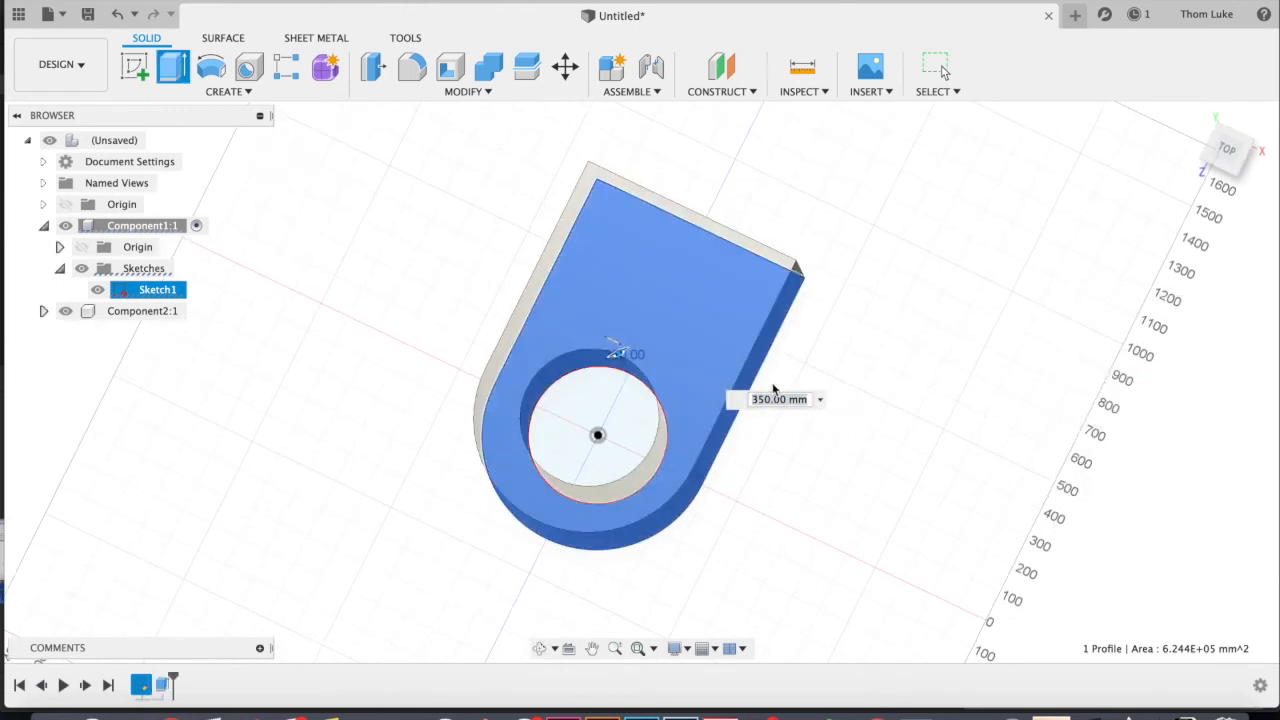
Step: Delete the unused Component2 from the design
middle_click_drag(617, 286, 797, 324, "shift")
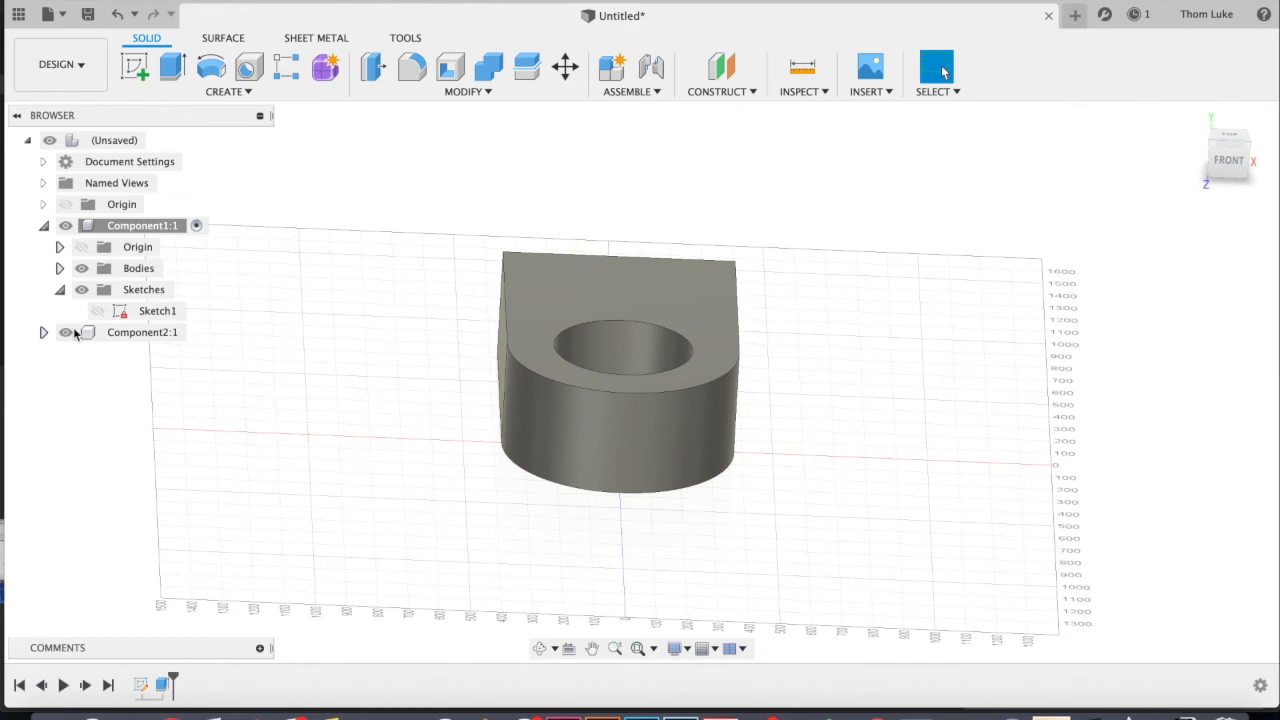
right_click(128, 332)
left_click(163, 287)
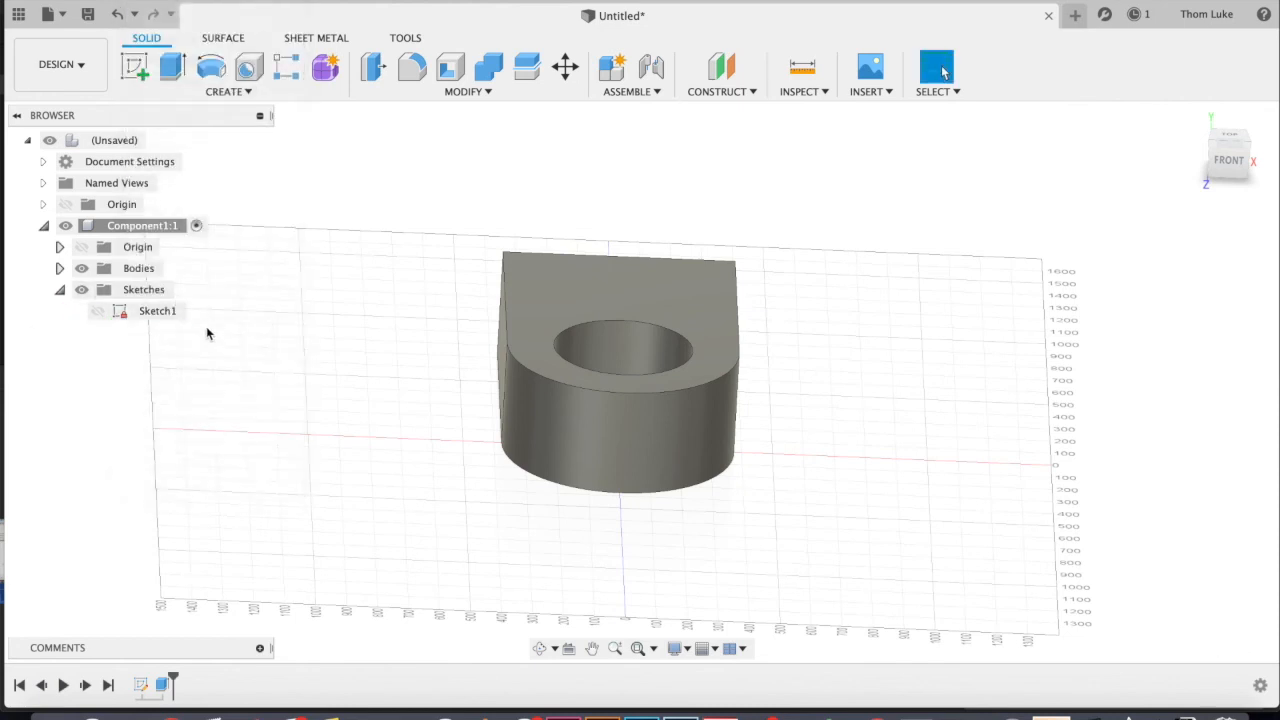
Step: List the bodies in Component1, then examine the extruded body from several angles and review its available commands
left_click(58, 268)
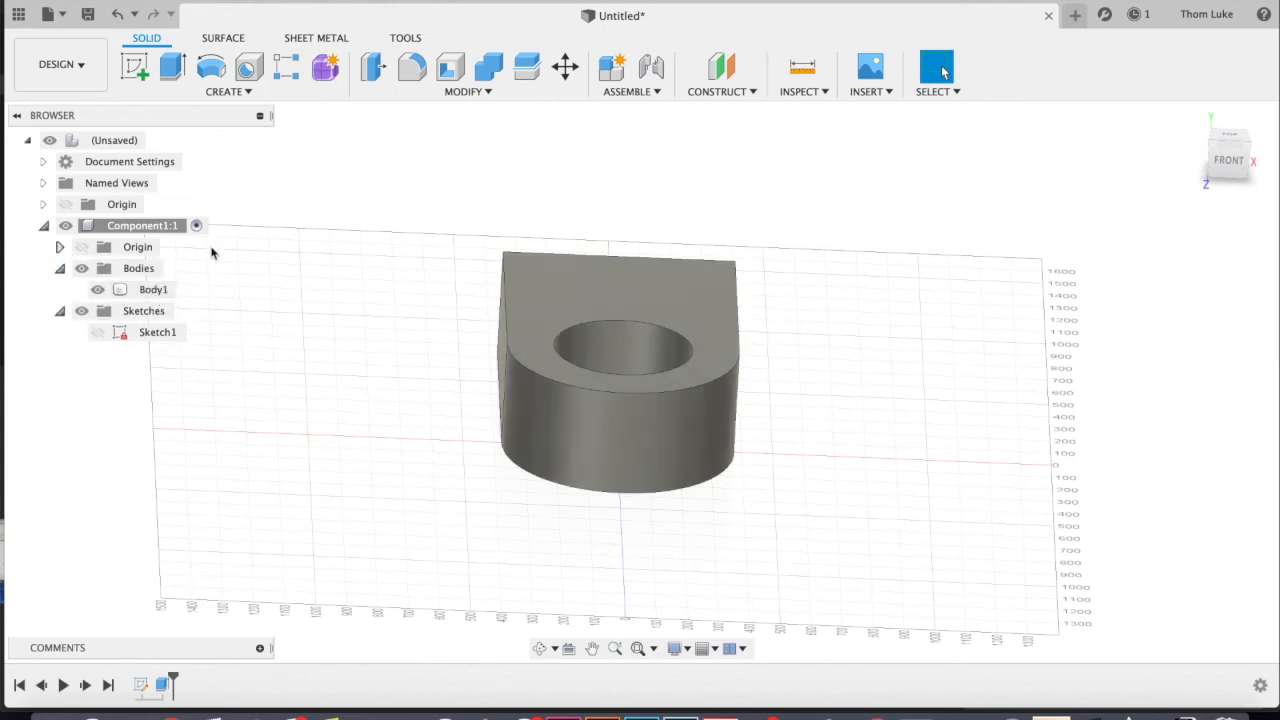
left_click(155, 289)
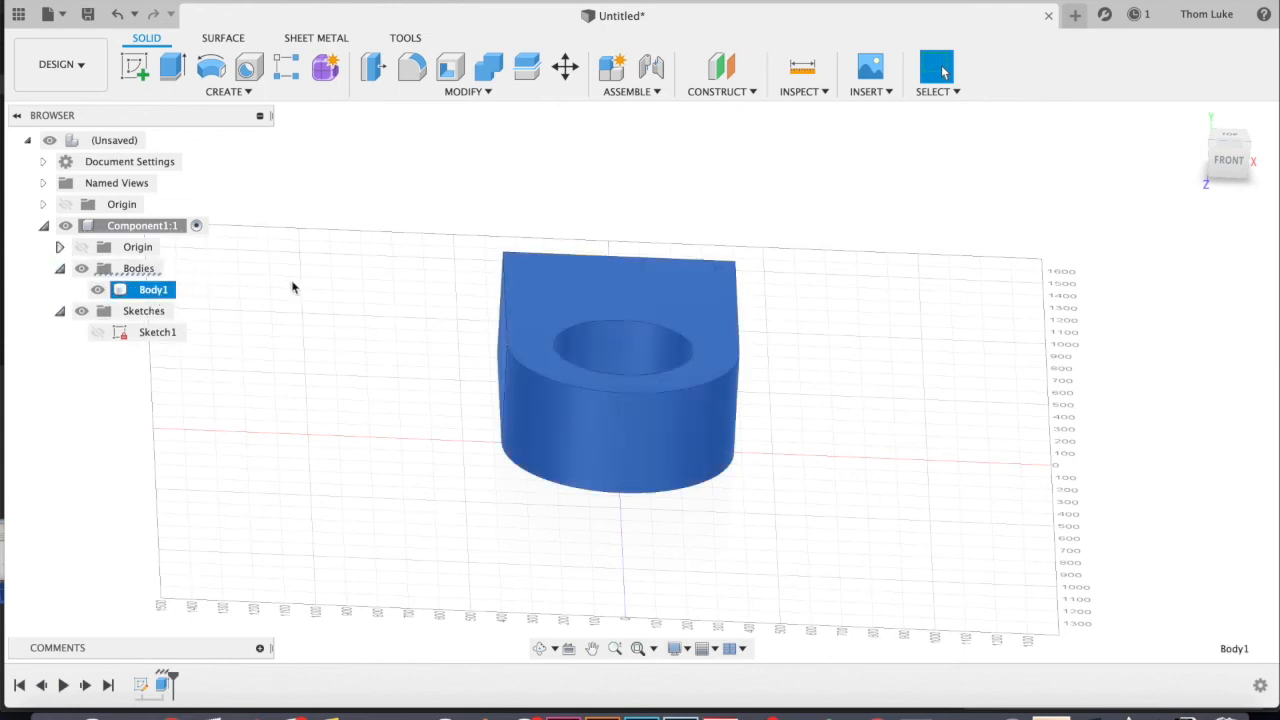
middle_click_drag(789, 409, 696, 480, "shift")
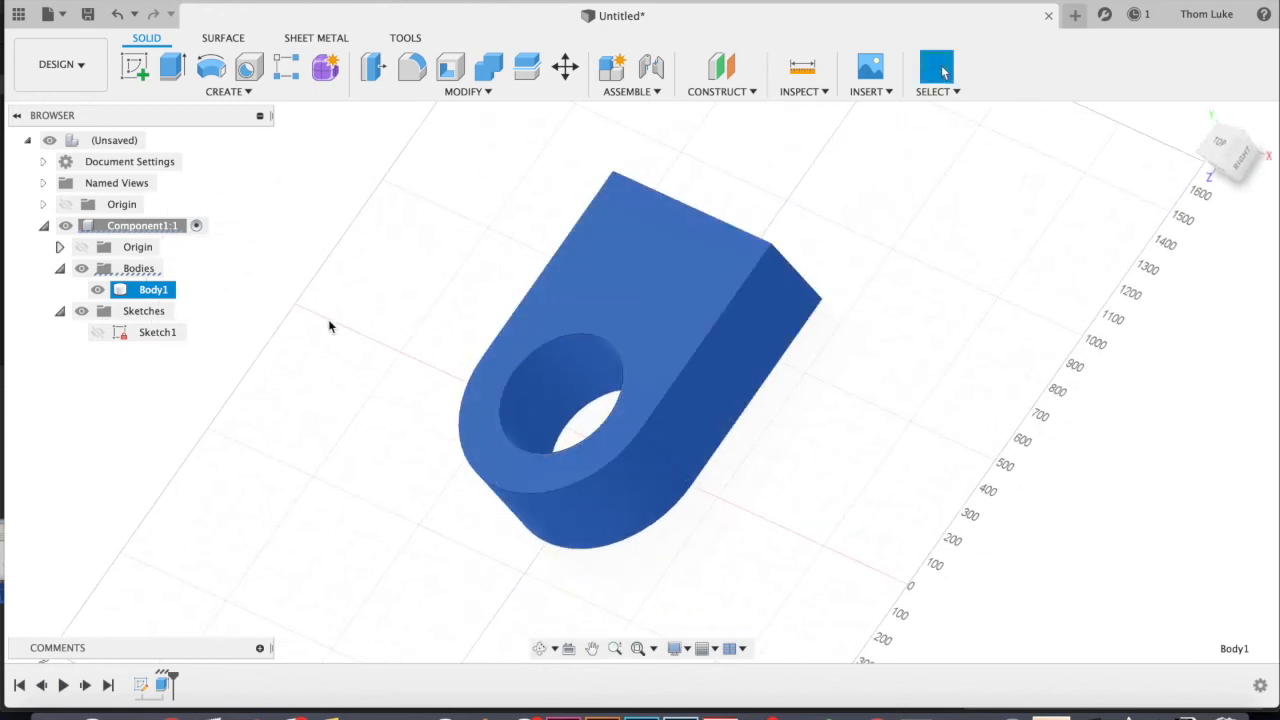
left_click(1242, 158)
middle_click_drag(737, 305, 893, 230, "shift")
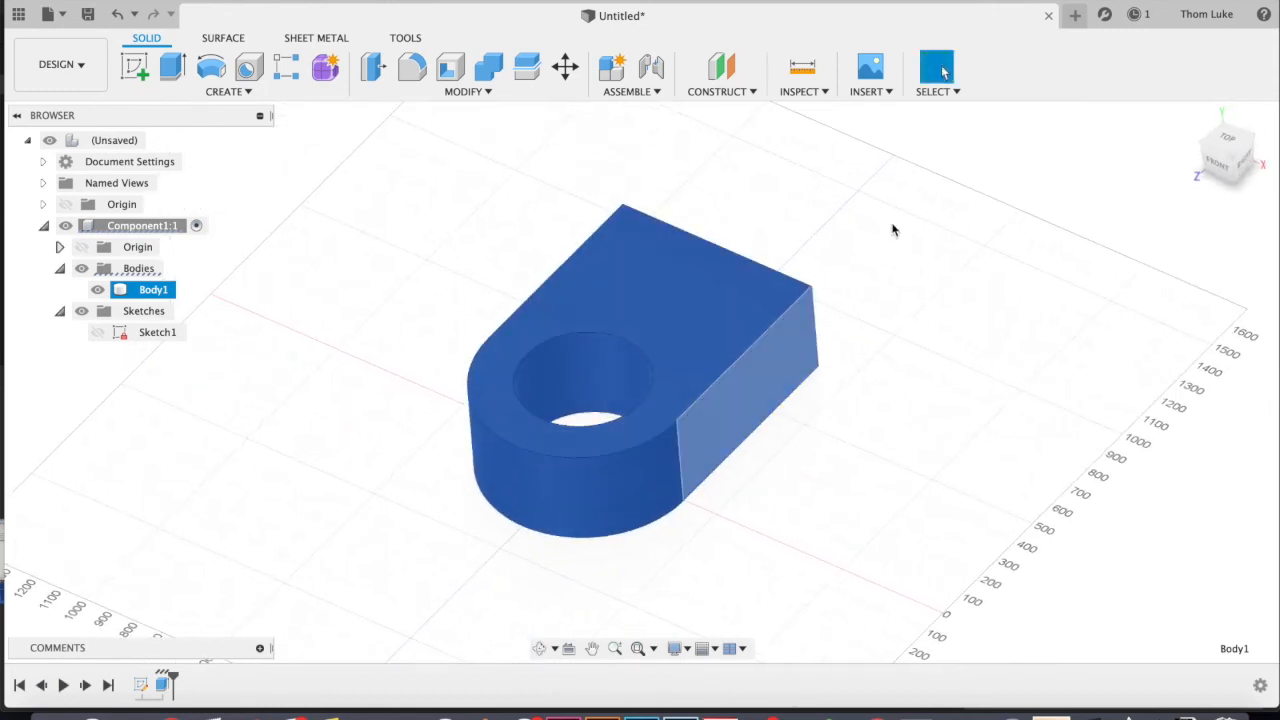
left_click(893, 230)
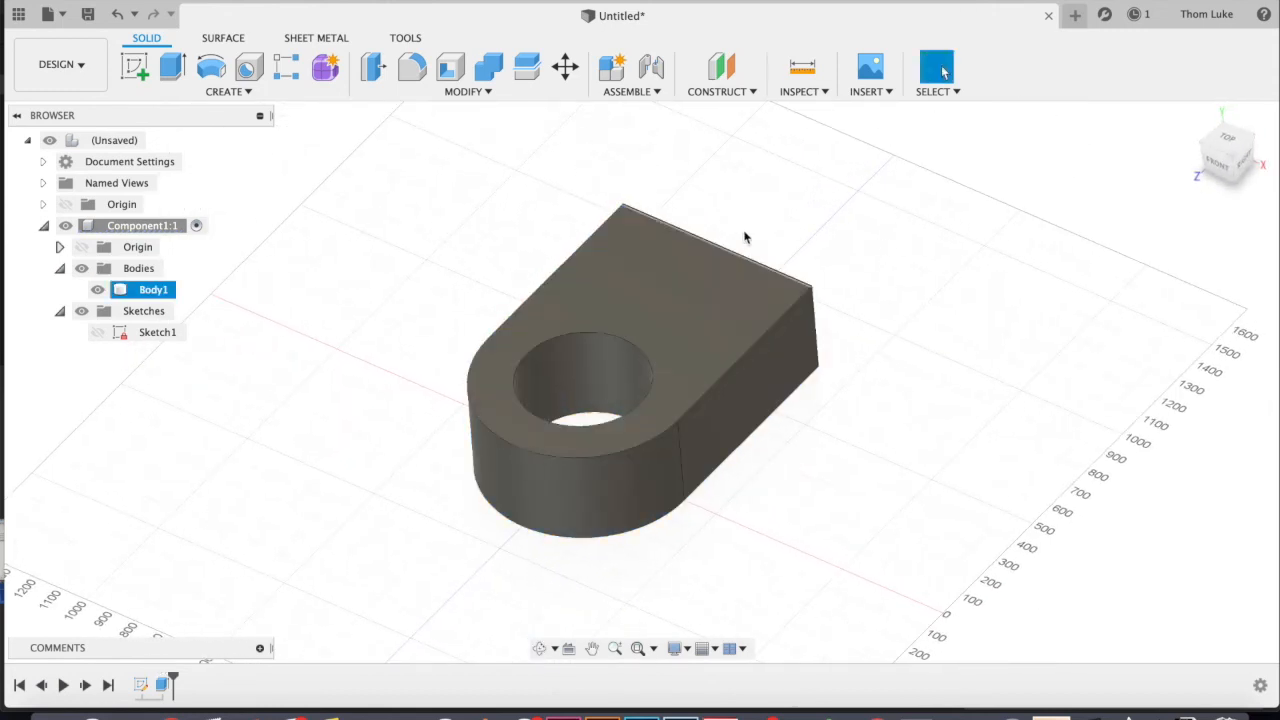
left_click(148, 290)
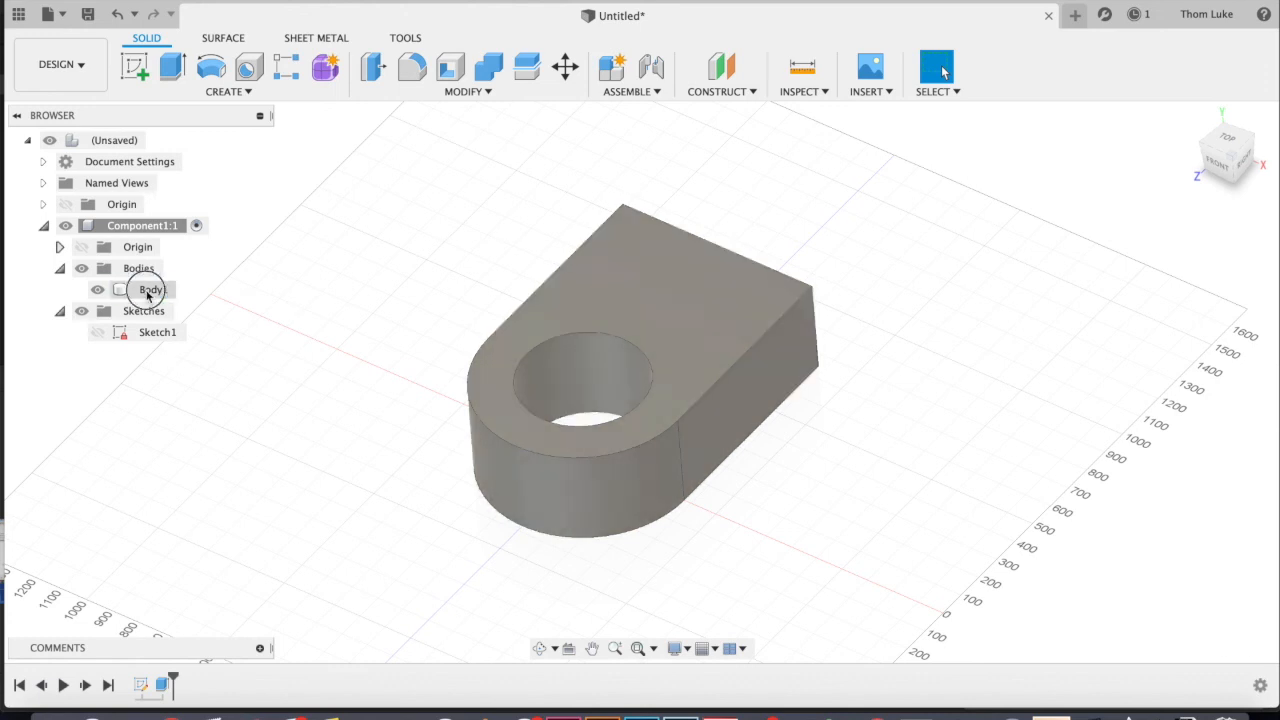
right_click(148, 292)
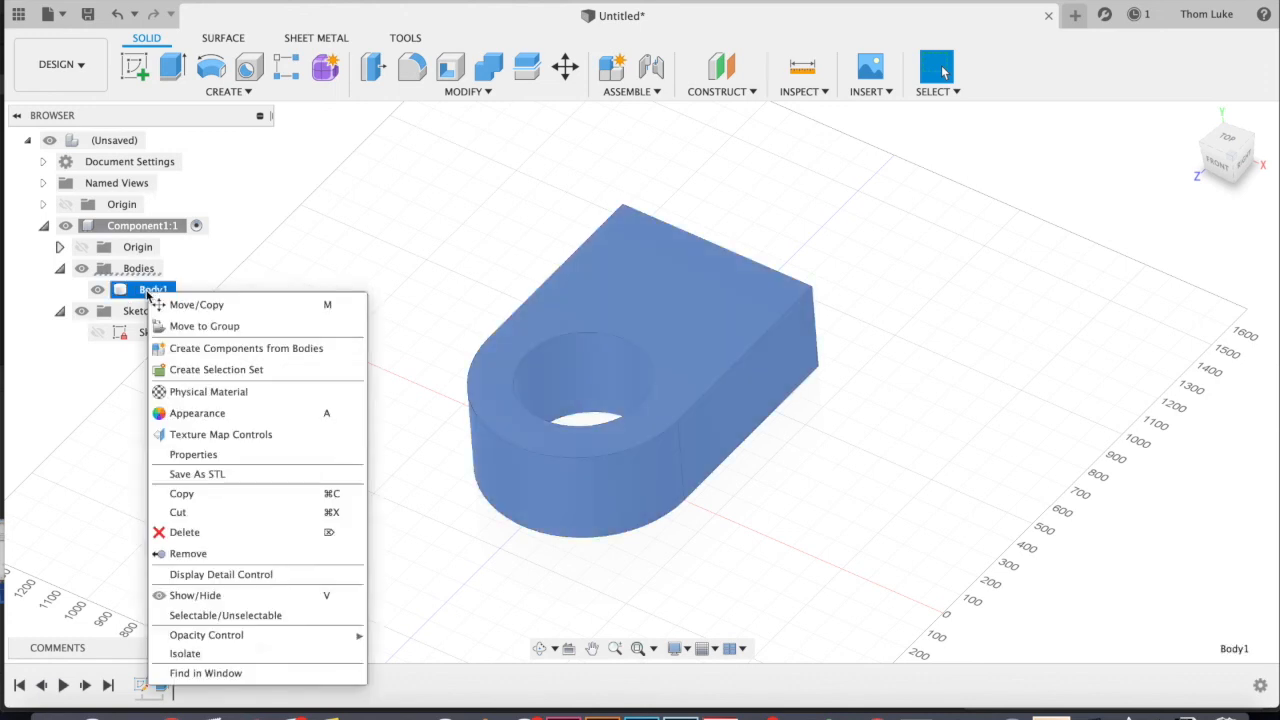
left_click(360, 260)
left_click(163, 338)
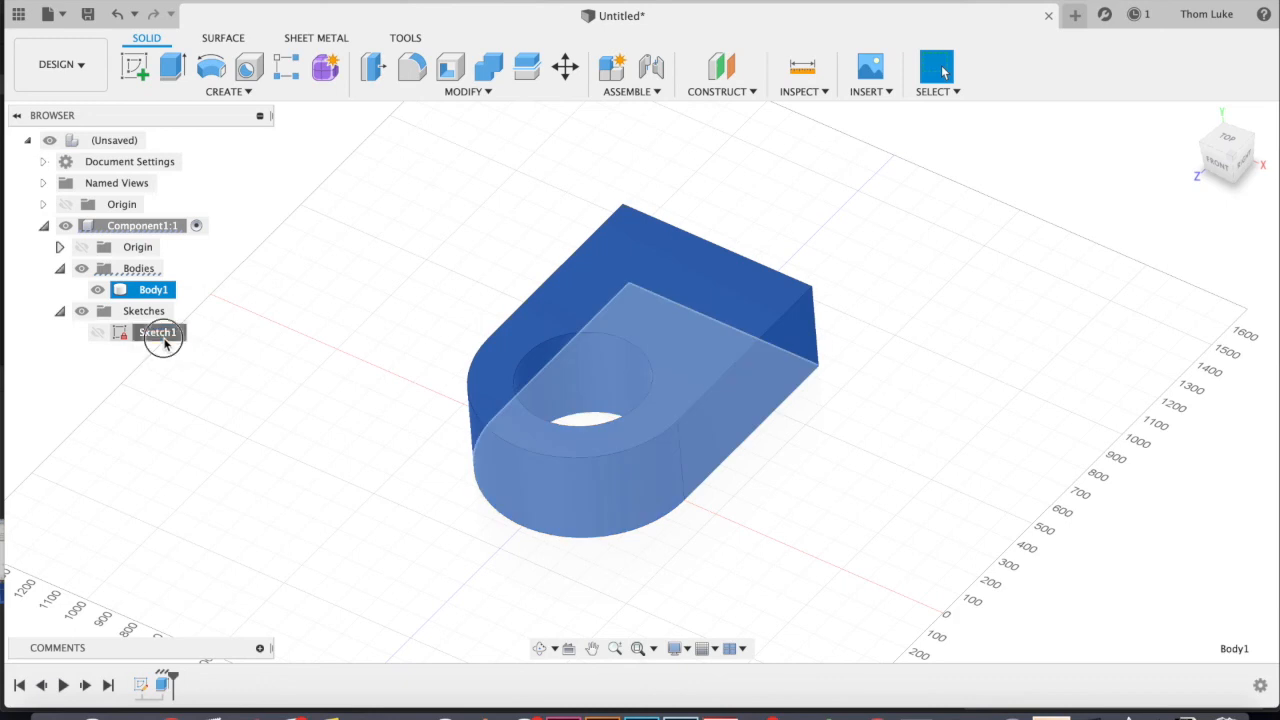
left_click(377, 312)
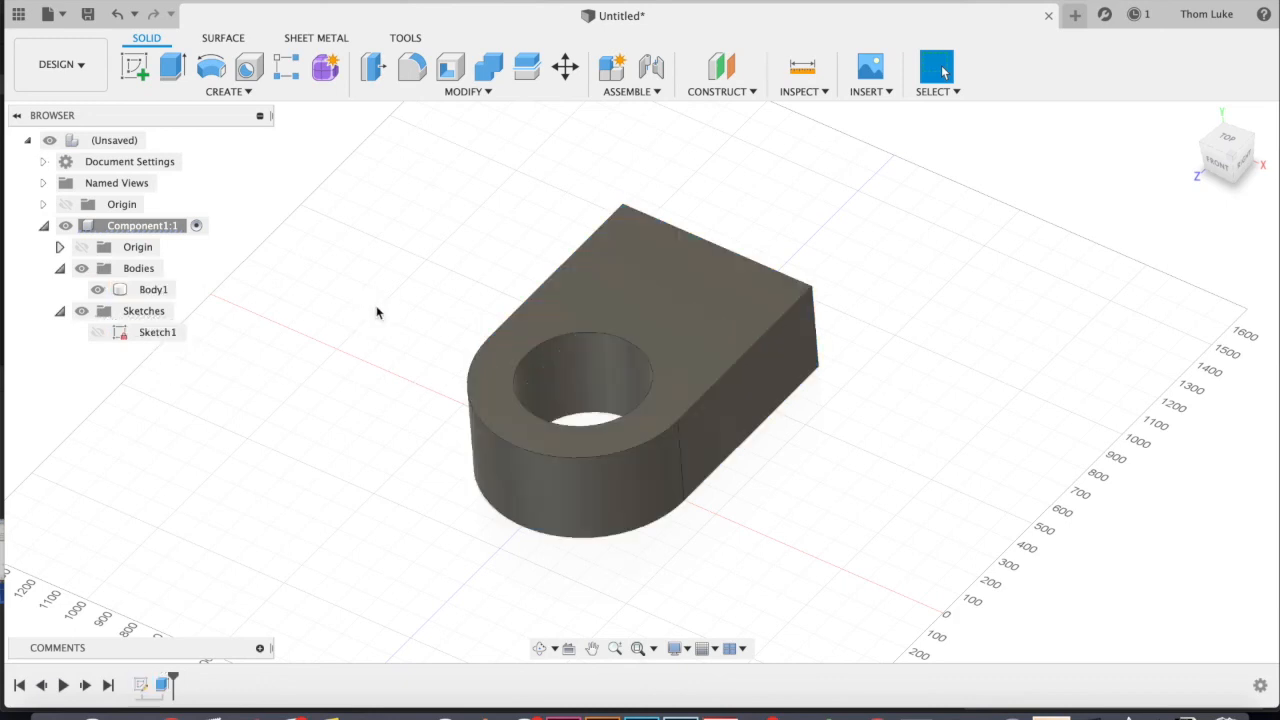
Step: Show the extrusion's source sketch and hide it again, then toggle the body's visibility off and on
left_click(98, 340)
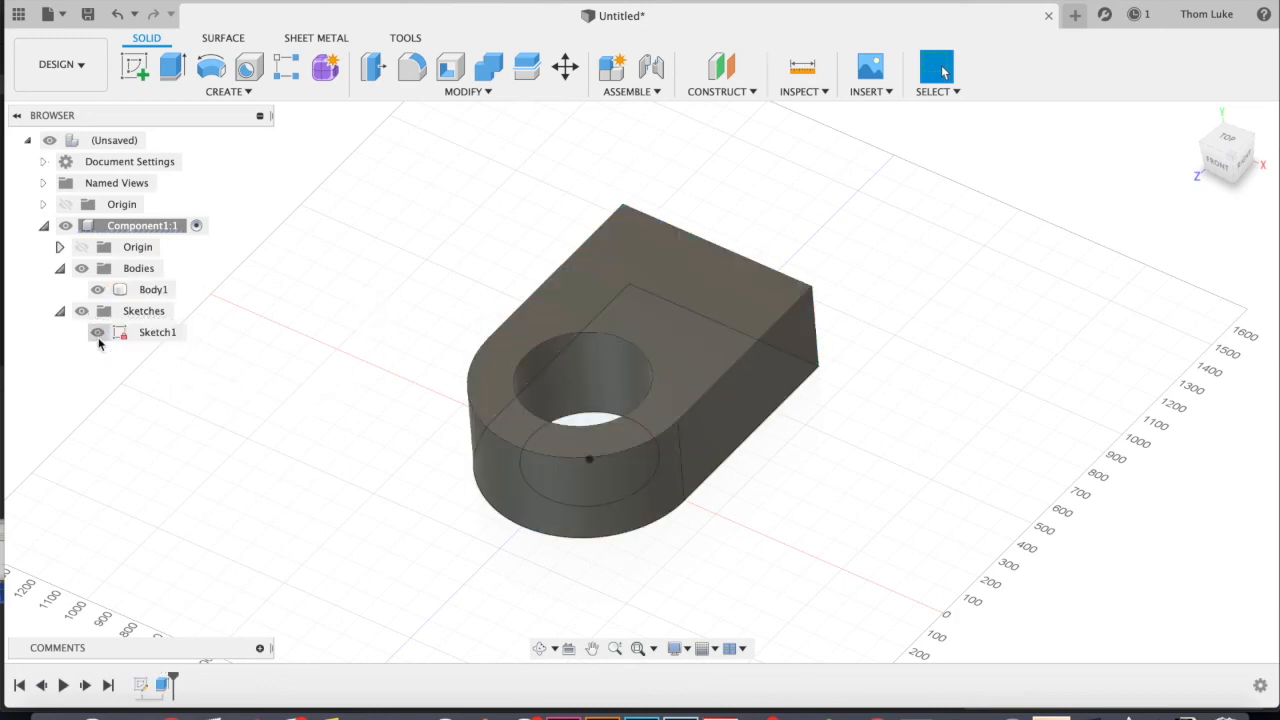
middle_click_drag(377, 469, 193, 327, "shift")
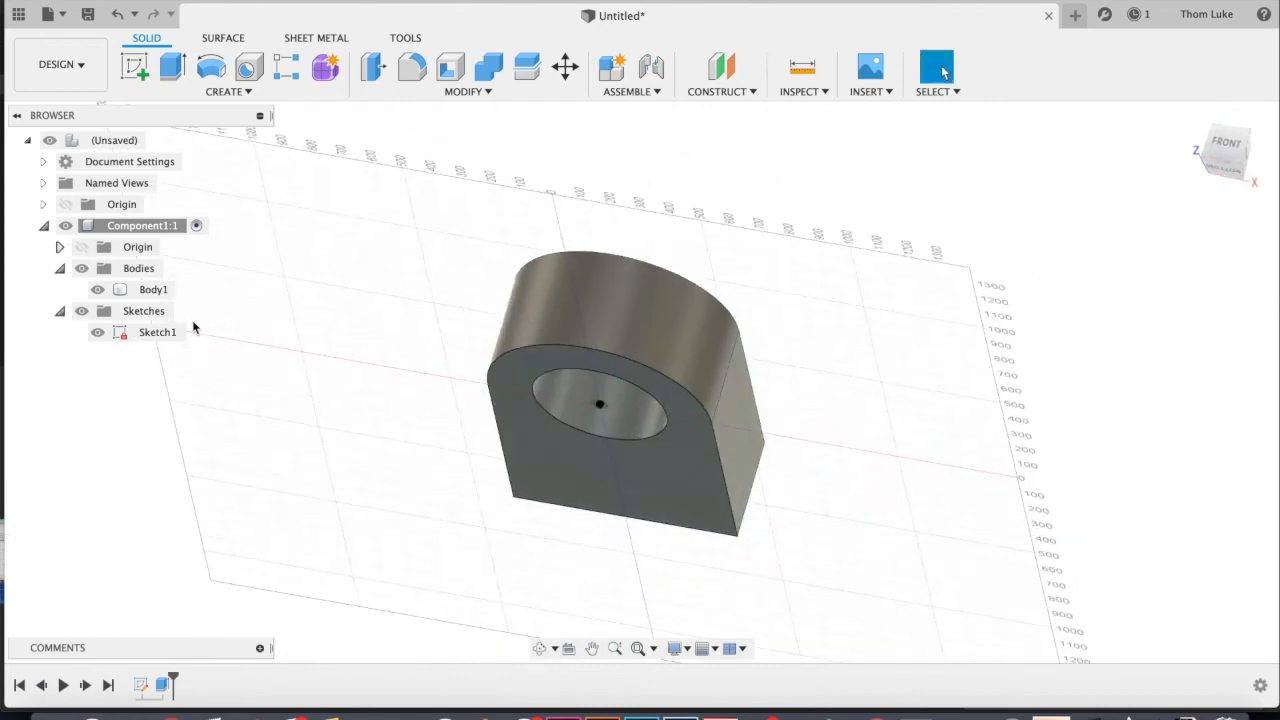
left_click(100, 335)
left_click(98, 291)
left_click(98, 291)
middle_click_drag(486, 355, 963, 325, "shift")
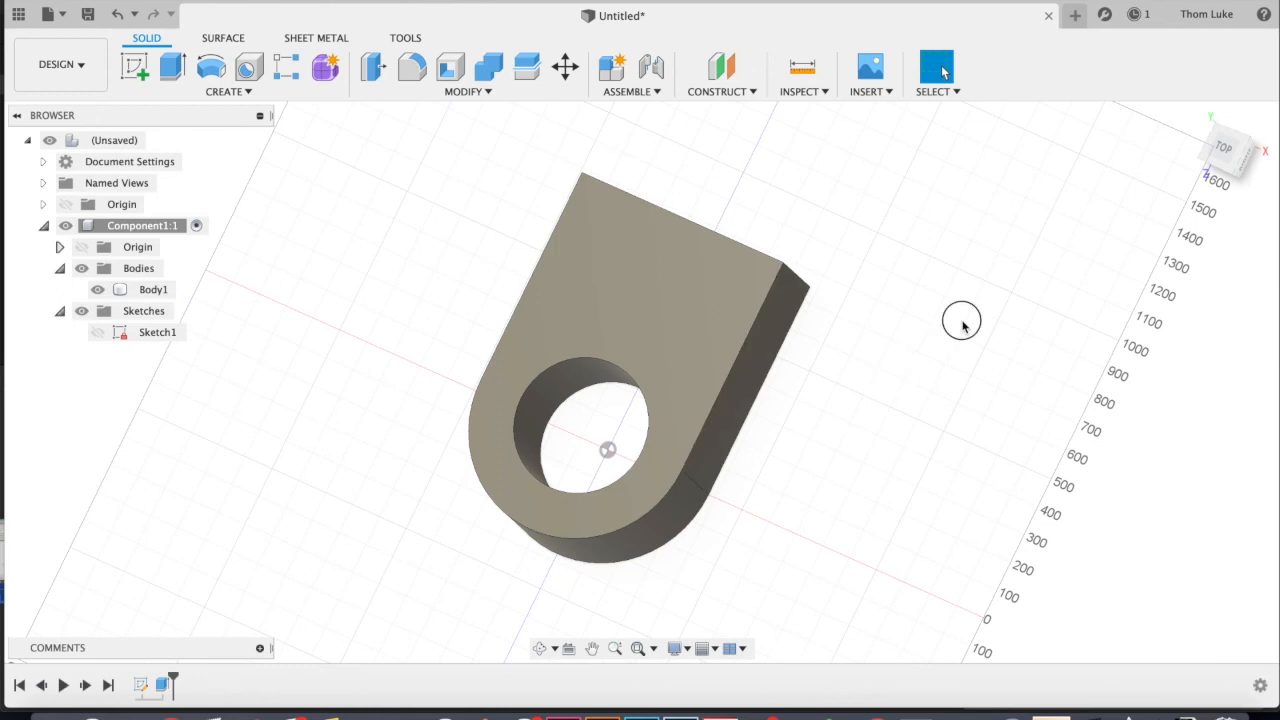
scroll(778, 470, "up", 5)
scroll(779, 473, "down", 5)
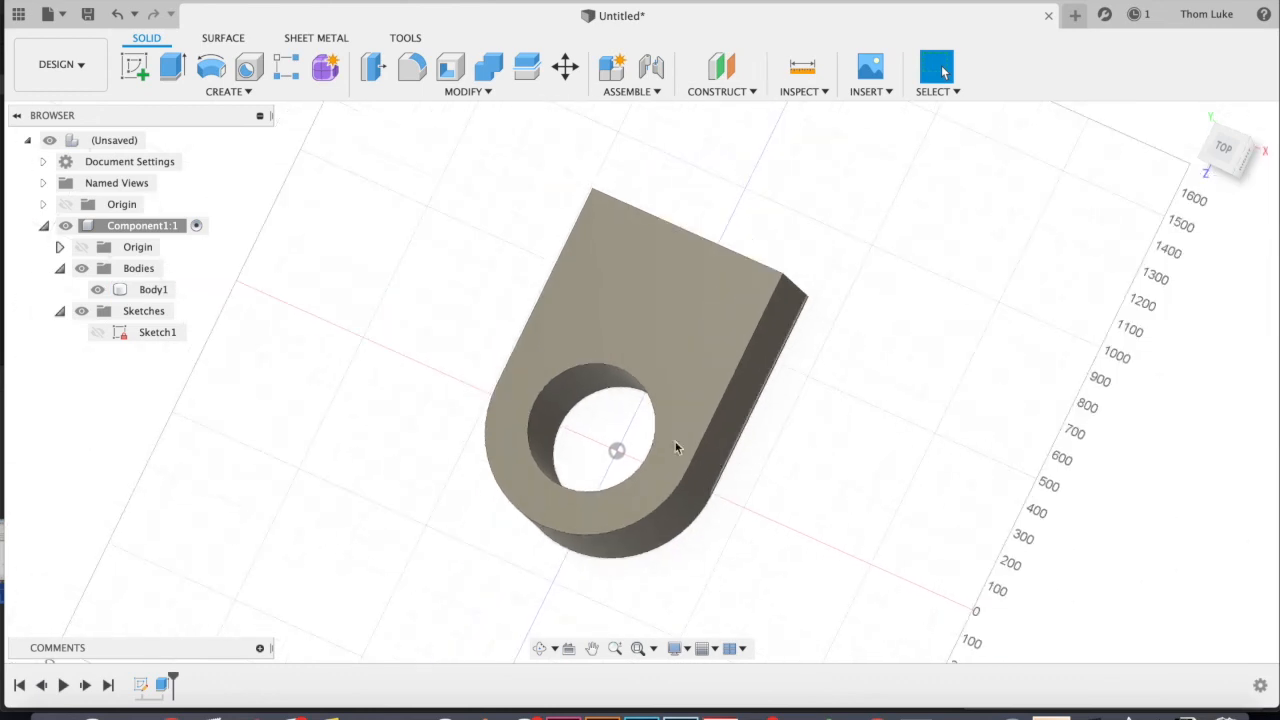
left_click(230, 91)
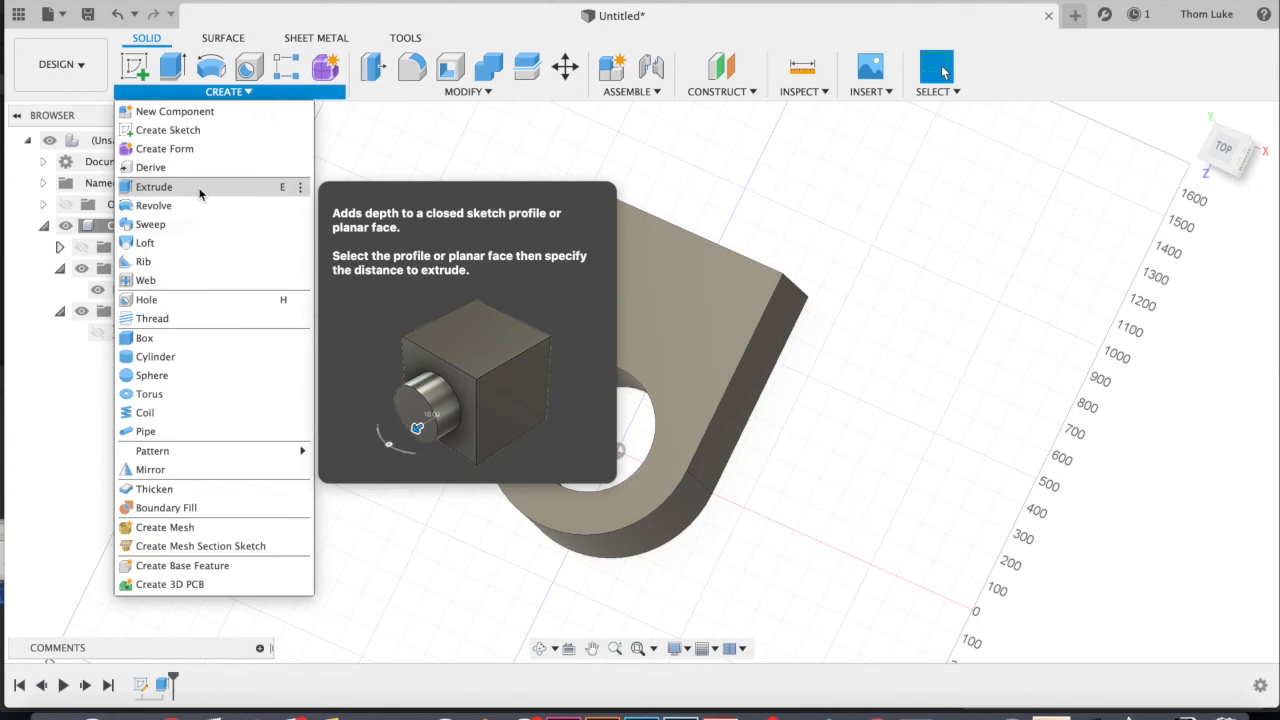
left_click(656, 348)
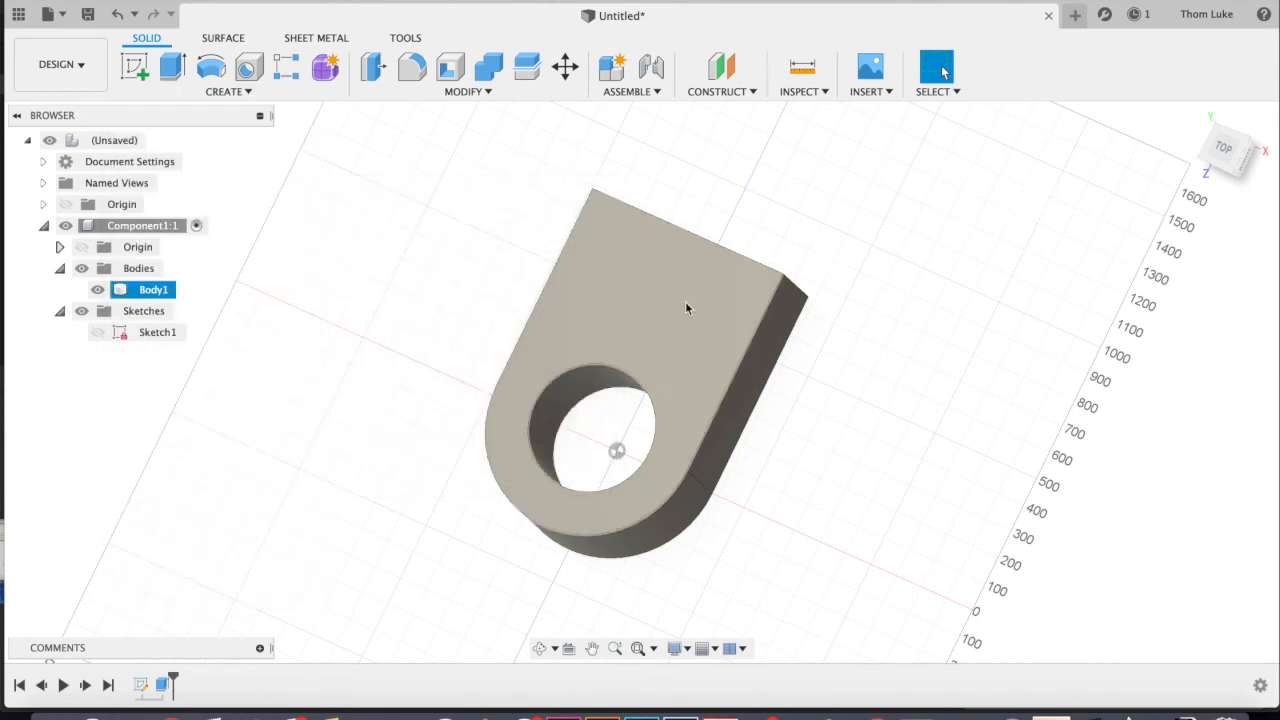
middle_click_drag(671, 334, 712, 276, "shift")
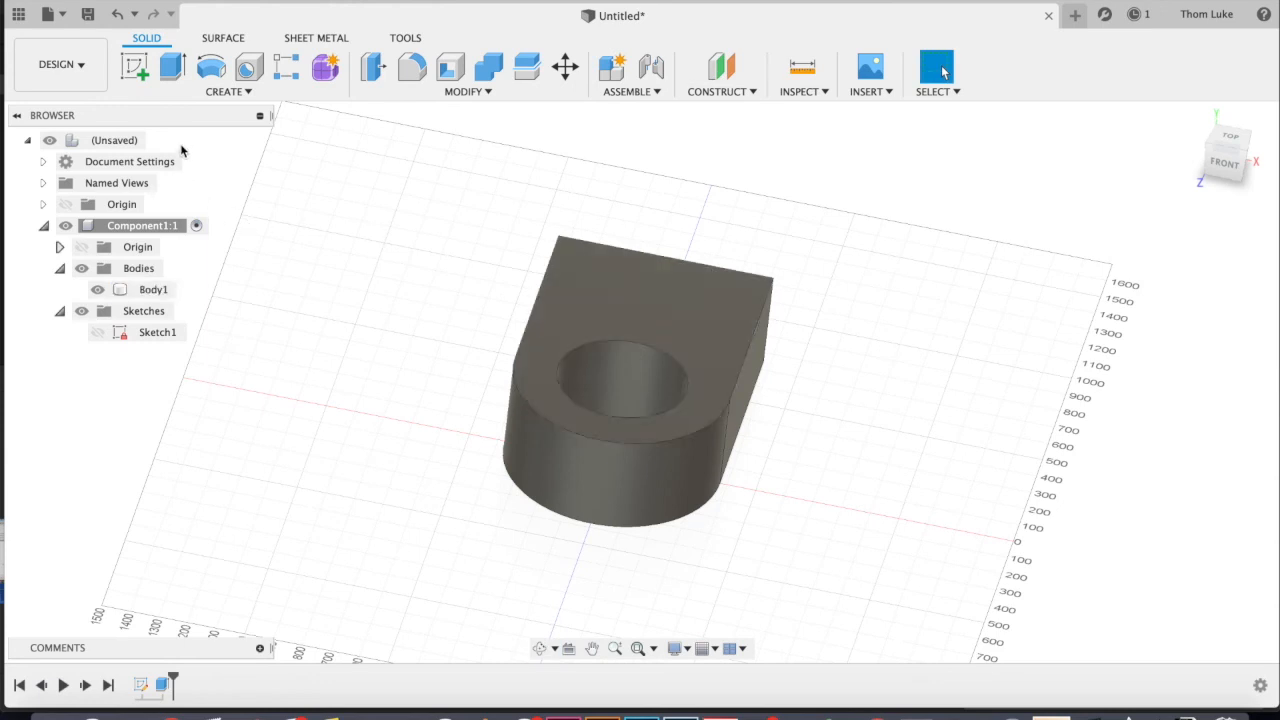
Step: Create a new sketch on the top face of the extruded body
left_click(136, 75)
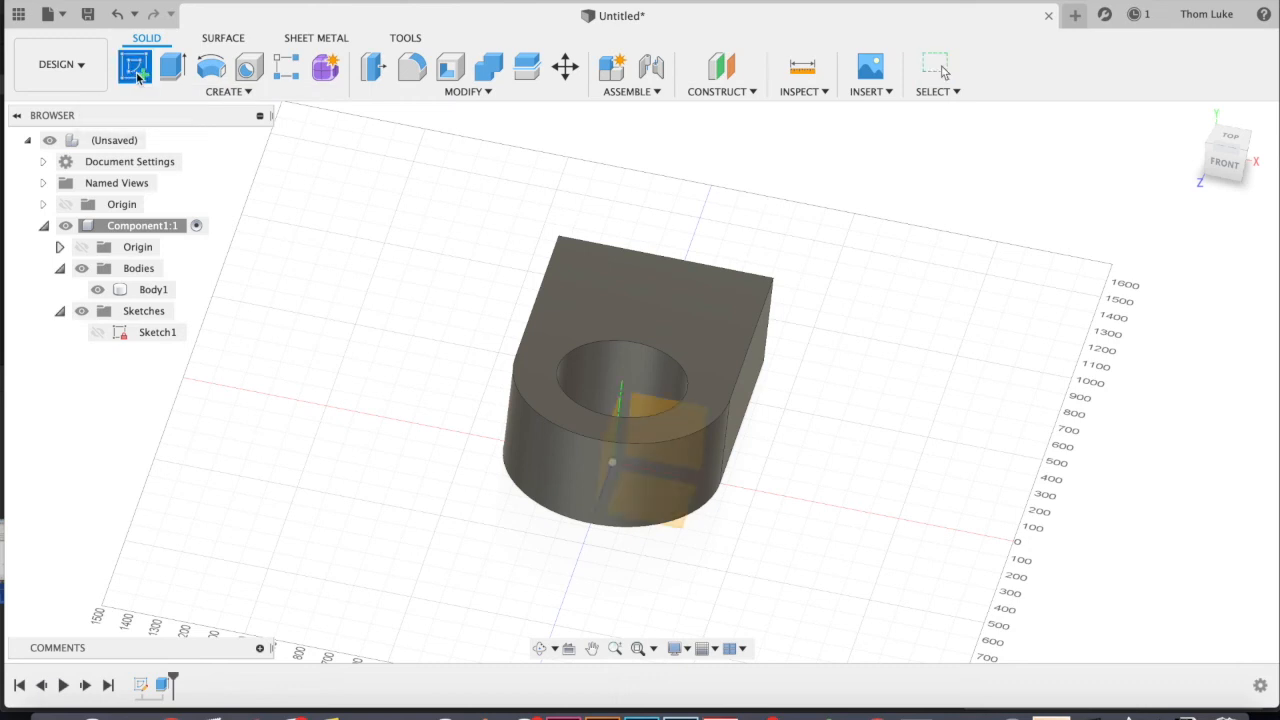
left_click(688, 310)
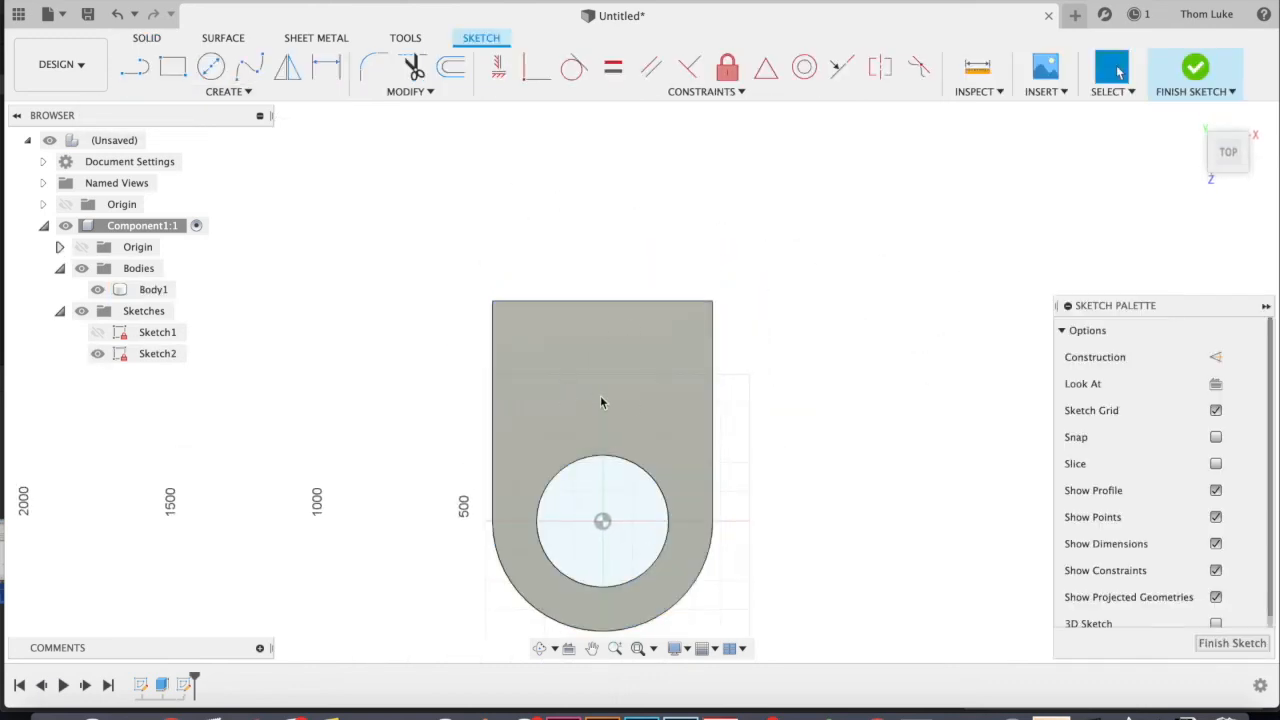
middle_click_drag(603, 411, 640, 300, "shift")
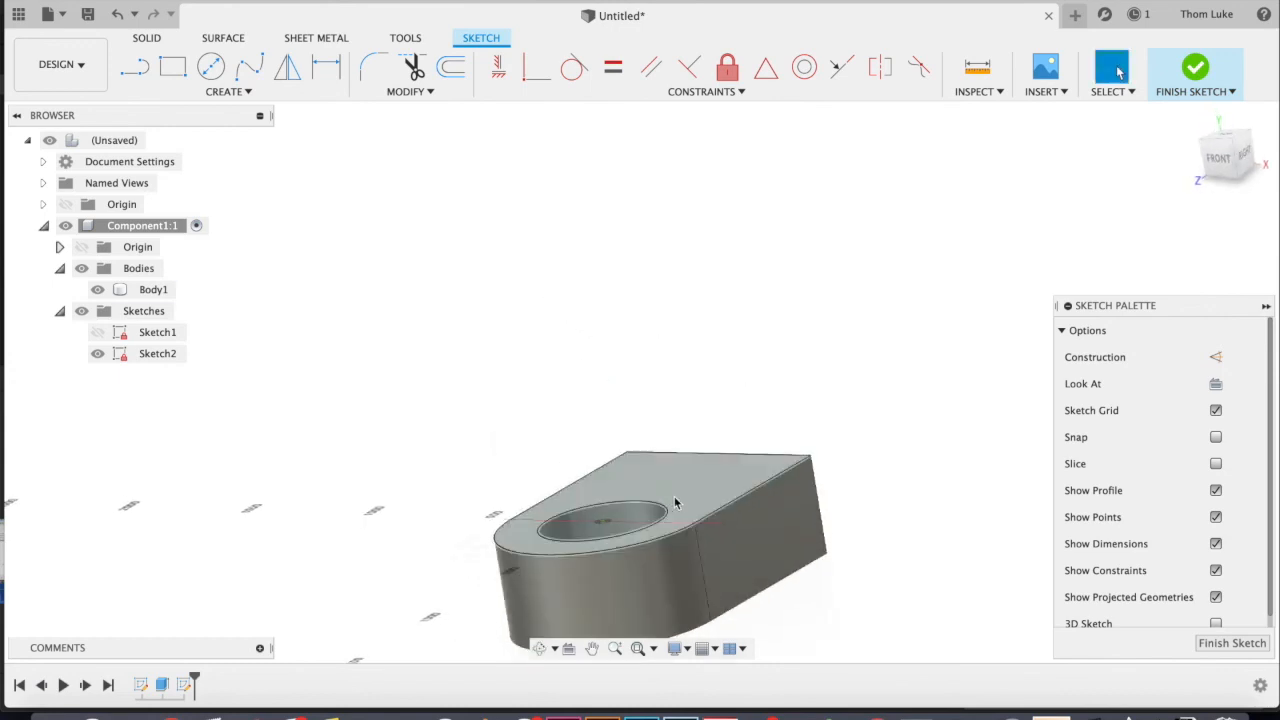
Step: Sketch a centre-diameter circle about 226 mm across on the top face, between the large hole and the straight end edge
middle_click_drag(663, 420, 685, 457, "shift")
left_click(1227, 140)
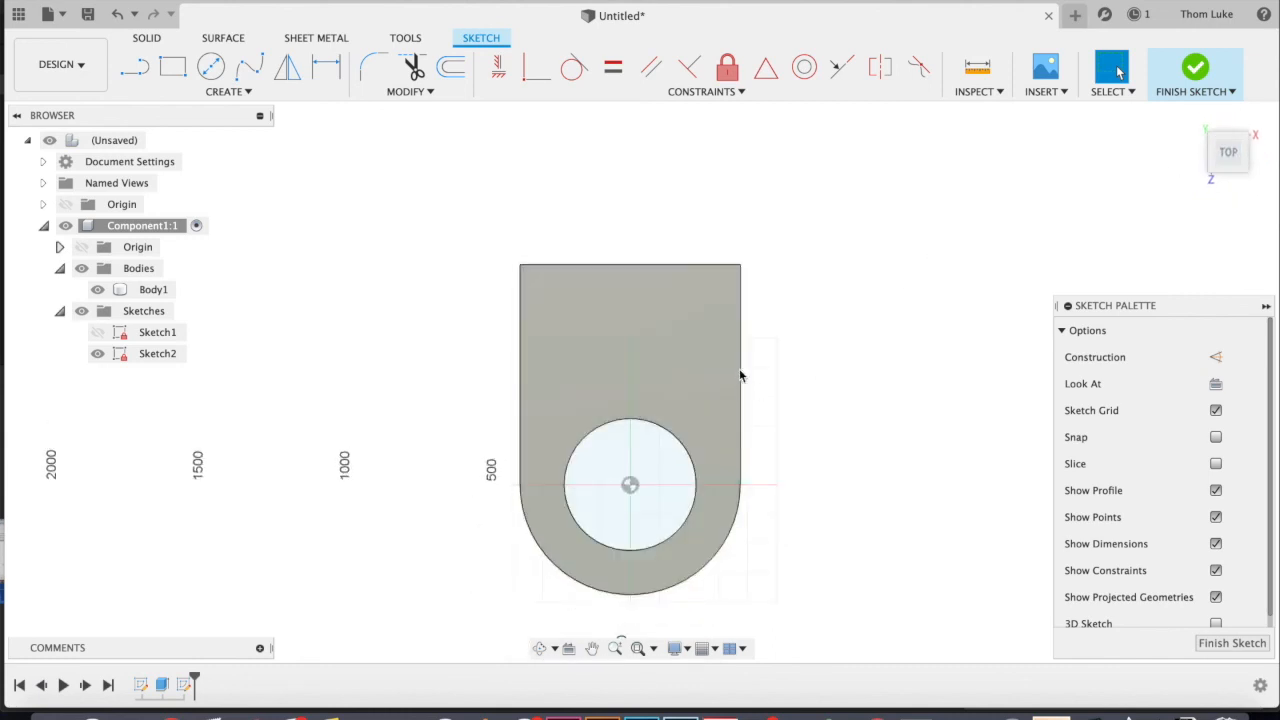
scroll(666, 337, "down", 2)
scroll(649, 349, "up", 5)
scroll(713, 380, "down", 3)
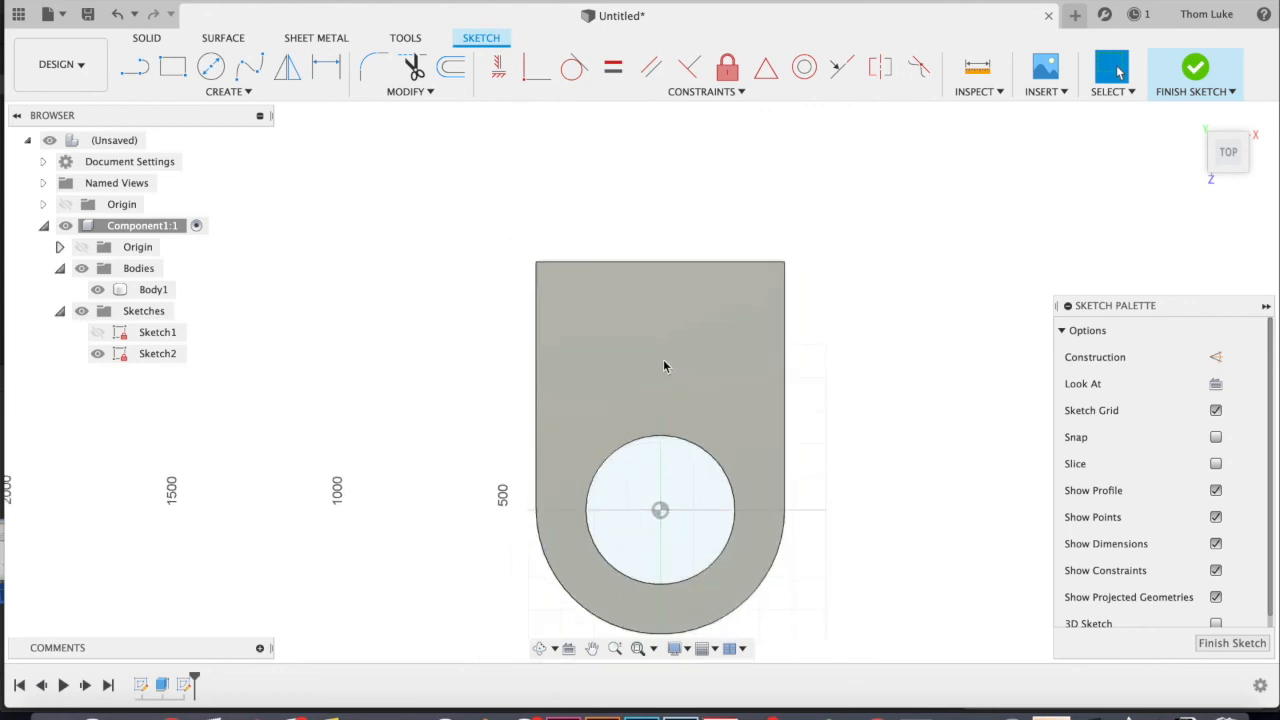
scroll(666, 363, "up", 3)
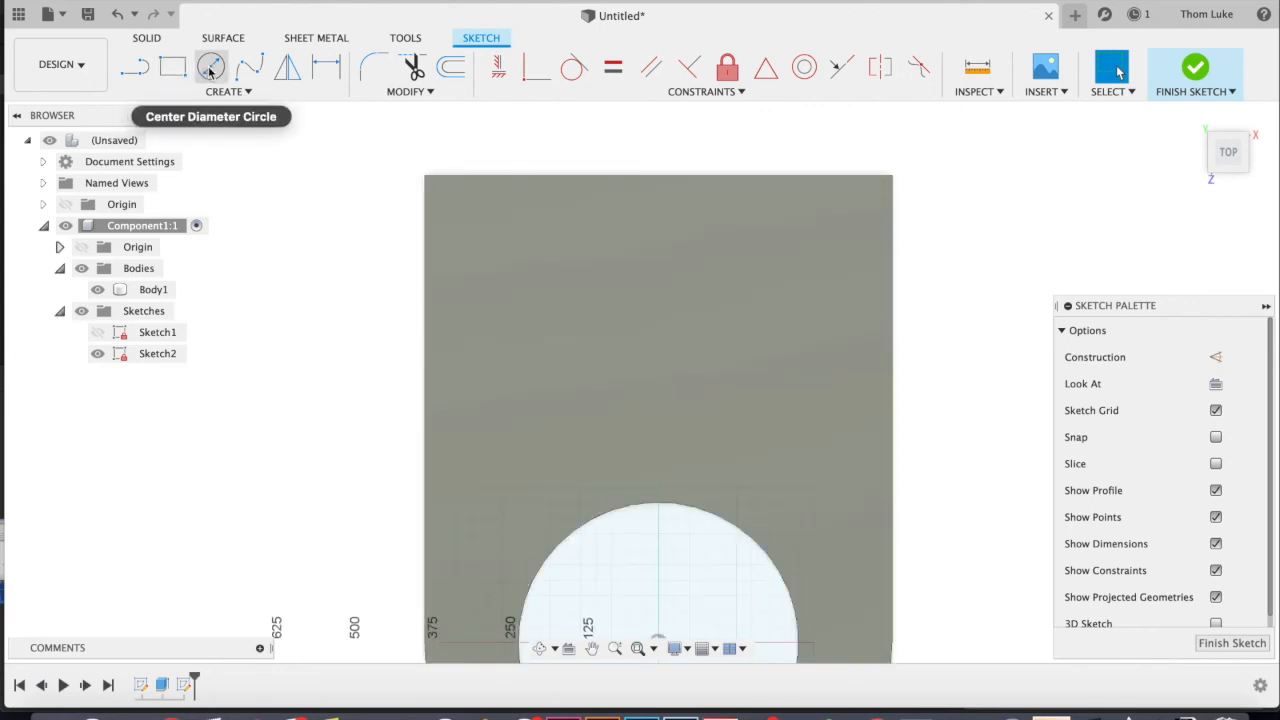
left_click(210, 67)
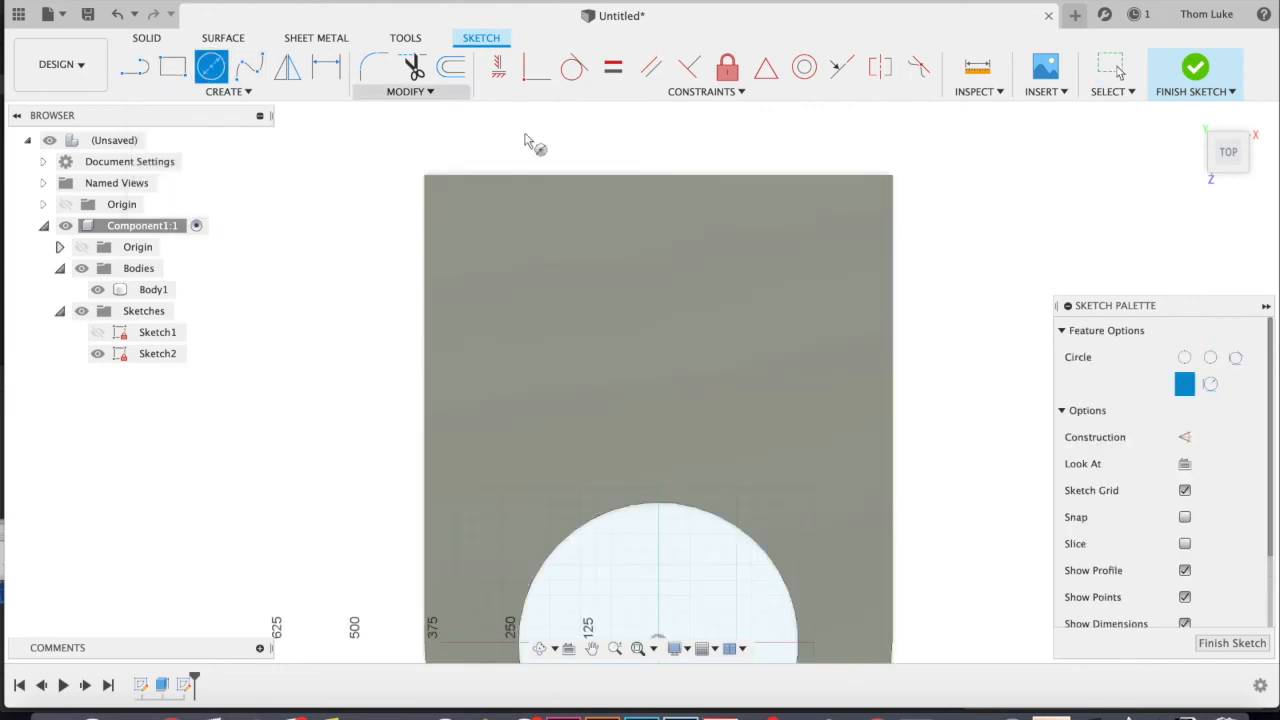
left_click(656, 324)
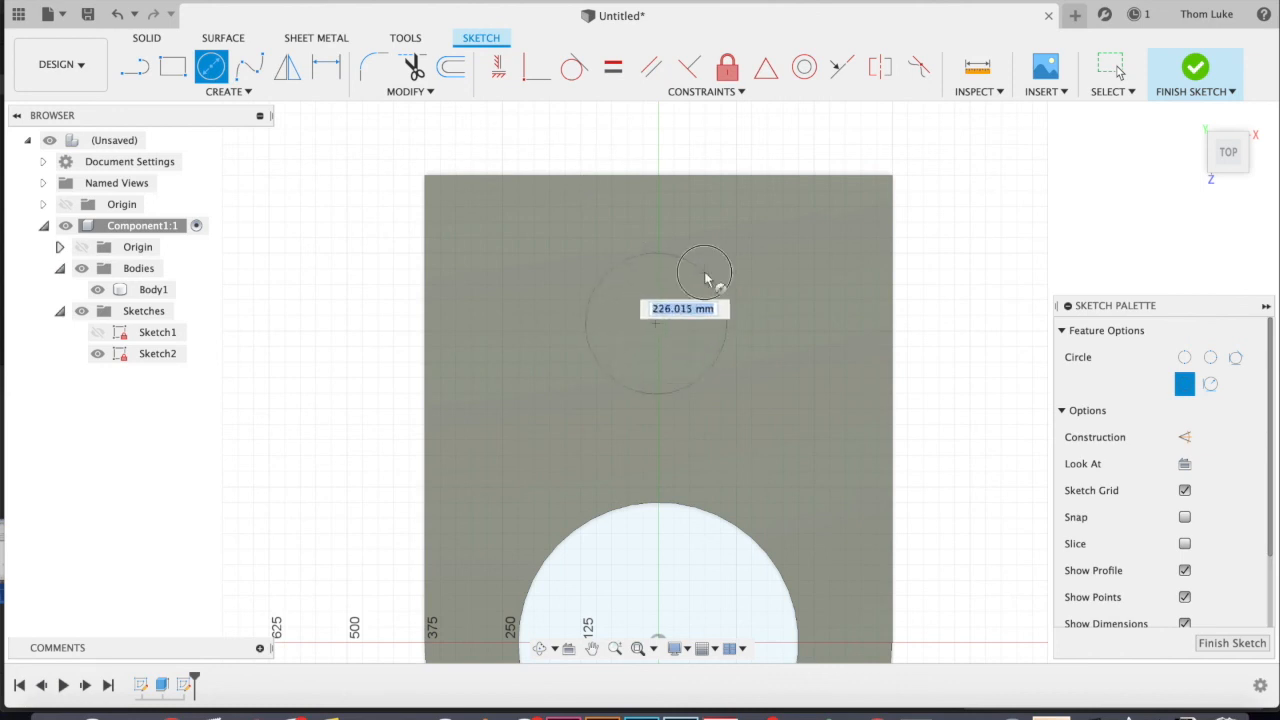
left_click(709, 280)
Step: Dimension the new circle's diameter and set it to 250 mm
left_click(326, 67)
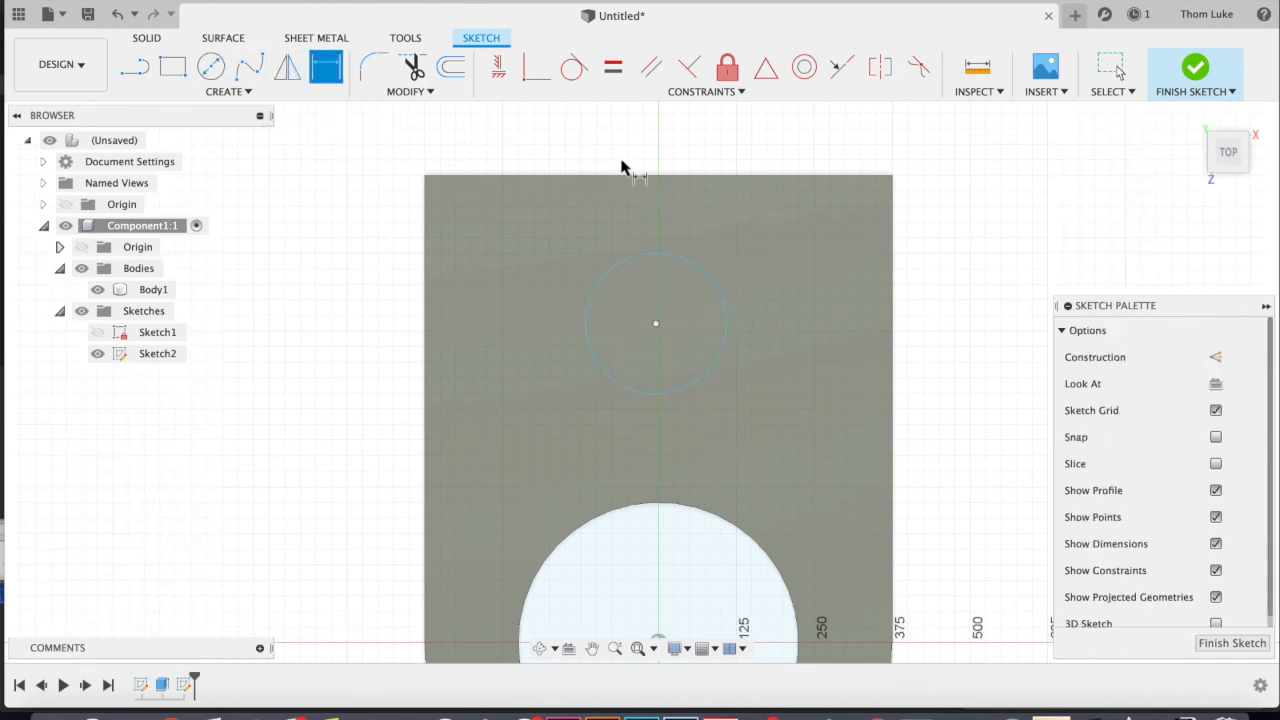
left_click(715, 286)
left_click(776, 267)
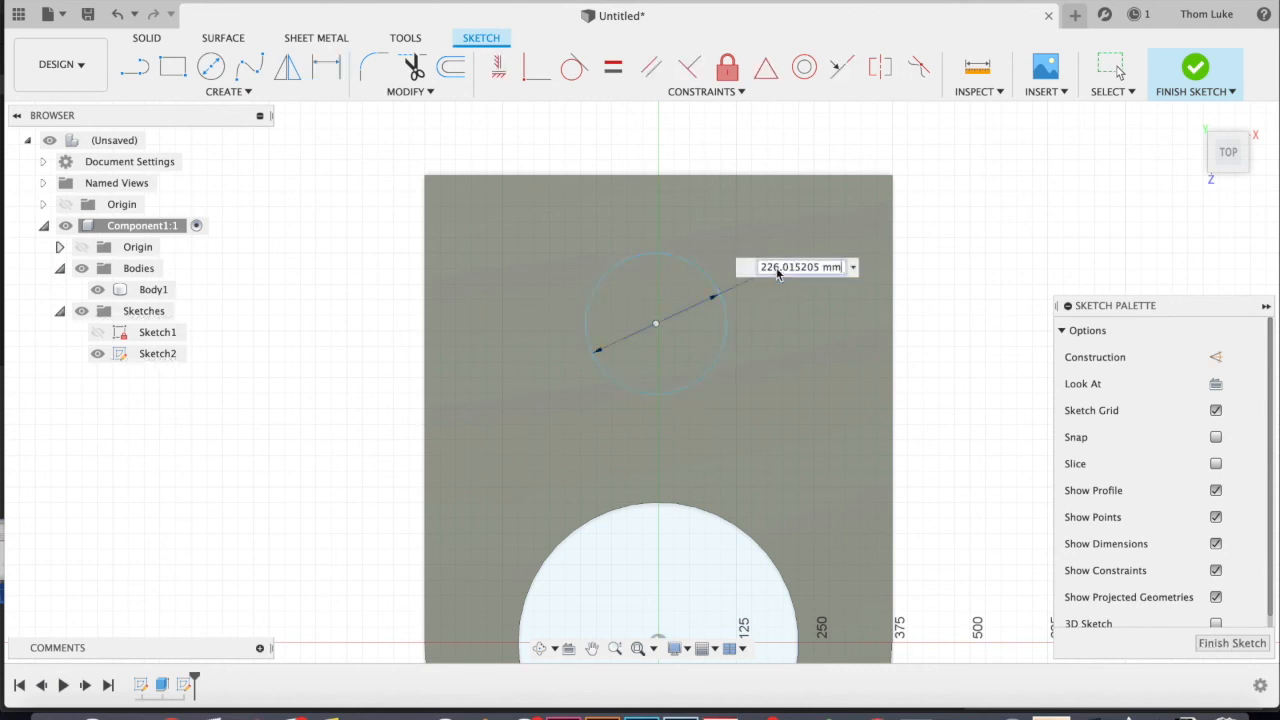
type("250")
key("Return")
Step: Dimension the circle's centre from the body's straight end edge and set the distance to 250 mm
scroll(706, 303, "down", 3)
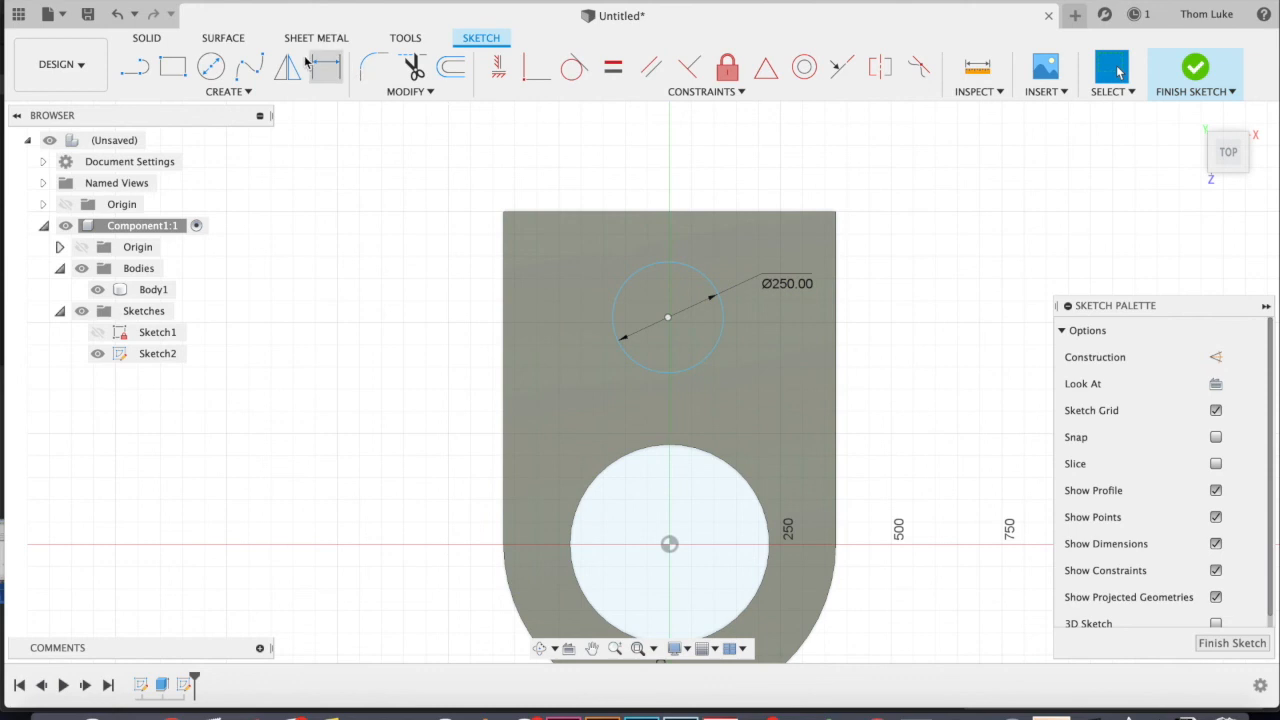
left_click(667, 317)
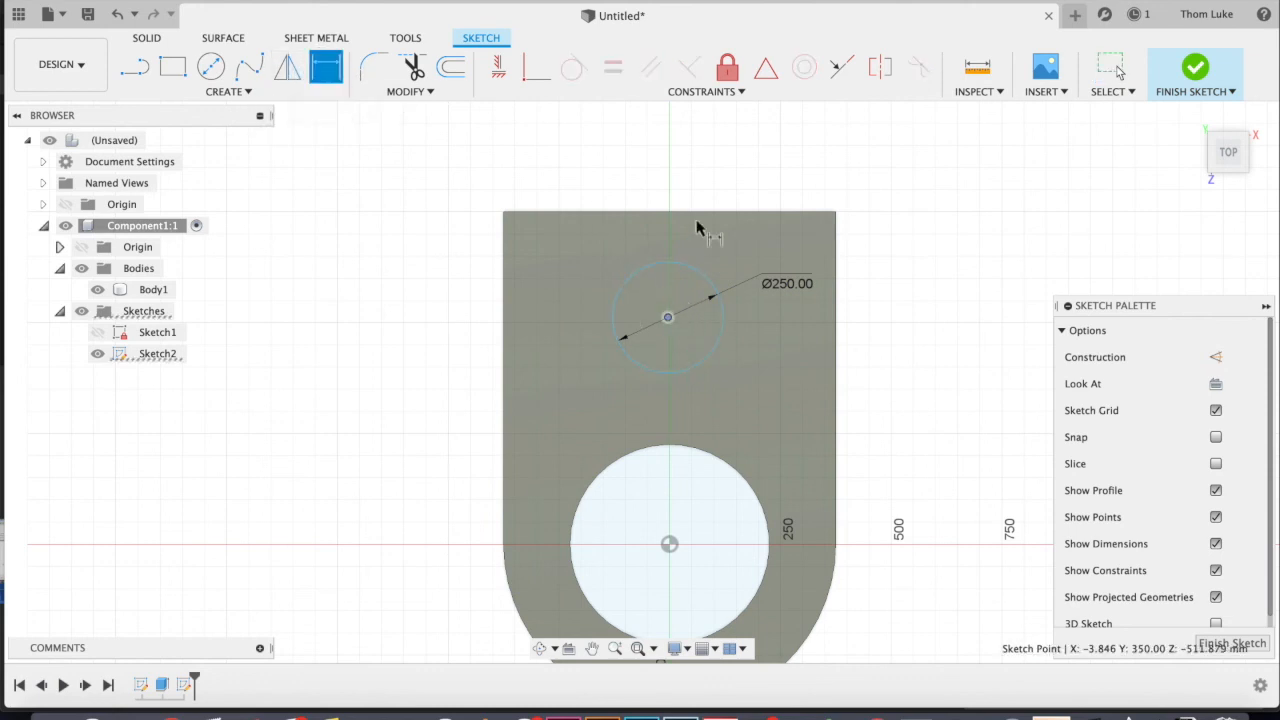
left_click(672, 232)
left_click(588, 243)
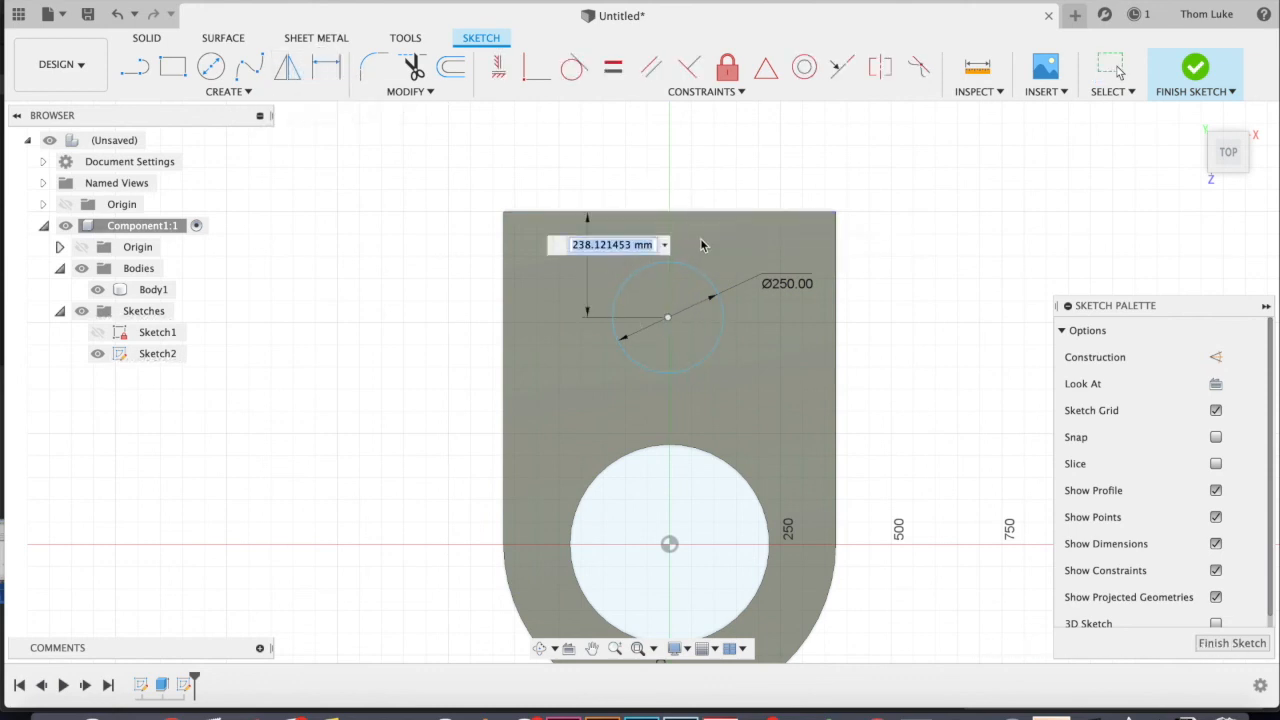
type("250")
key("Return")
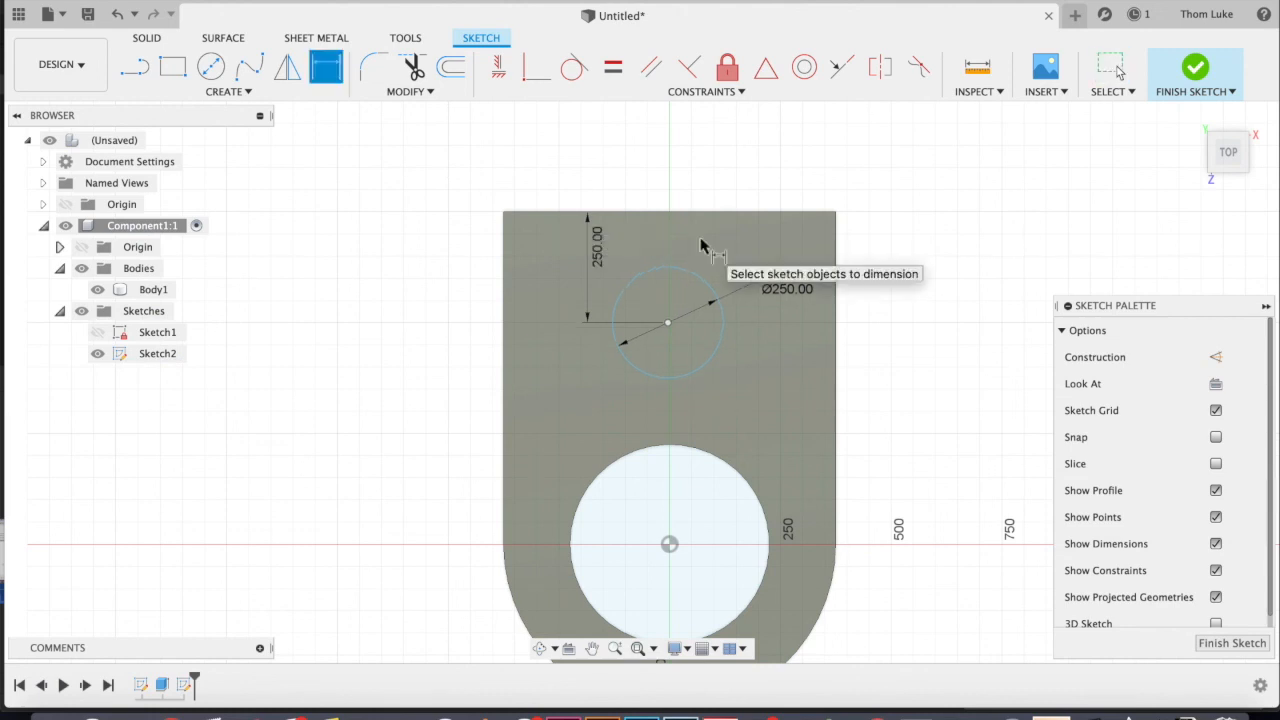
Step: Shift the circle off the centreline and try a Coincident constraint between its centre and the large hole's centre
mouse_move(674, 328)
left_mouse_down()
mouse_move(677, 350)
mouse_move(646, 350)
mouse_move(658, 328)
left_mouse_up()
left_click(670, 545)
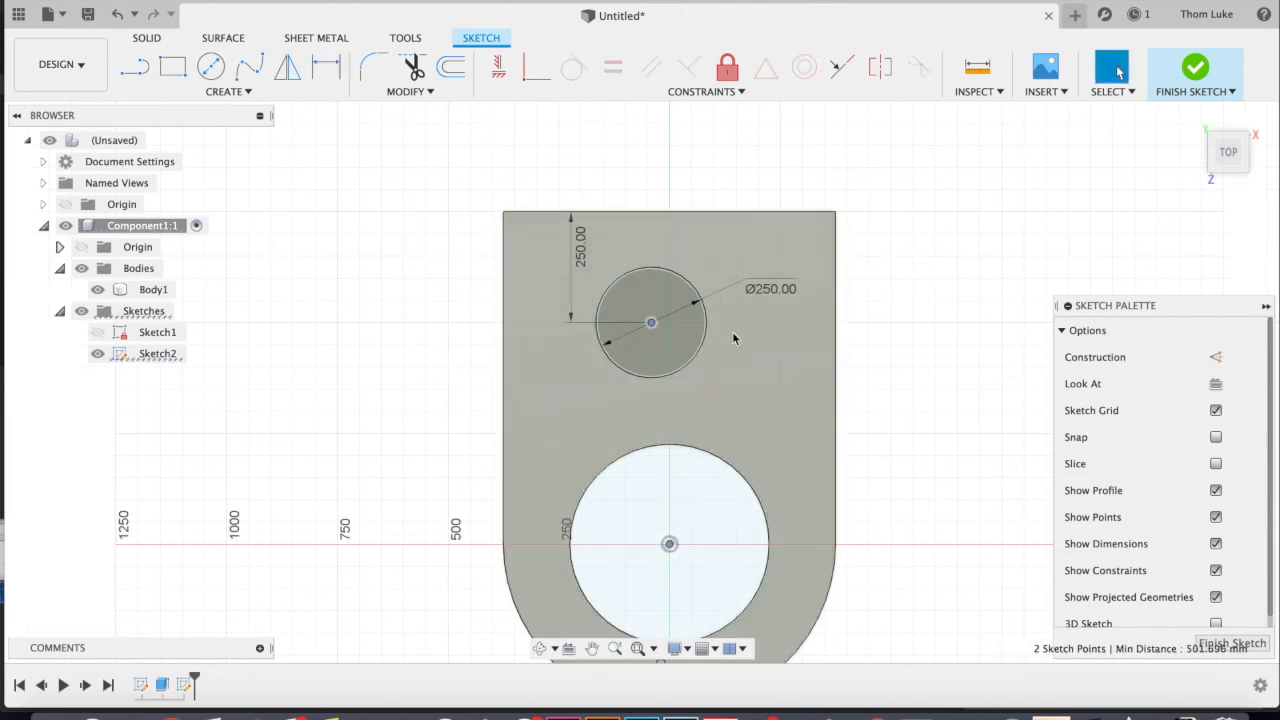
left_click(698, 95)
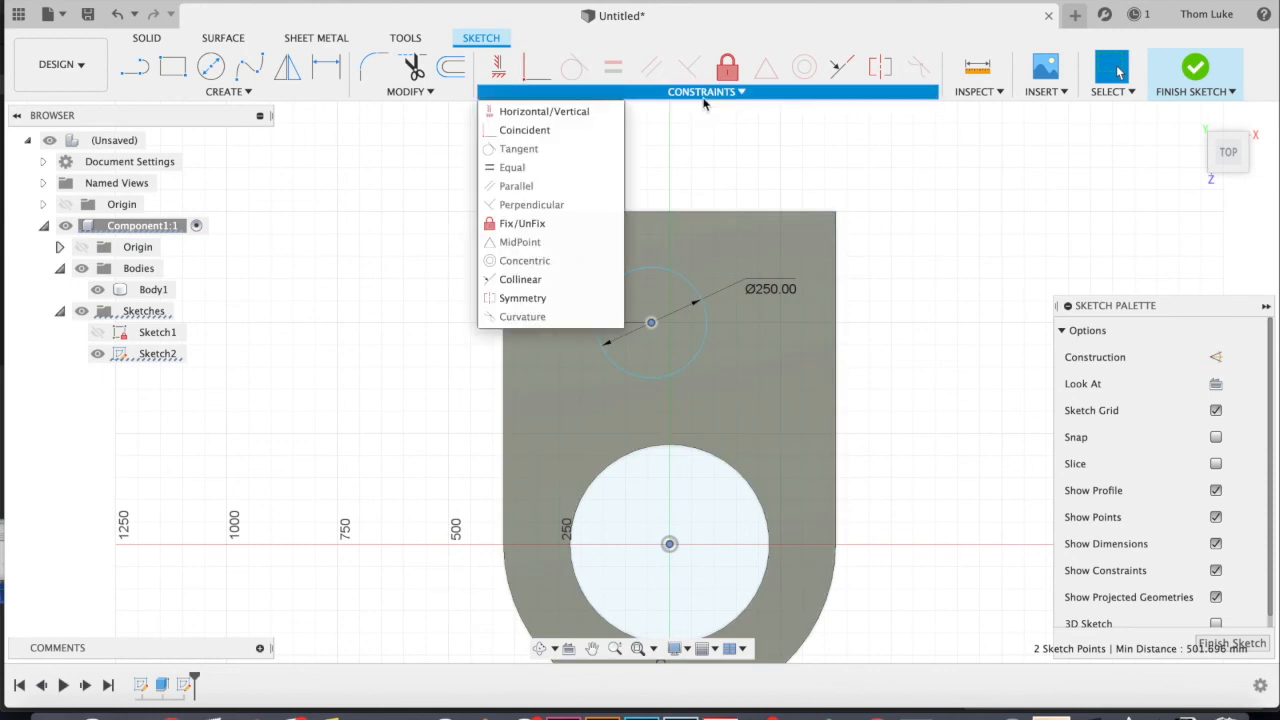
left_click(563, 132)
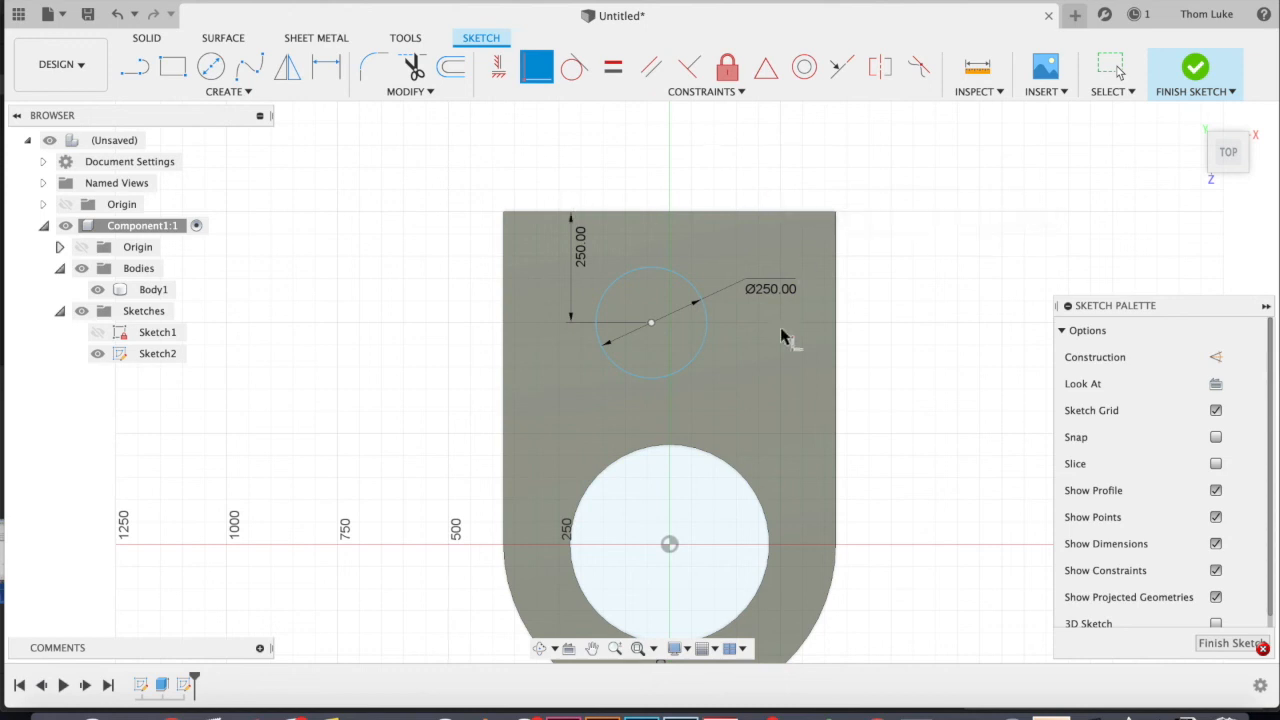
key("Escape")
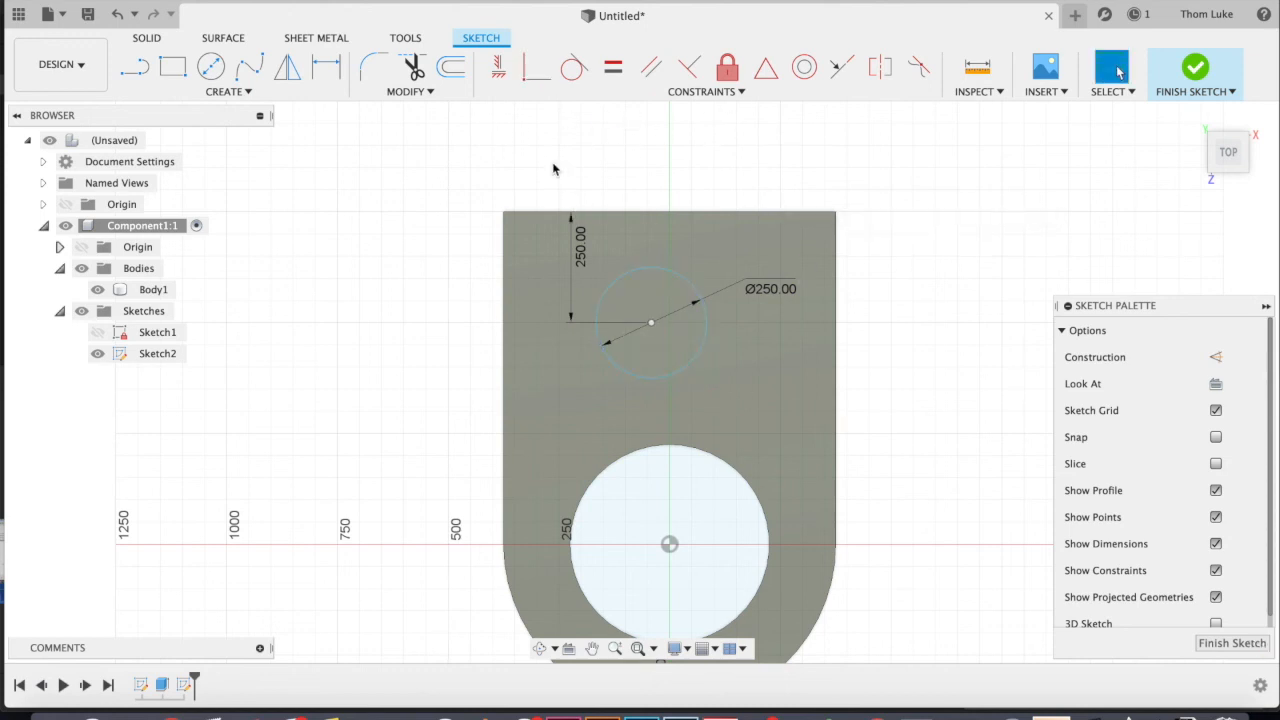
Step: Draw a vertical line about 829 mm long from the large hole's centre to beyond the body's straight end edge
left_click(135, 66)
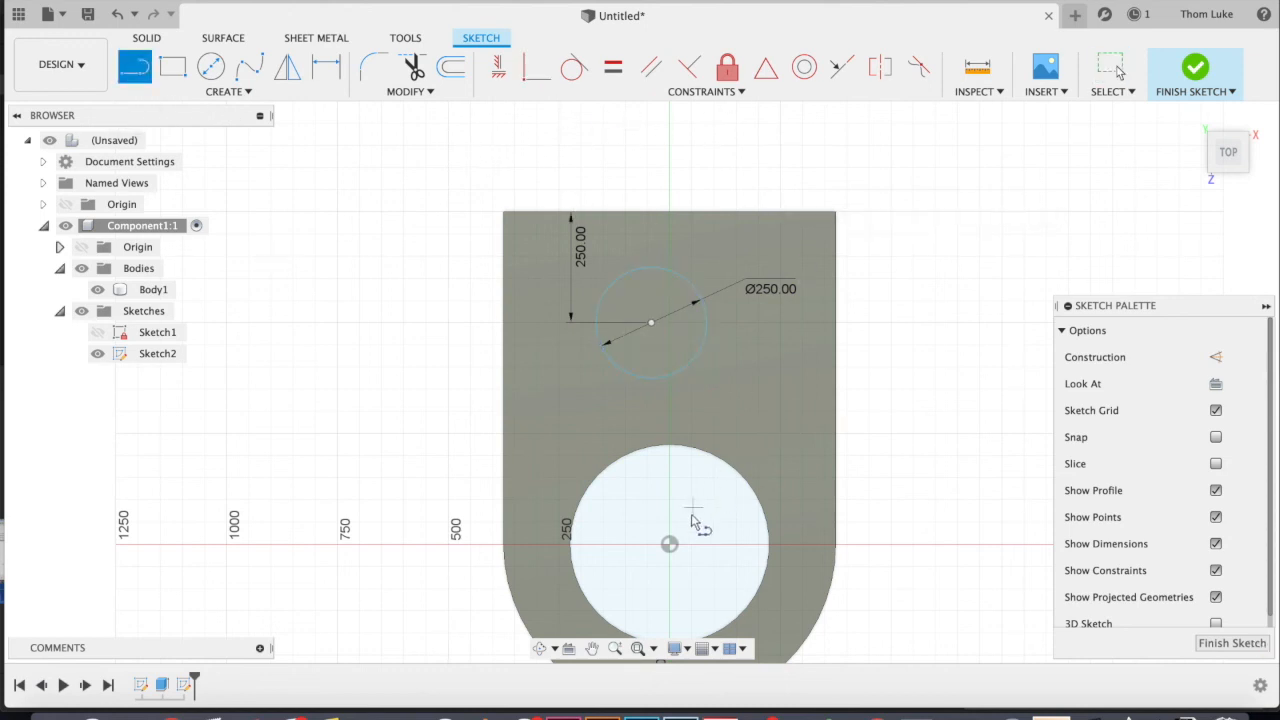
left_click(669, 545)
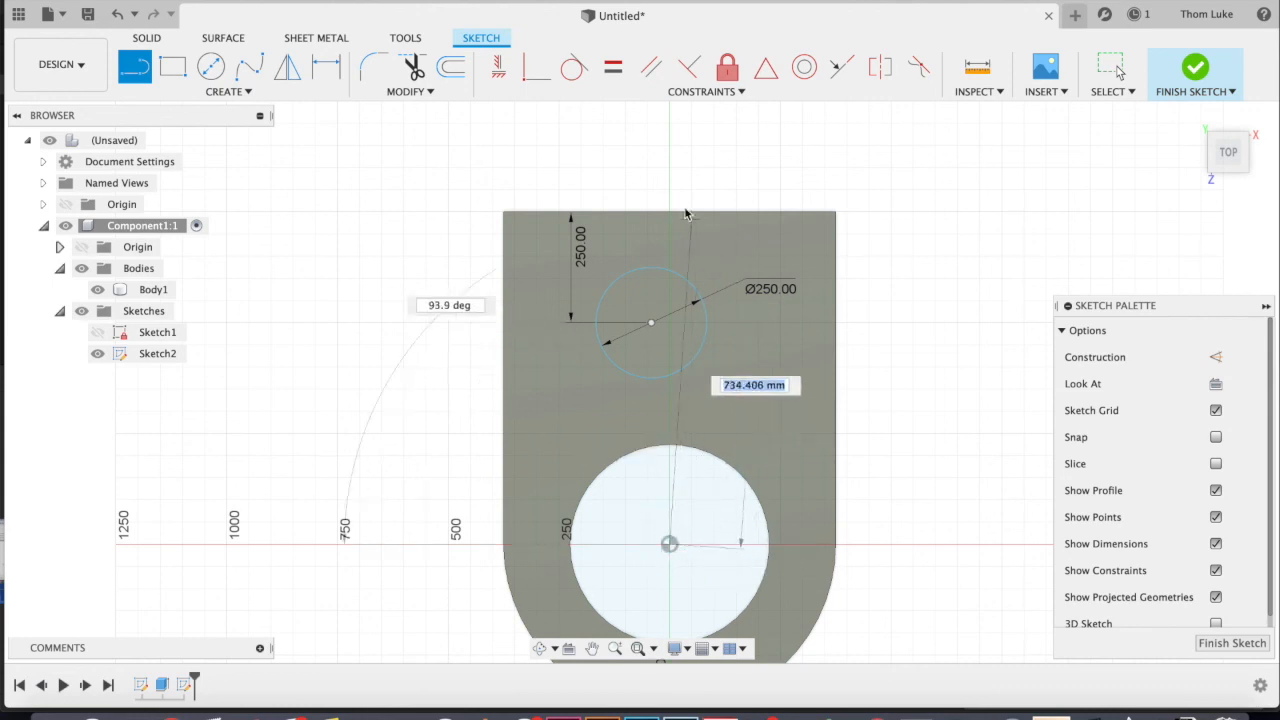
left_click(670, 180)
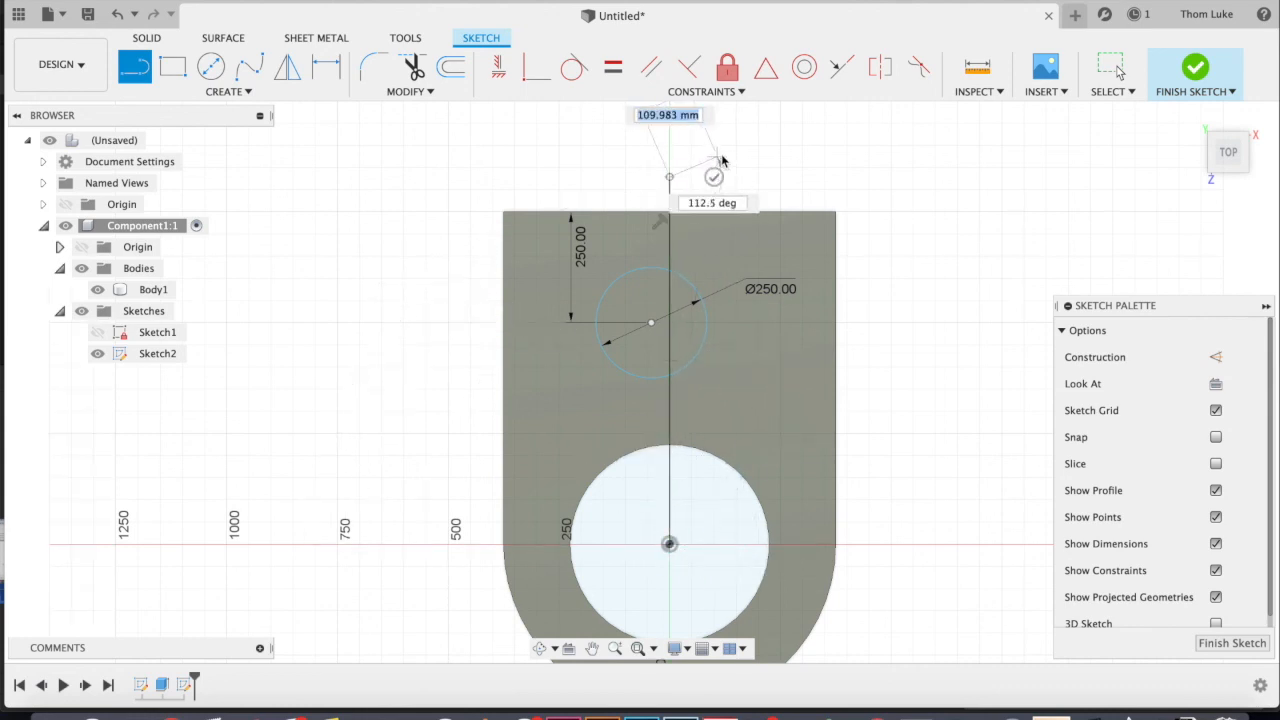
key("Escape")
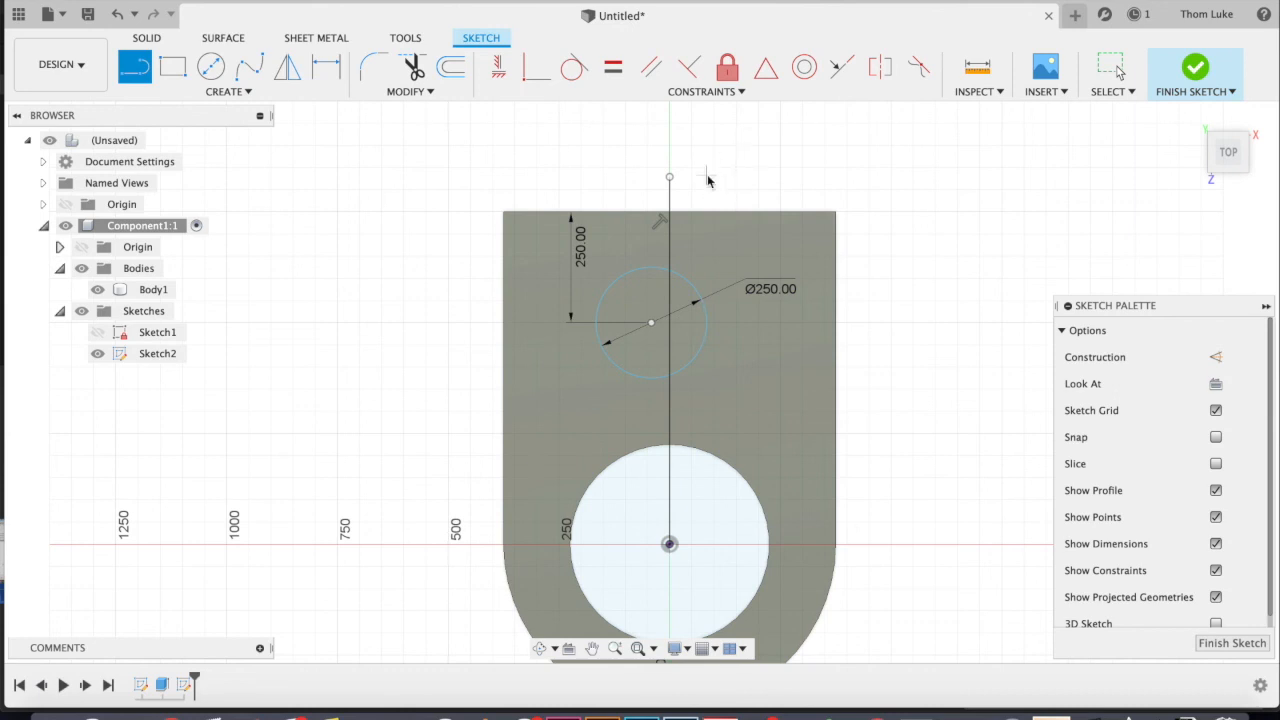
key("Escape")
Step: Convert the vertical centre line to construction geometry and extend its free end farther beyond the body
left_click(671, 198)
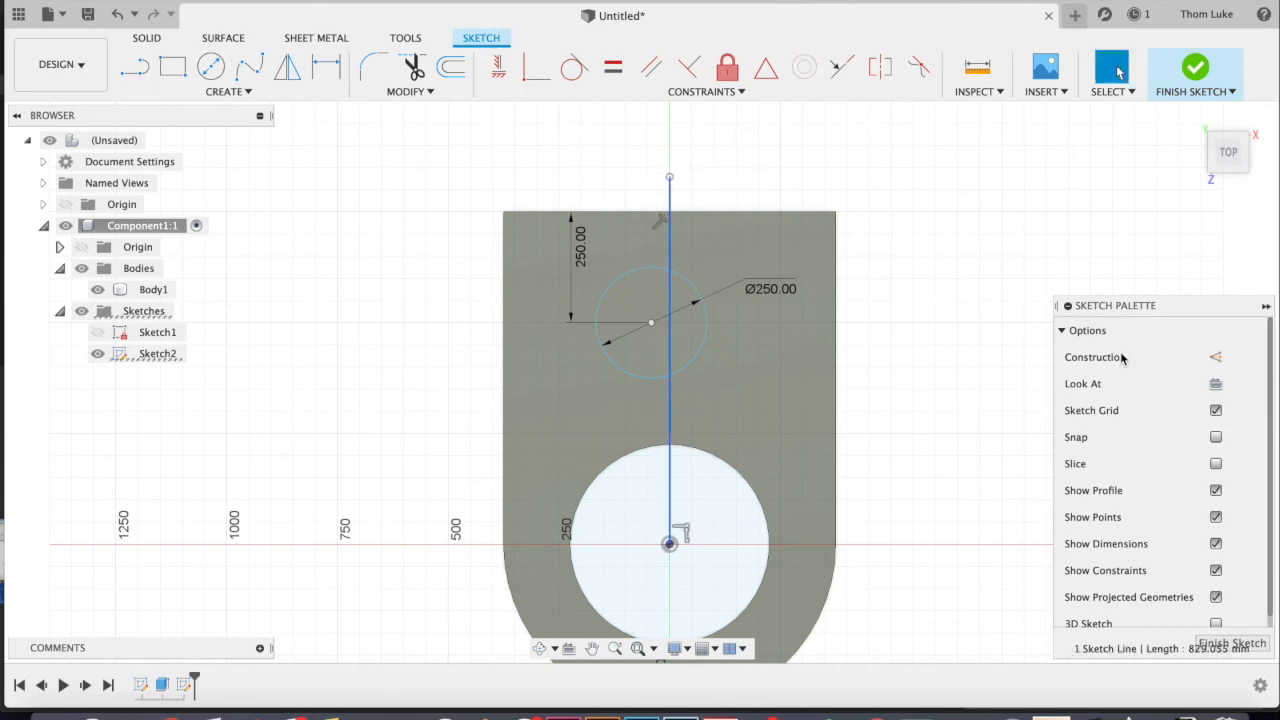
left_click(1216, 358)
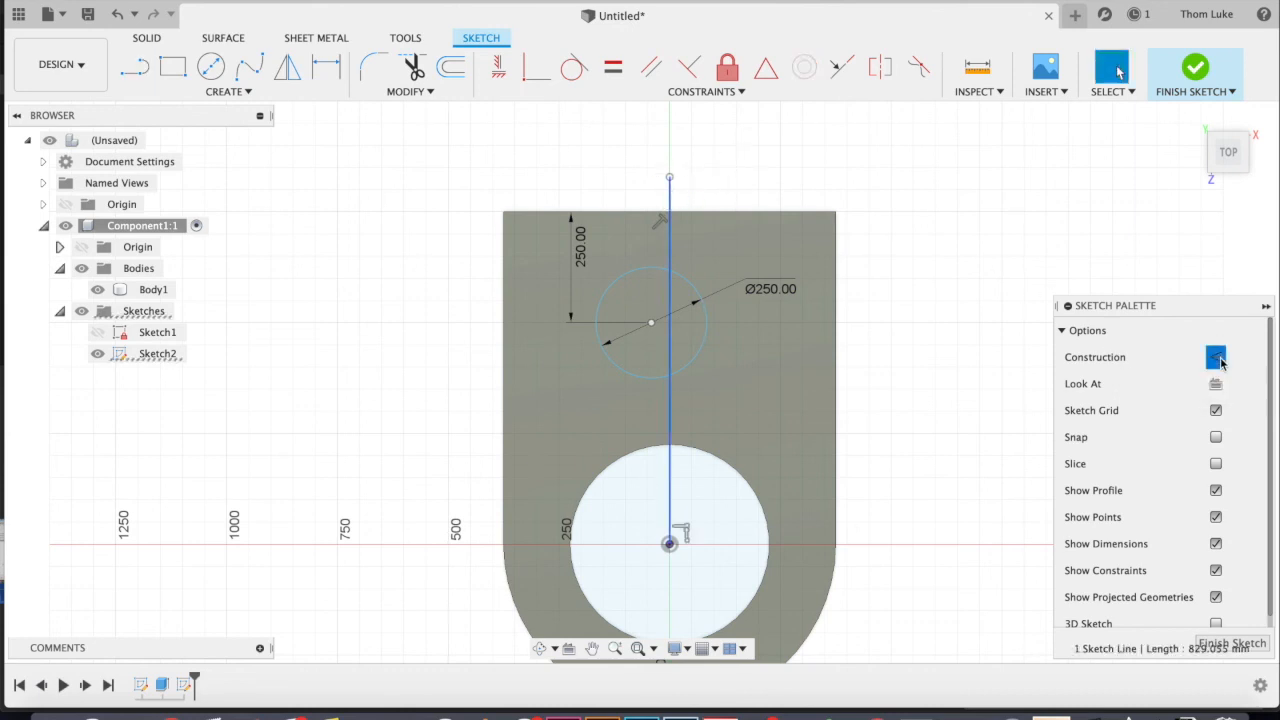
left_click(889, 221)
left_click_drag(669, 176, 669, 137)
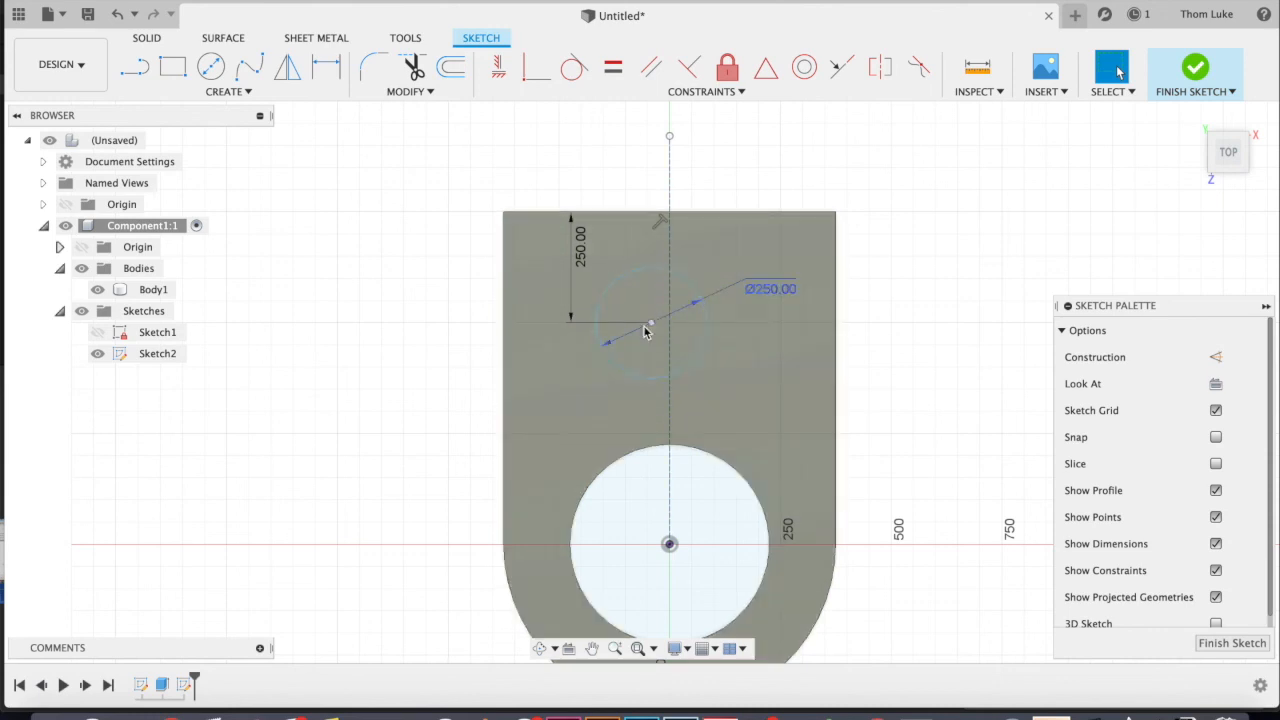
Step: Shift the 250 mm circle across the construction line and constrain its centre coincident with that line
left_click_drag(651, 325, 689, 325)
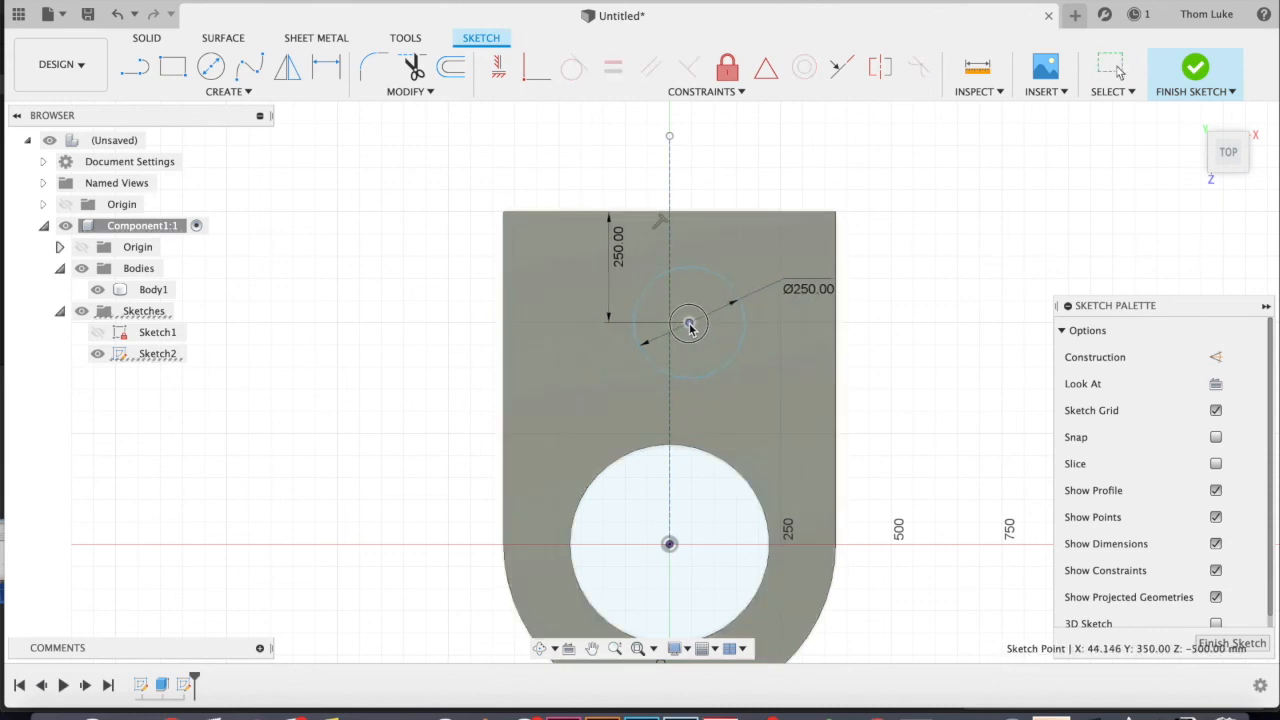
left_click(670, 313, "shift")
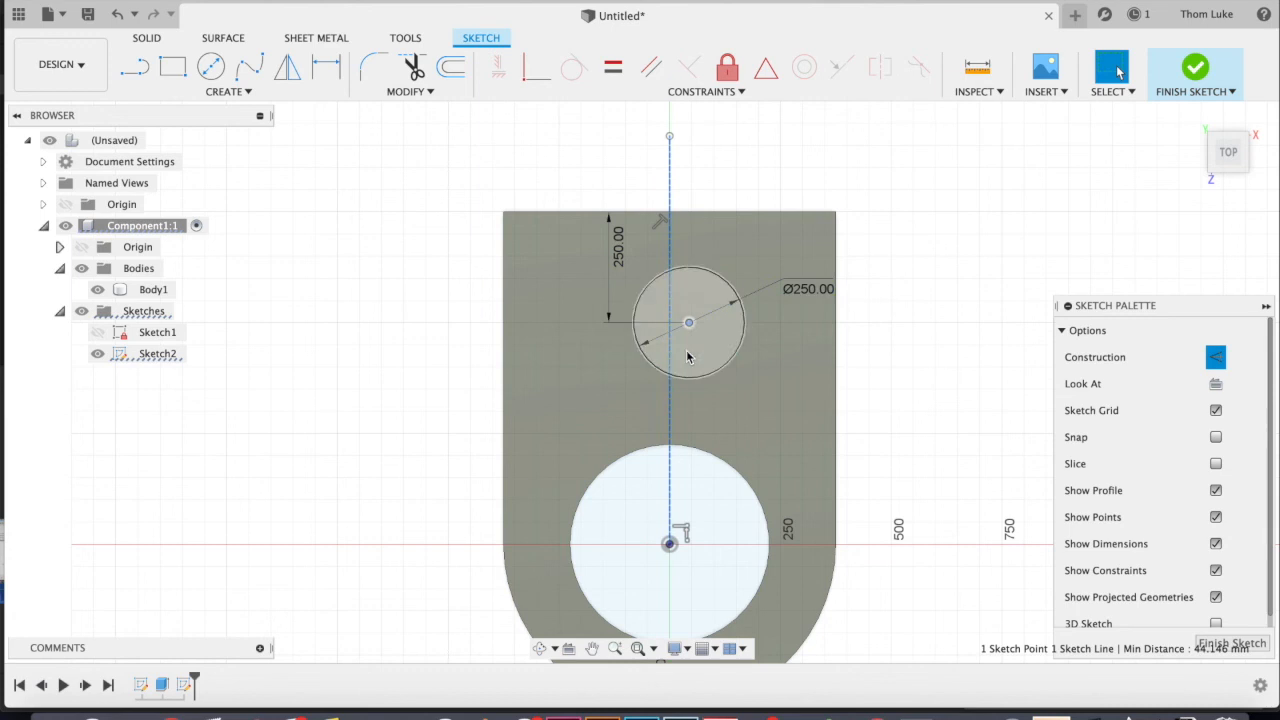
left_click(533, 70)
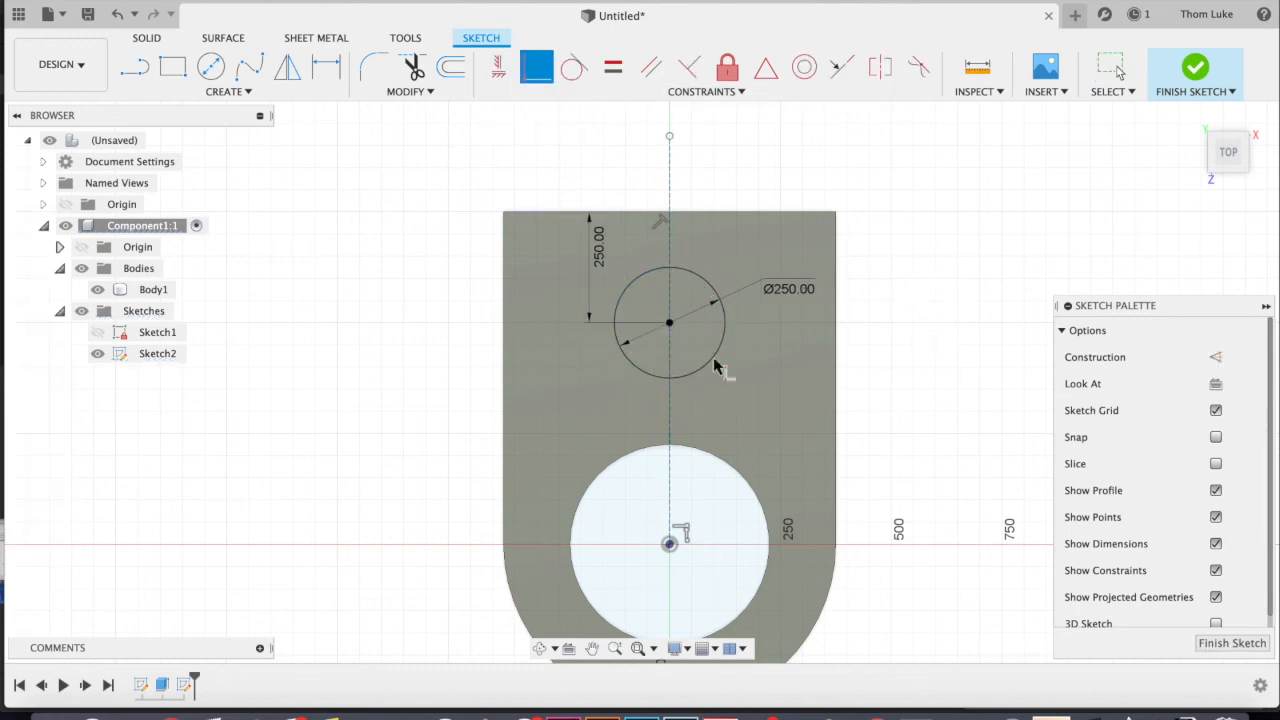
key("Escape")
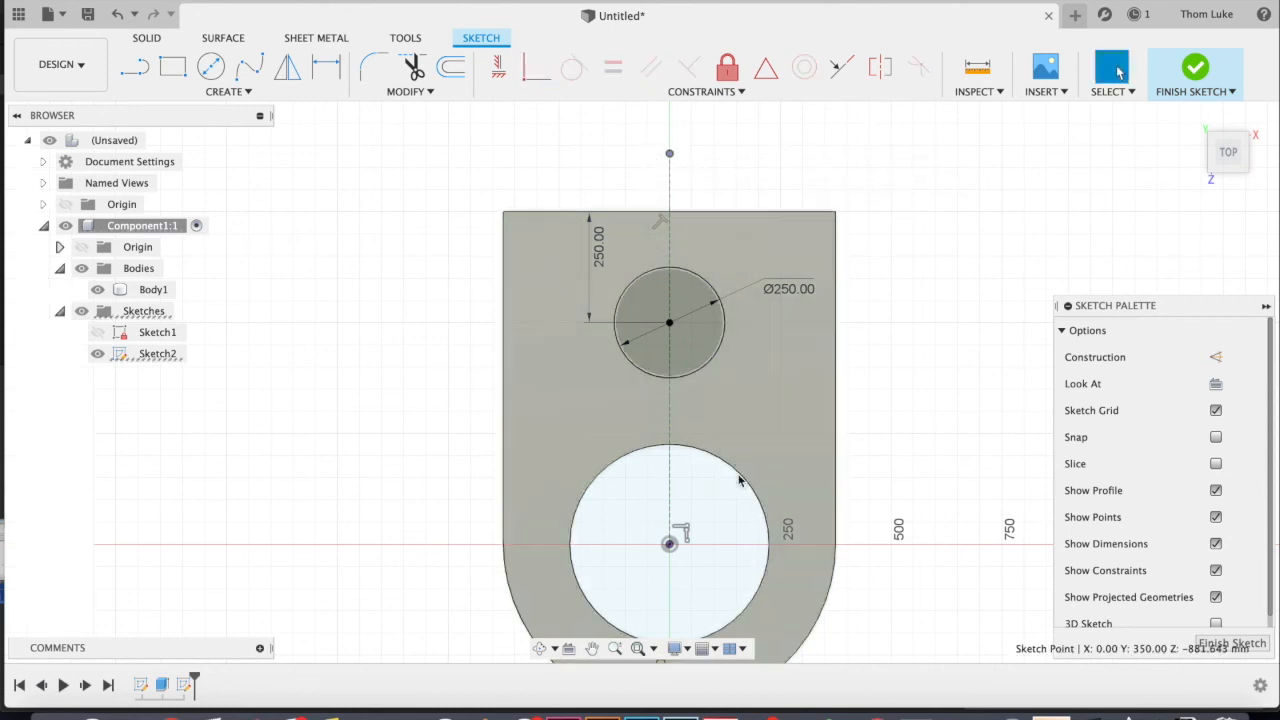
Step: Finish the sketch and extrude the 250 mm circle by -100 mm as a Cut into the body
middle_click_drag(826, 391, 808, 314, "shift")
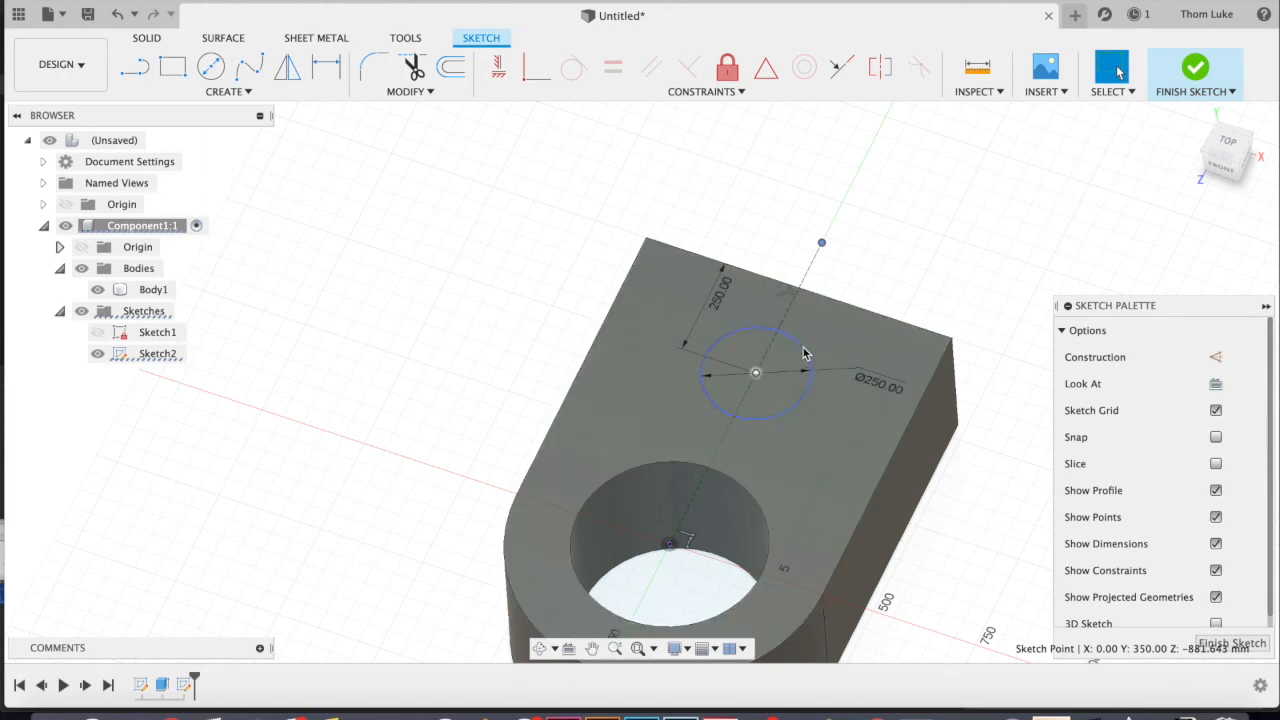
left_click(1196, 68)
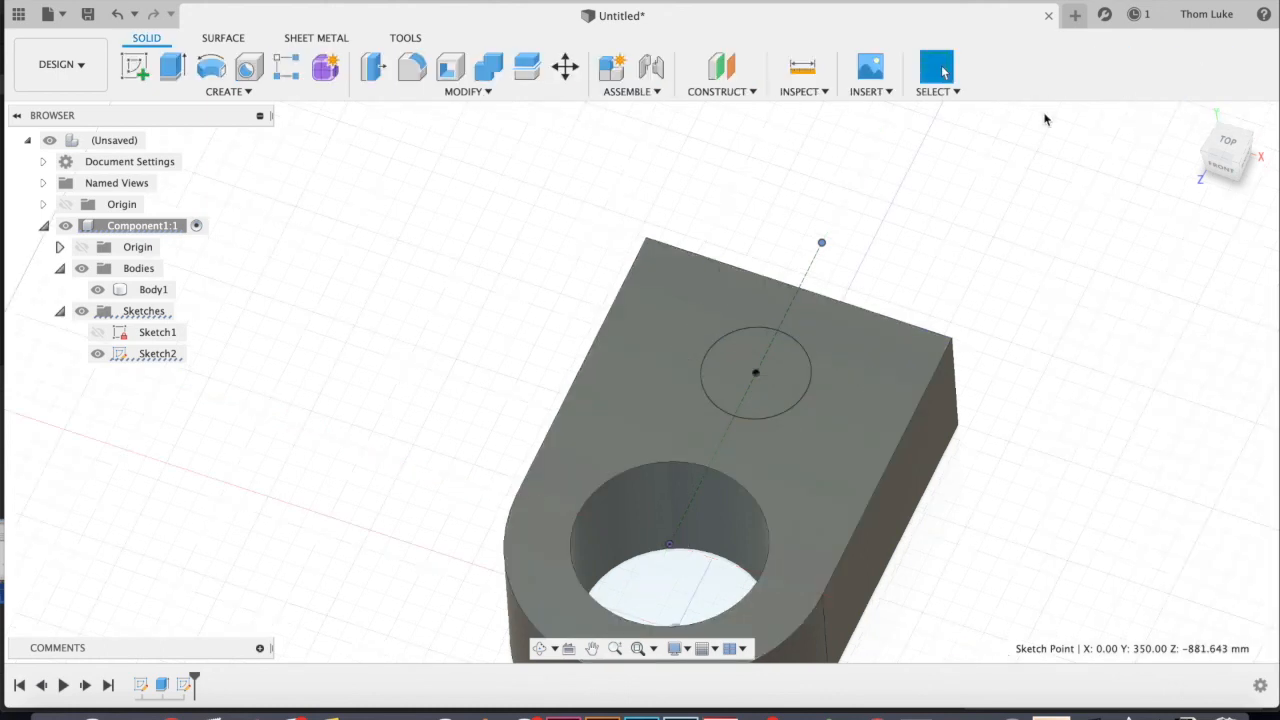
left_click(168, 80)
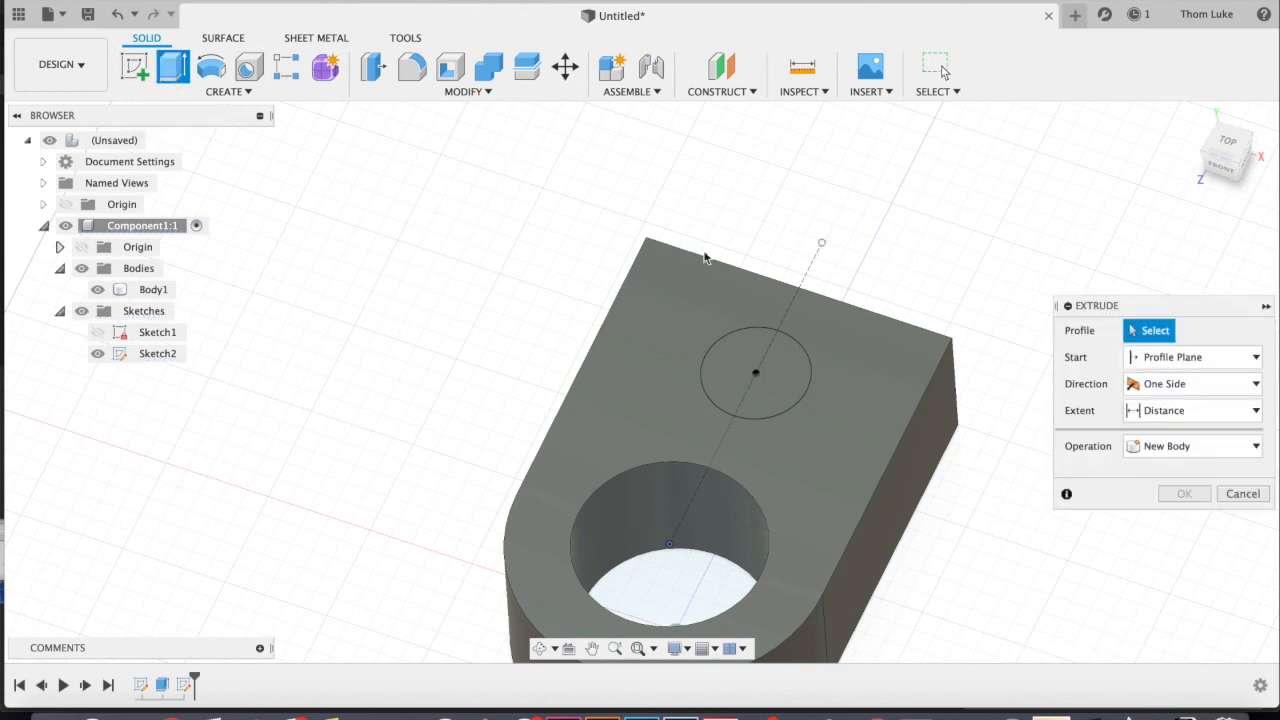
left_click(754, 368)
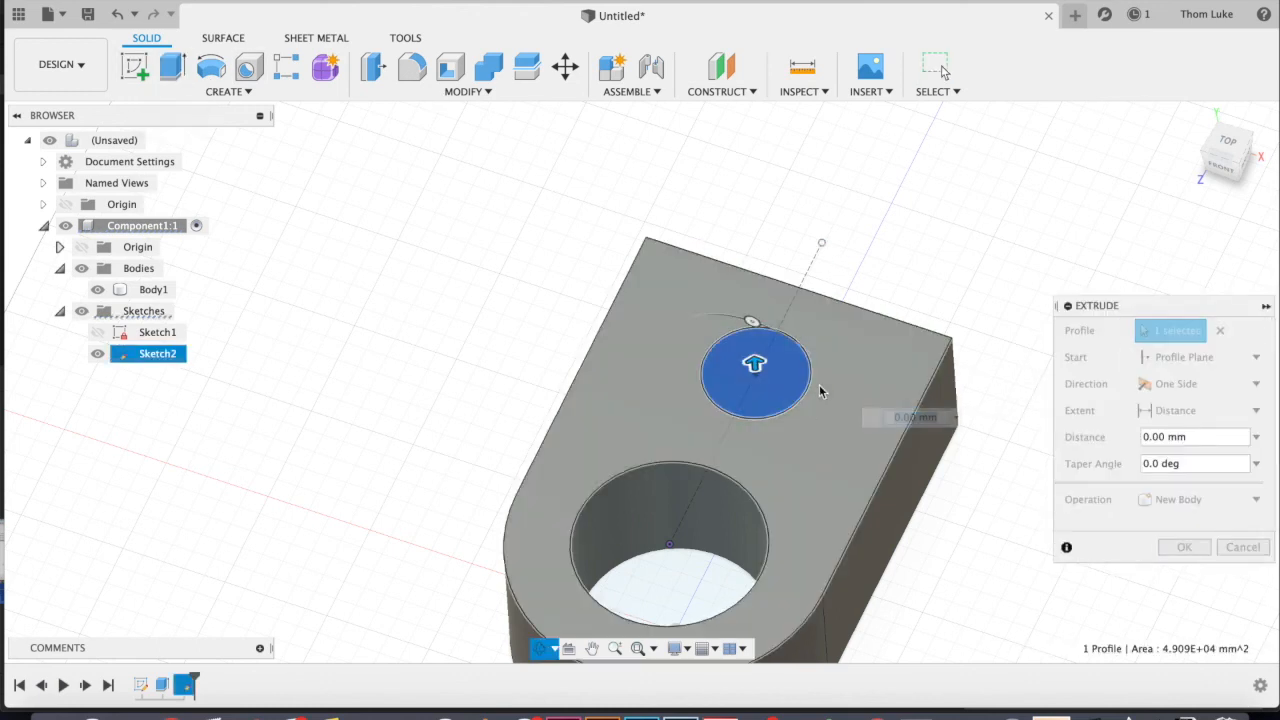
left_click_drag(753, 338, 762, 398)
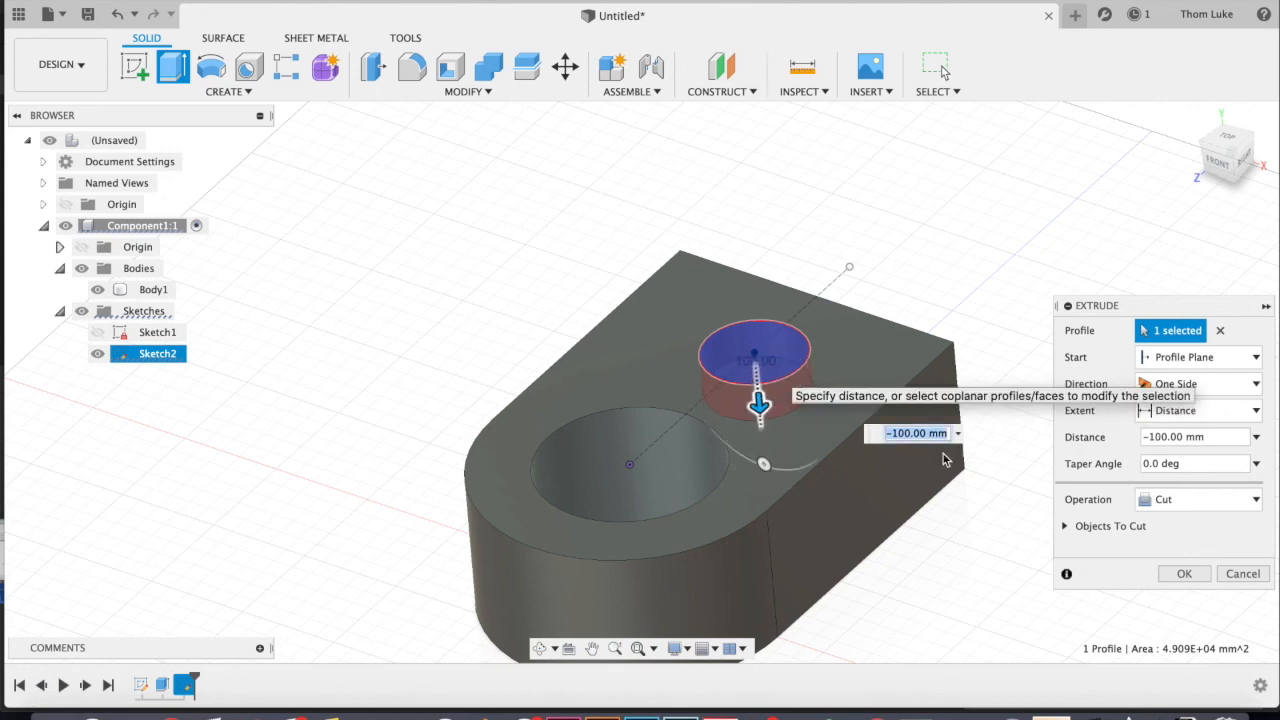
left_click(1192, 501)
left_click(1192, 502)
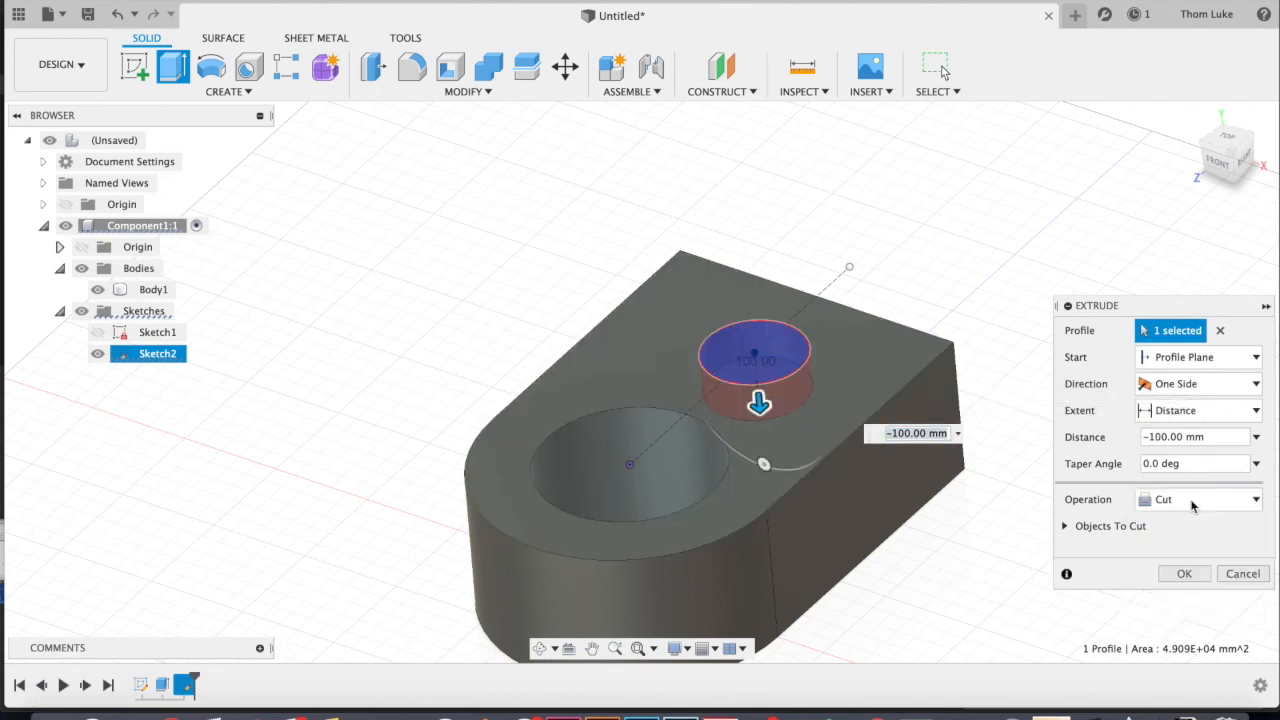
left_click(1183, 573)
Step: Examine the body and its new circular pocket from several angles and distances
middle_click_drag(894, 320, 834, 357, "shift")
mouse_move(812, 478)
middle_mouse_down("shift")
mouse_move(672, 452)
mouse_move(823, 457)
mouse_move(787, 494)
mouse_move(794, 409)
mouse_move(866, 380)
mouse_move(817, 463)
mouse_move(835, 426)
mouse_move(826, 390)
middle_mouse_up("shift")
scroll(817, 422, "up", 3)
scroll(723, 484, "down", 6)
middle_click_drag(632, 445, 724, 557, "shift")
scroll(722, 551, "down", 5)
middle_click_drag(683, 411, 704, 520)
scroll(702, 519, "up", 5)
left_click(697, 513)
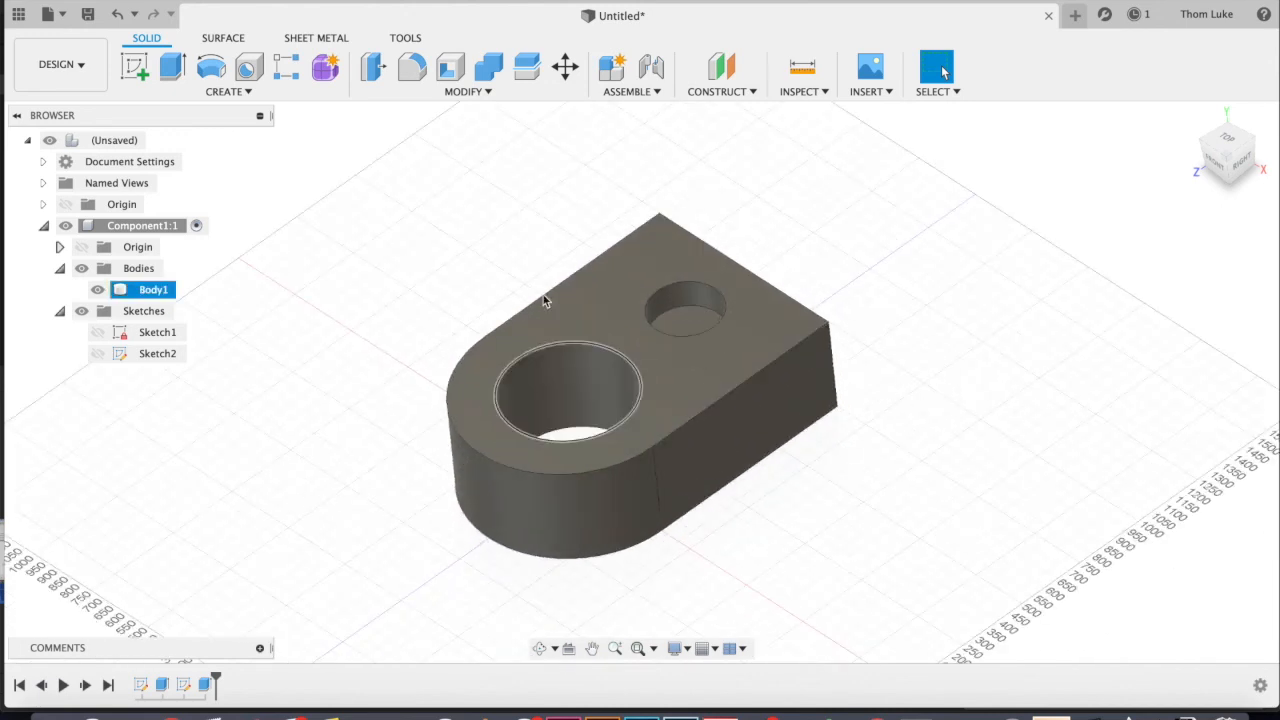
left_click(220, 91)
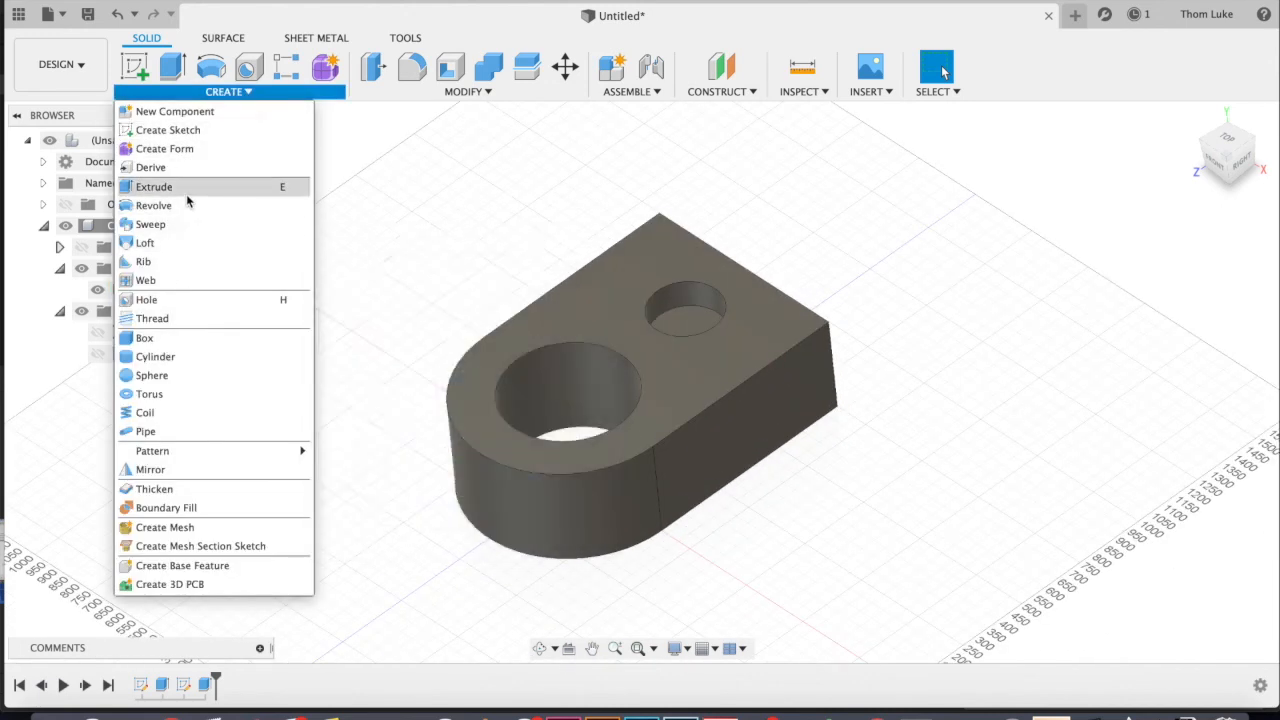
scroll(754, 445, "up", 3)
left_click(889, 279)
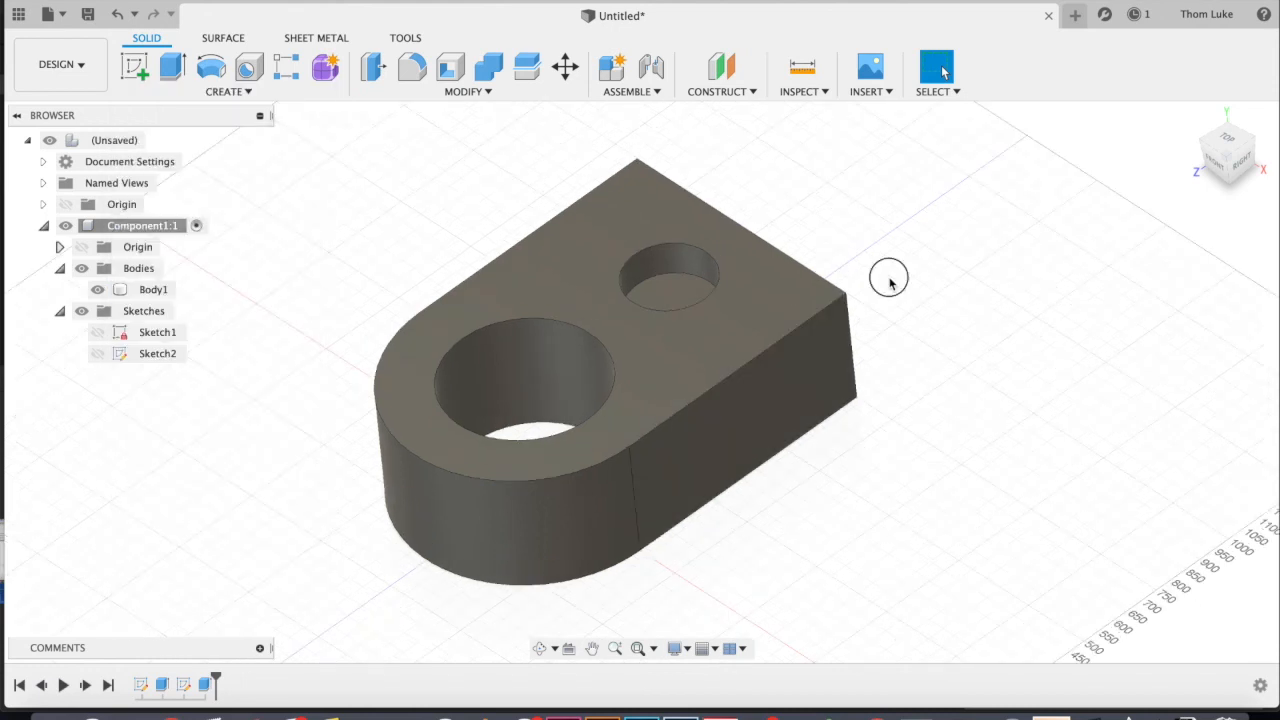